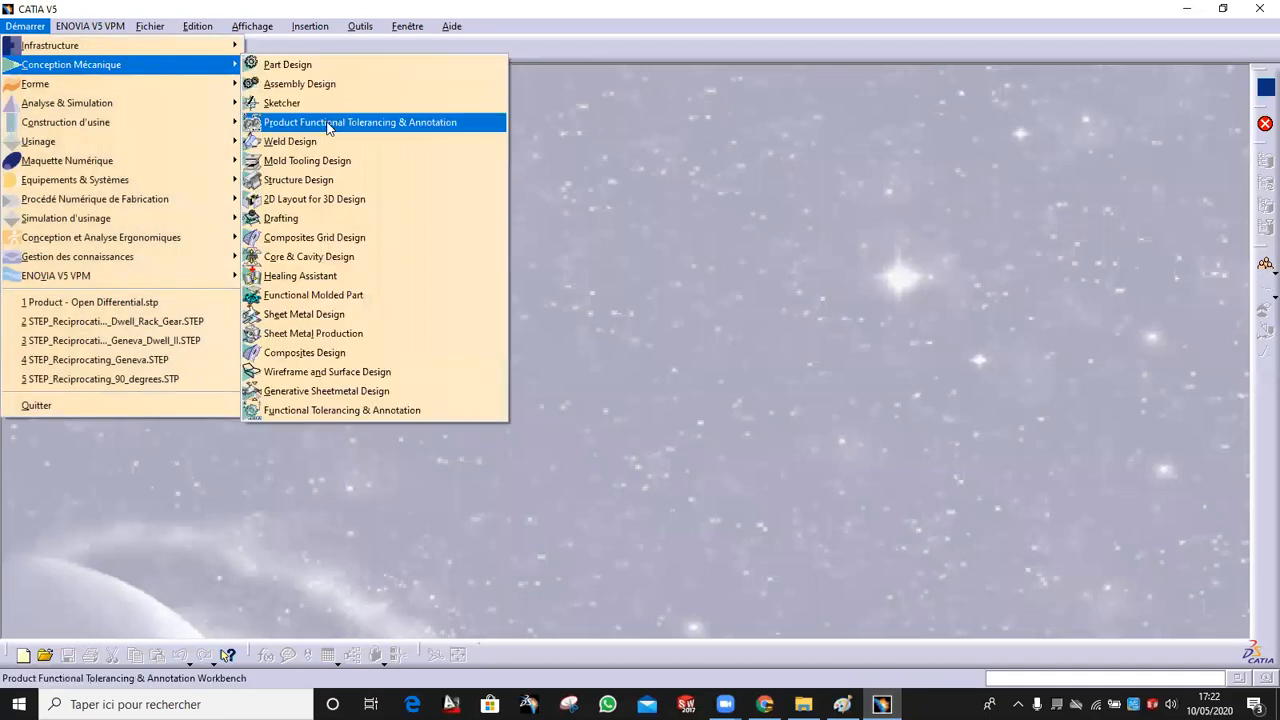
Start a Generative Shape Design part and open a sketch on the xy plane.
mouse_move(142, 86)
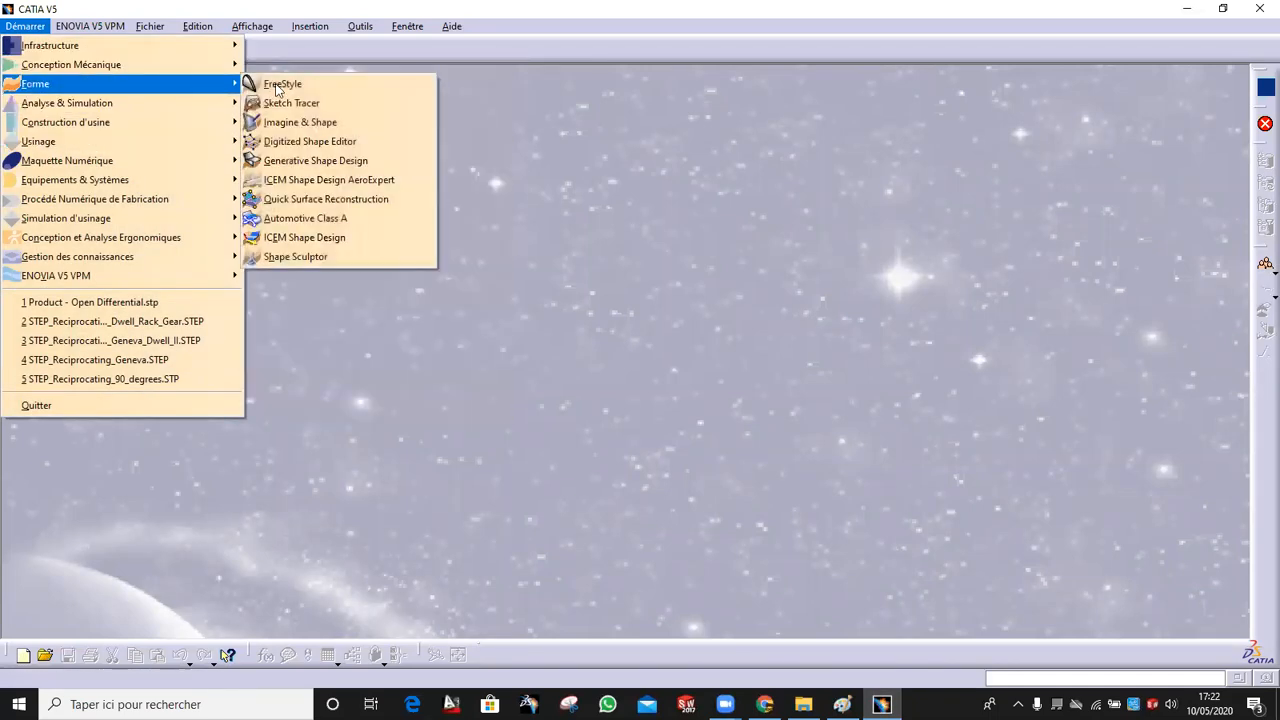
click(311, 162)
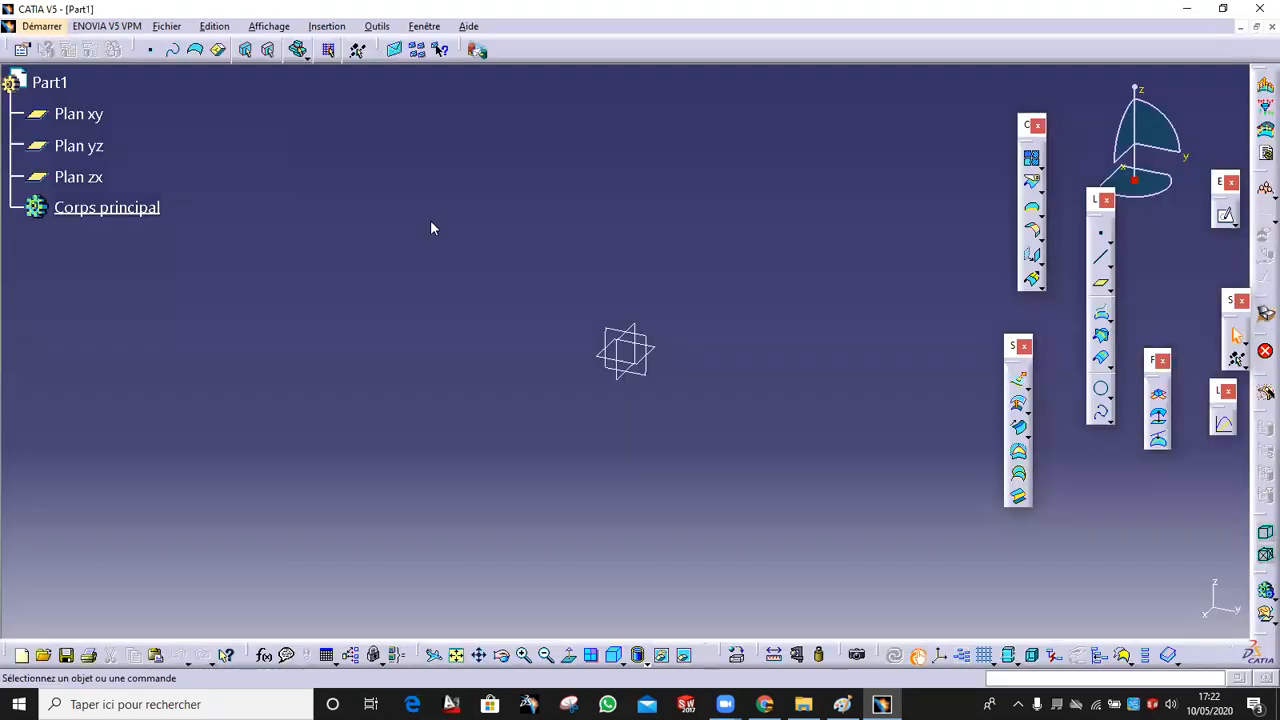
click(72, 113)
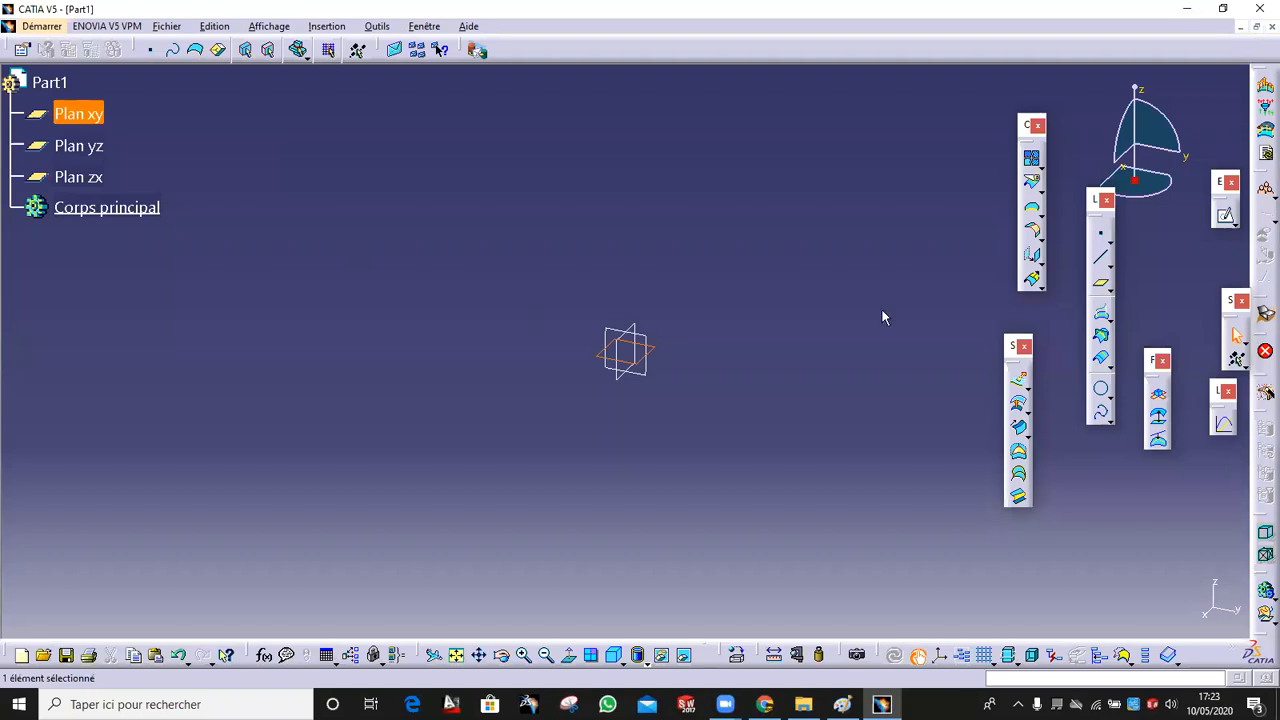
click(1226, 216)
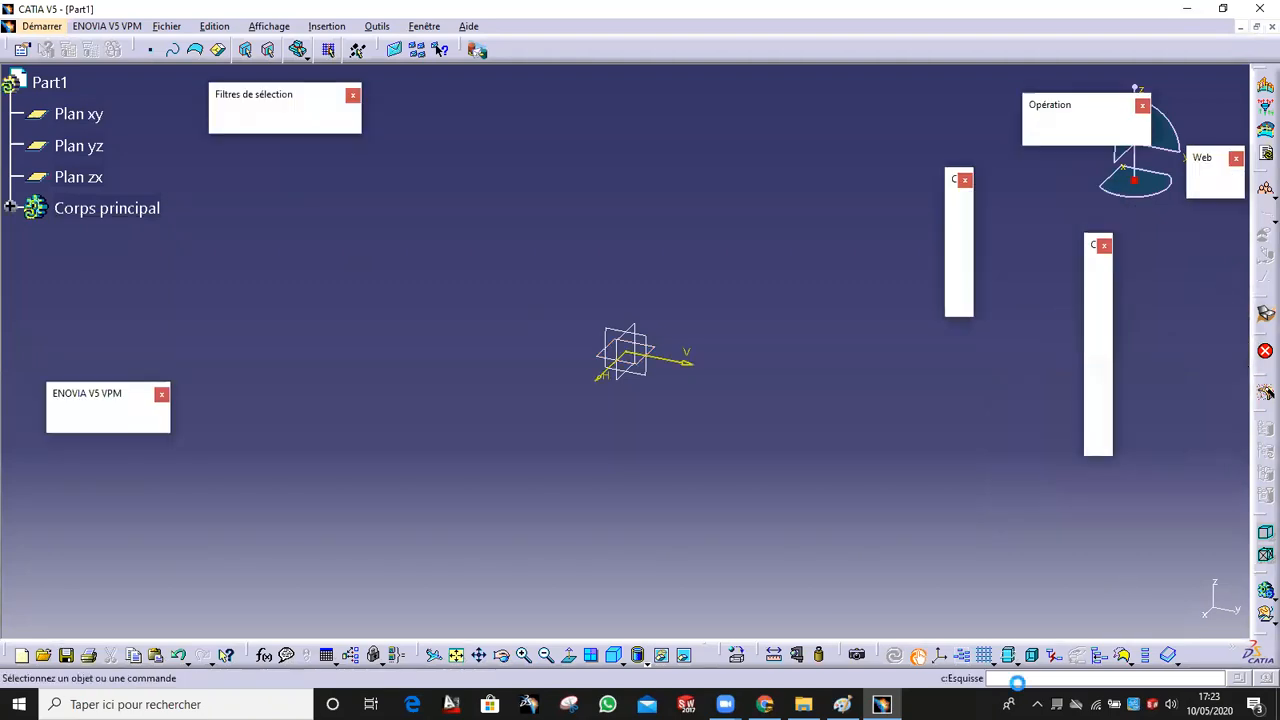
Switch to the reference drawing in Paint and mark the plan view, its wall thickness, R20, R60, R35 and 140 dimensions with brush strokes.
click(842, 704)
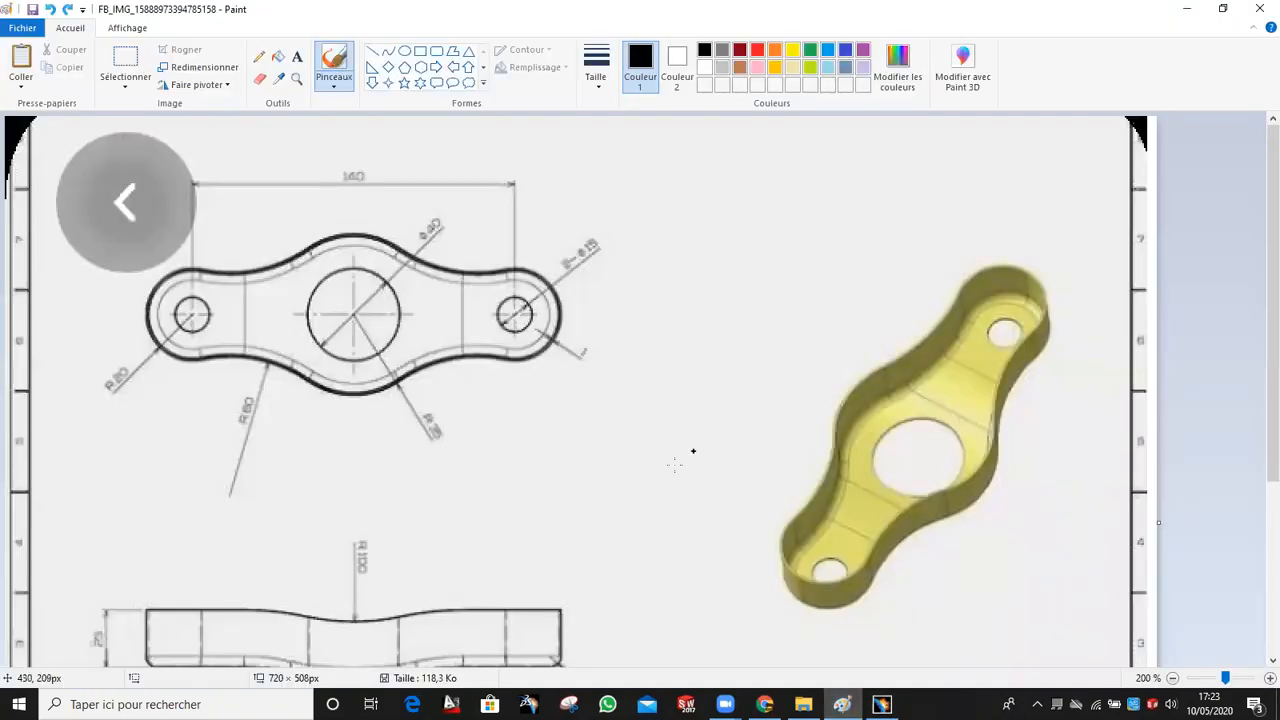
scroll(532, 526, down, 3)
scroll(550, 515, up, 3)
scroll(553, 515, down, 3)
scroll(554, 515, up, 3)
mouse_move(133, 285)
mouse_down()
mouse_move(63, 402)
mouse_move(314, 465)
mouse_move(612, 368)
mouse_move(623, 197)
mouse_move(296, 140)
mouse_move(166, 226)
mouse_move(128, 288)
mouse_up()
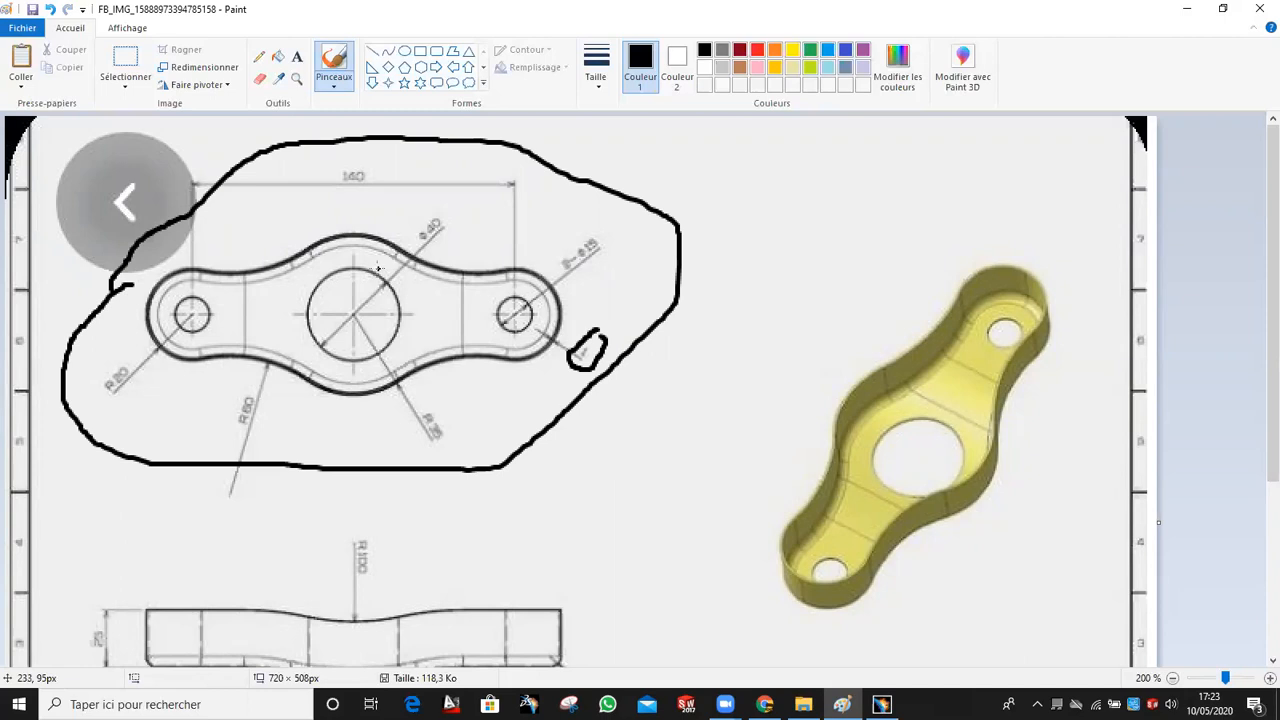
mouse_move(86, 371)
mouse_down()
mouse_move(132, 400)
mouse_move(140, 349)
mouse_up()
mouse_move(248, 380)
mouse_down()
mouse_move(216, 405)
mouse_move(286, 425)
mouse_move(264, 385)
mouse_up()
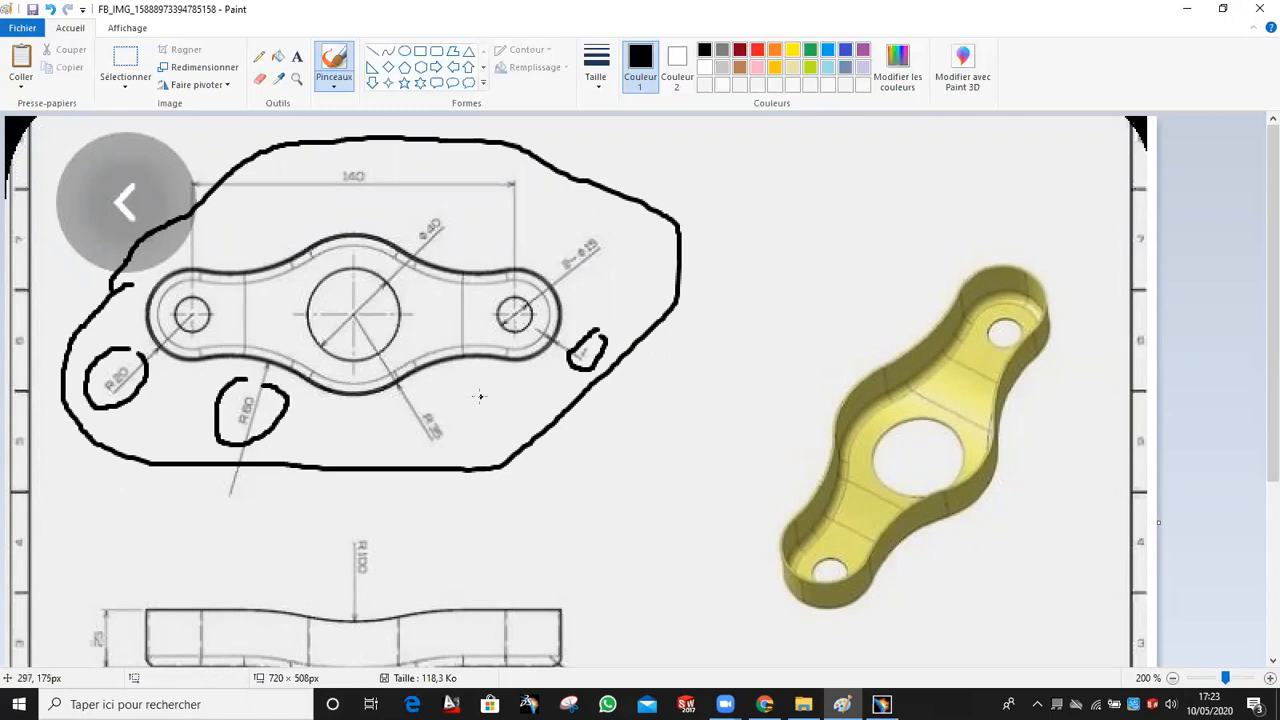
mouse_move(406, 432)
mouse_down()
mouse_move(468, 447)
mouse_move(432, 400)
mouse_up()
drag(521, 264, 512, 183)
drag(194, 272, 194, 212)
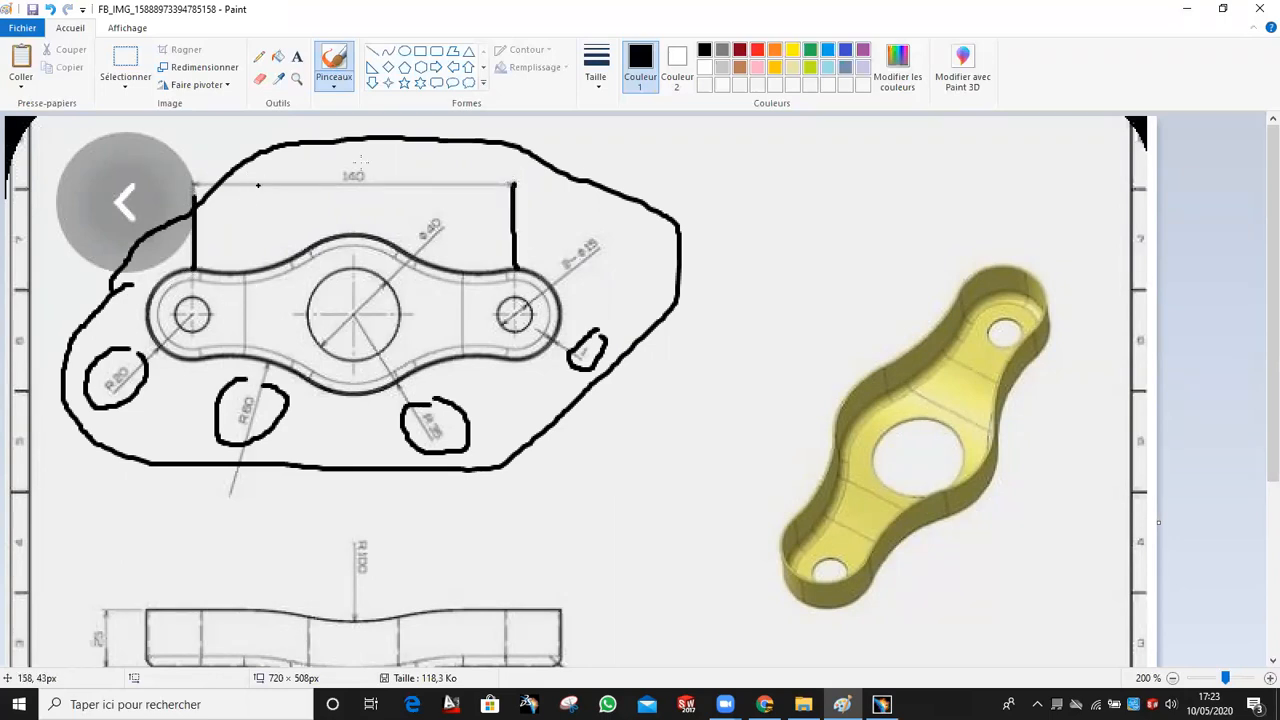
mouse_move(356, 152)
mouse_down()
mouse_move(316, 195)
mouse_move(372, 156)
mouse_up()
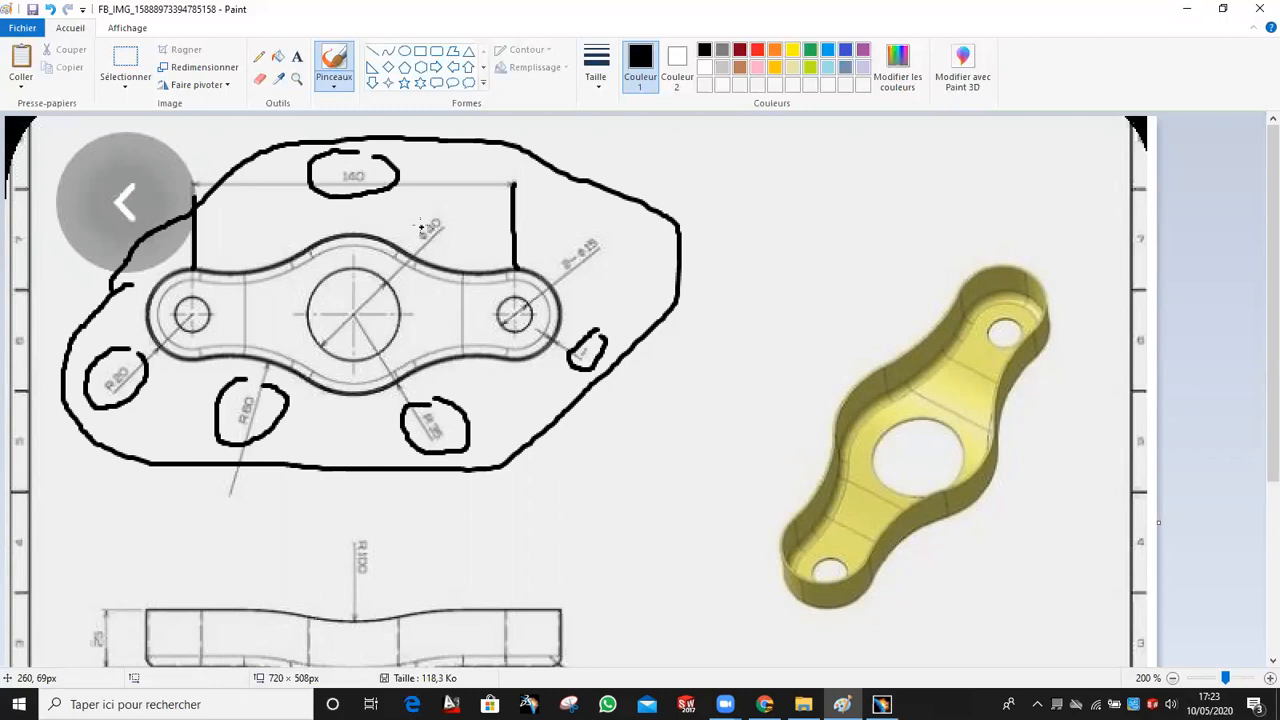
scroll(290, 232, down, 5)
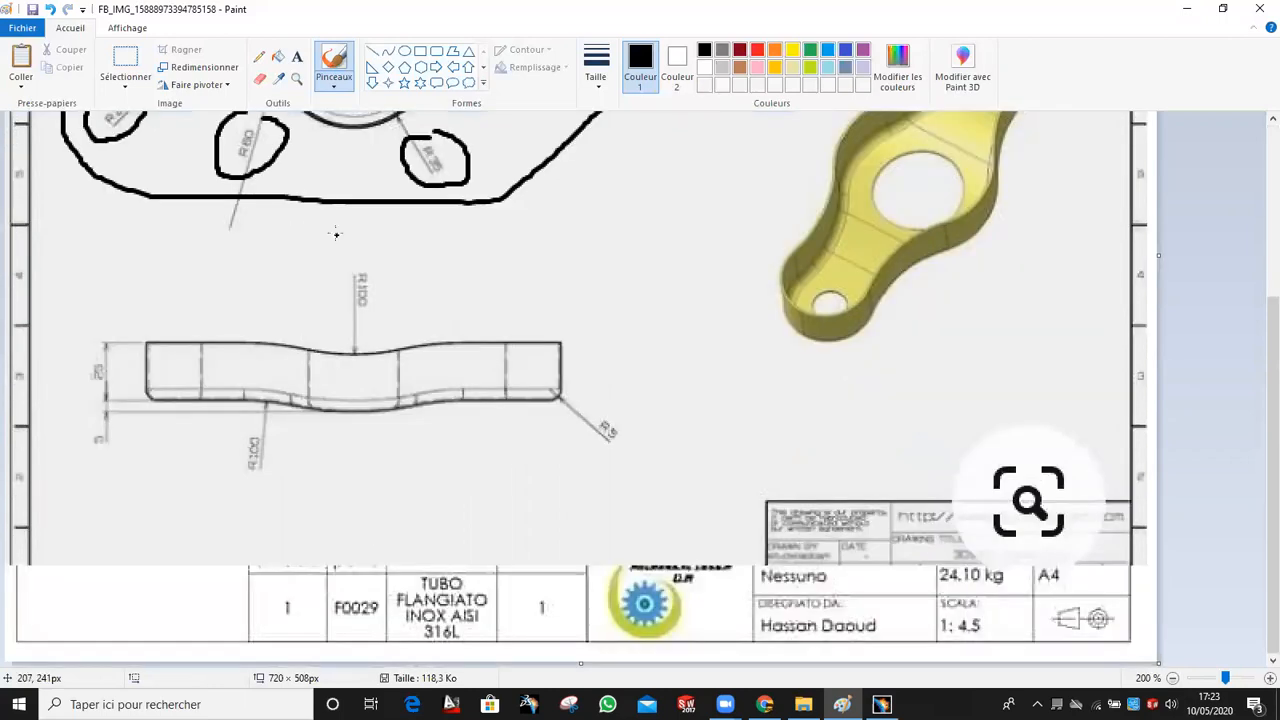
scroll(336, 234, up, 5)
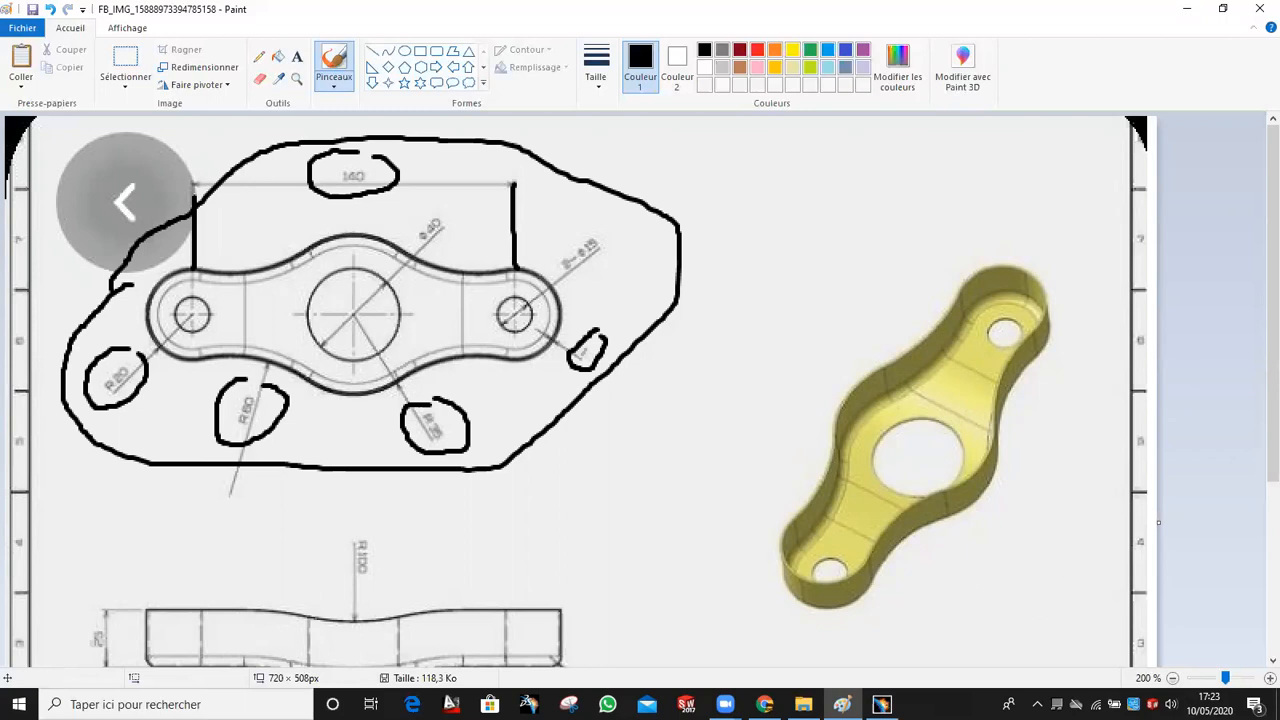
Back in CATIA, sketch a circle of about 59.5 mm radius at the origin, a smaller one on the horizontal axis, and a 21 mm-radius one above.
click(881, 704)
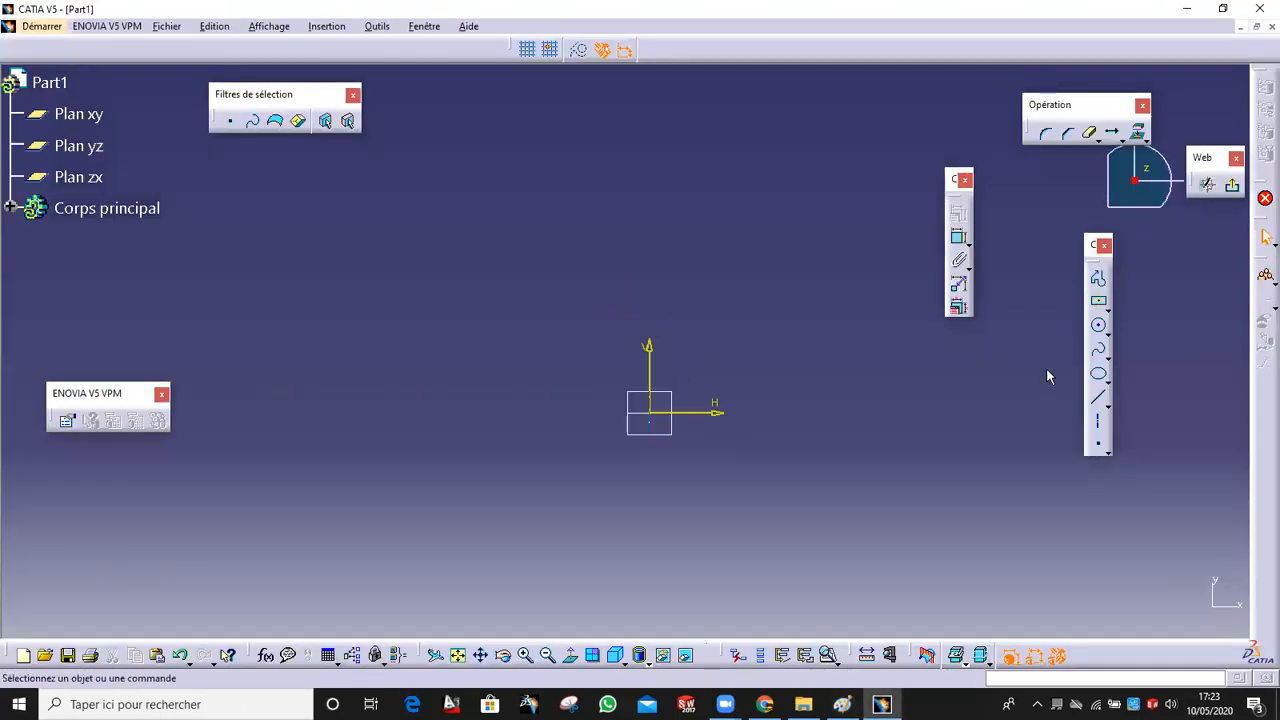
click(1098, 324)
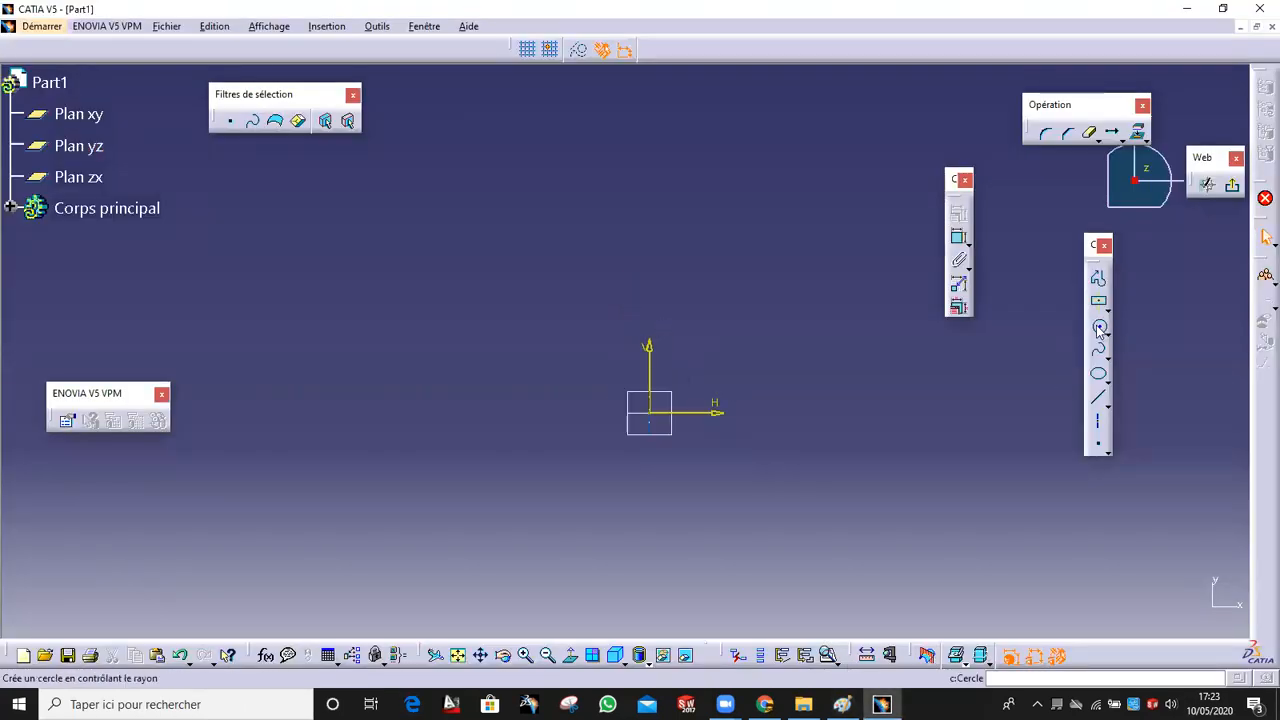
click(649, 412)
click(791, 410)
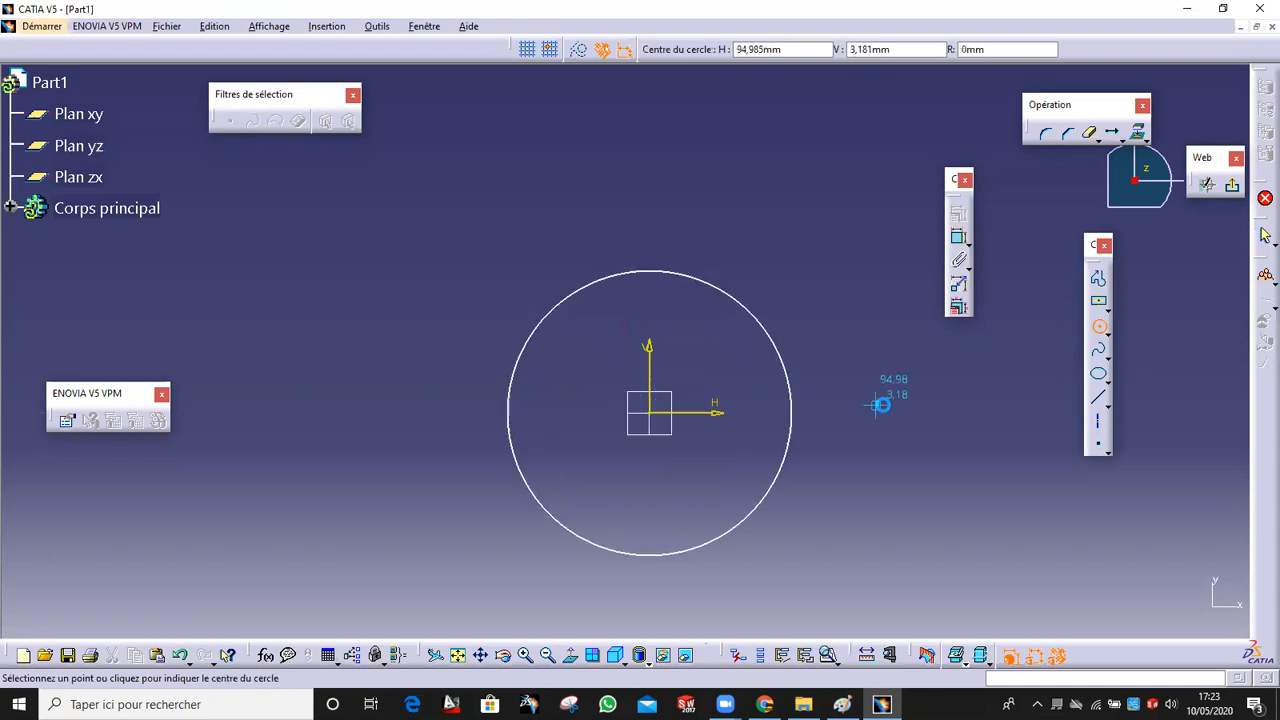
click(890, 412)
click(931, 410)
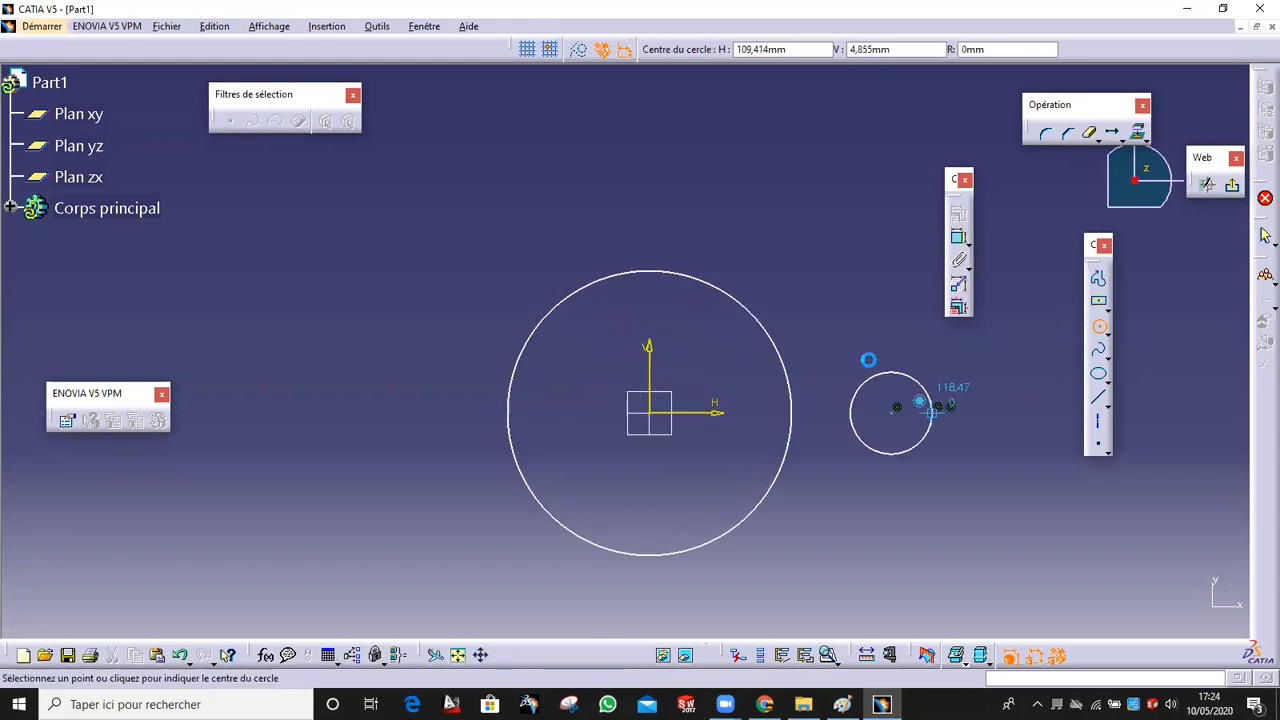
click(831, 313)
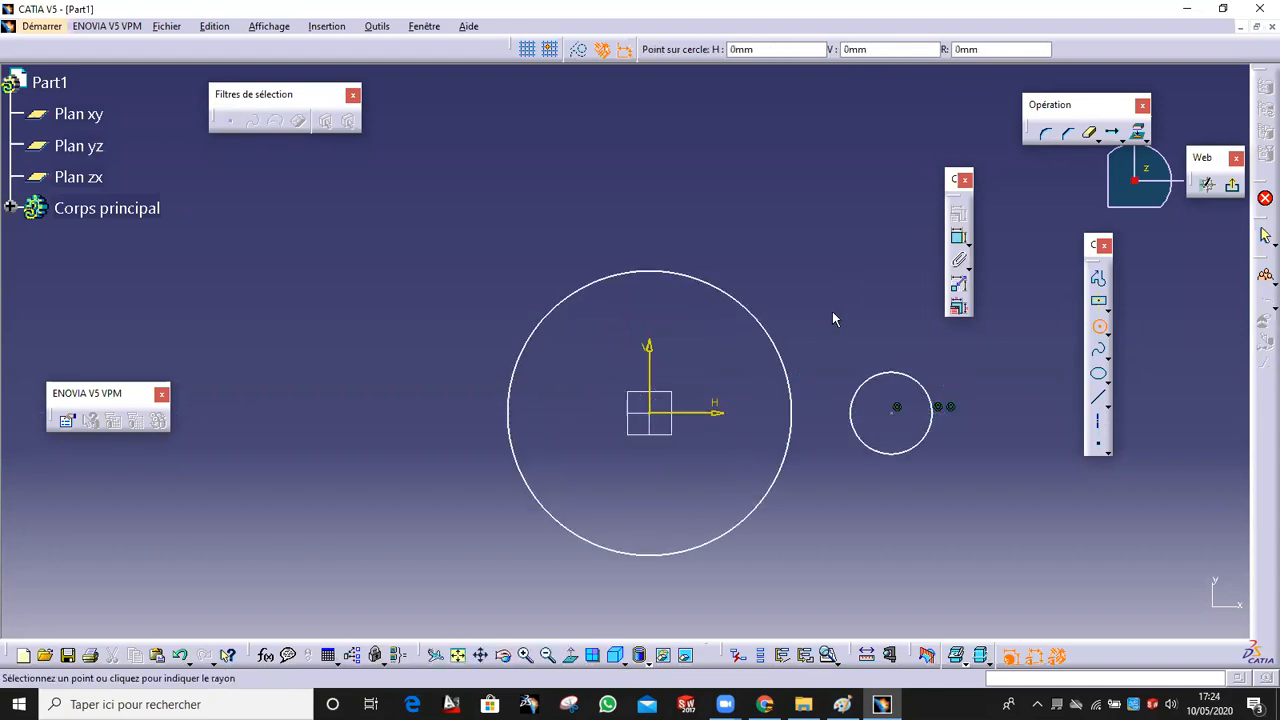
click(880, 336)
key(Escape)
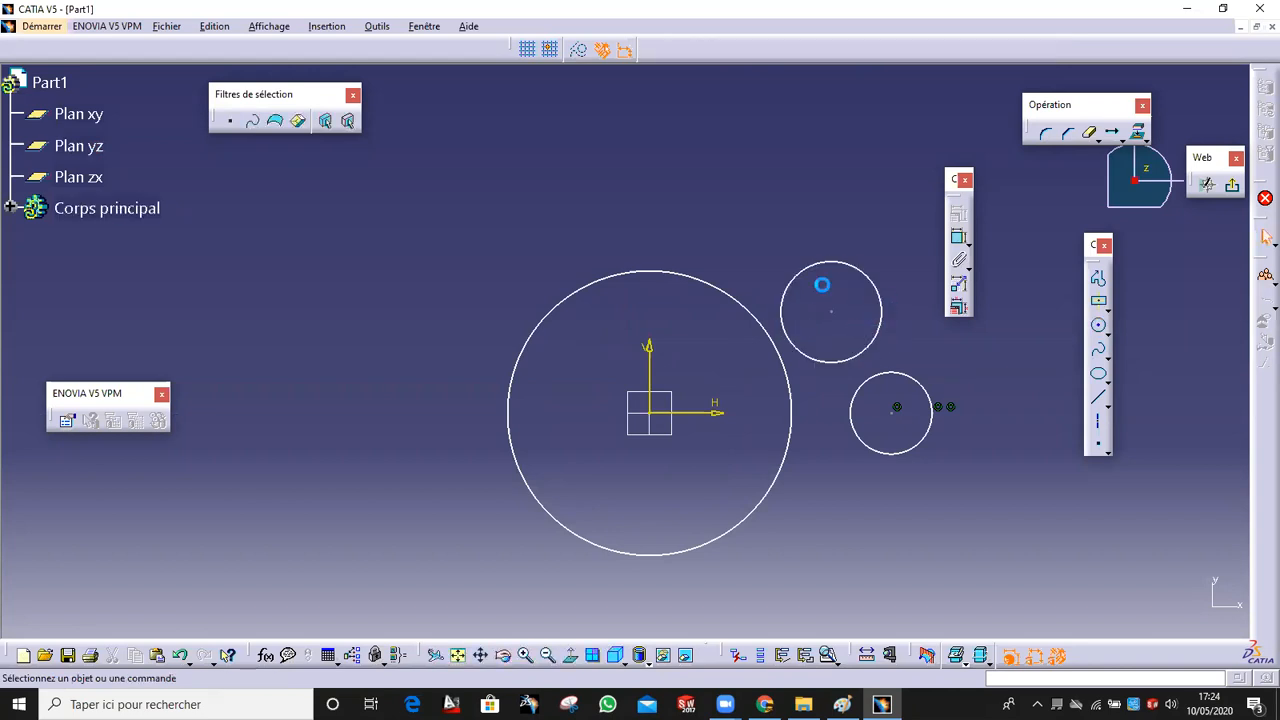
Dimension the origin-centred circle and set its radius to 35 mm.
click(700, 284)
double_click(455, 281)
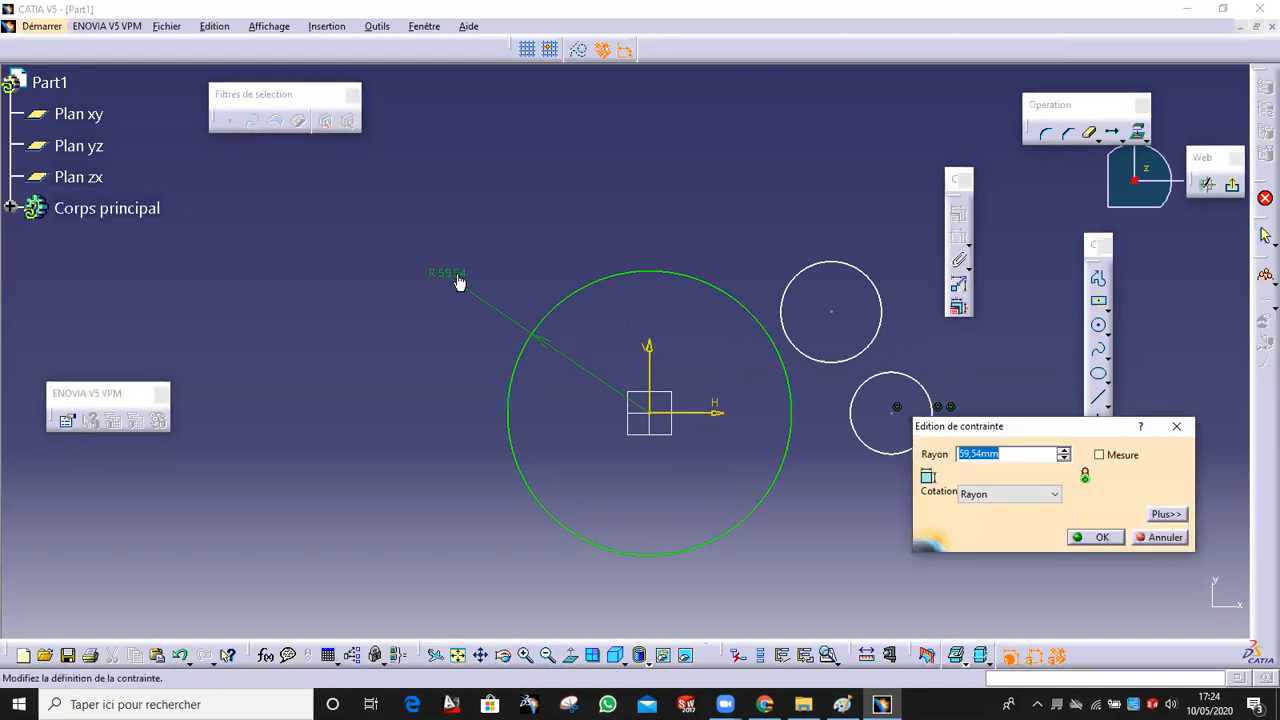
text(35)
key(Return)
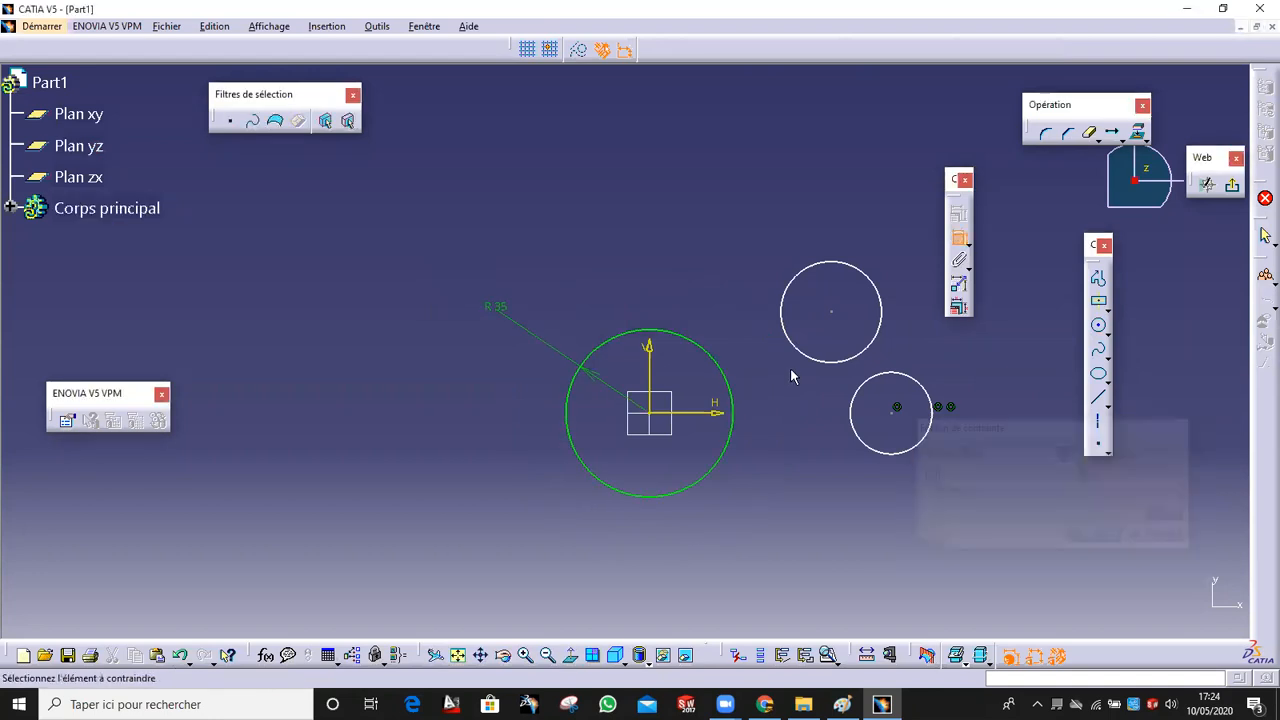
Dimension the circle on the horizontal axis and set its radius to 20 mm.
click(853, 405)
double_click(832, 503)
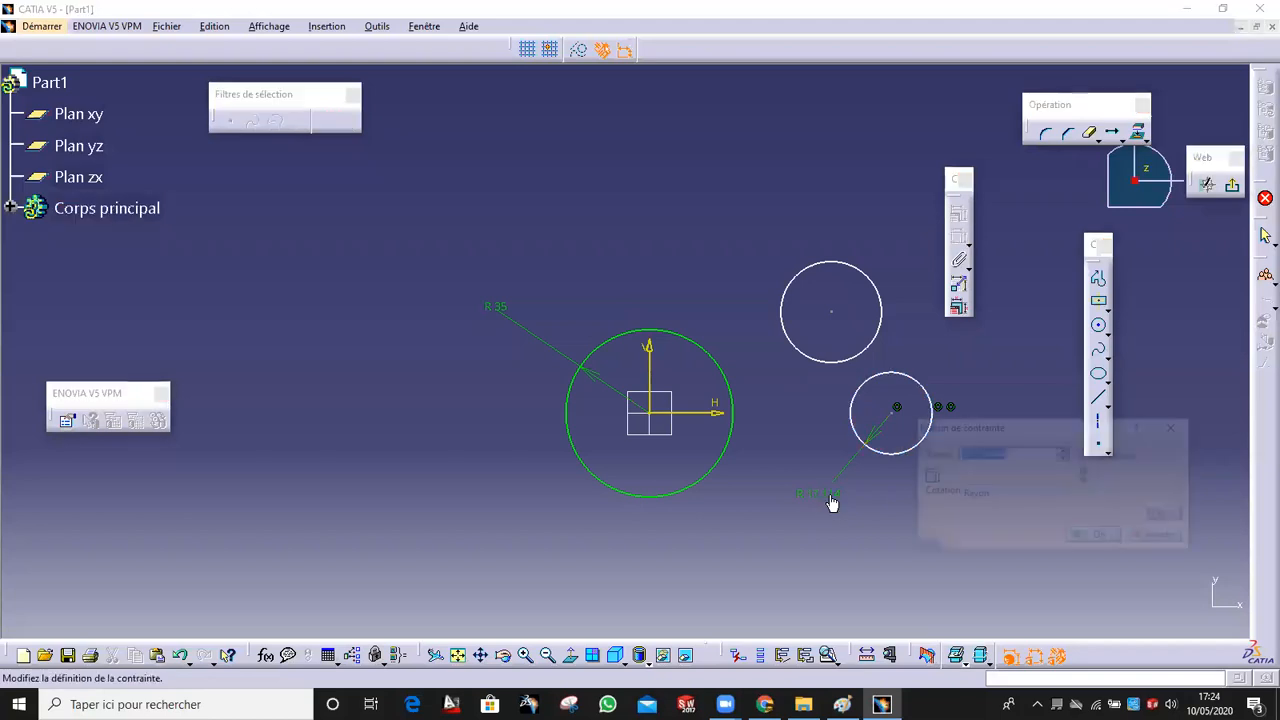
text(20)
key(Return)
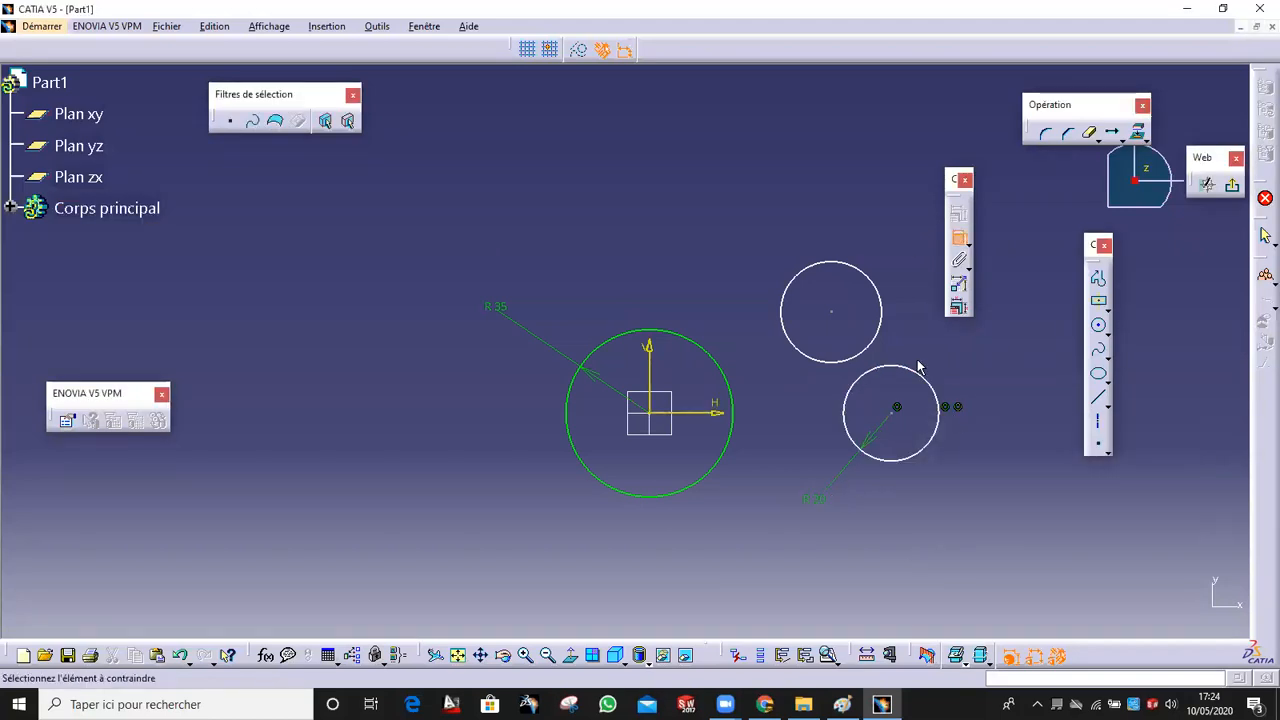
Constrain the 20 mm-radius circle's centre to 70 mm from the vertical axis.
mouse_move(896, 408)
mouse_down()
mouse_move(684, 410)
mouse_move(681, 421)
mouse_move(878, 410)
mouse_up()
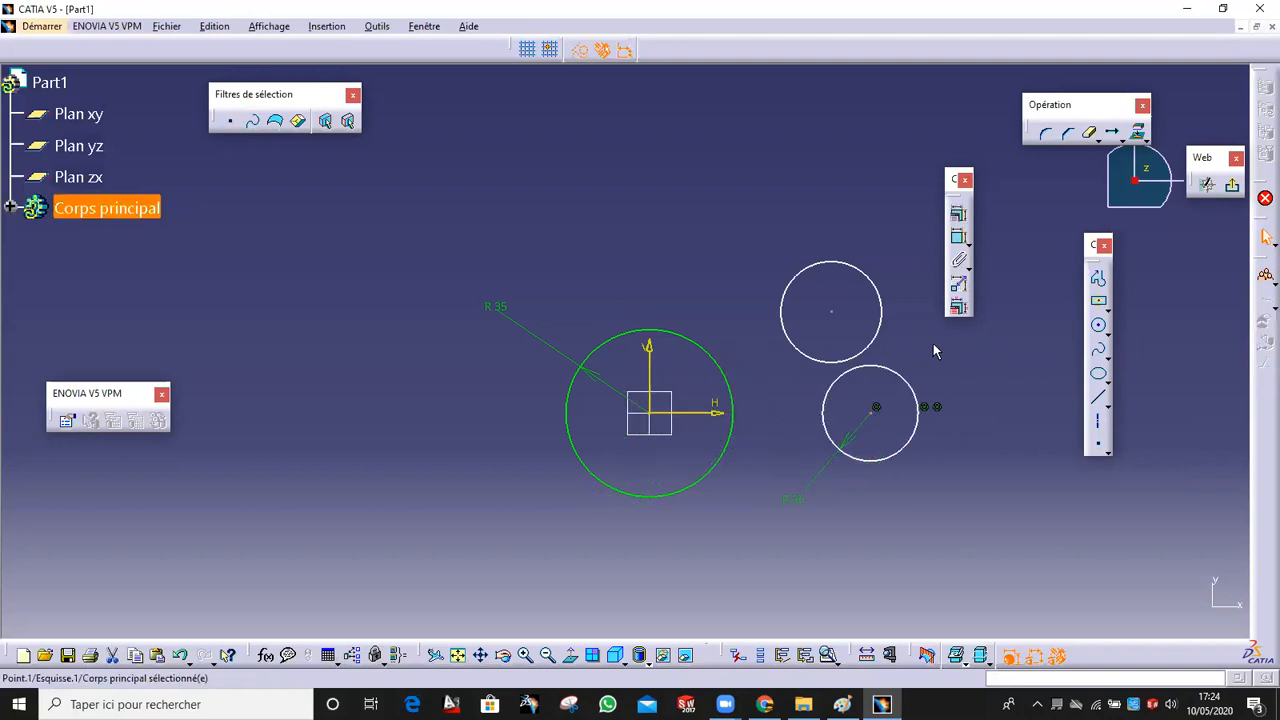
click(877, 409)
click(651, 369)
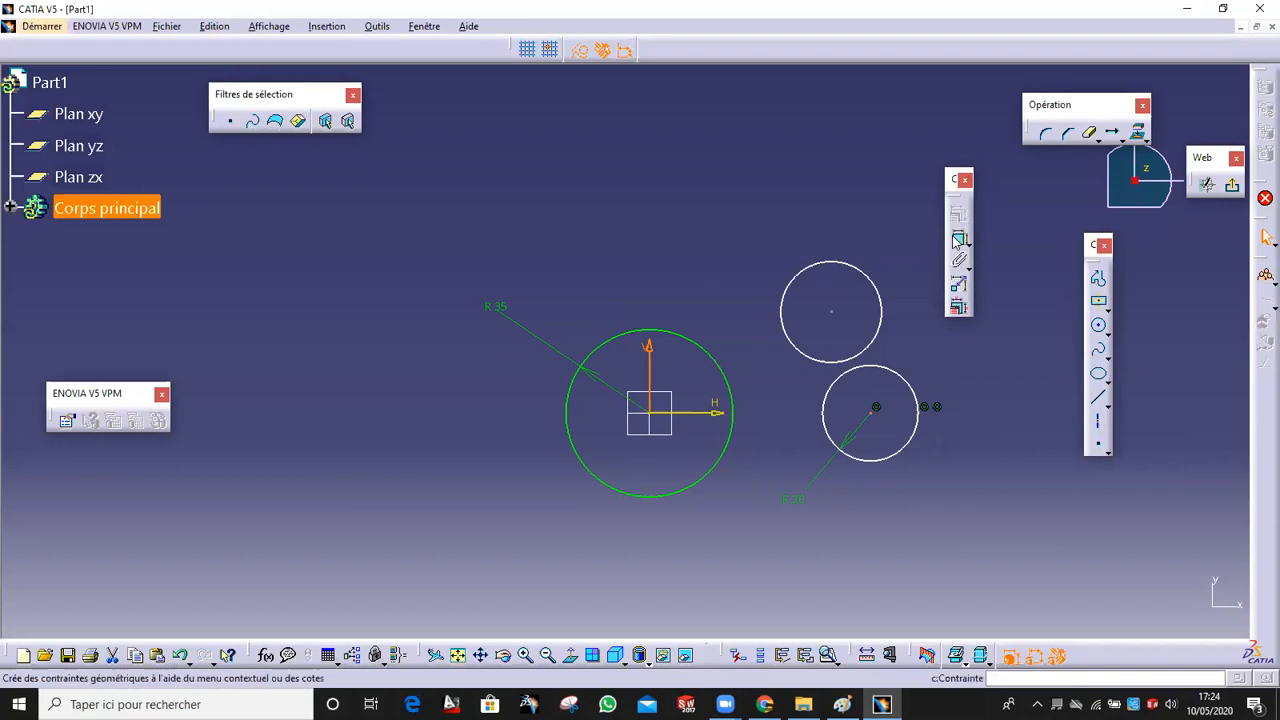
click(961, 240)
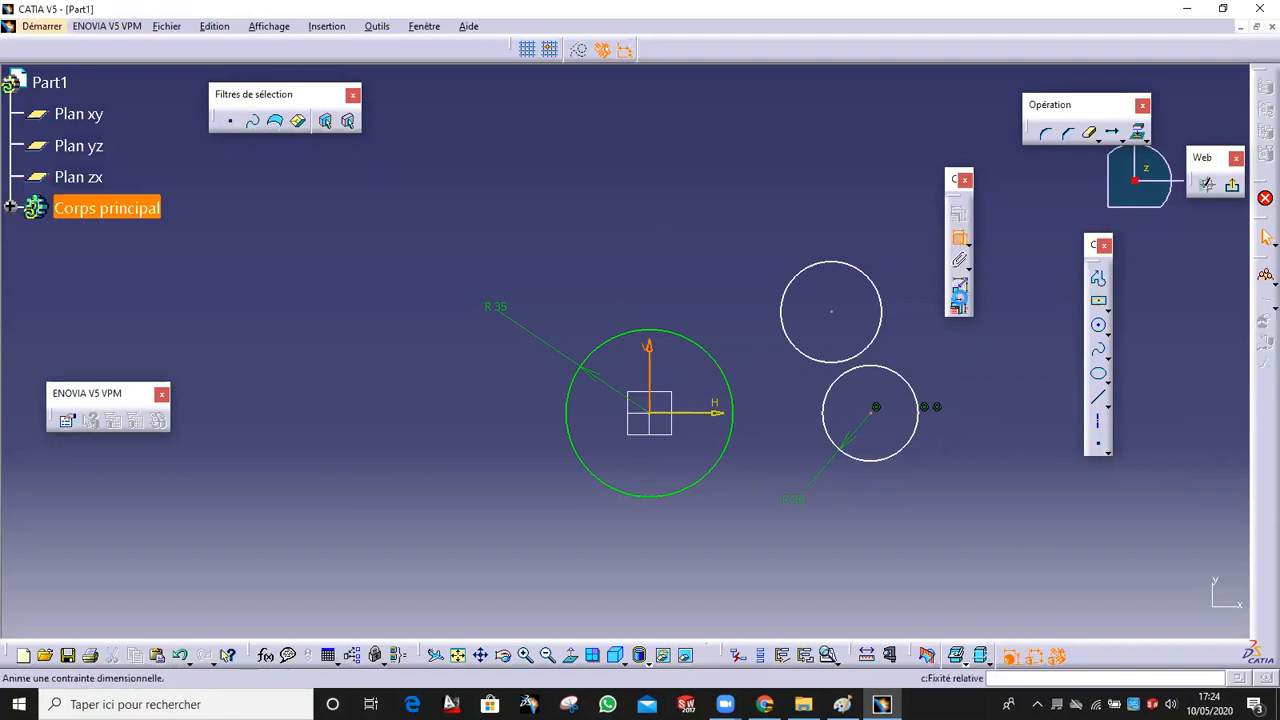
click(880, 412)
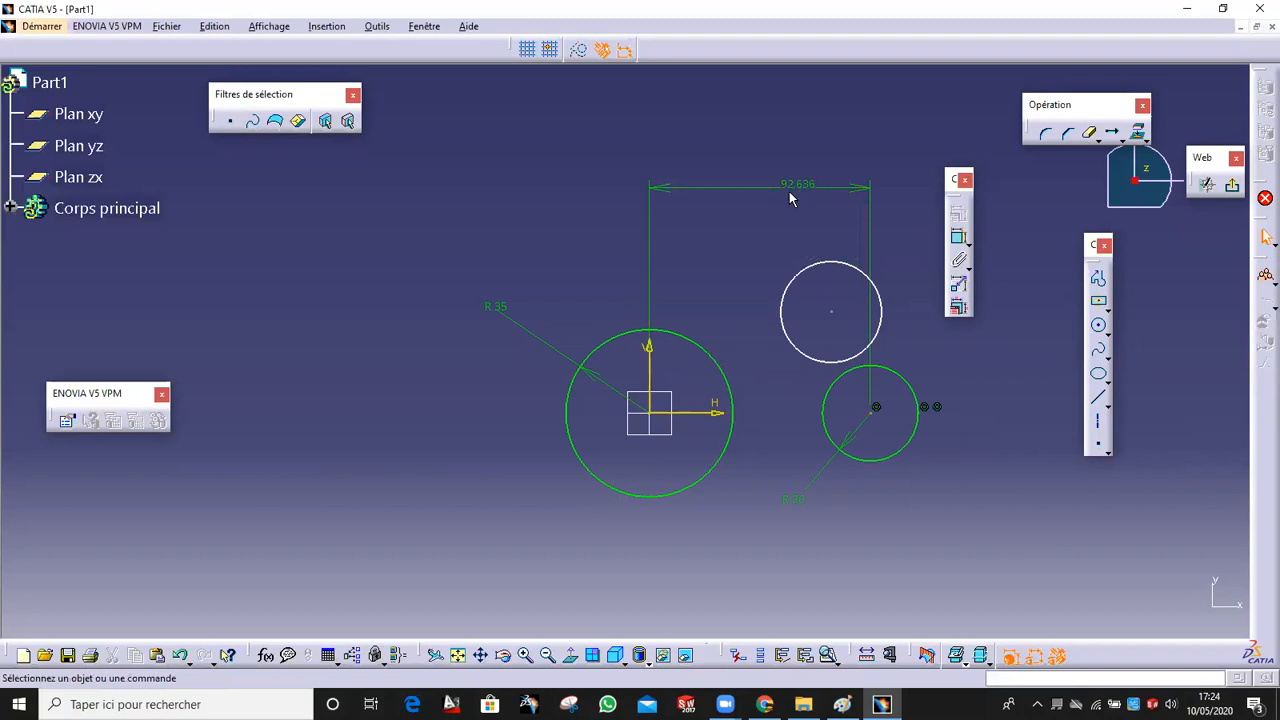
double_click(794, 185)
text(7)
key(Return)
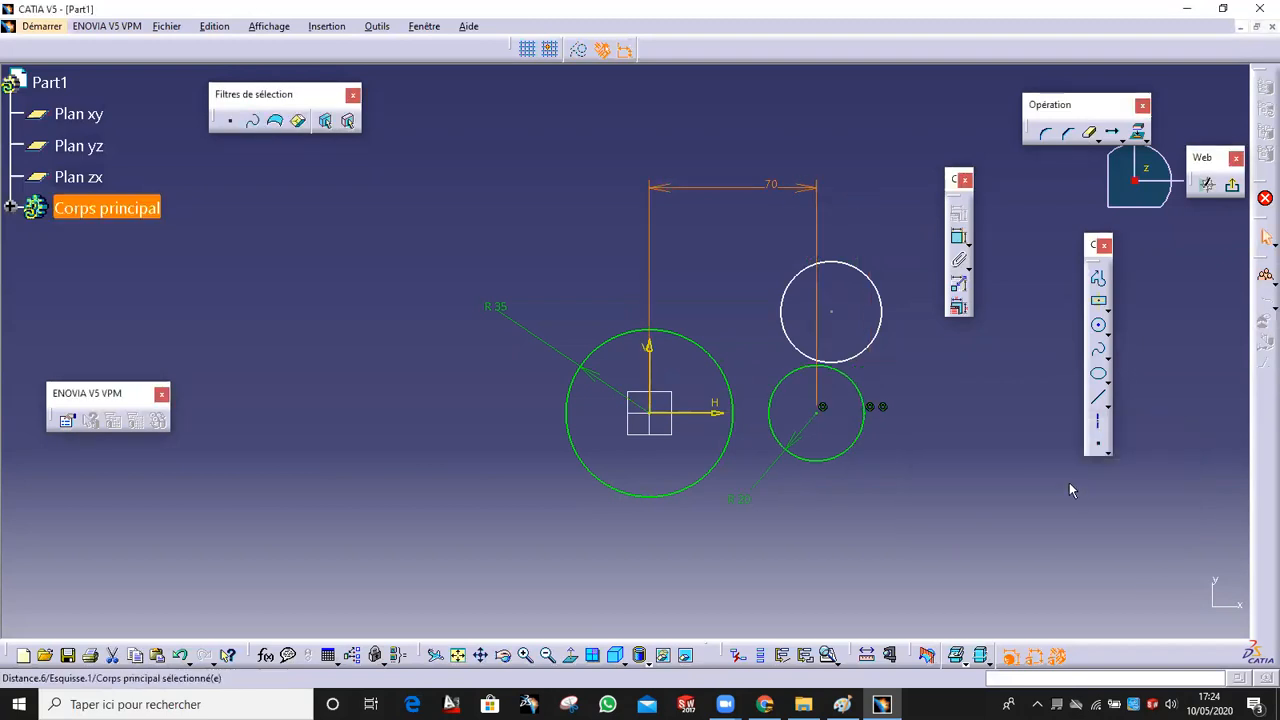
Make the upper circle tangent to the 20 mm-radius circle.
mouse_move(964, 456)
ctrl+middle_down()
mouse_move(940, 350)
mouse_move(828, 345)
ctrl+middle_up()
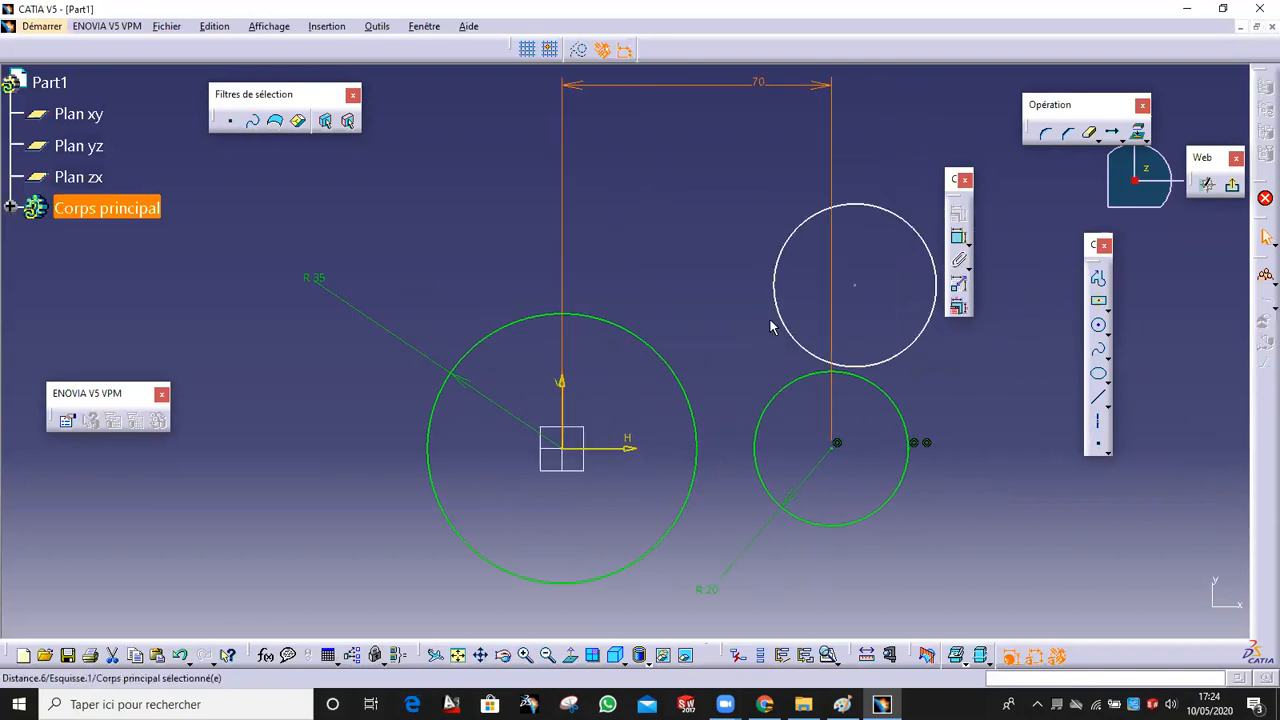
click(802, 338)
ctrl+click(861, 376)
click(958, 236)
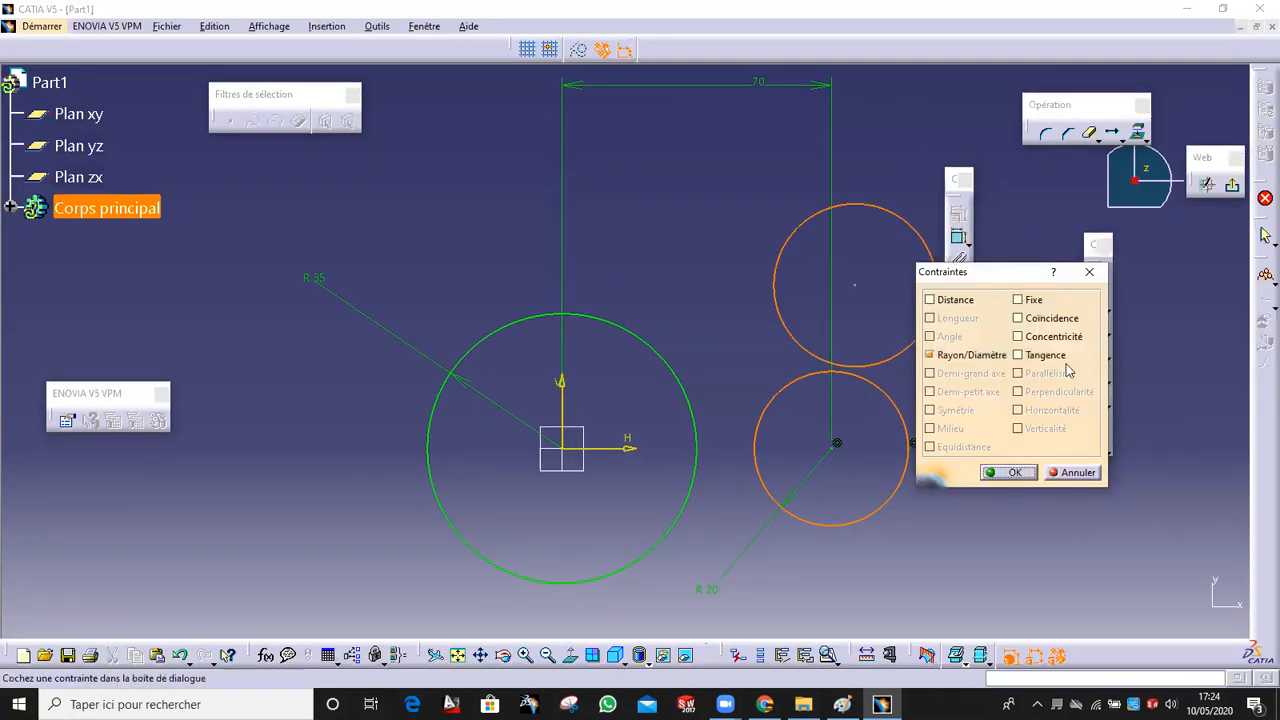
click(1045, 355)
click(1012, 472)
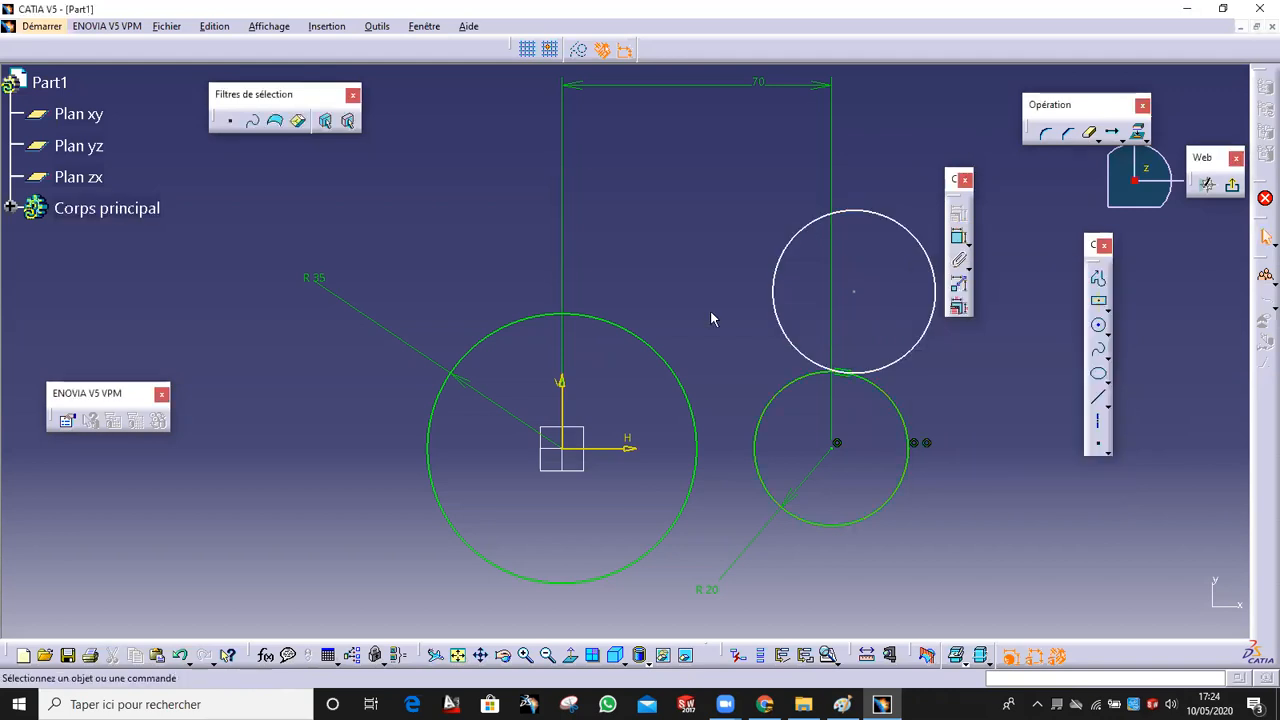
Make the upper circle tangent to the 35 mm-radius circle at the origin.
click(775, 306)
ctrl+click(650, 338)
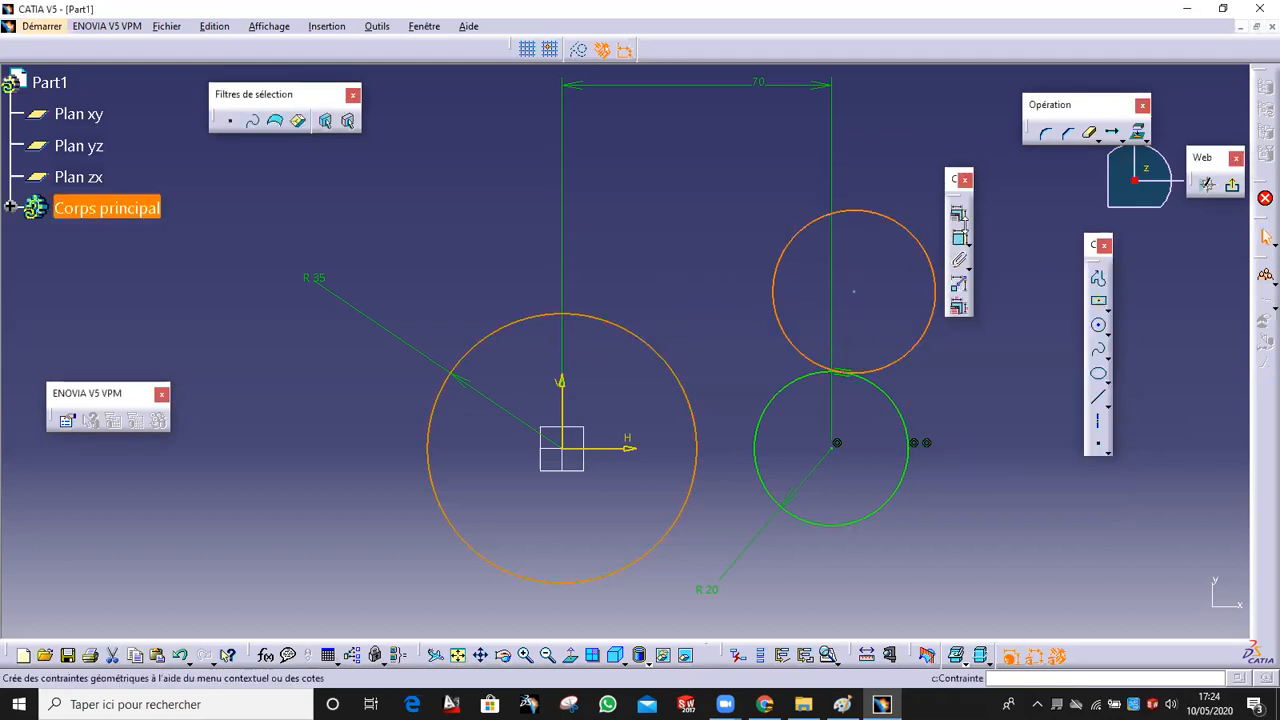
click(958, 236)
click(1040, 355)
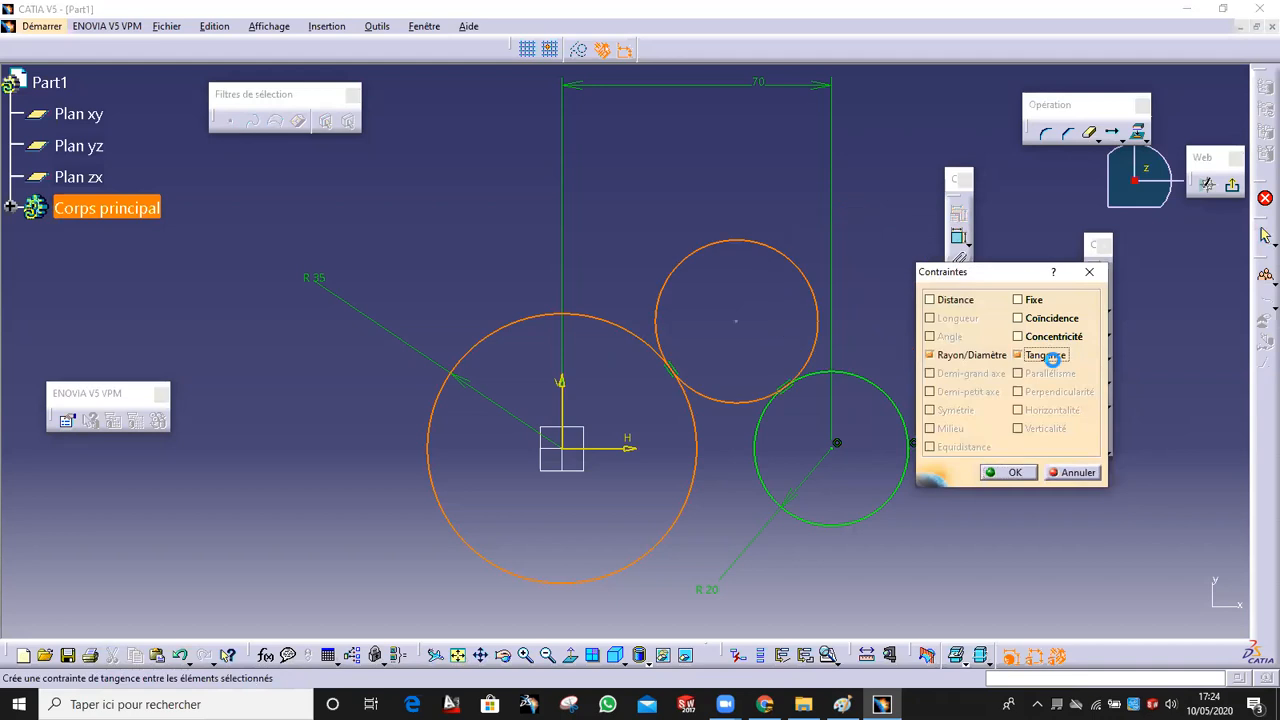
click(1012, 473)
Dimension the upper circle's radius and set it to 80 mm.
click(958, 236)
click(755, 244)
click(759, 177)
double_click(757, 174)
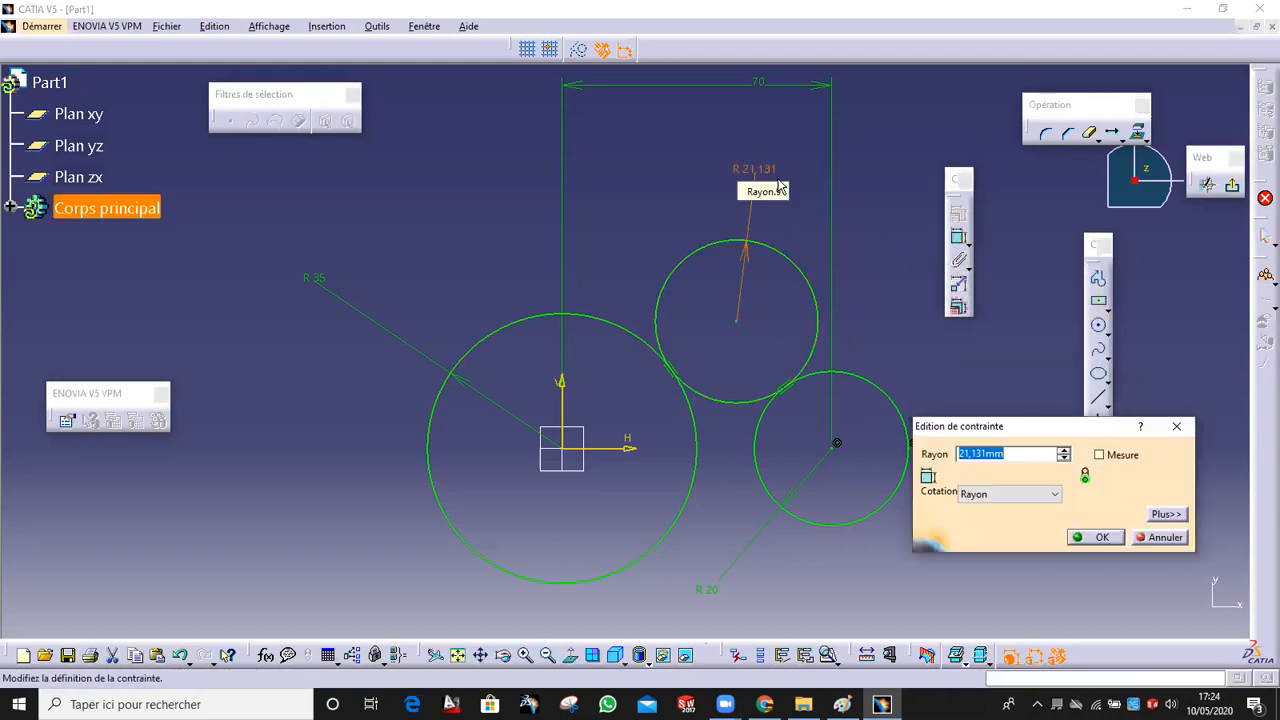
text(40)
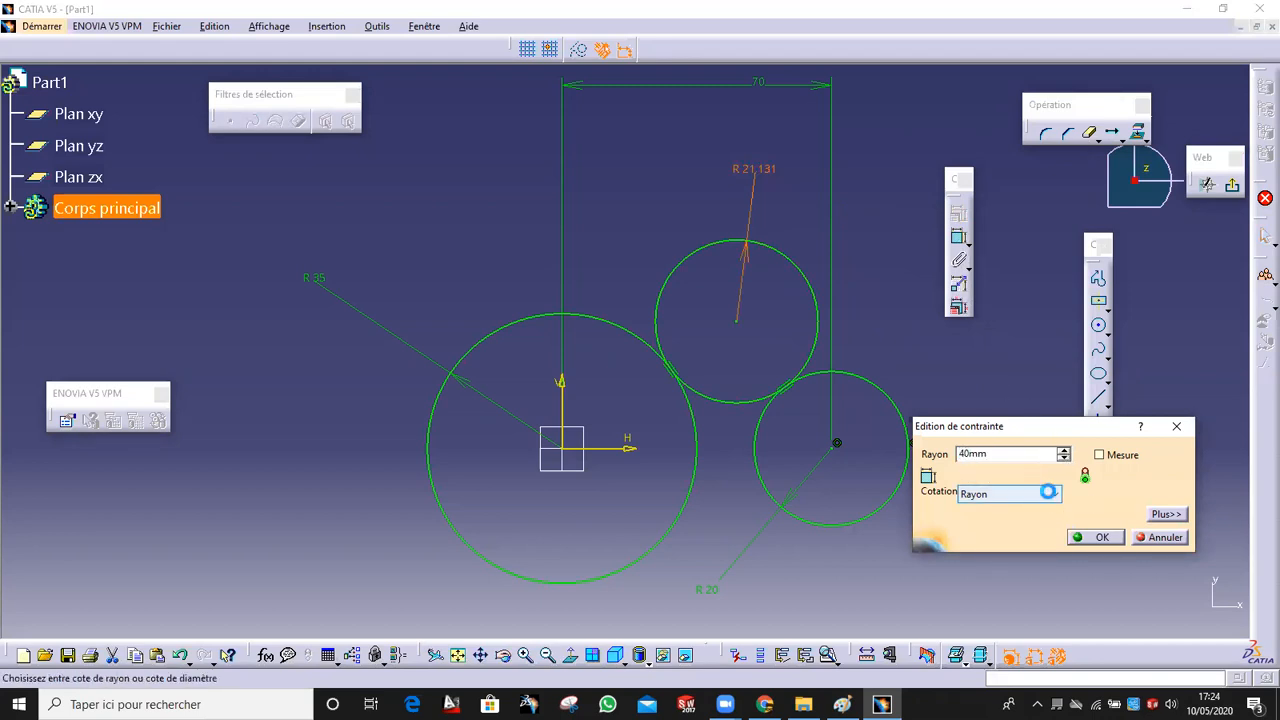
click(1052, 495)
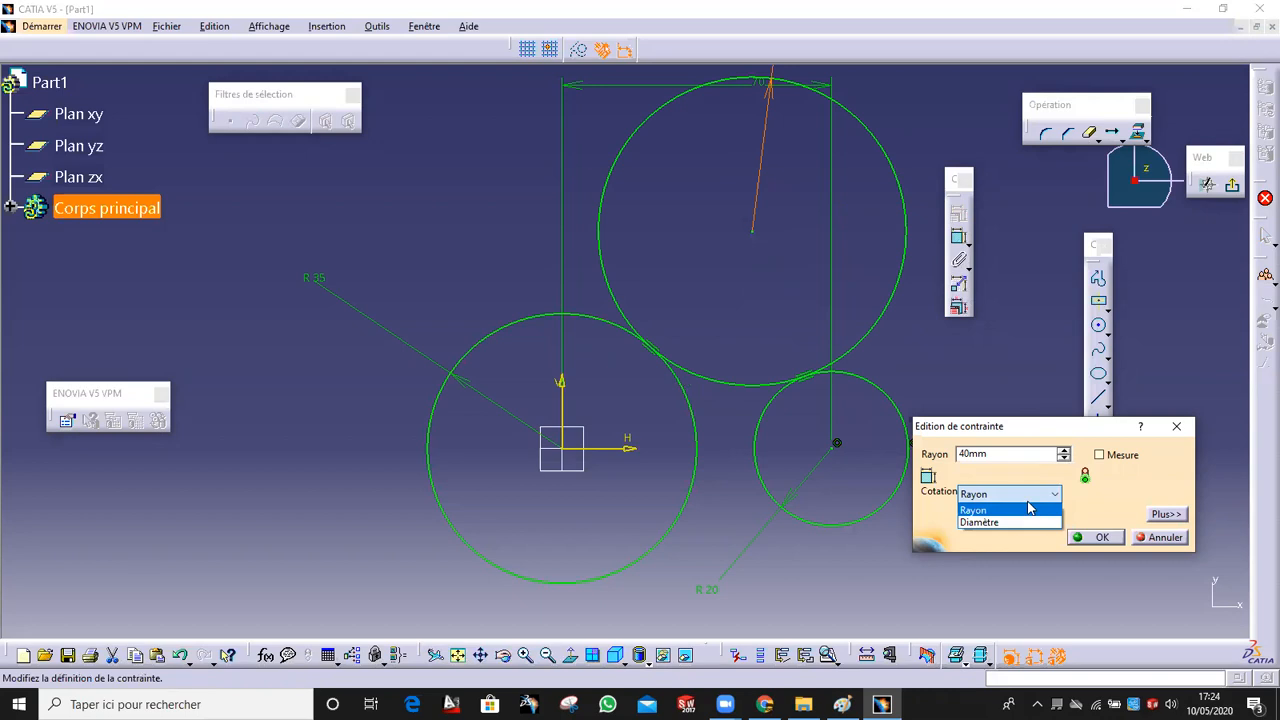
click(1031, 506)
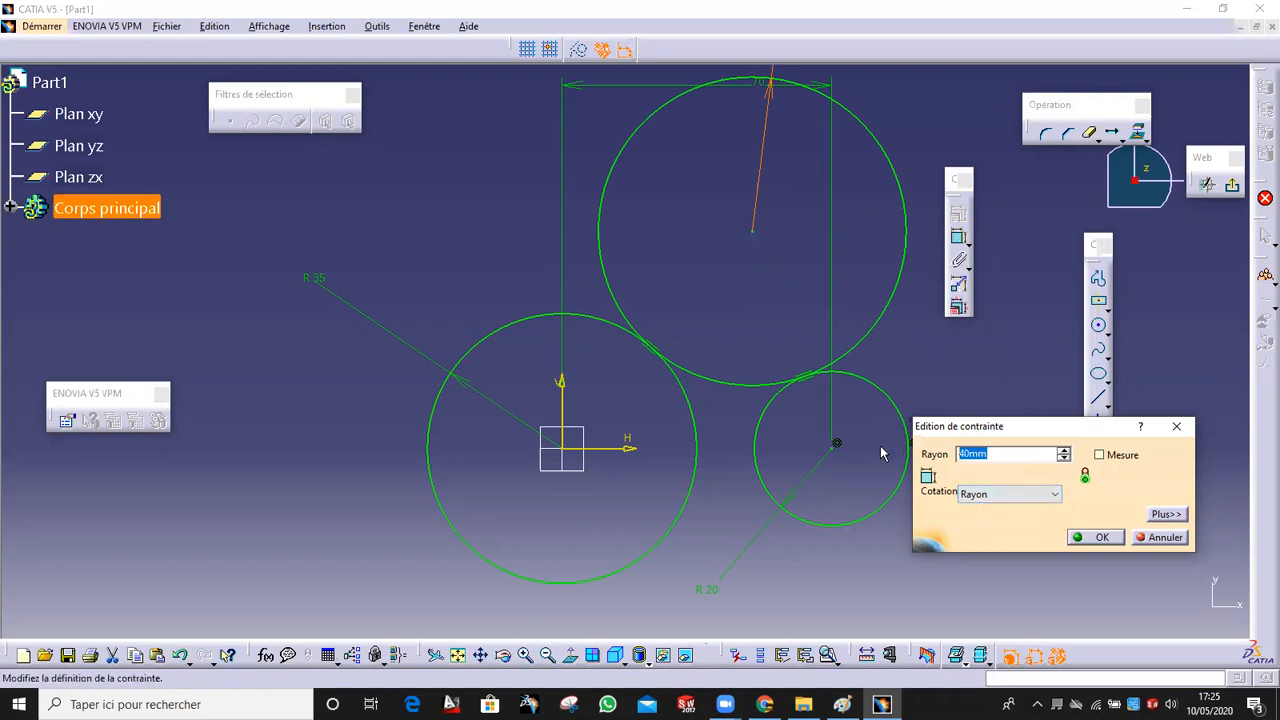
text(80)
click(1075, 540)
Trim the 80 mm-radius circle so only the concave arc between its two tangent points is kept.
middle_drag(987, 421, 988, 486)
middle_drag(932, 396, 941, 498)
click(1050, 77)
click(1088, 131)
click(872, 172)
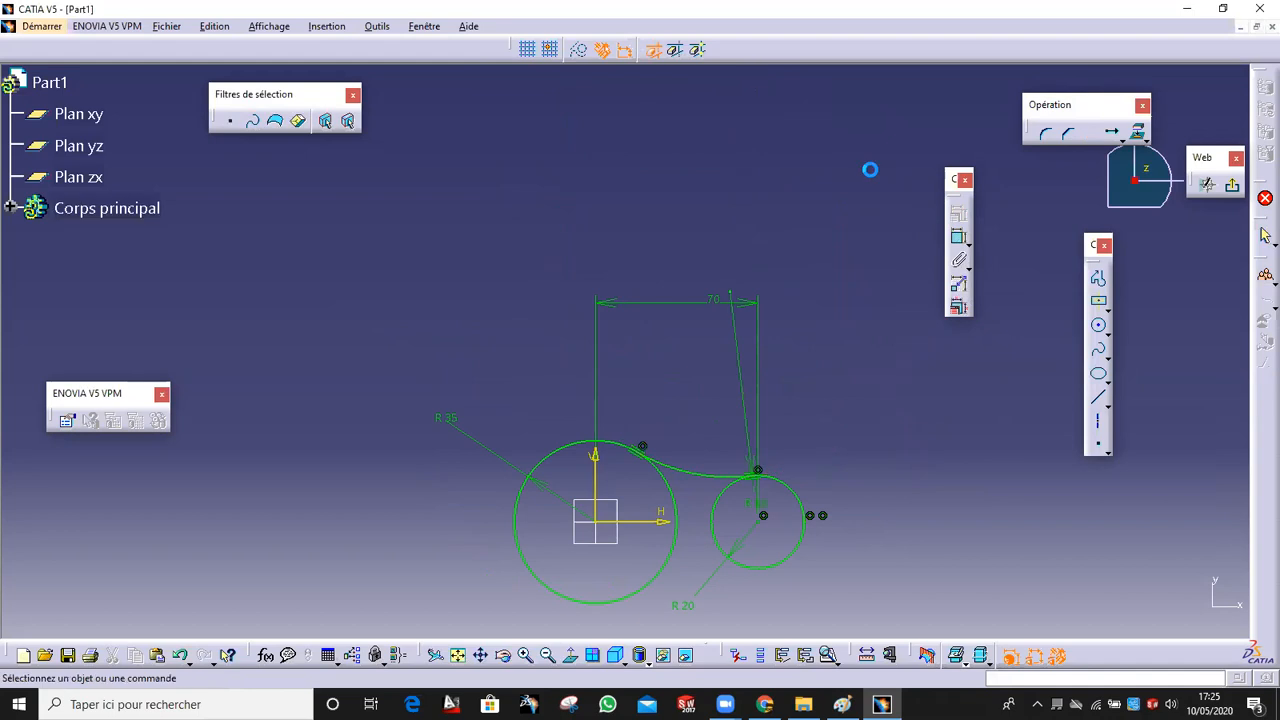
Mirror the 80 mm-radius arc about the horizontal axis.
middle_drag(826, 191, 836, 120)
middle_drag(859, 276, 837, 109)
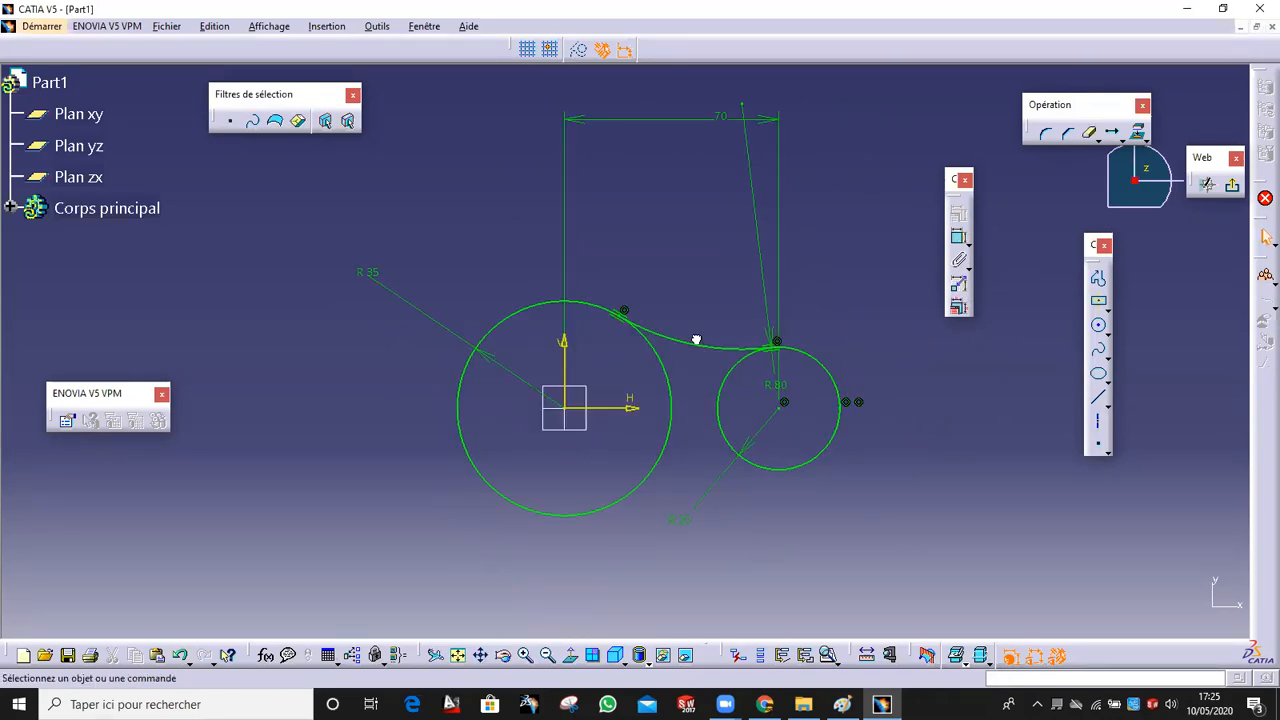
click(704, 342)
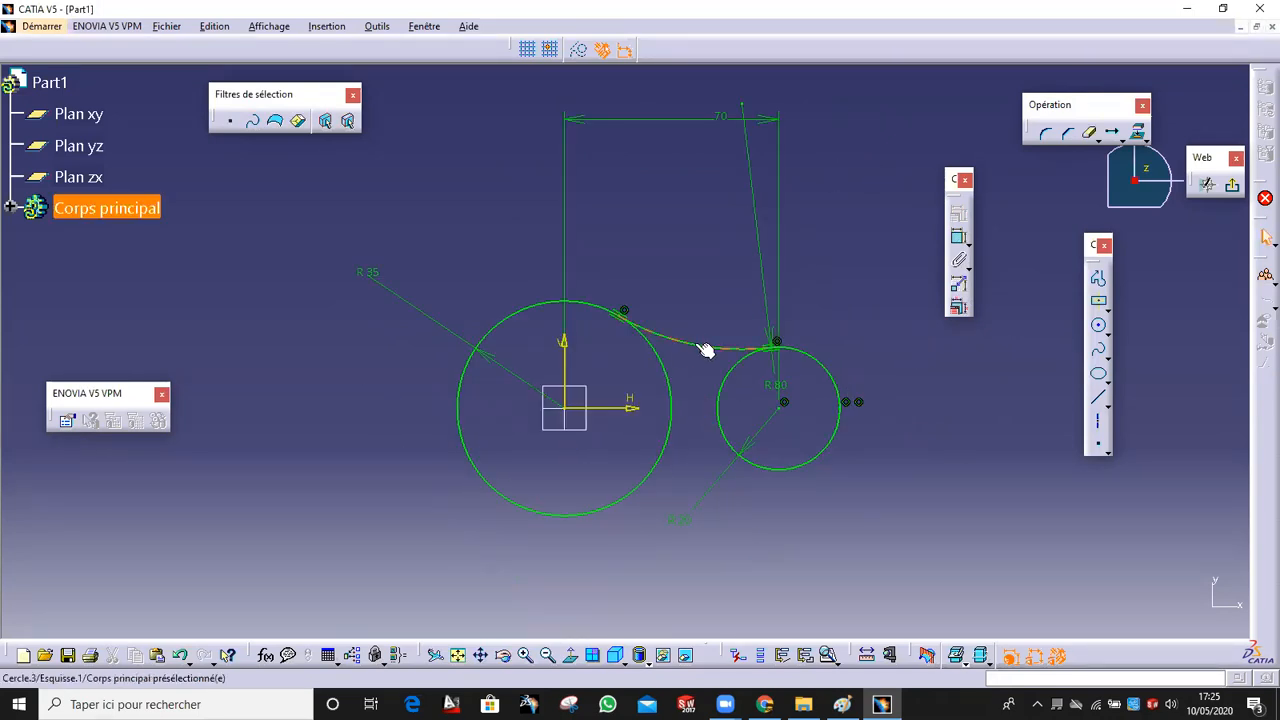
click(1145, 141)
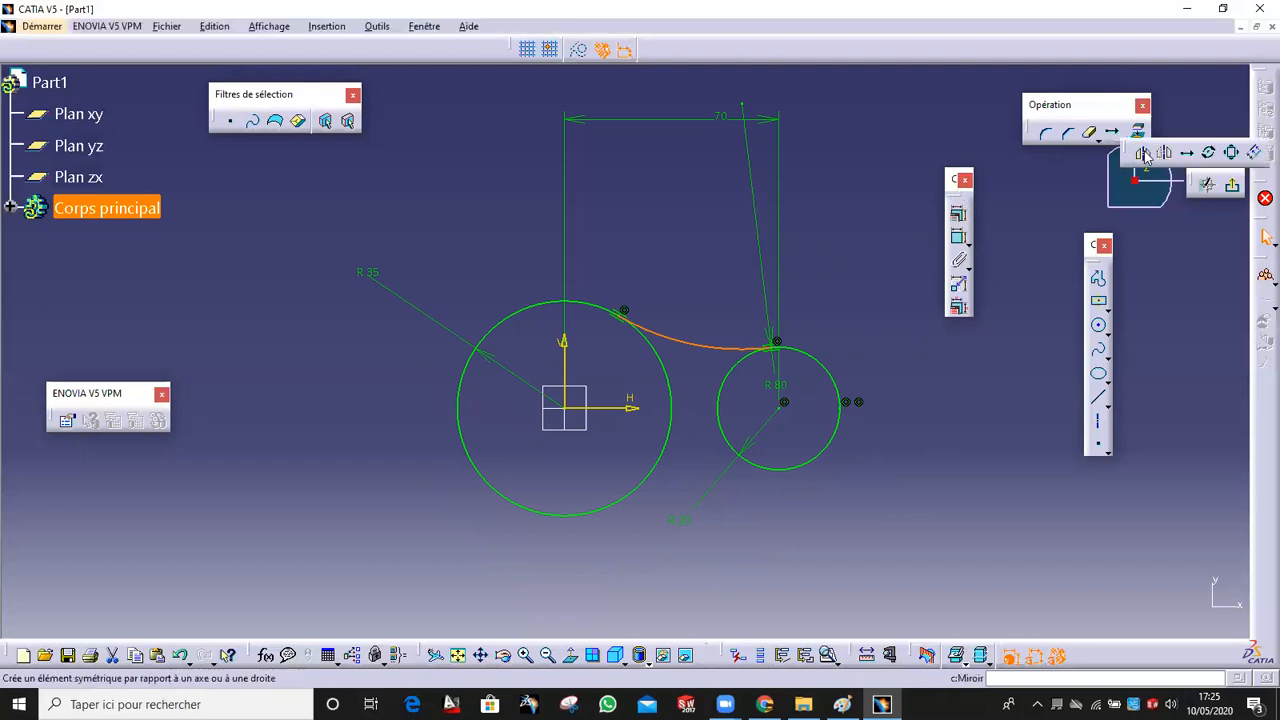
click(1145, 153)
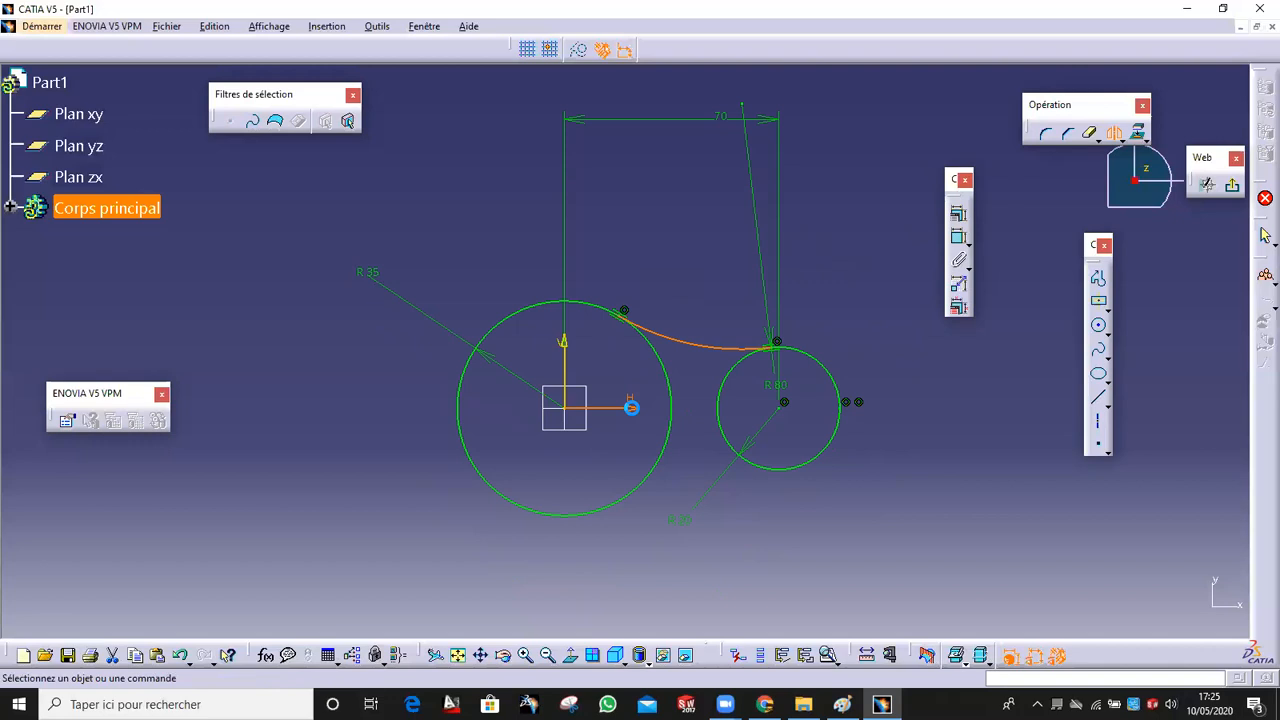
click(636, 409)
middle_drag(740, 399, 738, 330)
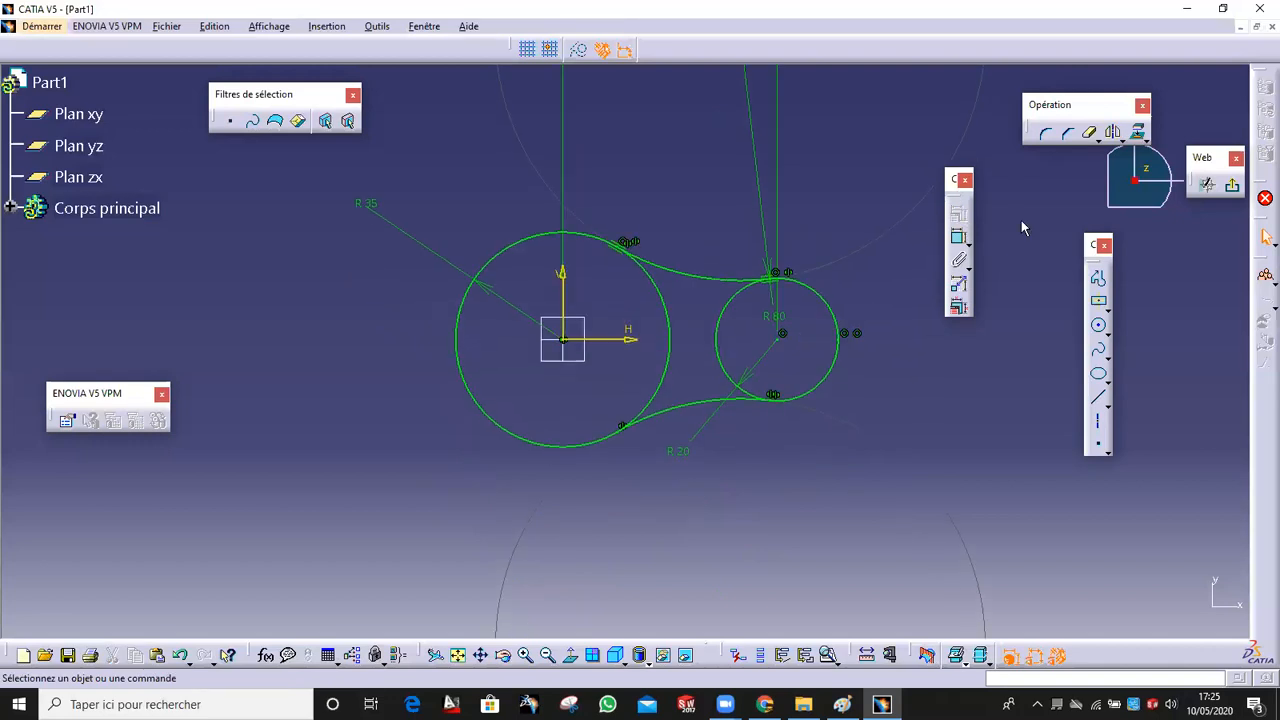
Trim away the inner arcs of the 20 mm and 35 mm-radius circles between the two connecting arcs.
click(1090, 133)
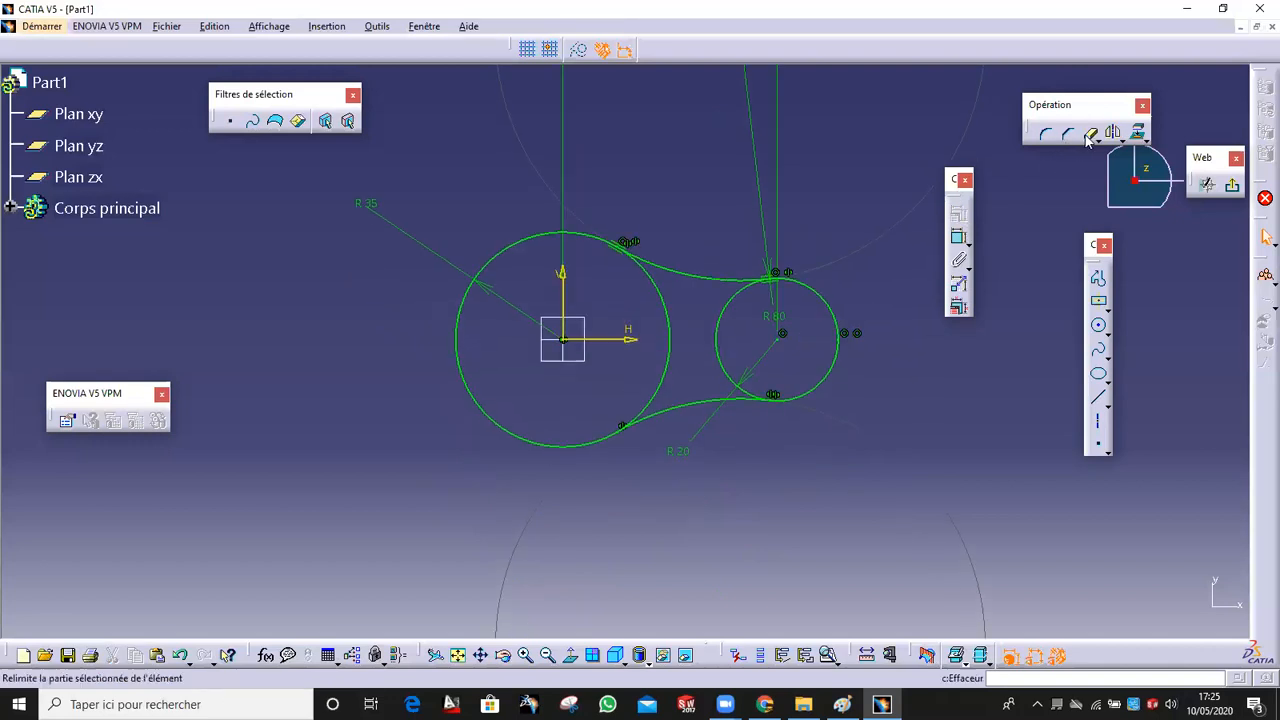
click(730, 319)
click(667, 337)
middle_drag(680, 331, 782, 343)
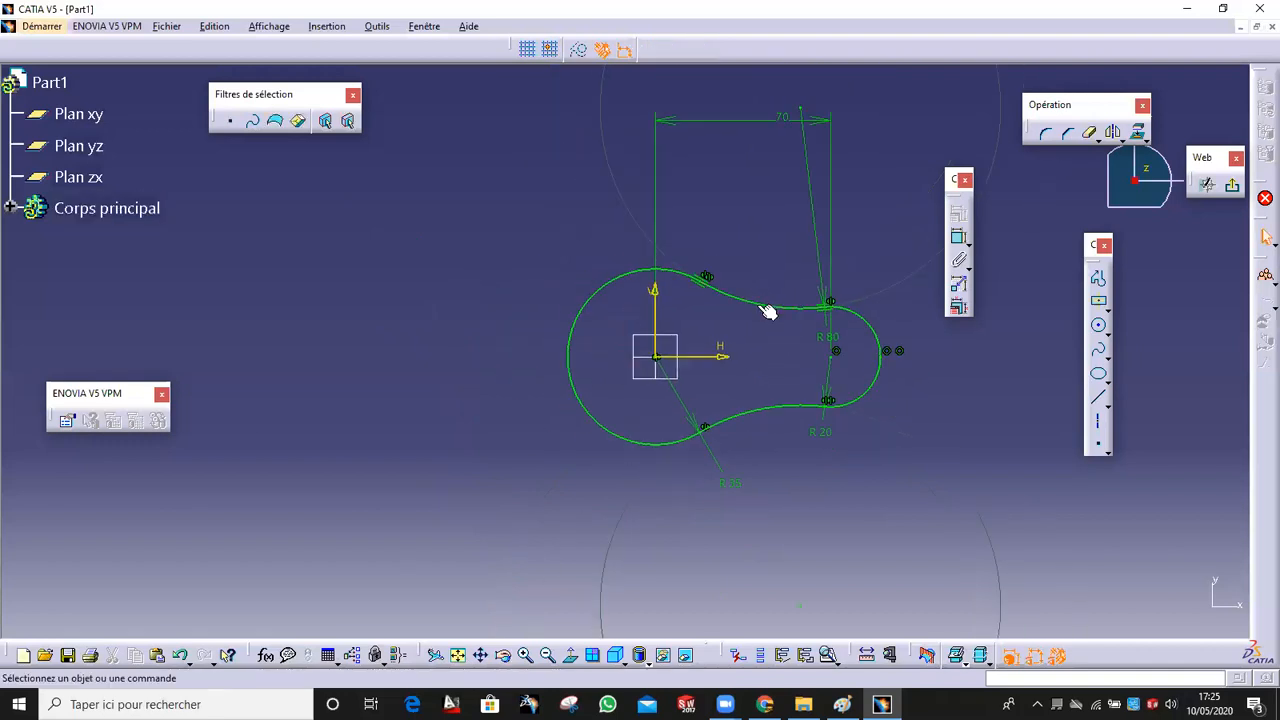
Mirror both 80 mm-radius arcs and the 20 mm-radius end arc about the vertical axis.
click(766, 309)
ctrl+click(796, 409)
ctrl+click(880, 368)
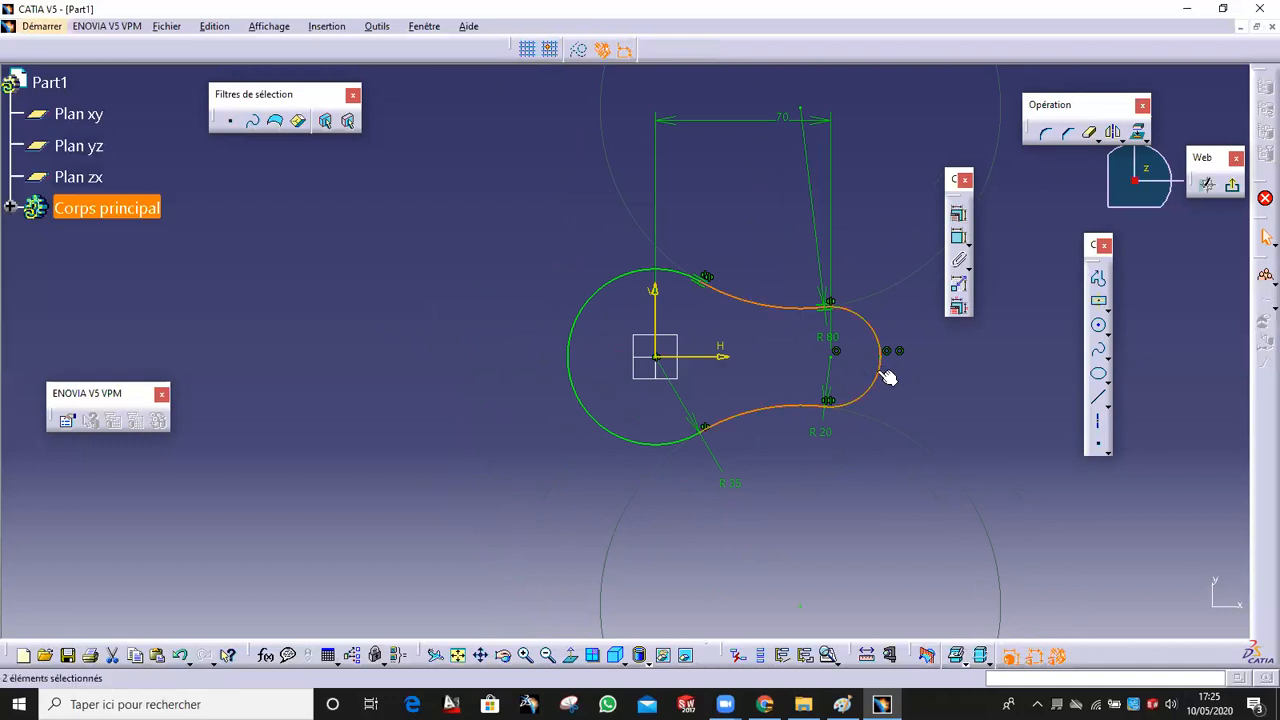
click(1113, 132)
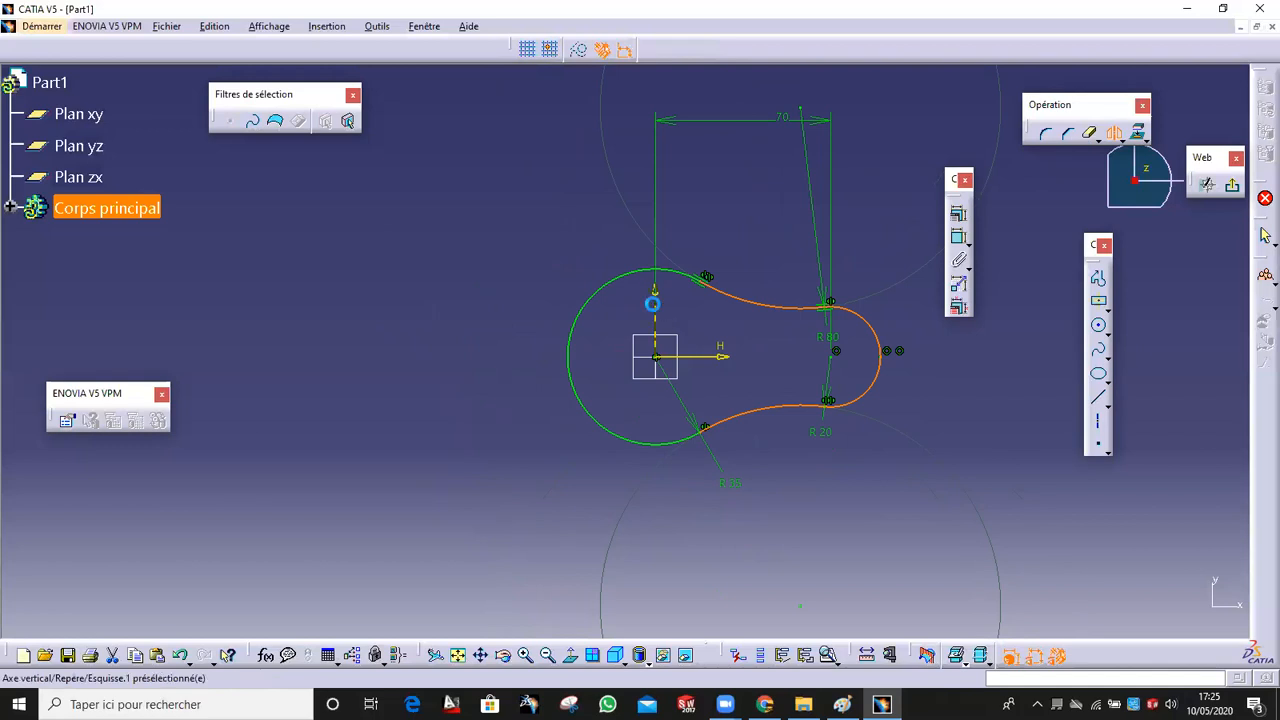
click(660, 300)
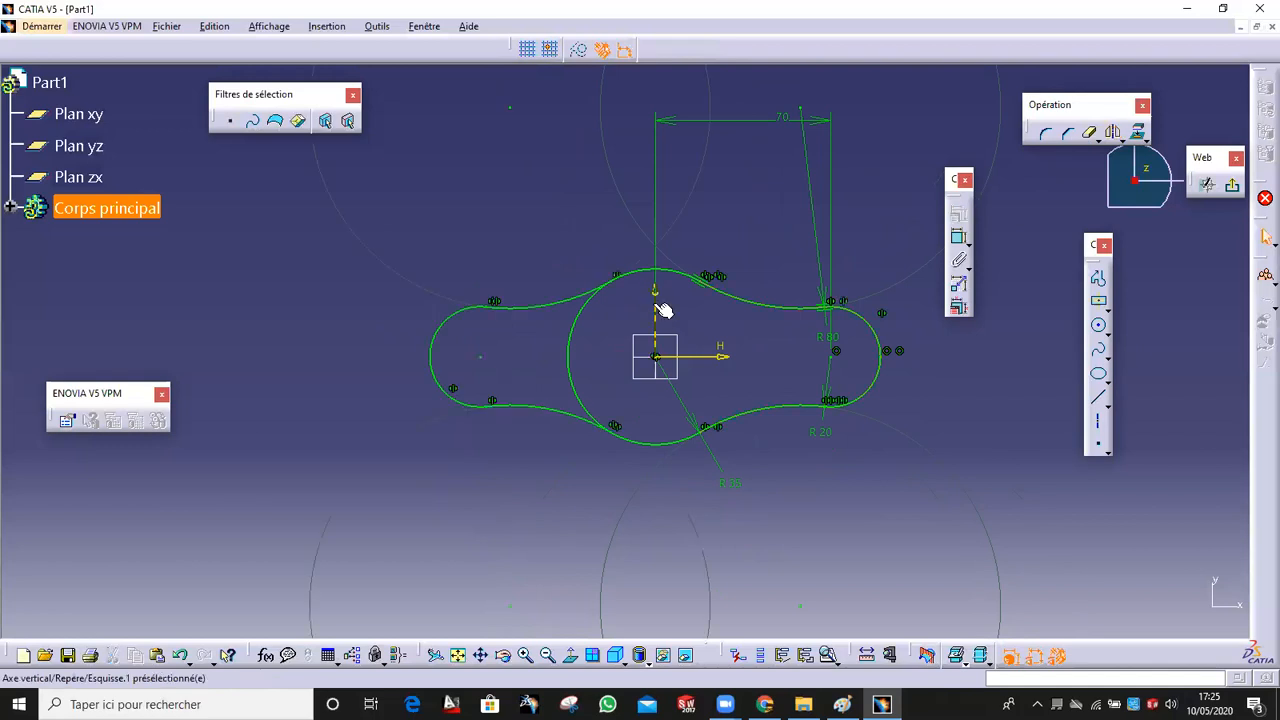
Trim the central circle's remaining inner arc to close the outline, and exit the sketch.
click(1091, 134)
click(576, 322)
mouse_move(603, 262)
ctrl+middle_down()
mouse_move(591, 291)
mouse_move(642, 203)
mouse_move(534, 291)
ctrl+middle_up()
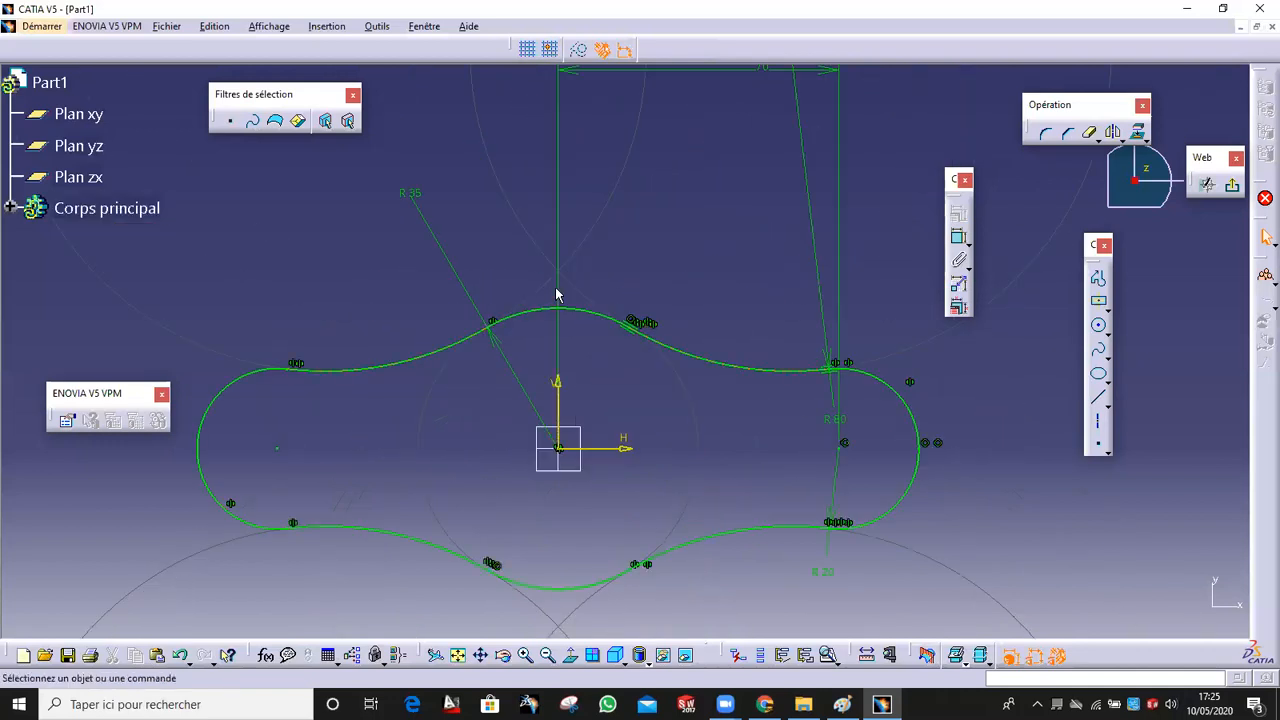
ctrl+middle_drag(620, 306, 620, 314)
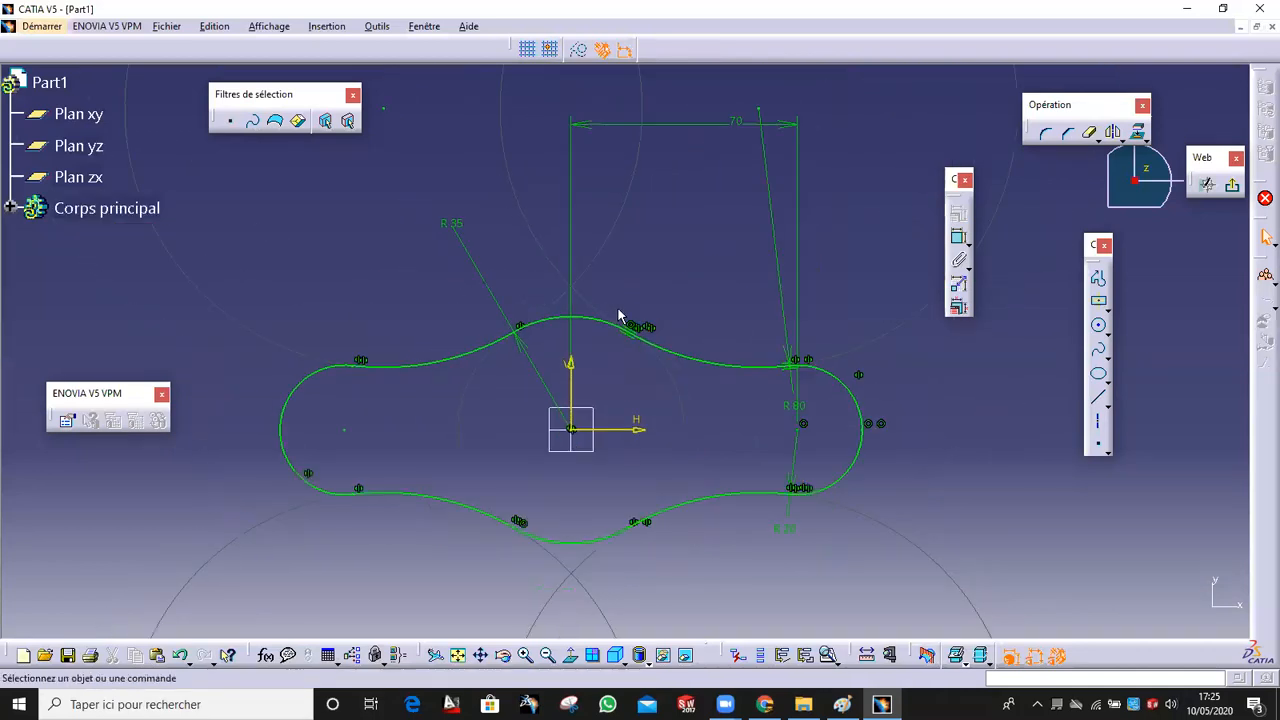
click(1205, 188)
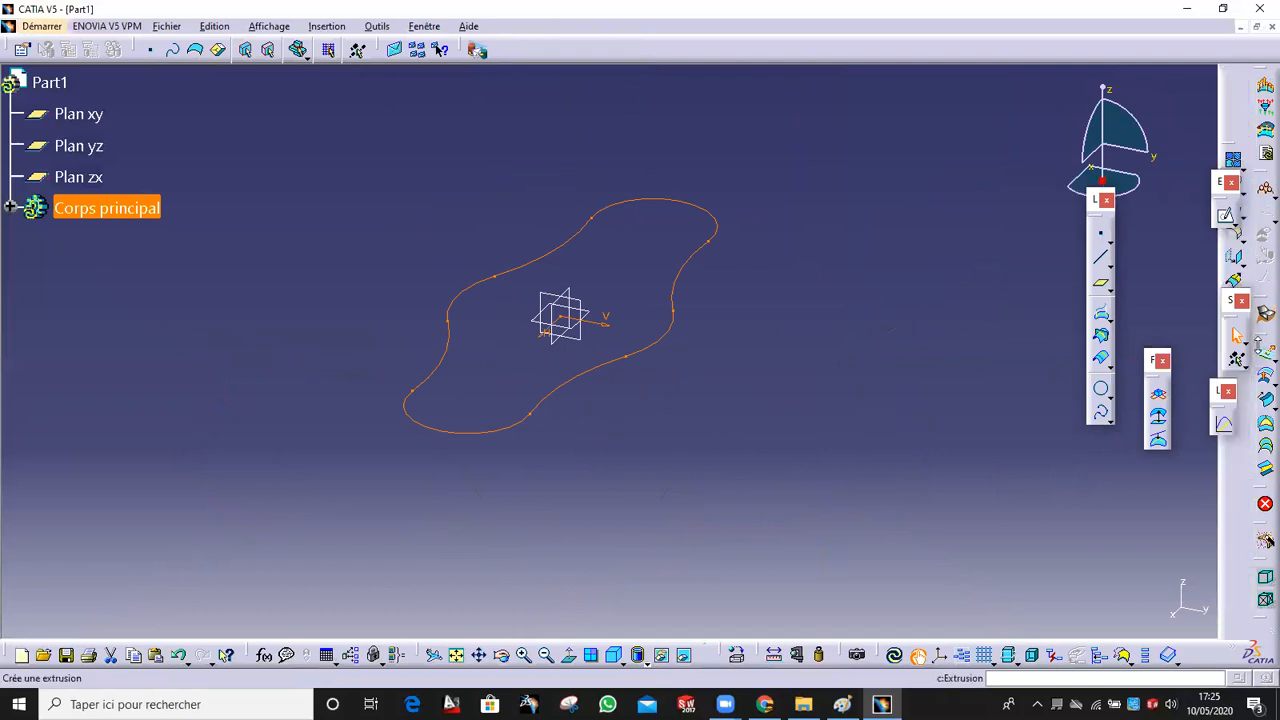
Undock the surface-creation and surface-operations toolbars and place them beside the model.
drag(1258, 343, 971, 357)
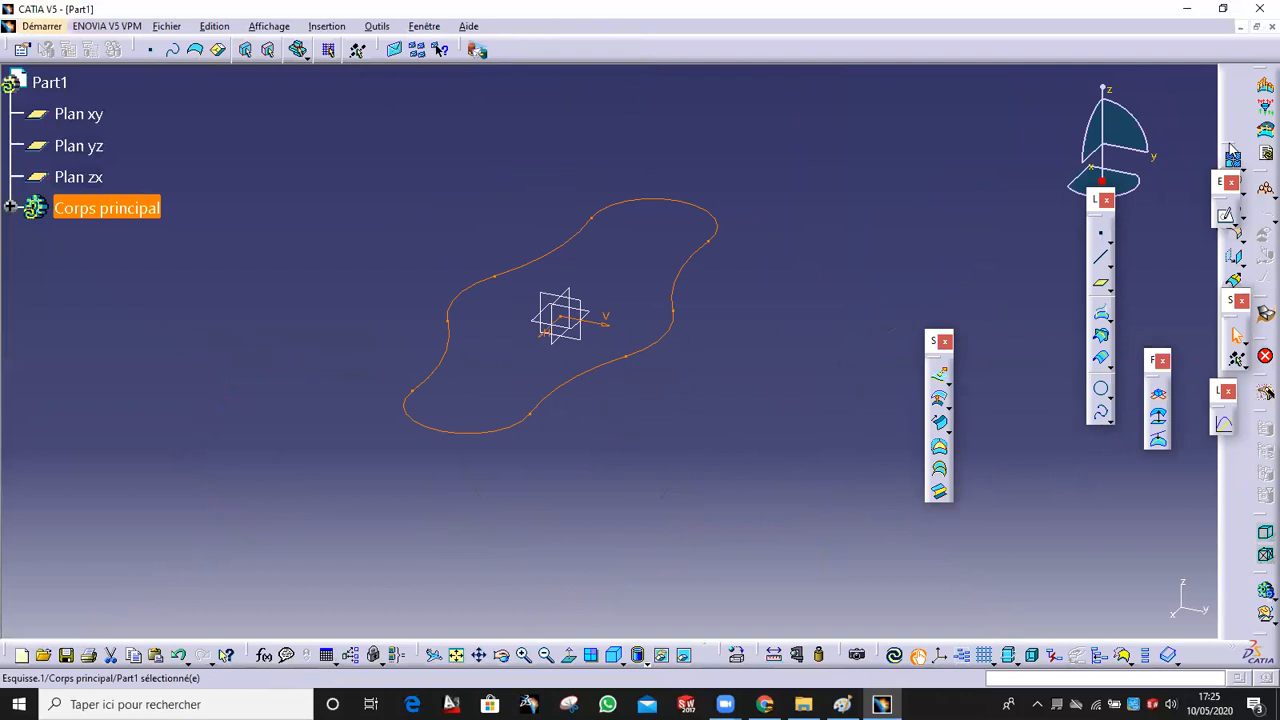
drag(924, 145, 924, 145)
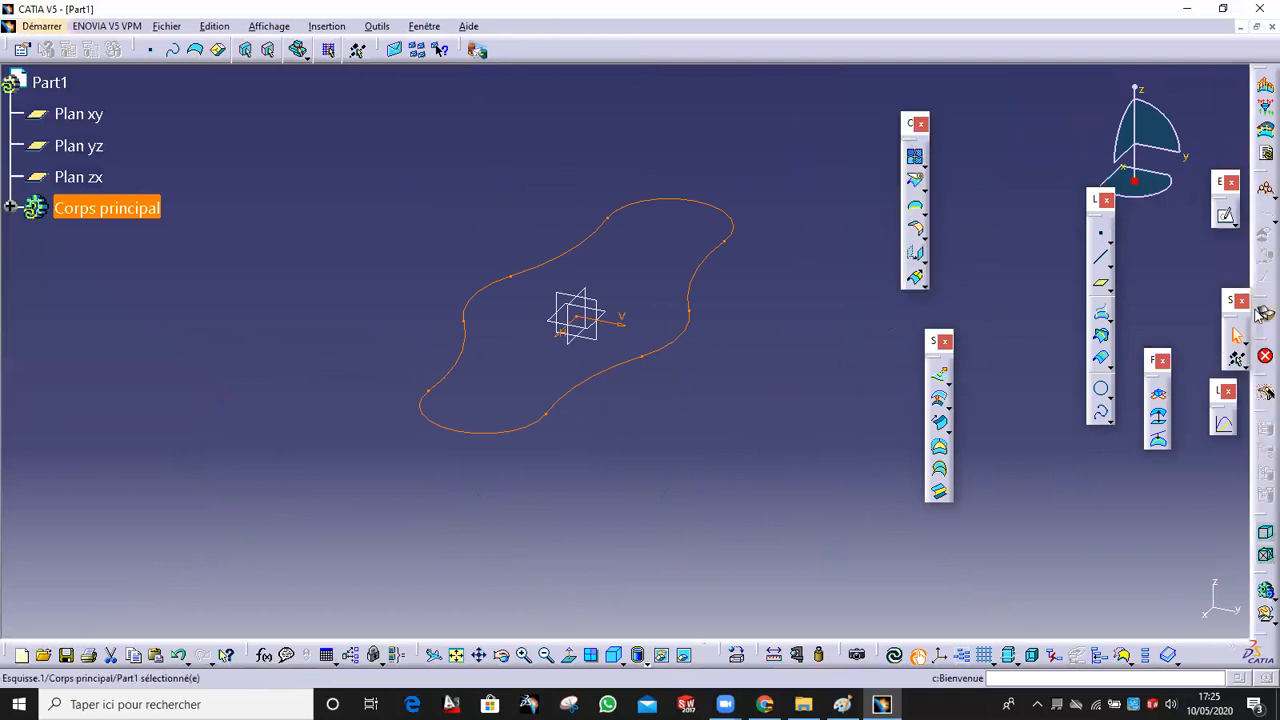
right_click(1258, 283)
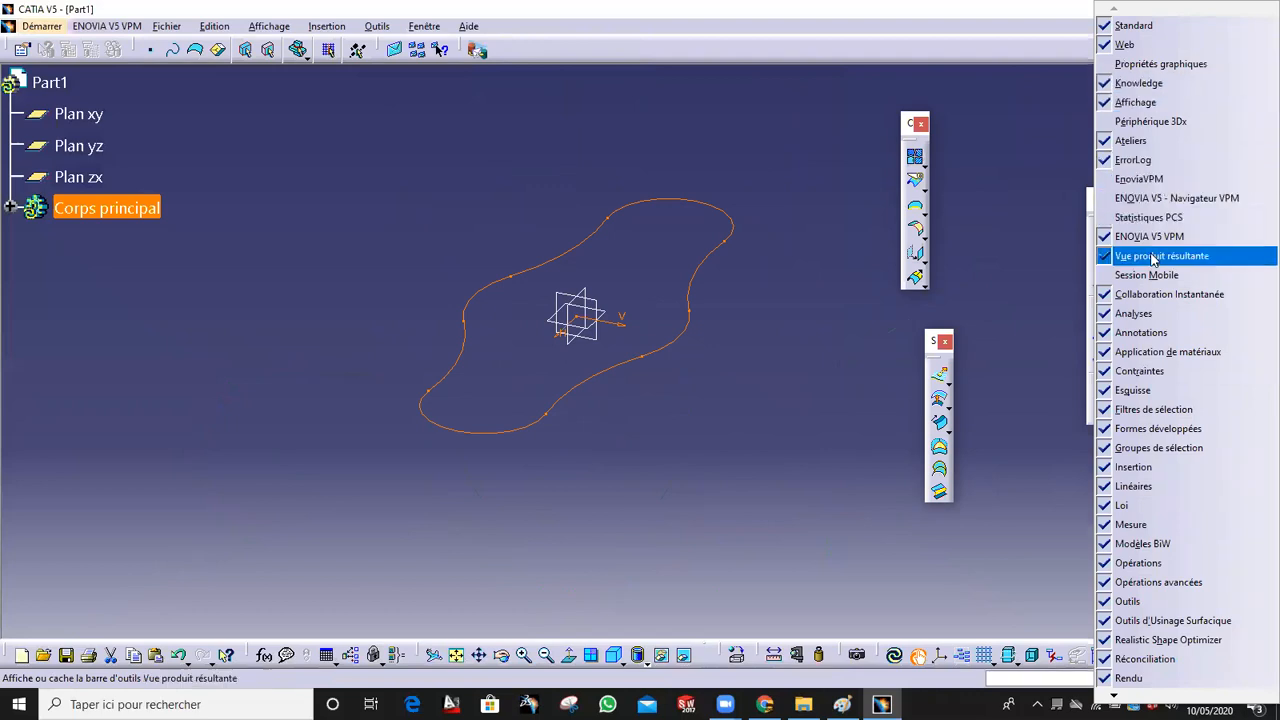
click(1048, 276)
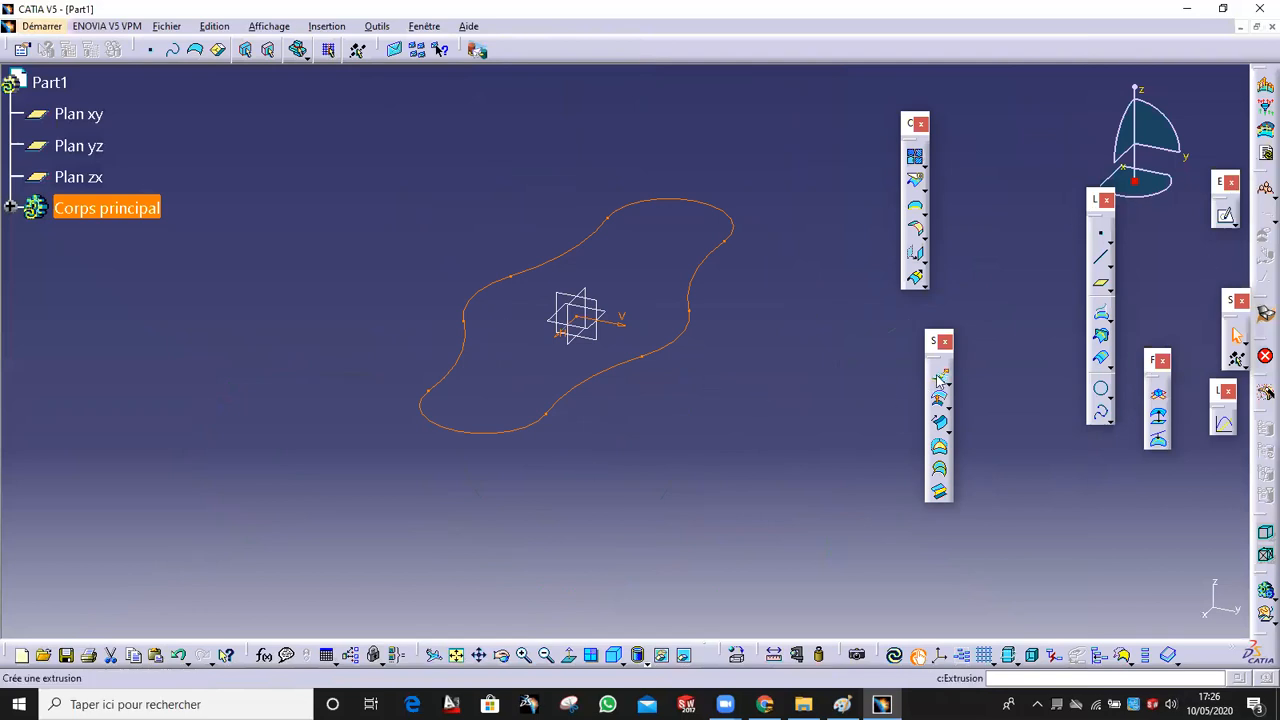
Extrude the outline sketch as a surface to 30 mm with a 0 mm second limit, consulting the side-view heights in the Paint drawing.
click(1235, 334)
middle_drag(728, 372, 690, 395)
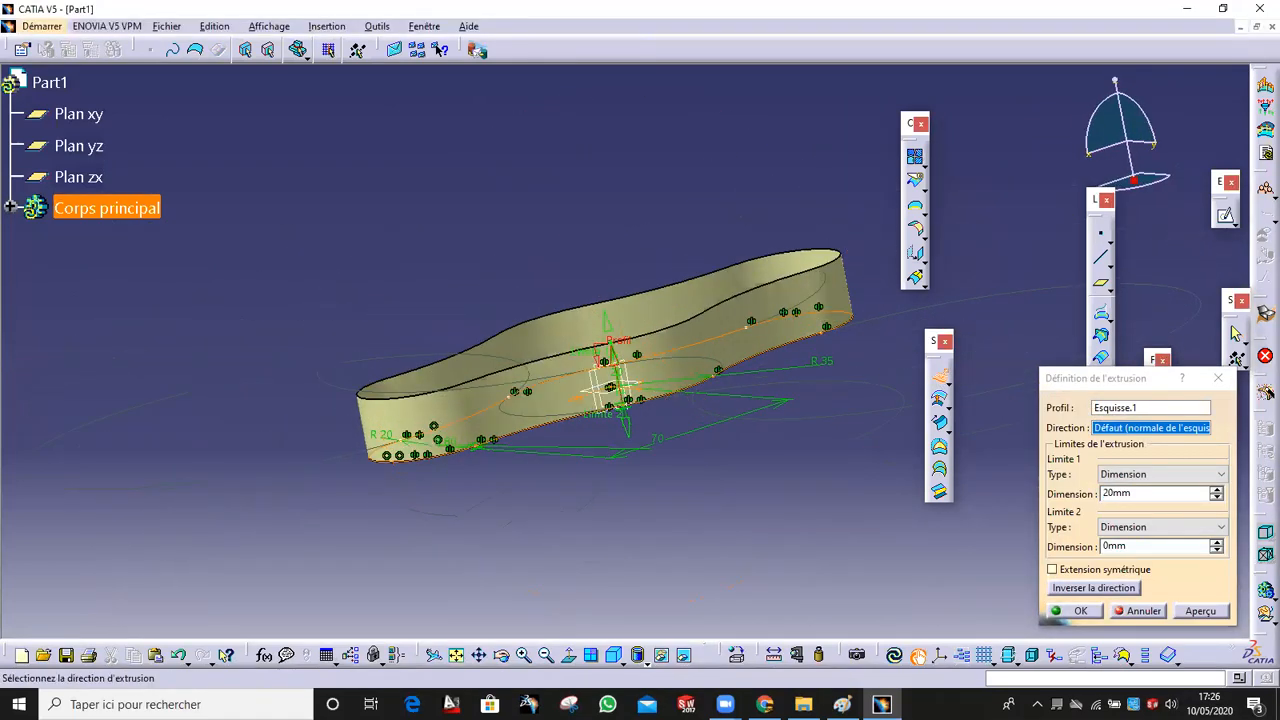
click(847, 708)
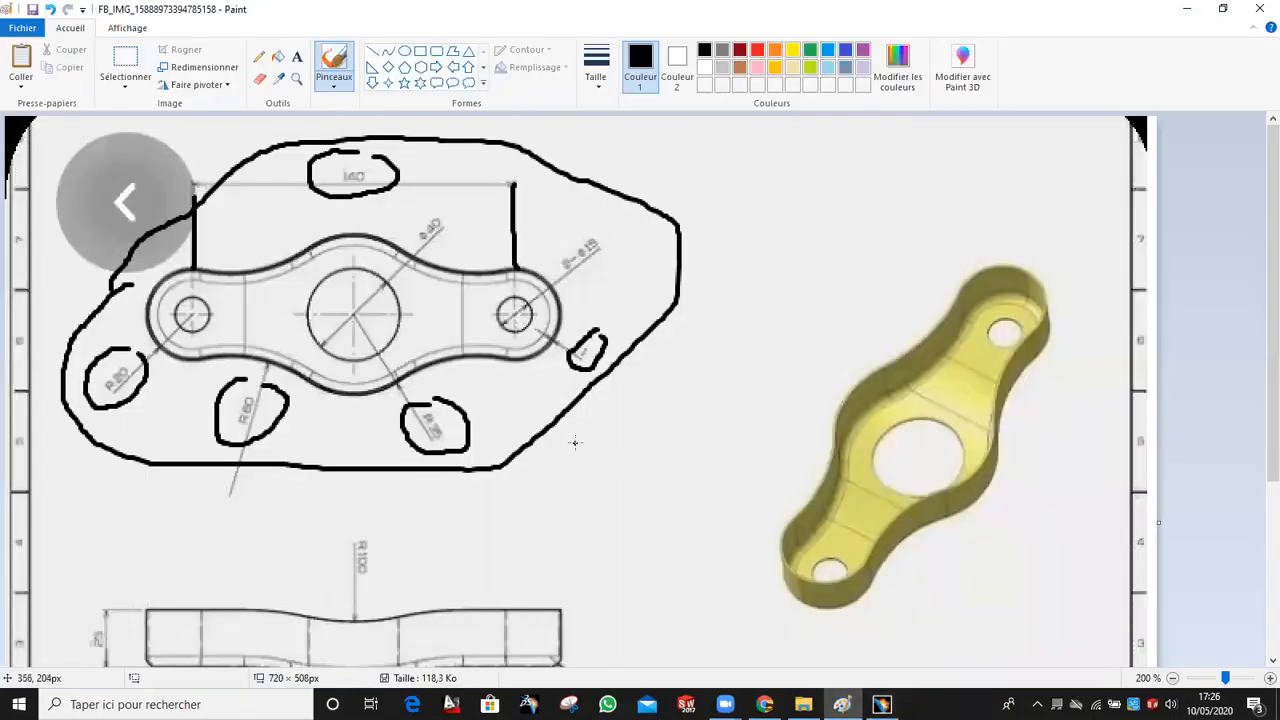
scroll(560, 443, down, 3)
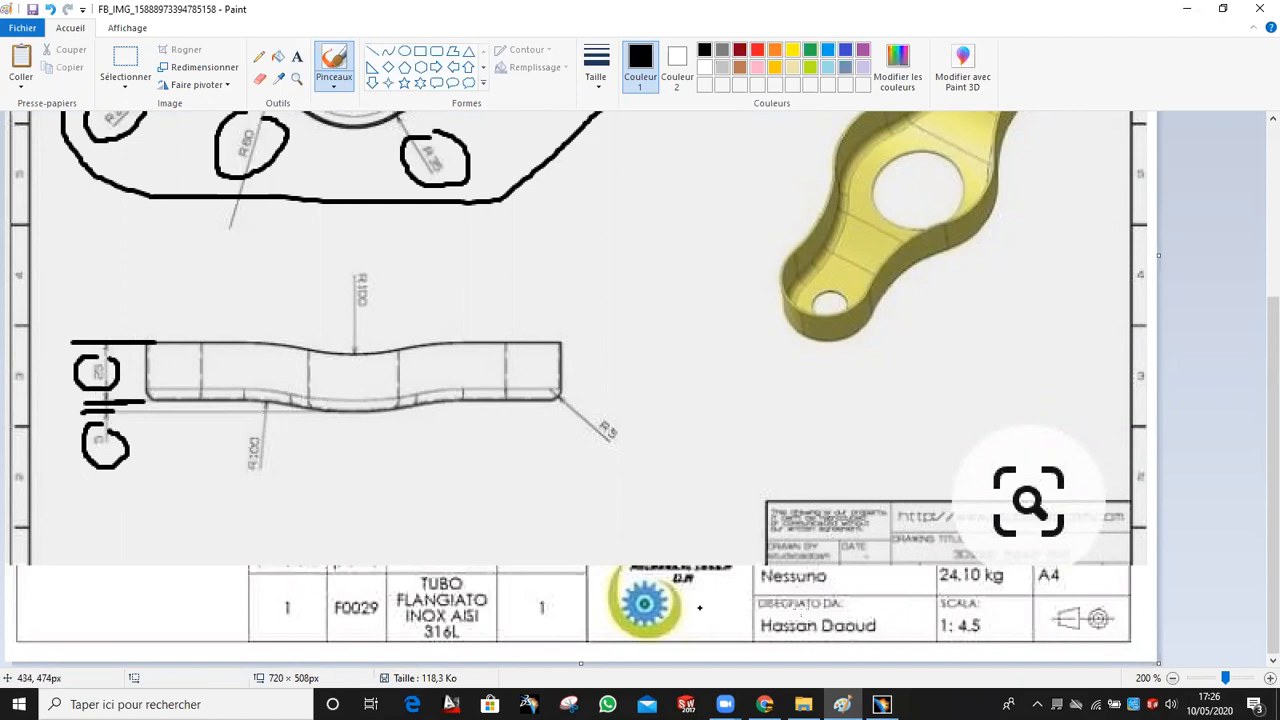
click(878, 702)
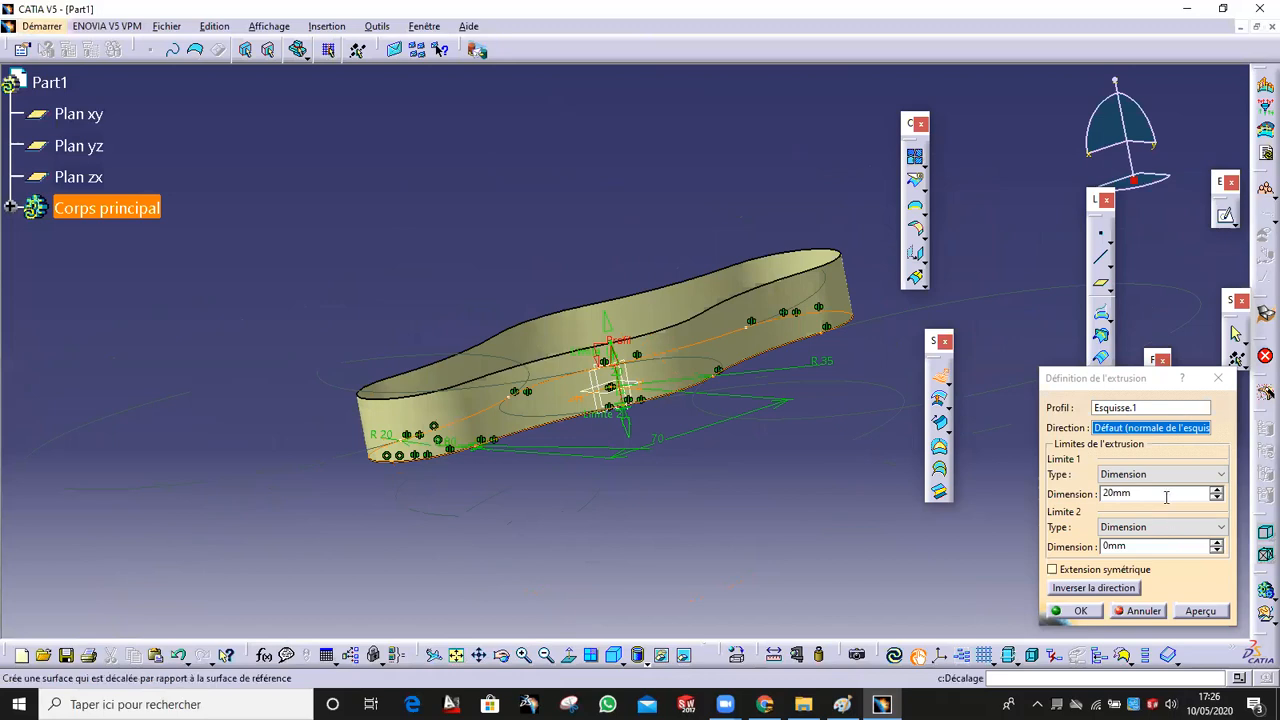
text(30)
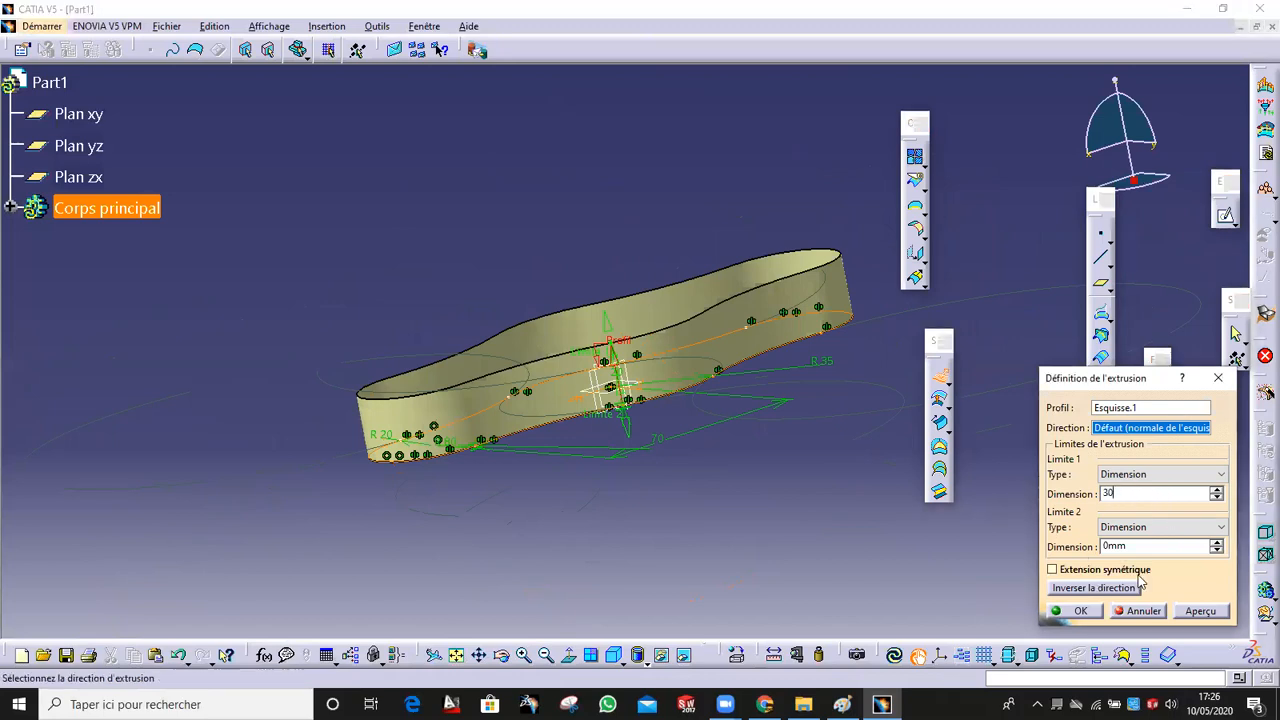
click(1143, 546)
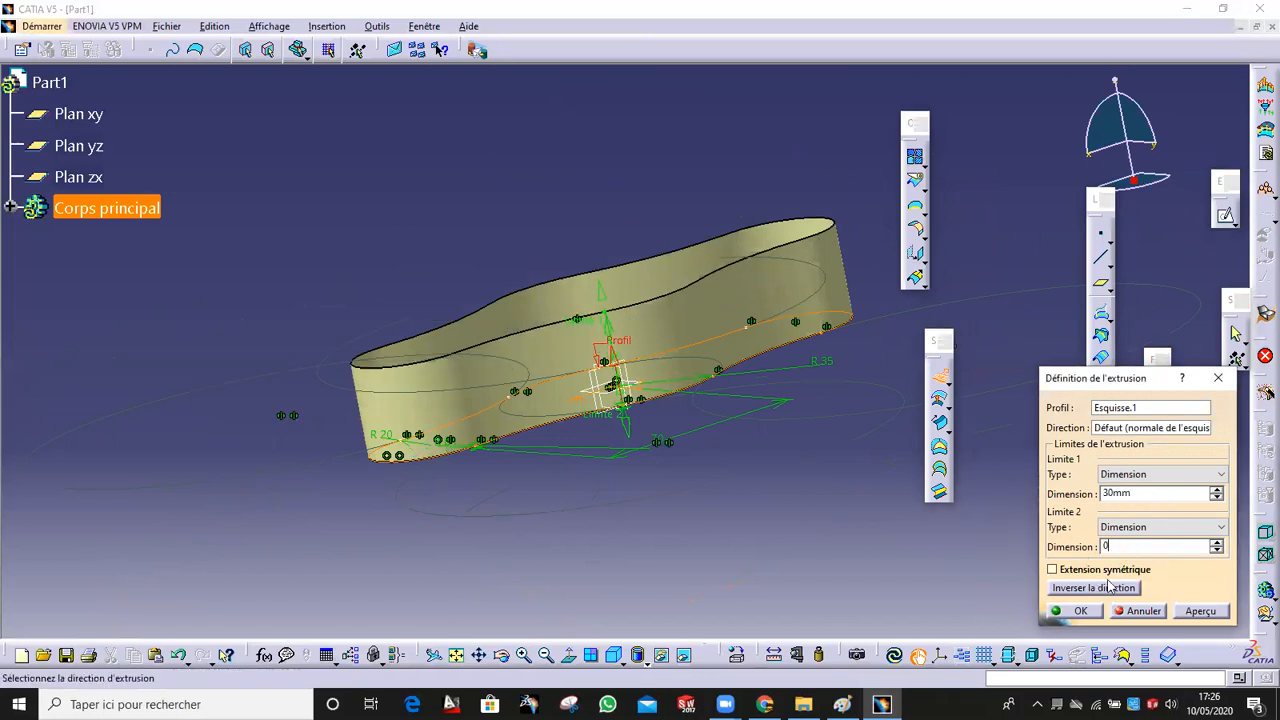
click(877, 533)
click(1078, 611)
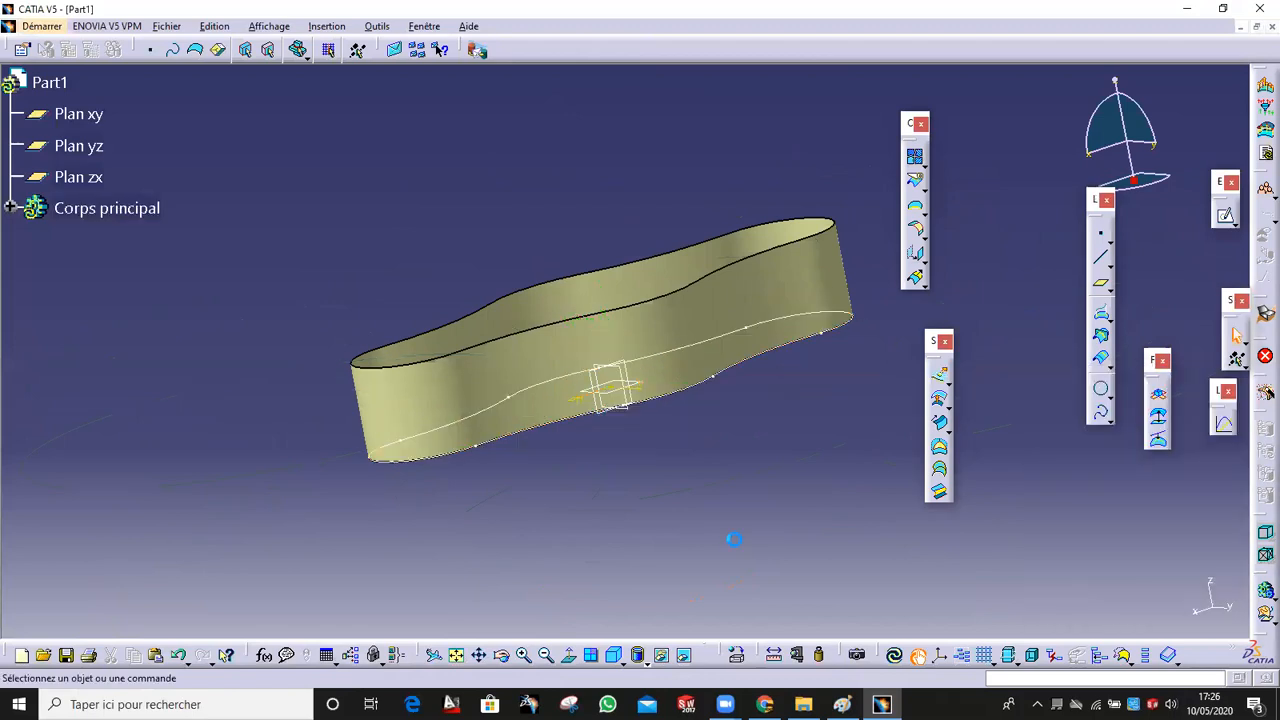
Open a new sketch on the zx plane, showing the extruded wall from the side.
middle_drag(691, 416, 564, 378)
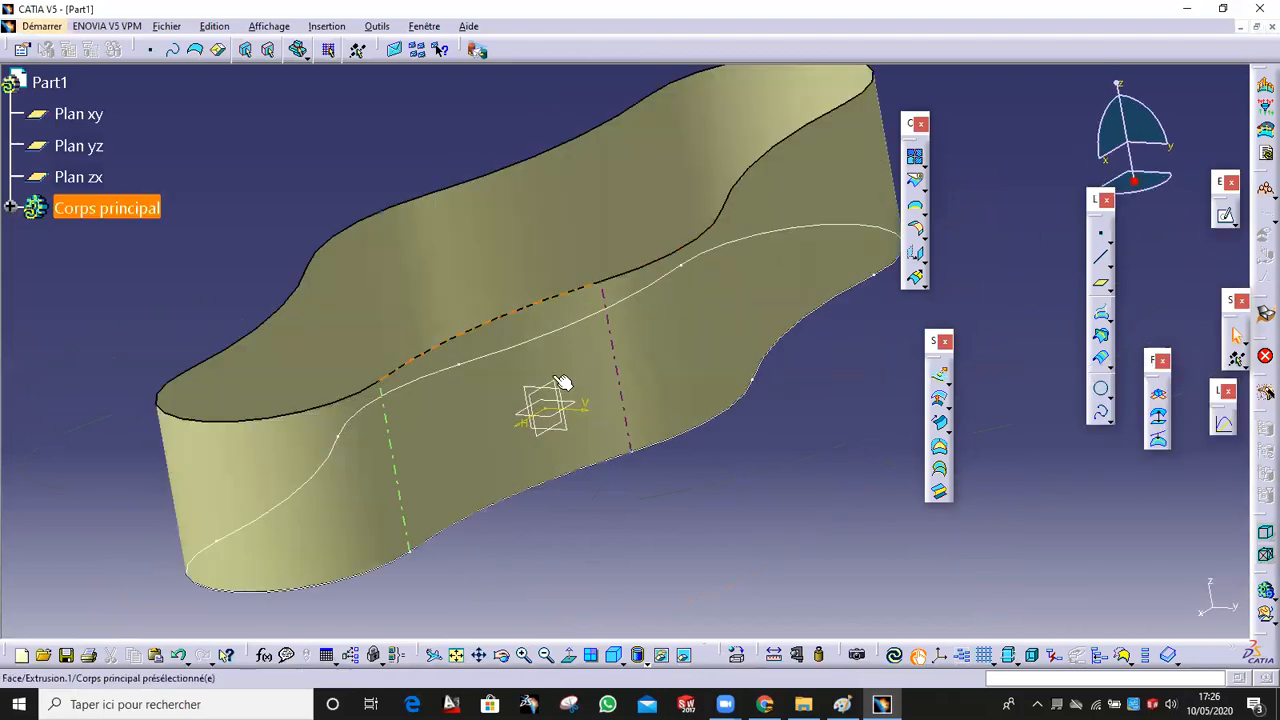
click(1224, 214)
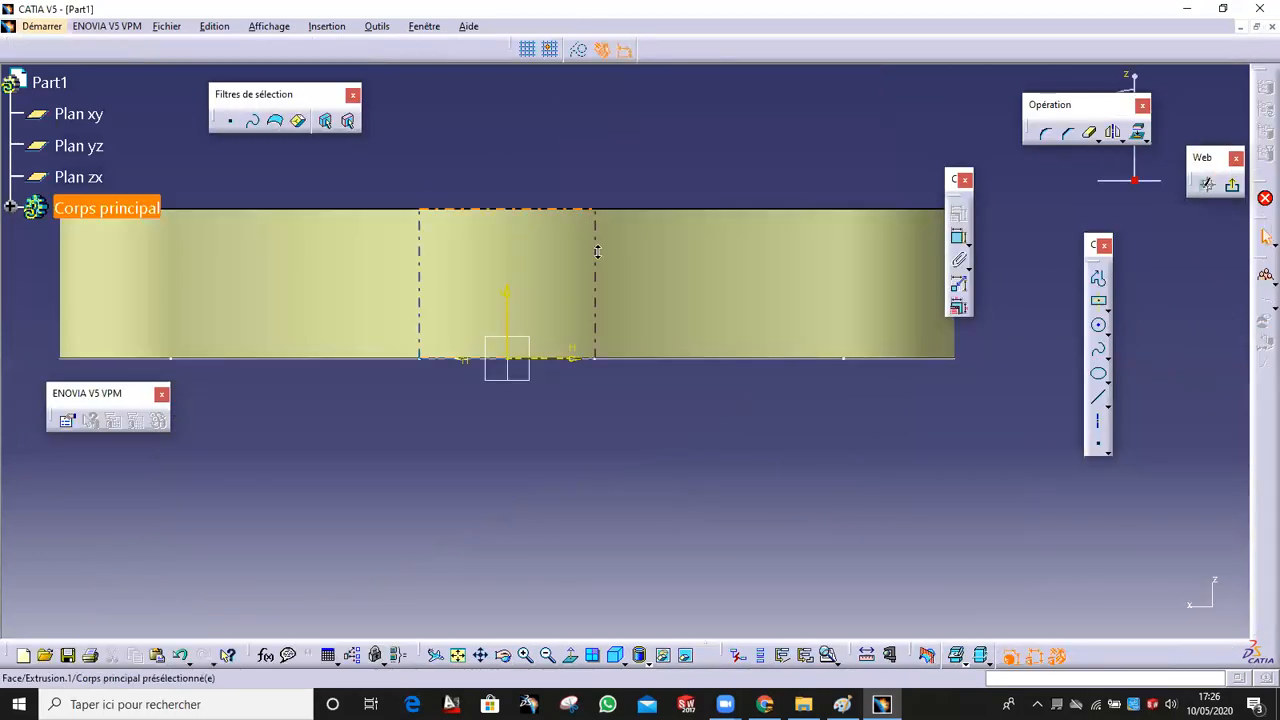
middle_drag(656, 224, 739, 231)
middle_drag(821, 411, 787, 427)
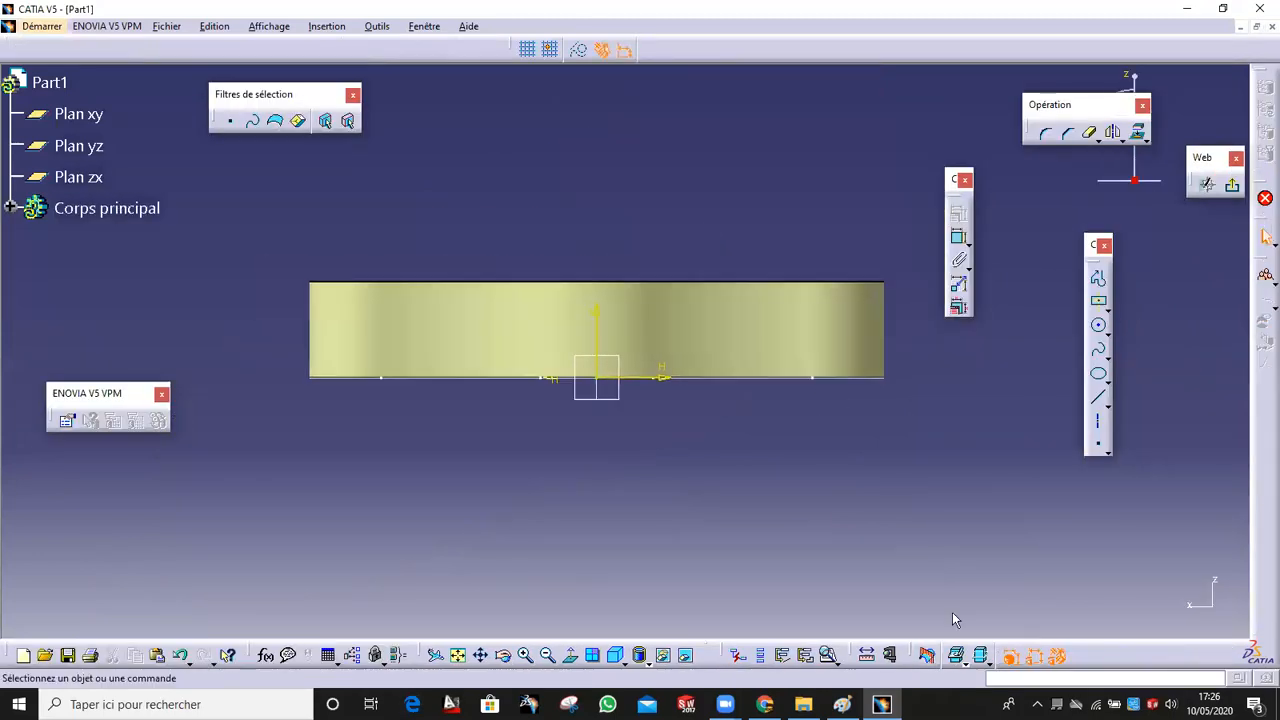
Switch to the Paint drawing, undo the last two strokes, and annotate the side view's central bottom curve with an arrow labelled R100.
click(842, 704)
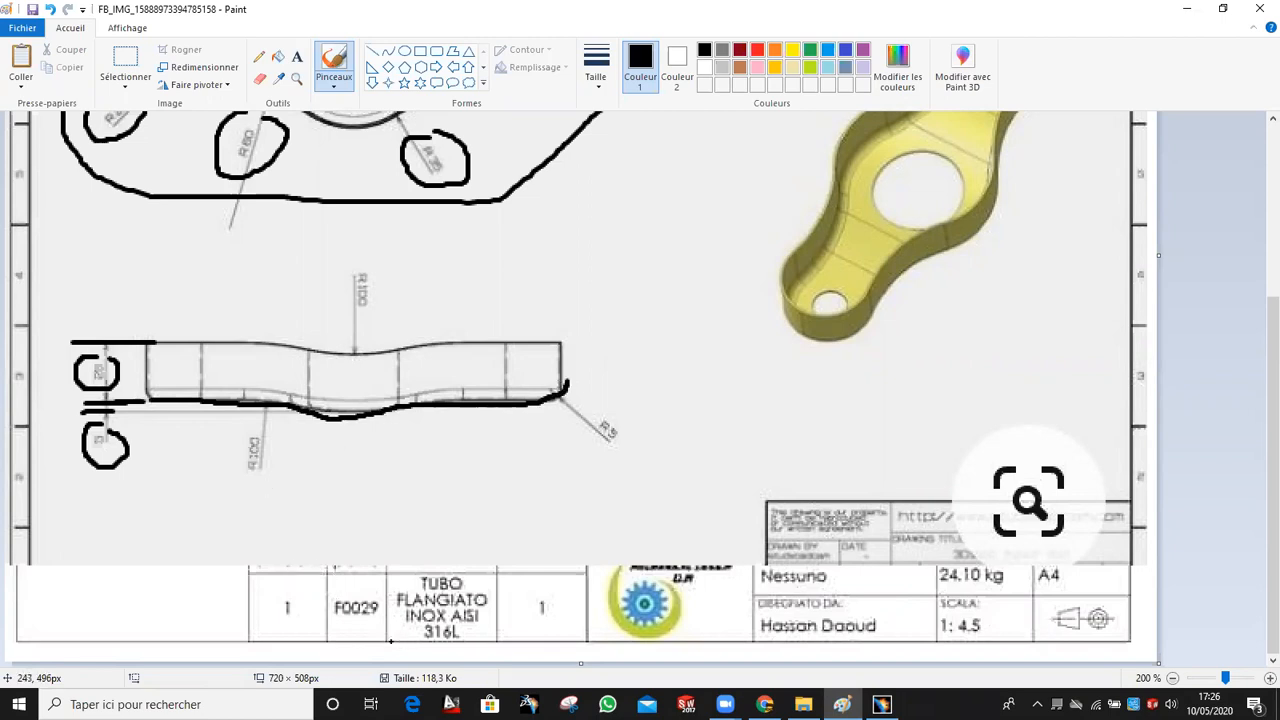
click(51, 9)
click(52, 9)
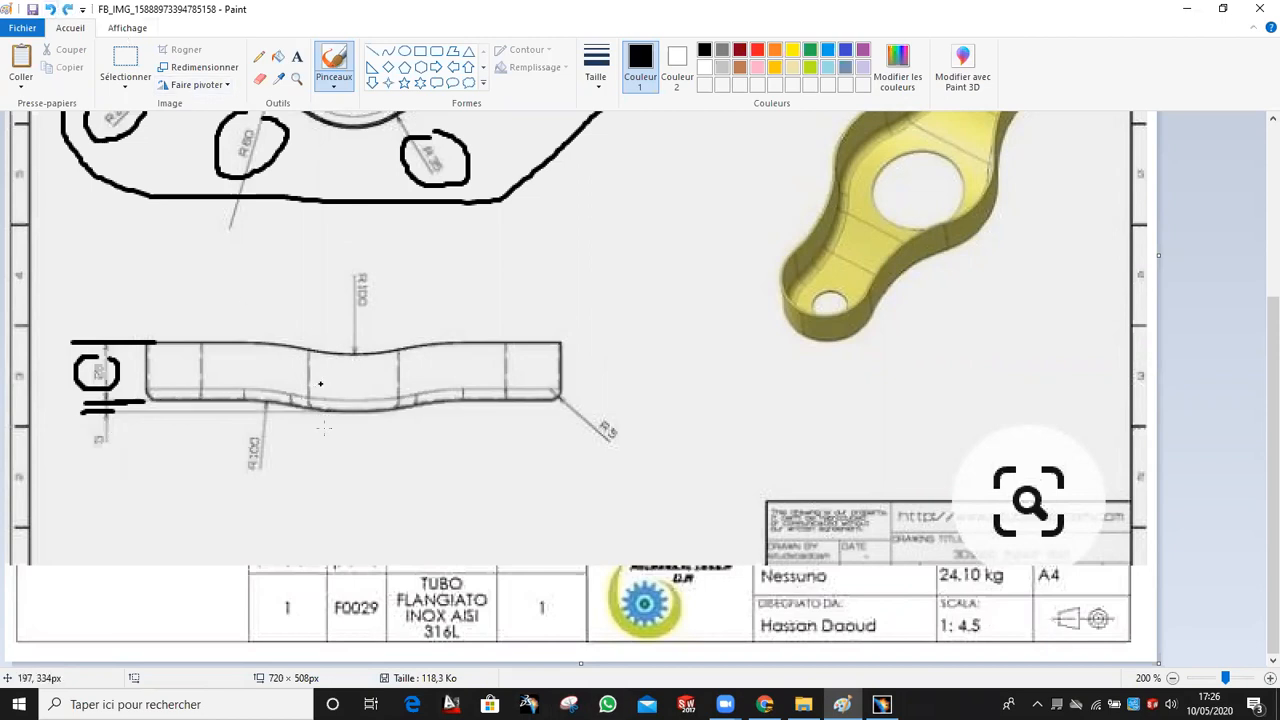
drag(346, 414, 352, 478)
mouse_move(381, 538)
mouse_down()
mouse_move(392, 478)
mouse_move(412, 534)
mouse_up()
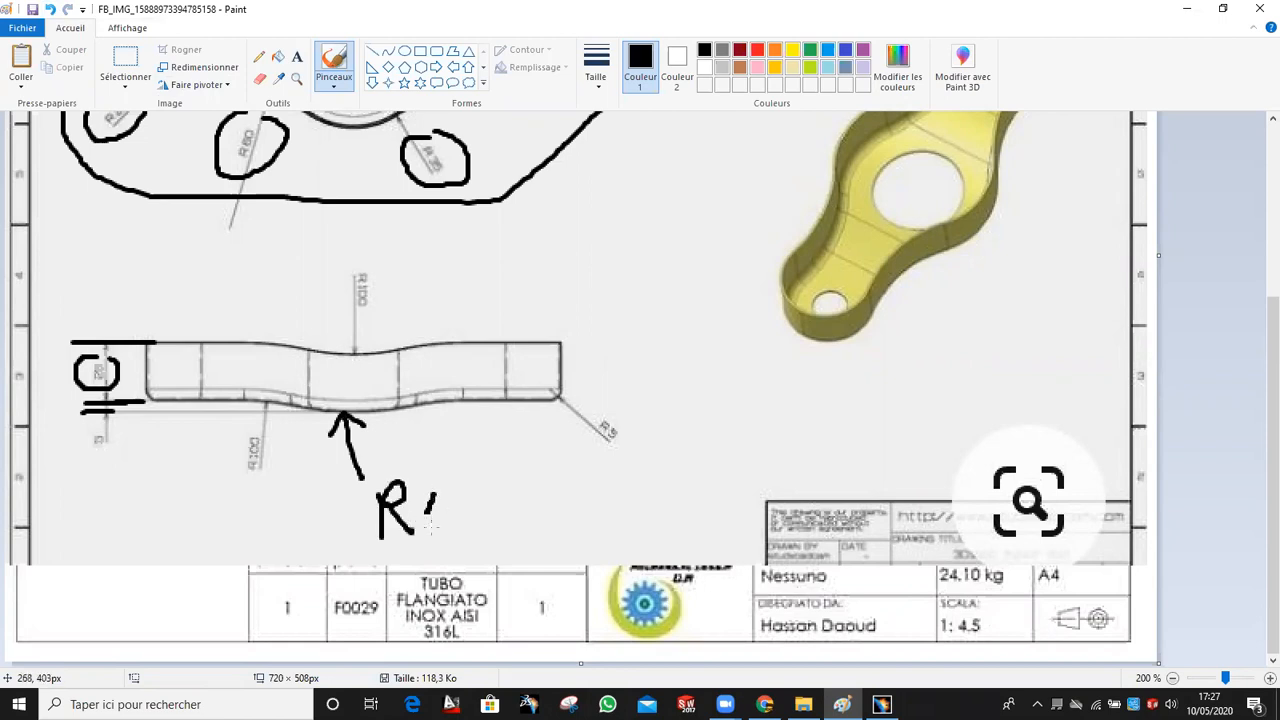
drag(468, 503, 486, 507)
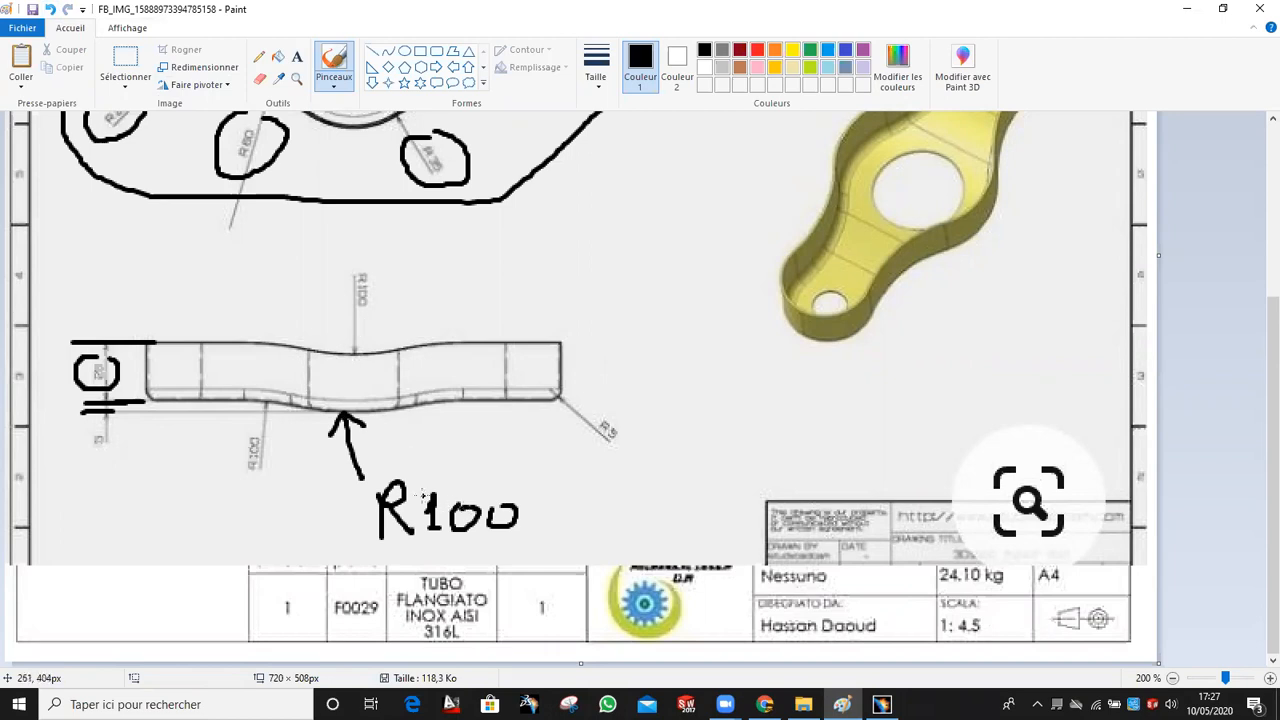
Circle both R100 callouts and the lower height dimension on the side view, and return to the CATIA sketch.
mouse_move(369, 262)
mouse_down()
mouse_move(346, 332)
mouse_move(335, 262)
mouse_up()
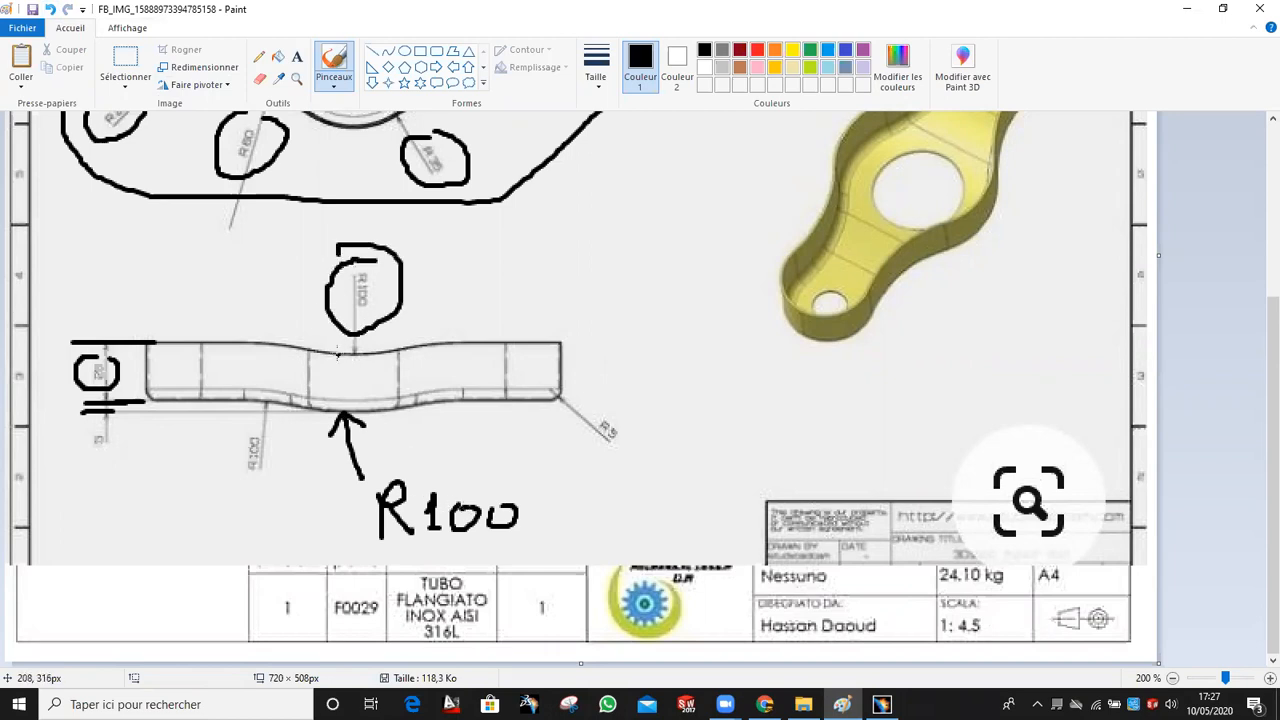
mouse_move(257, 410)
mouse_down()
mouse_move(238, 465)
mouse_move(272, 420)
mouse_move(260, 412)
mouse_up()
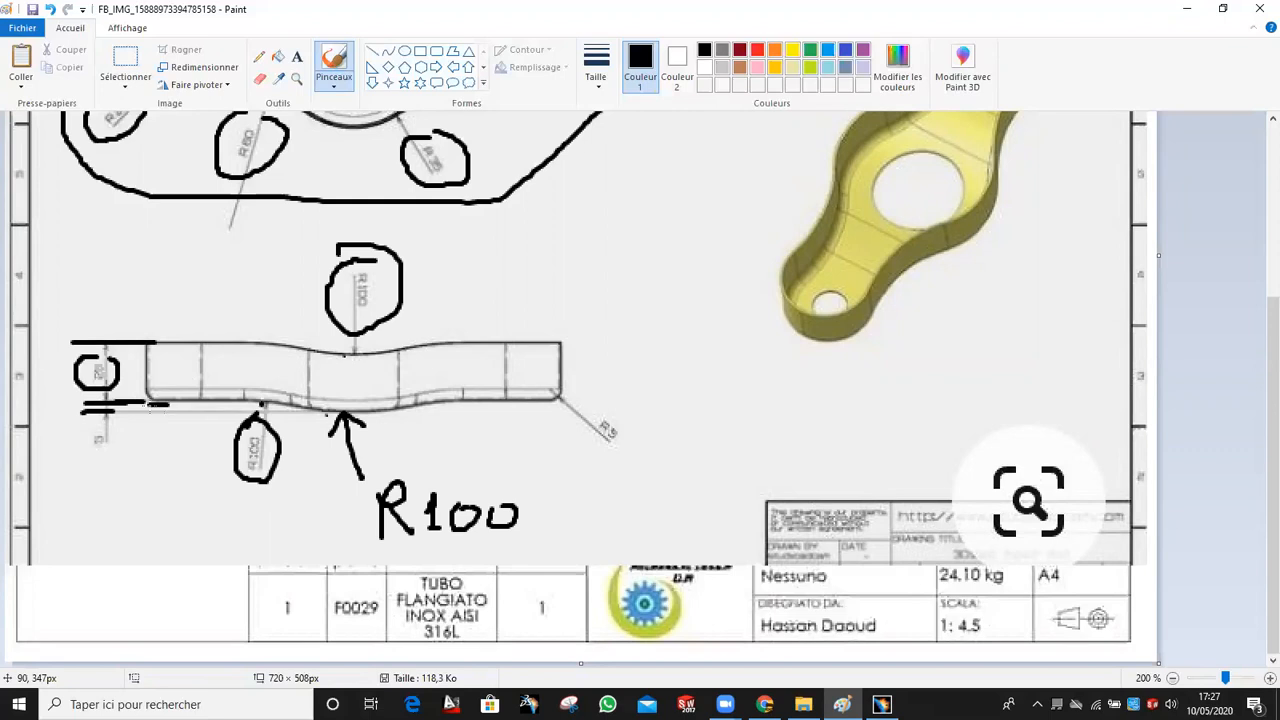
drag(74, 432, 116, 424)
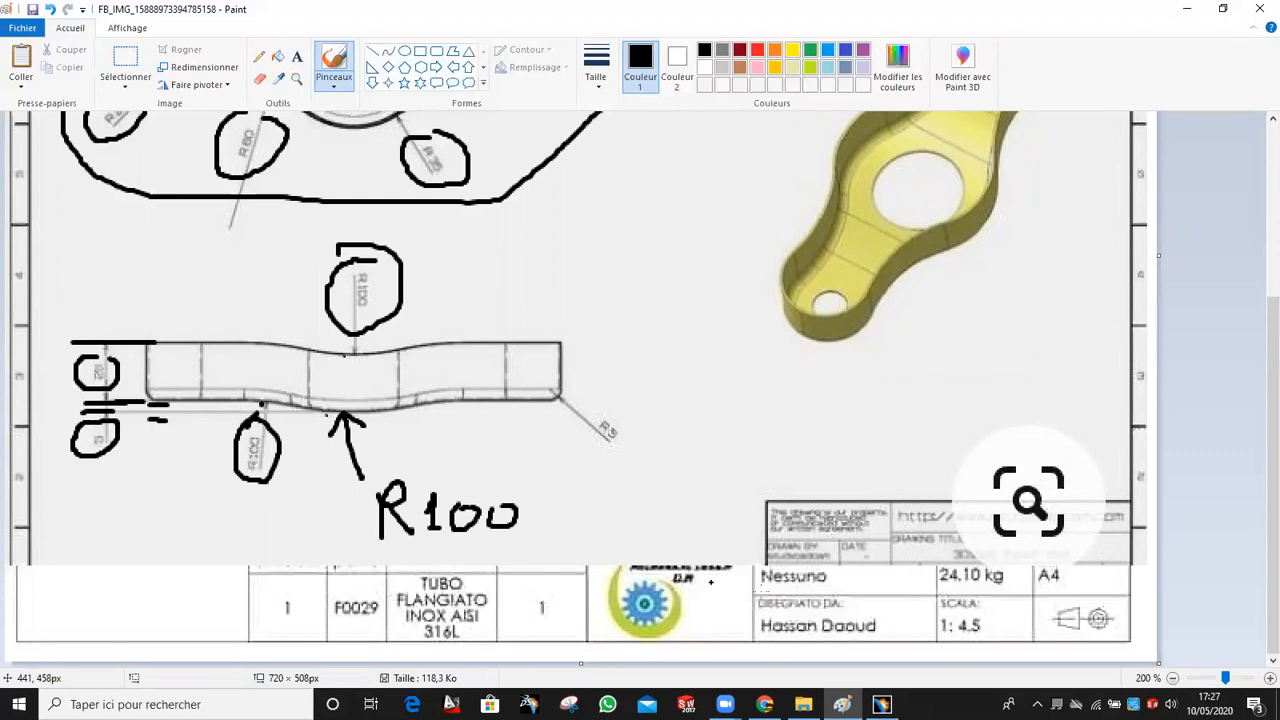
click(881, 704)
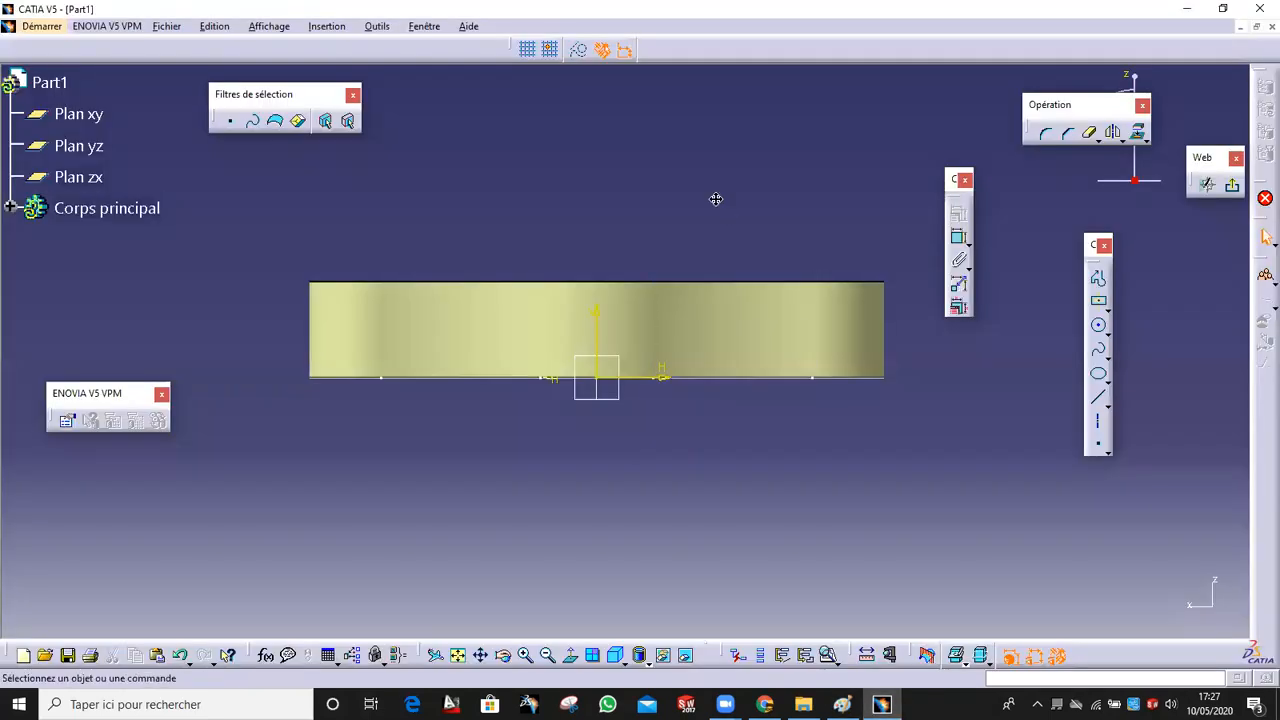
Sketch a circle centred on the vertical axis above the origin and another, about 39 mm in radius, below the wall to its left.
click(1098, 324)
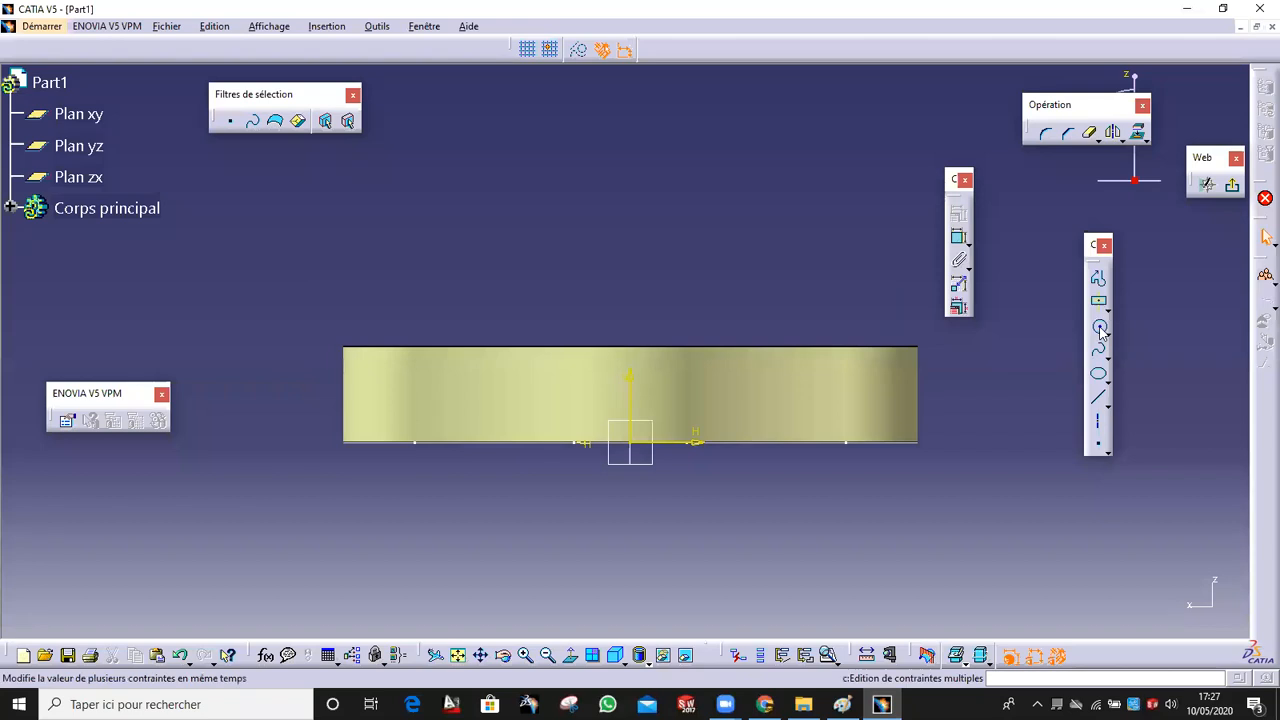
click(632, 318)
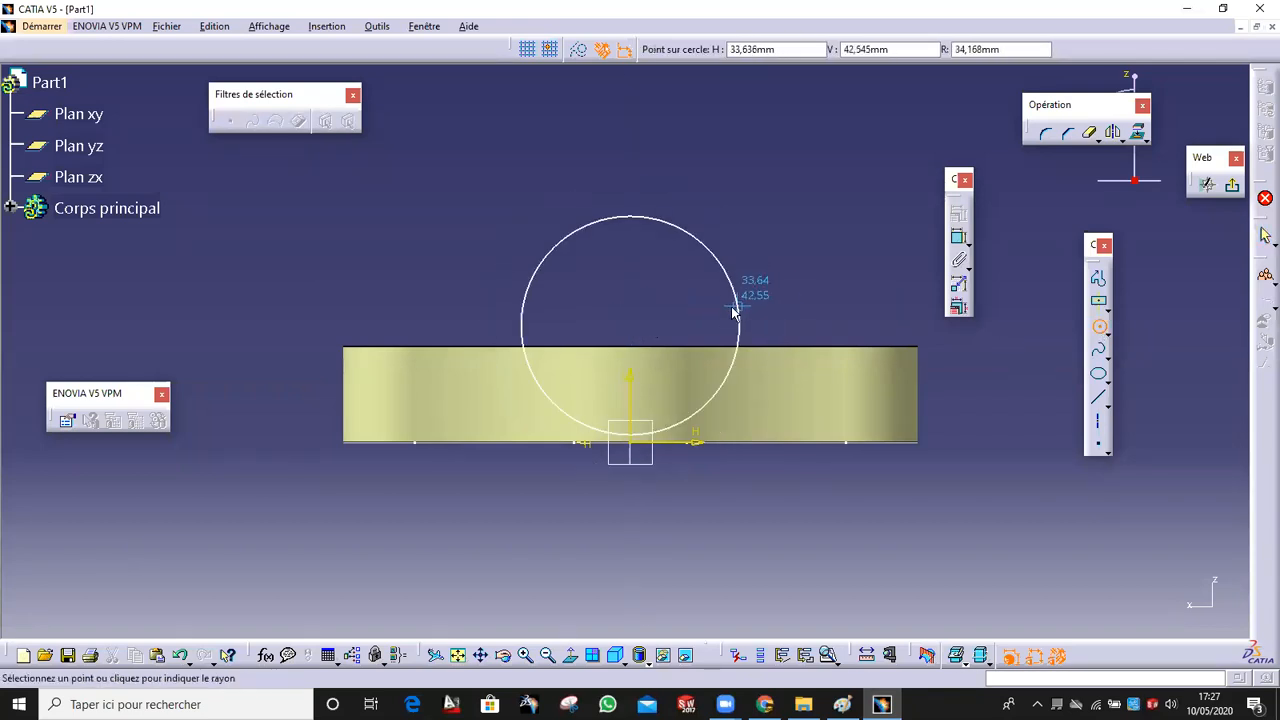
click(730, 305)
click(494, 571)
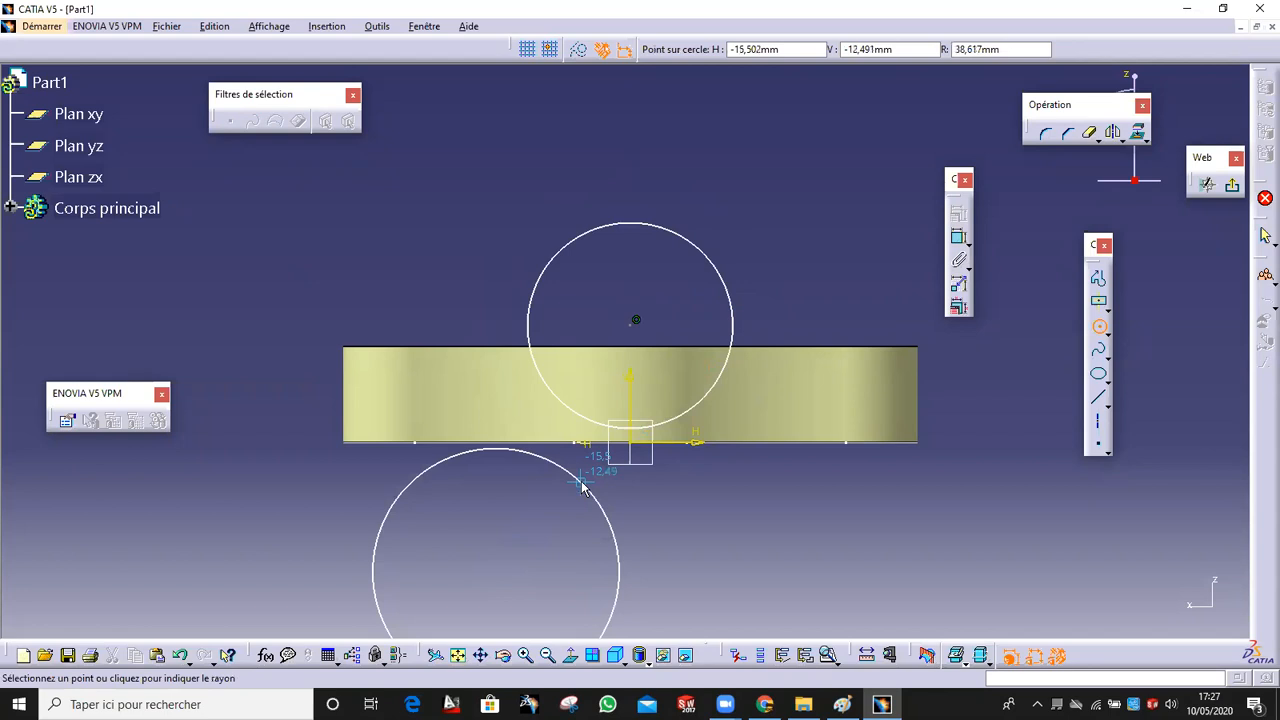
click(660, 445)
Constrain the upper circle tangent to the sketch's horizontal axis.
click(657, 425)
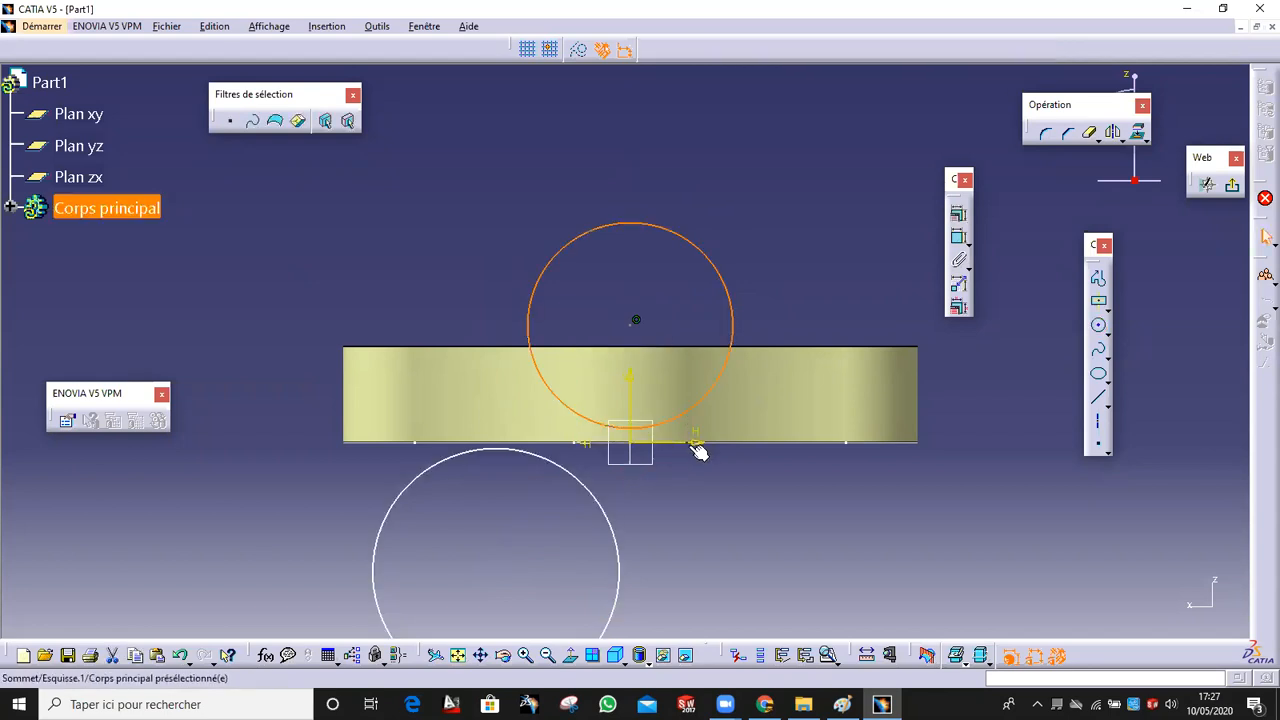
ctrl+click(696, 441)
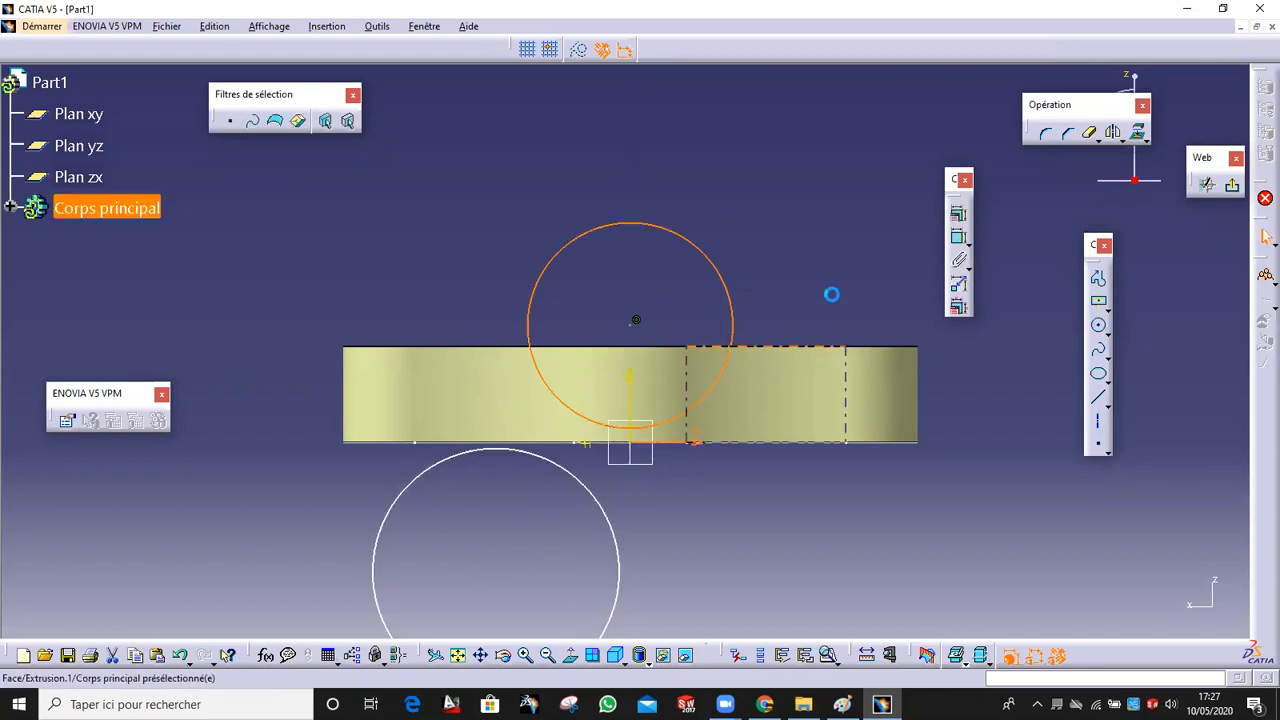
click(958, 213)
click(1030, 358)
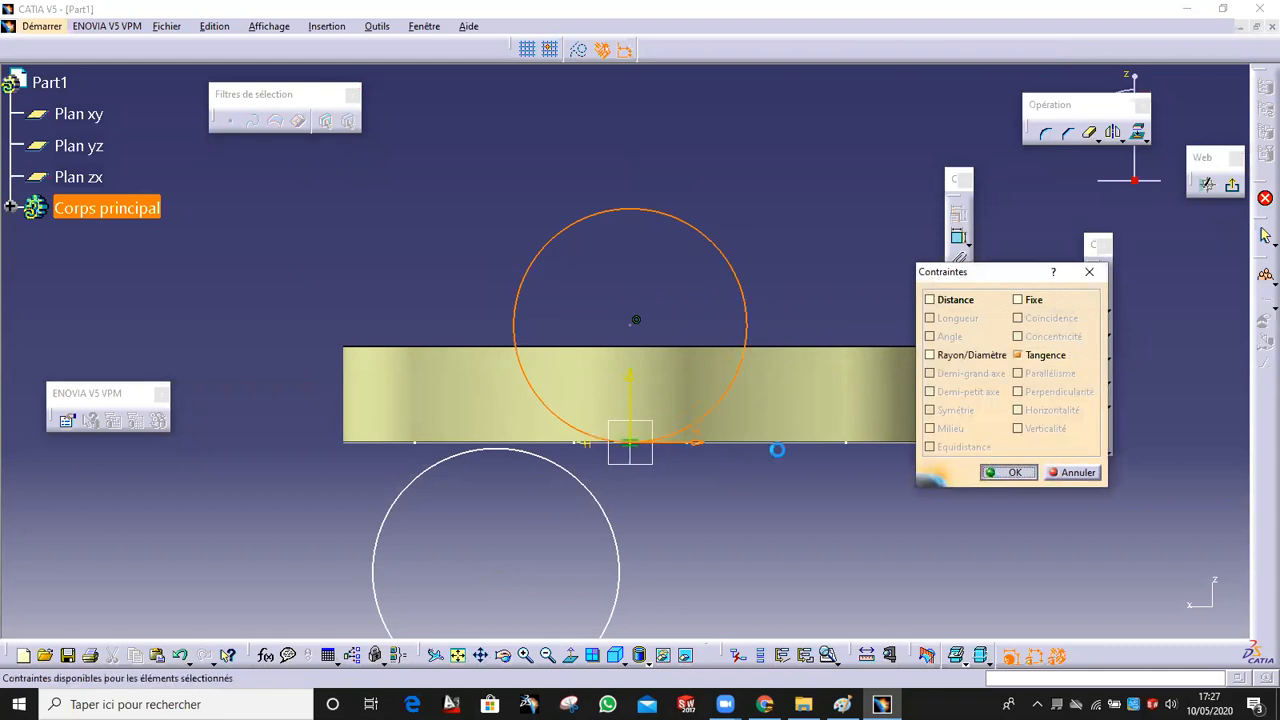
click(1008, 472)
Constrain the lower circle tangent to the upper circle.
click(570, 471)
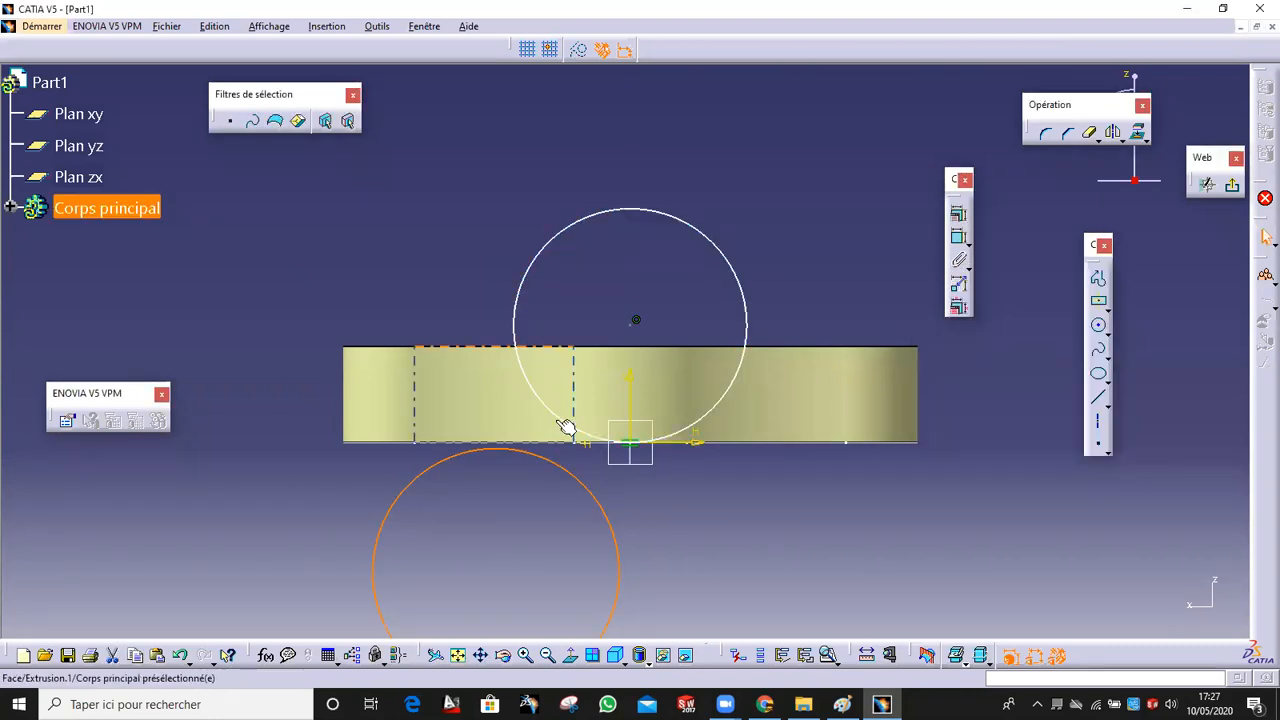
ctrl+click(557, 414)
click(958, 213)
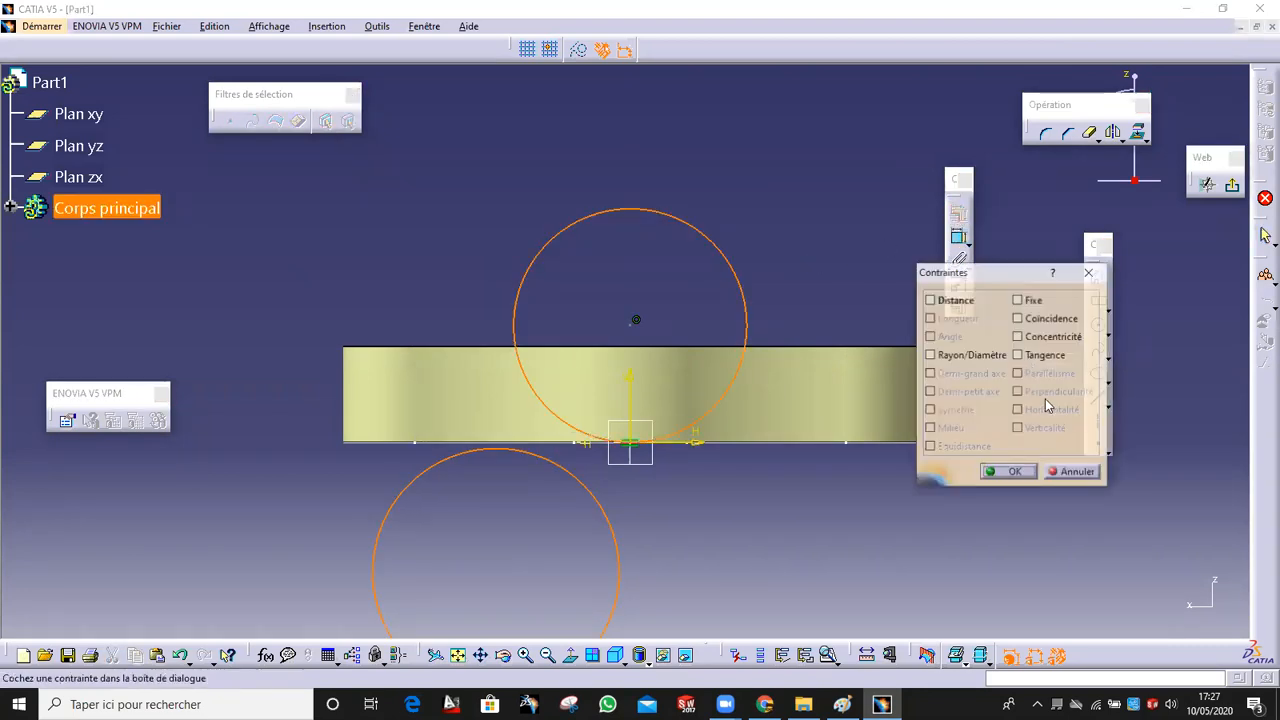
click(1045, 354)
click(1008, 472)
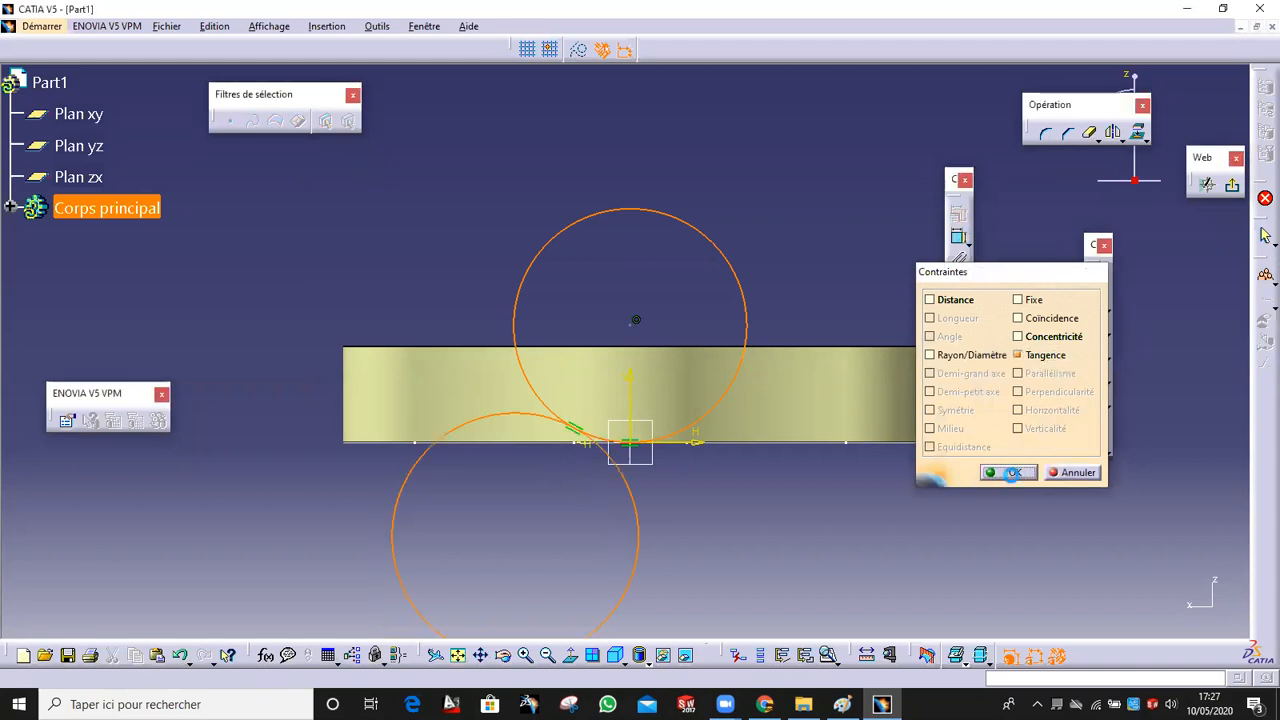
Draw a horizontal line about 48 mm long up and left of the wall, and make its inner endpoint coincident with the lower circle.
click(1098, 398)
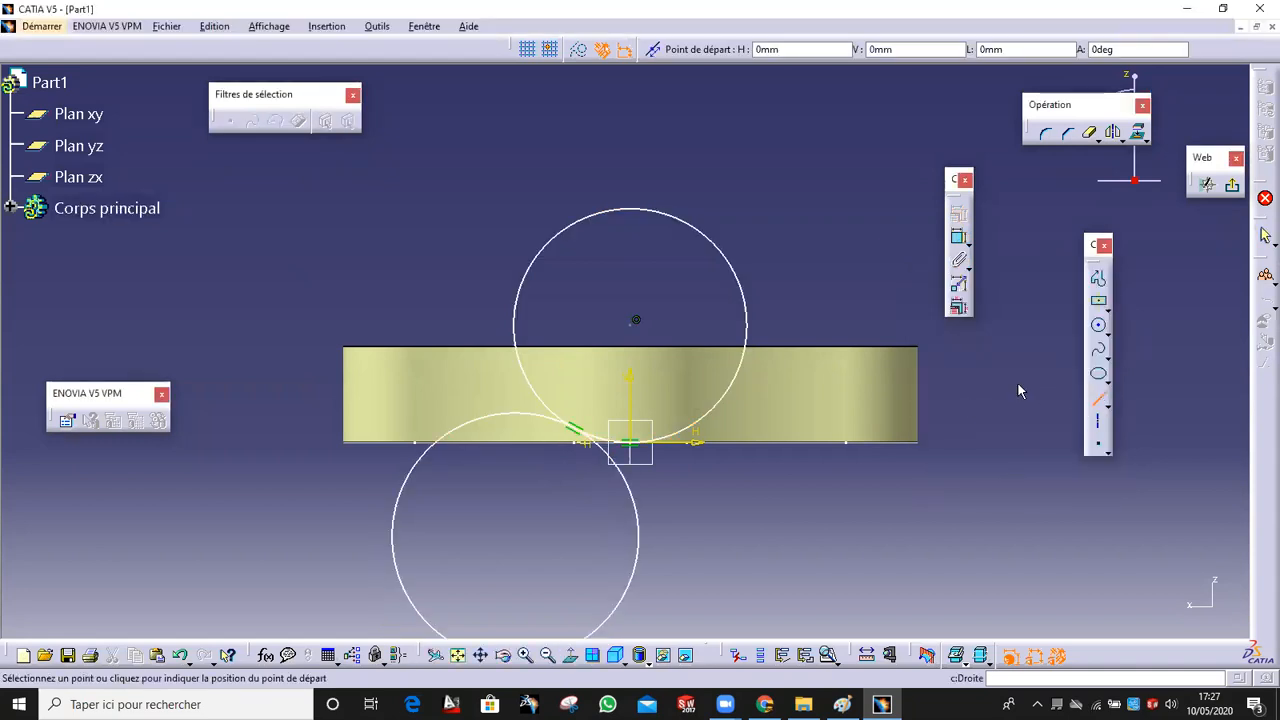
click(176, 276)
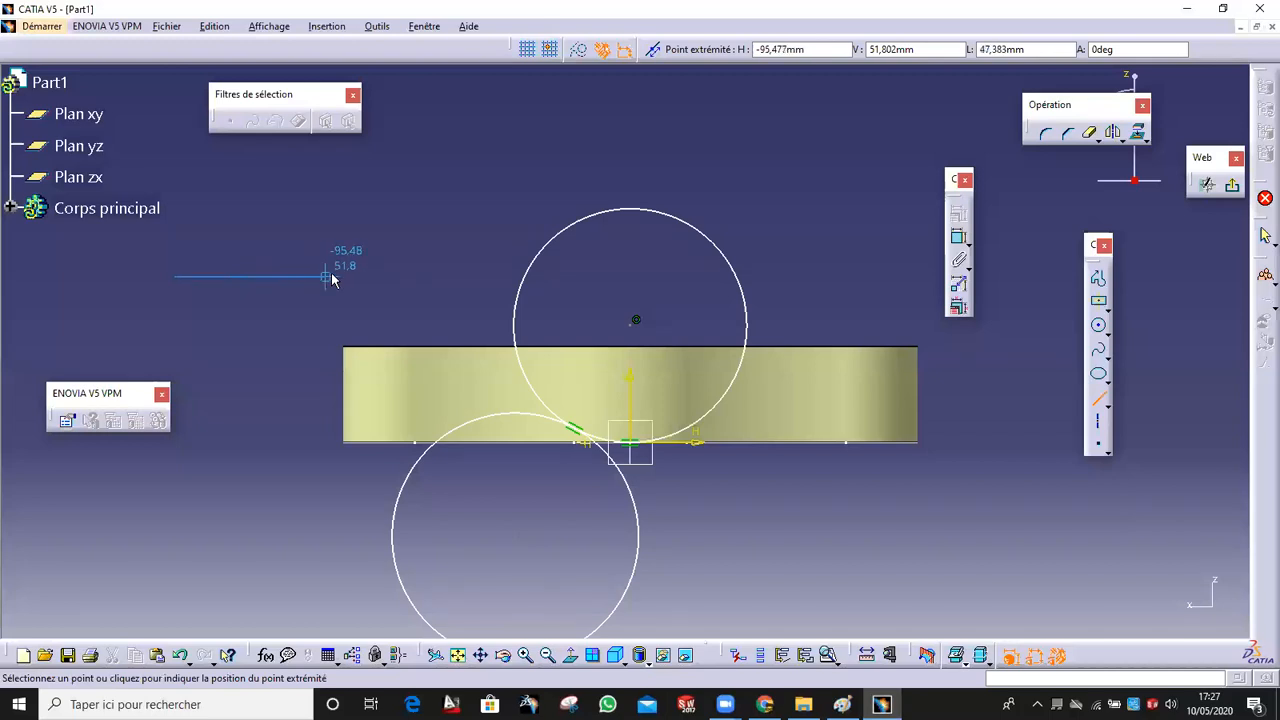
click(330, 275)
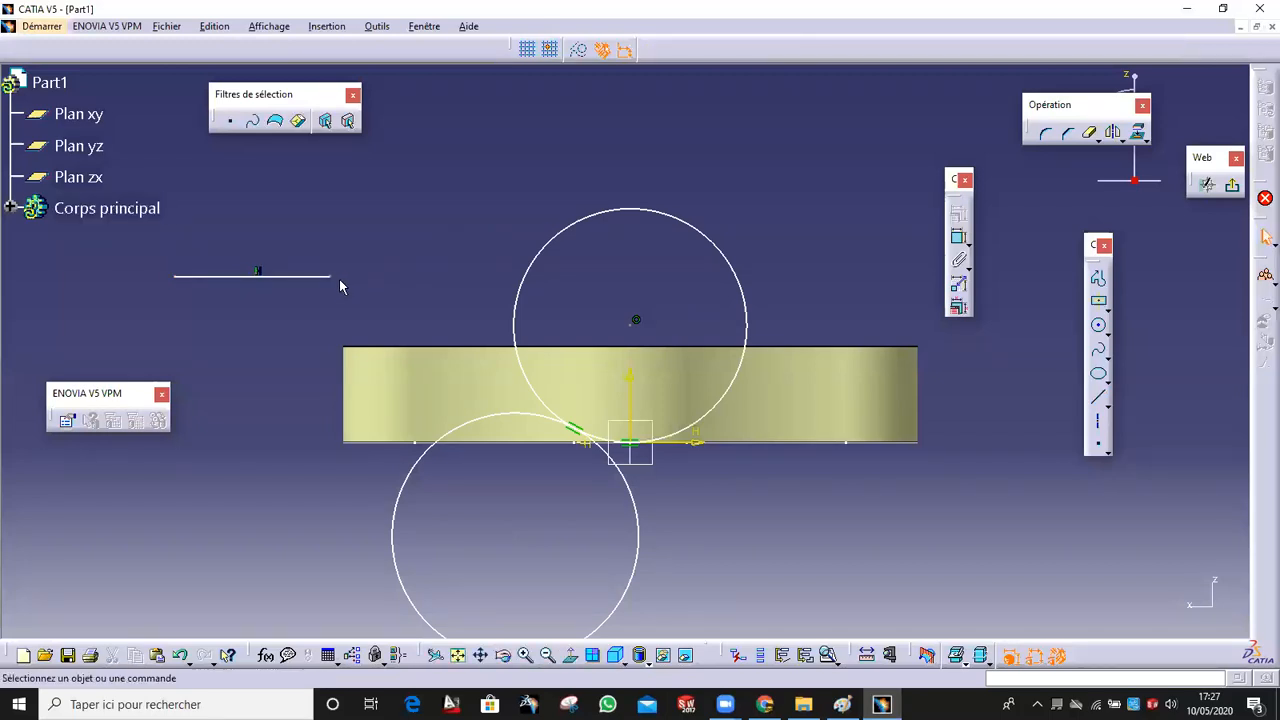
click(489, 422)
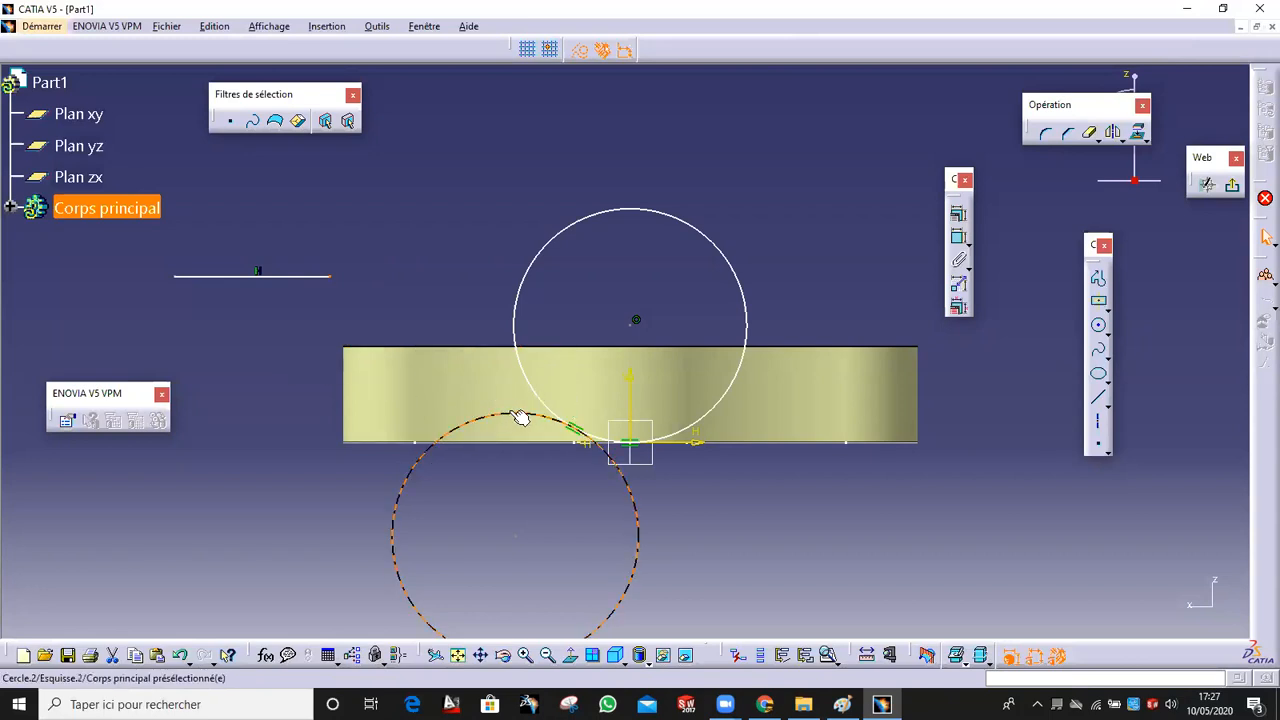
click(960, 212)
click(1060, 319)
click(1013, 472)
Constrain the horizontal line tangent to the lower circle.
click(421, 443)
ctrl+click(423, 467)
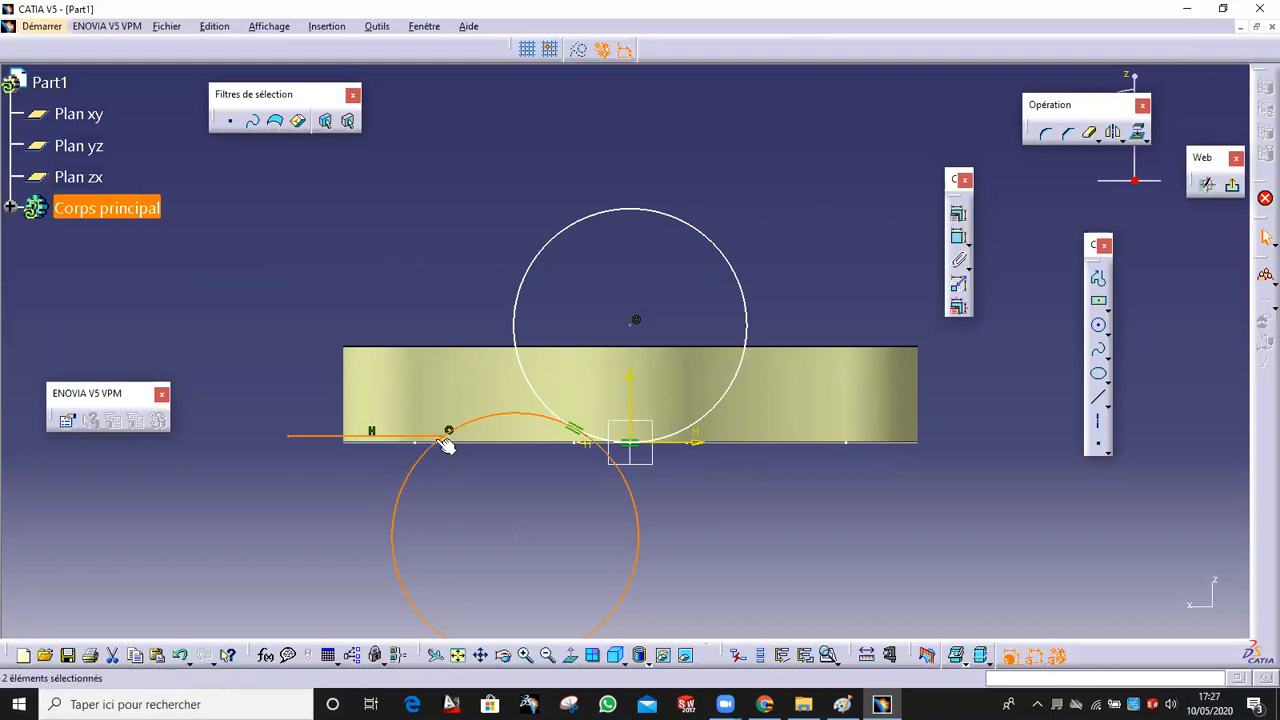
click(467, 496)
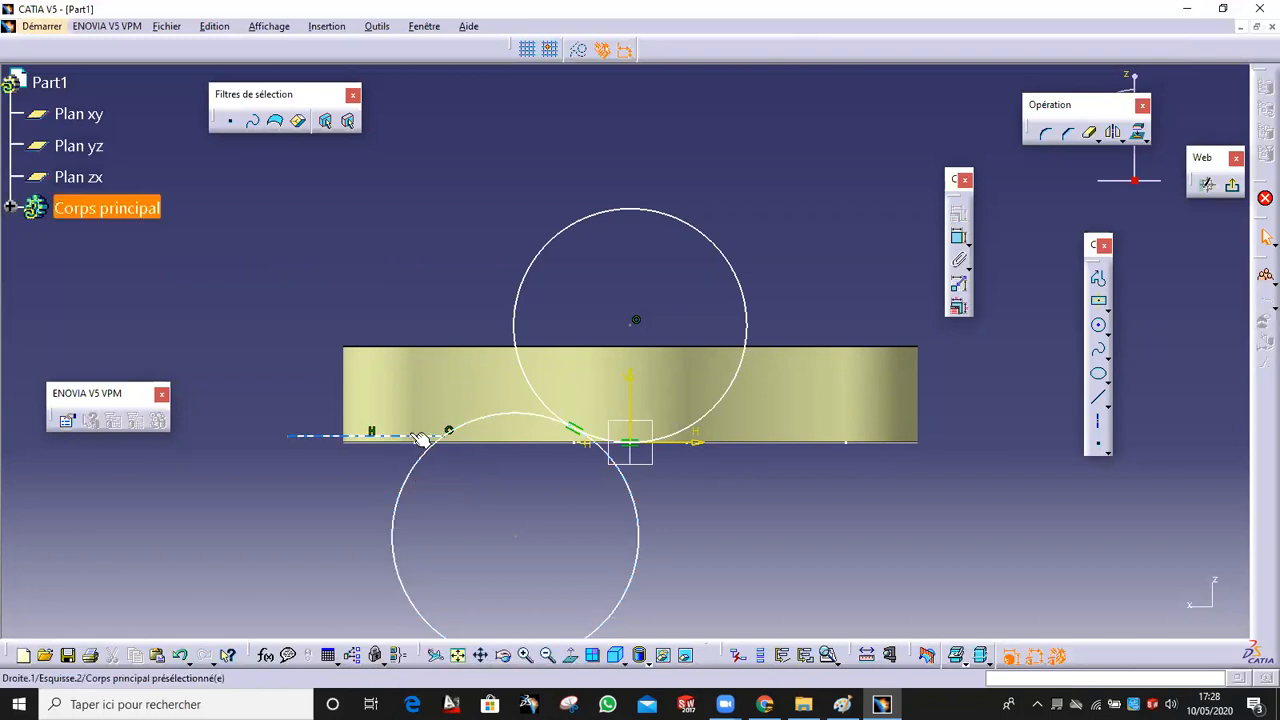
click(420, 438)
click(428, 465)
click(958, 213)
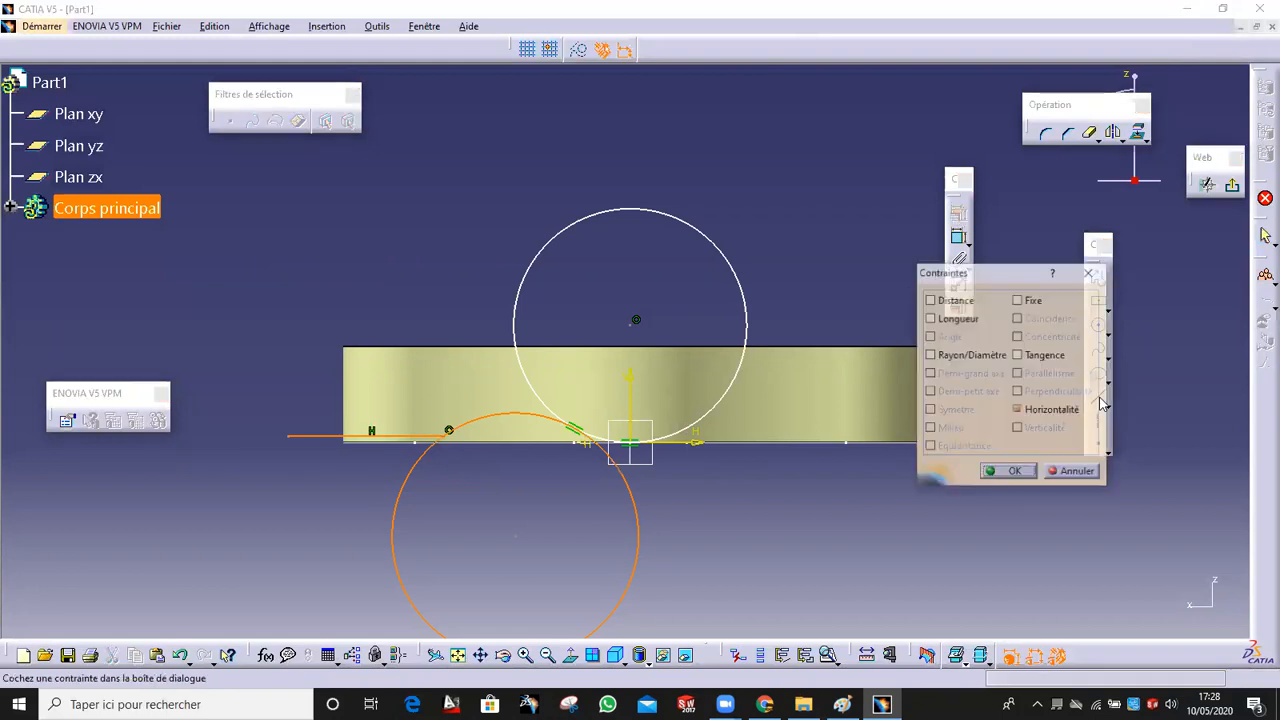
click(1058, 354)
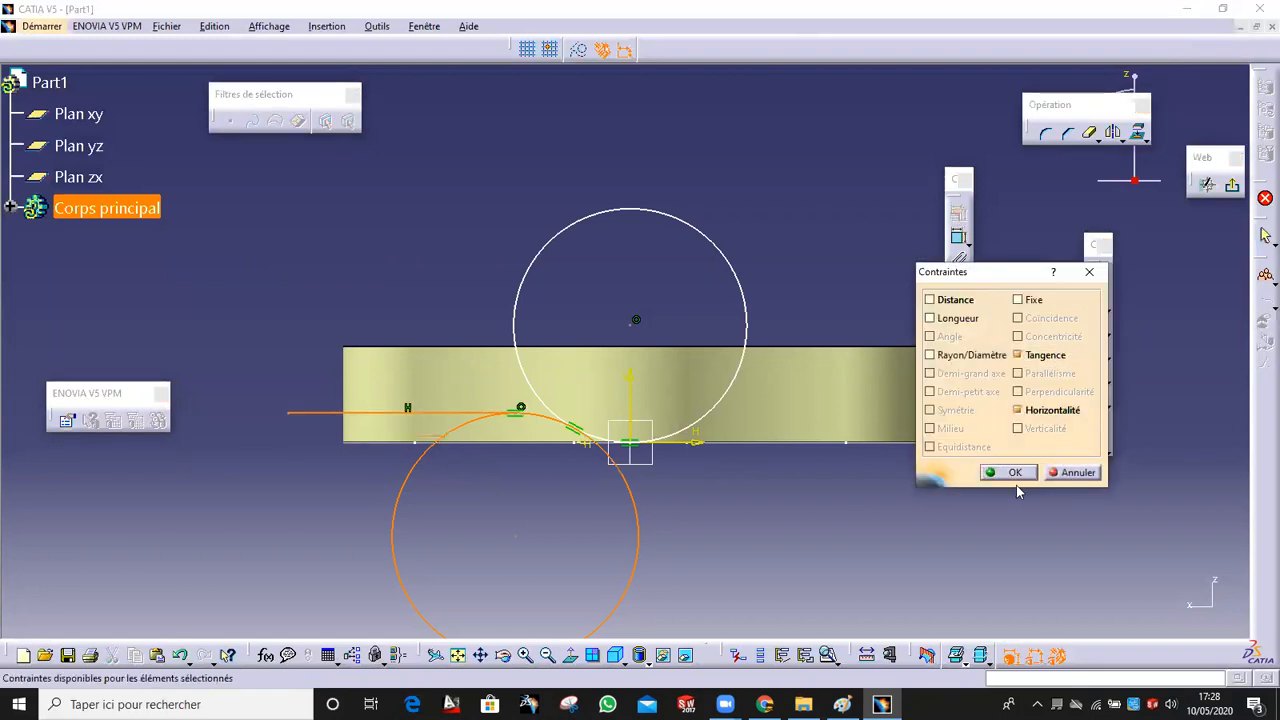
click(1012, 474)
Dimension the upper circle and set its radius to 100 mm.
click(959, 240)
click(733, 270)
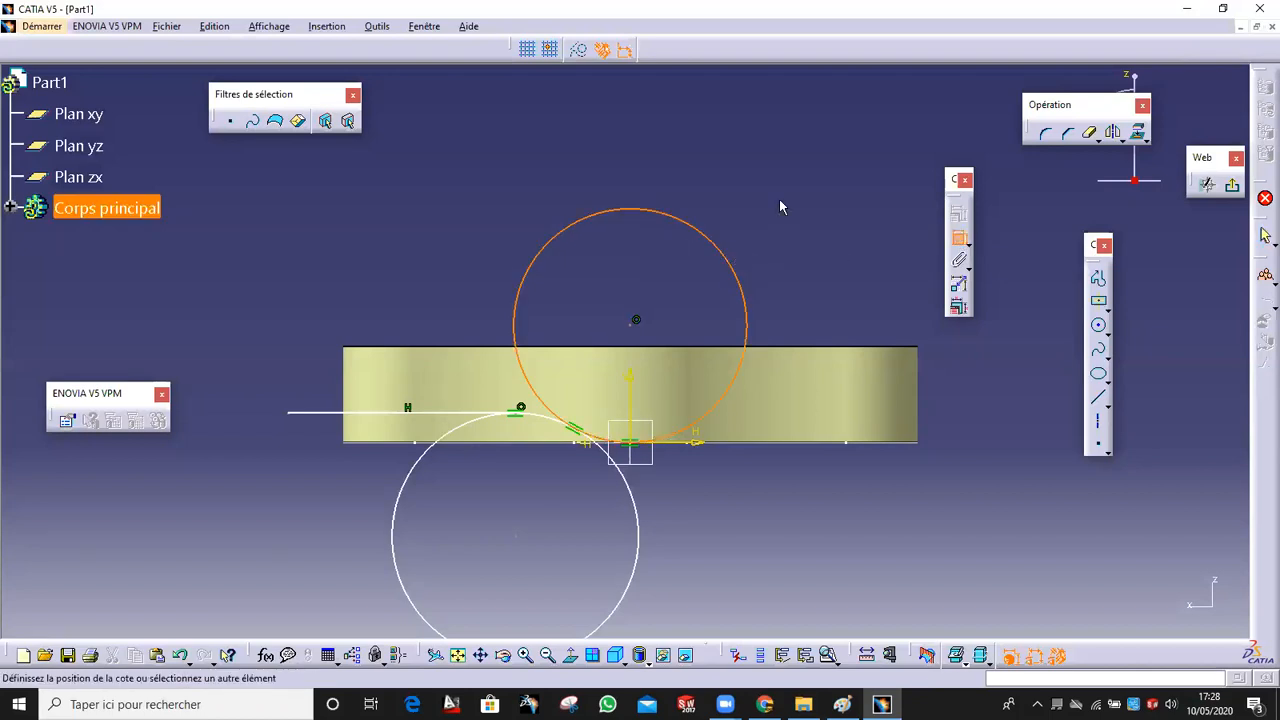
click(818, 173)
double_click(818, 174)
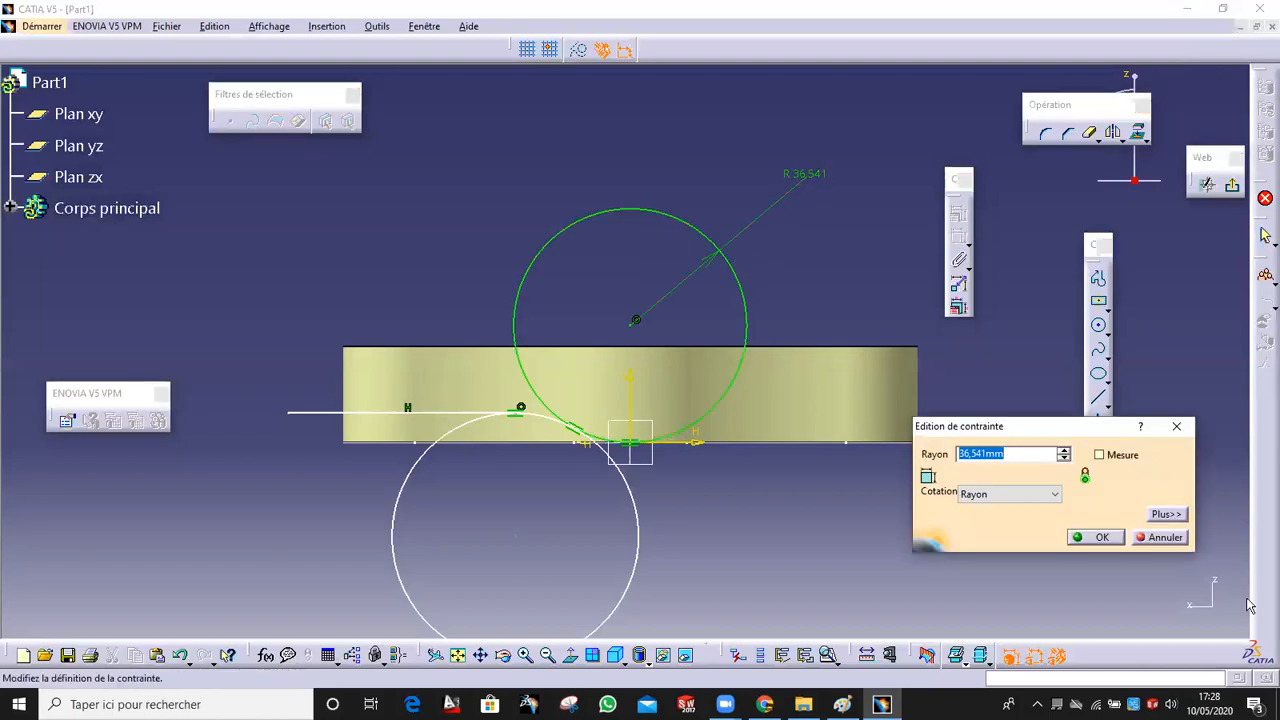
click(1050, 494)
click(1048, 495)
double_click(1005, 455)
text(100)
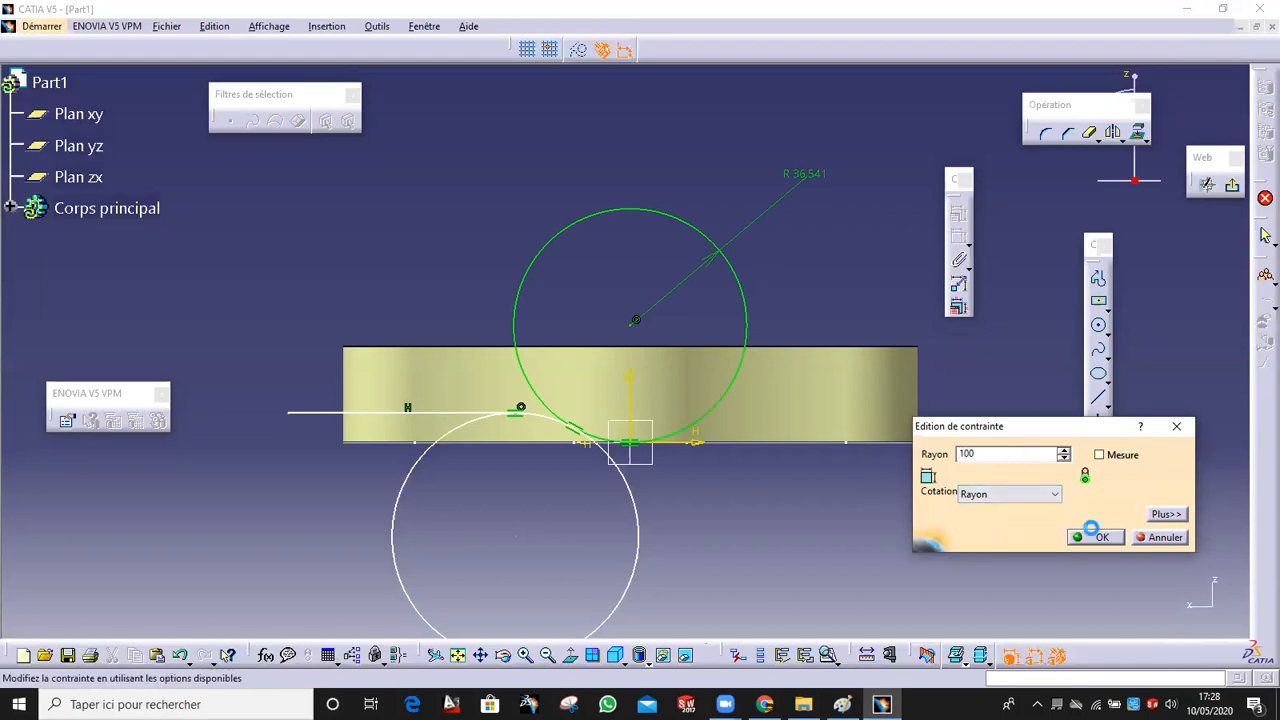
click(1095, 537)
Dimension the lower circle with a radius of 100 mm.
click(545, 507)
click(662, 524)
double_click(660, 512)
text(100)
key(Return)
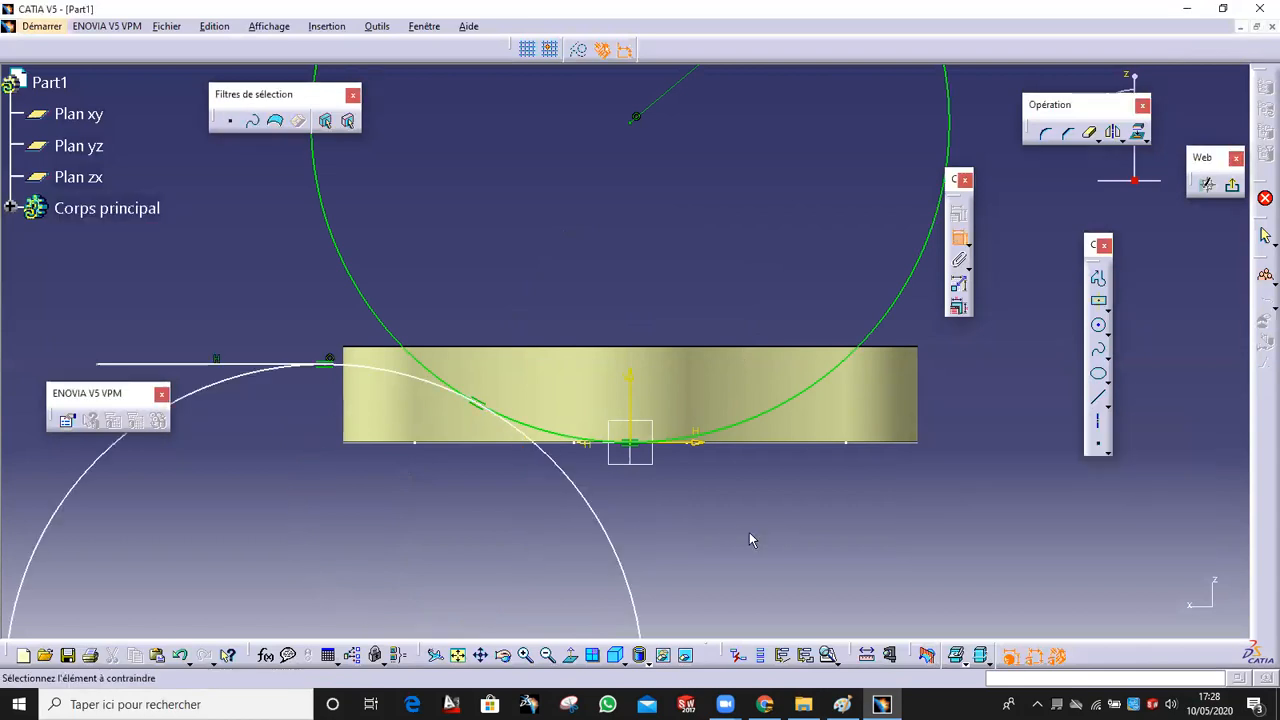
Dimension the horizontal line's height above the horizontal axis and set it to 8 mm.
mouse_move(700, 504)
middle_down()
mouse_move(717, 562)
mouse_move(852, 511)
middle_up()
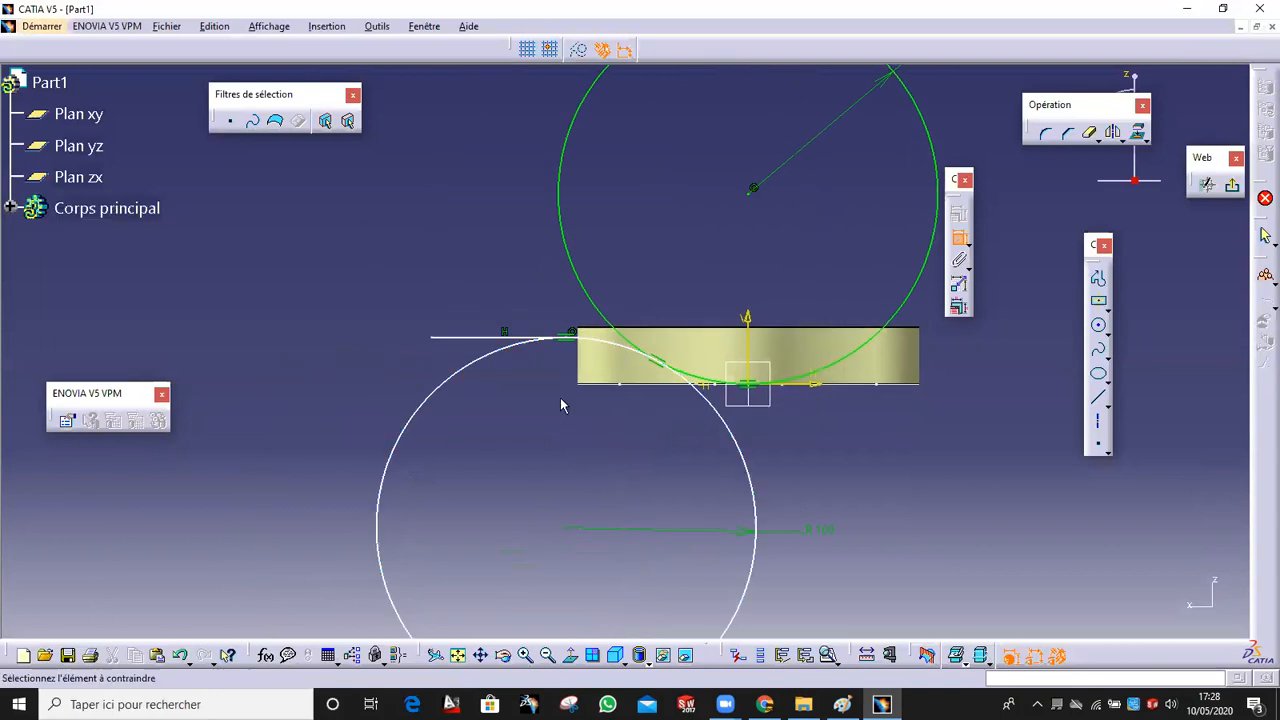
click(484, 341)
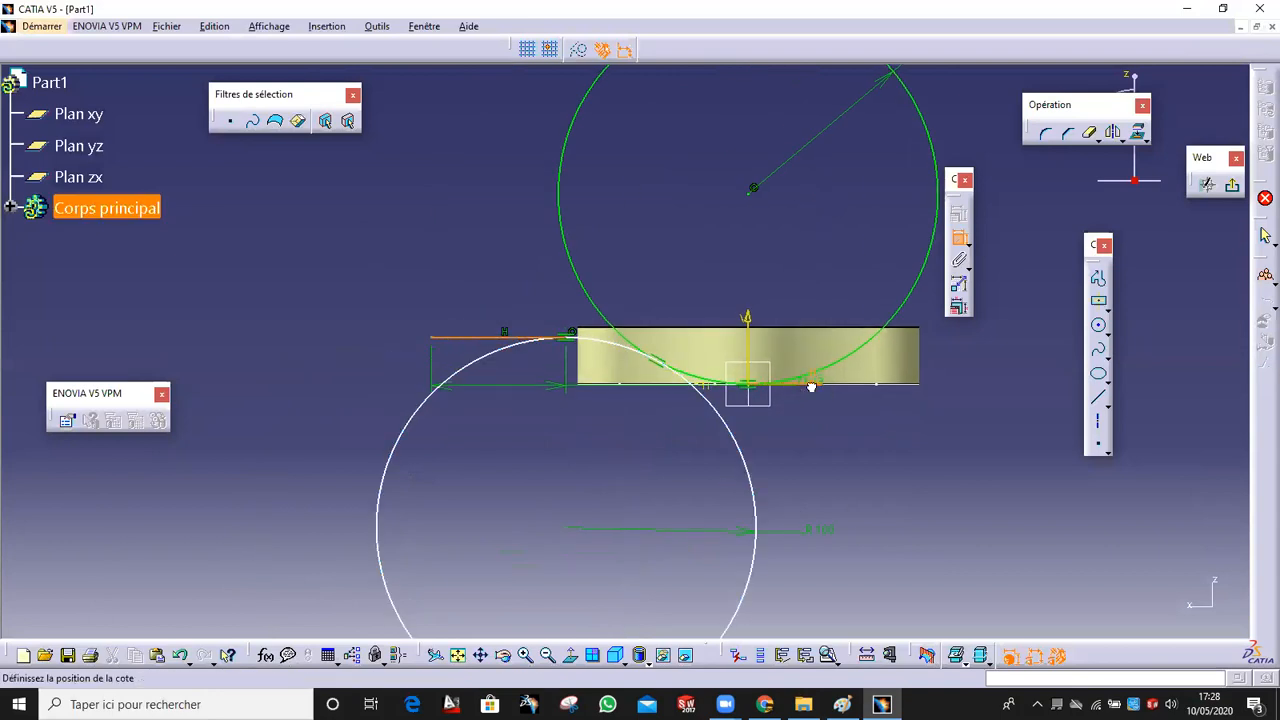
click(344, 366)
double_click(354, 368)
text(8)
key(Return)
Trim the lower circle down to the short arc between the horizontal line and the upper circle.
middle_drag(745, 434, 750, 445)
middle_drag(626, 383, 515, 335)
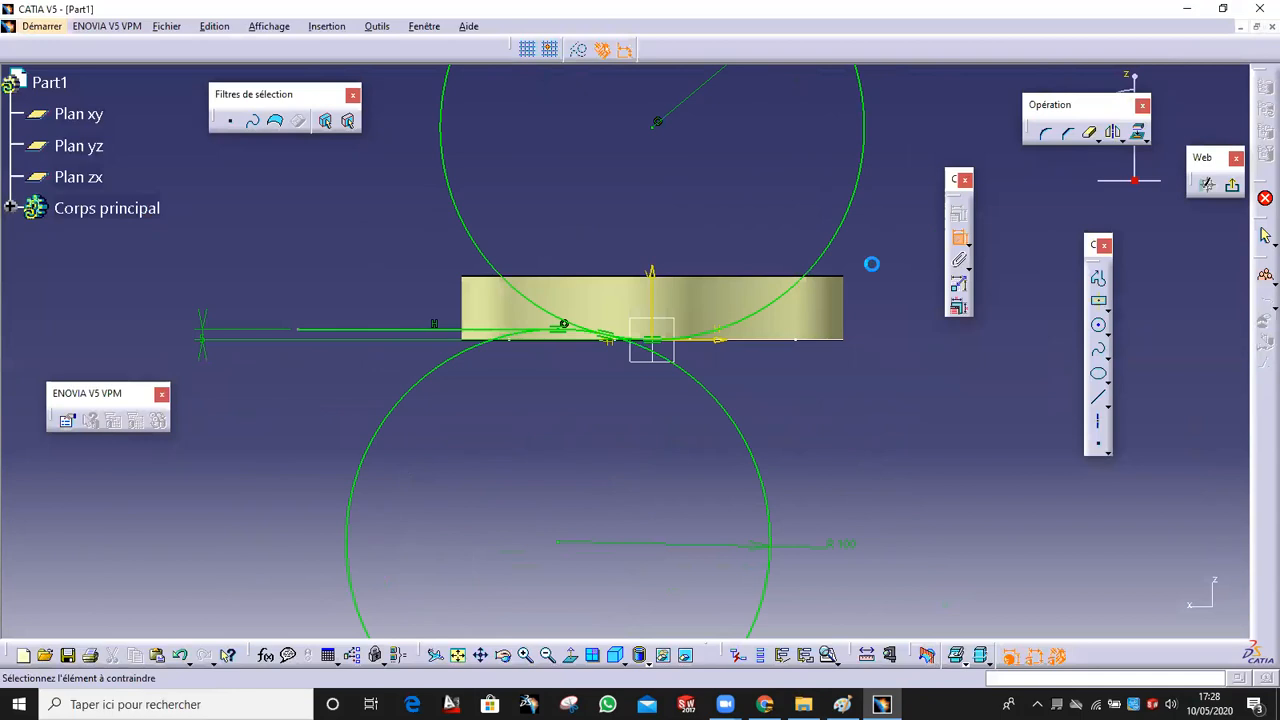
click(1091, 132)
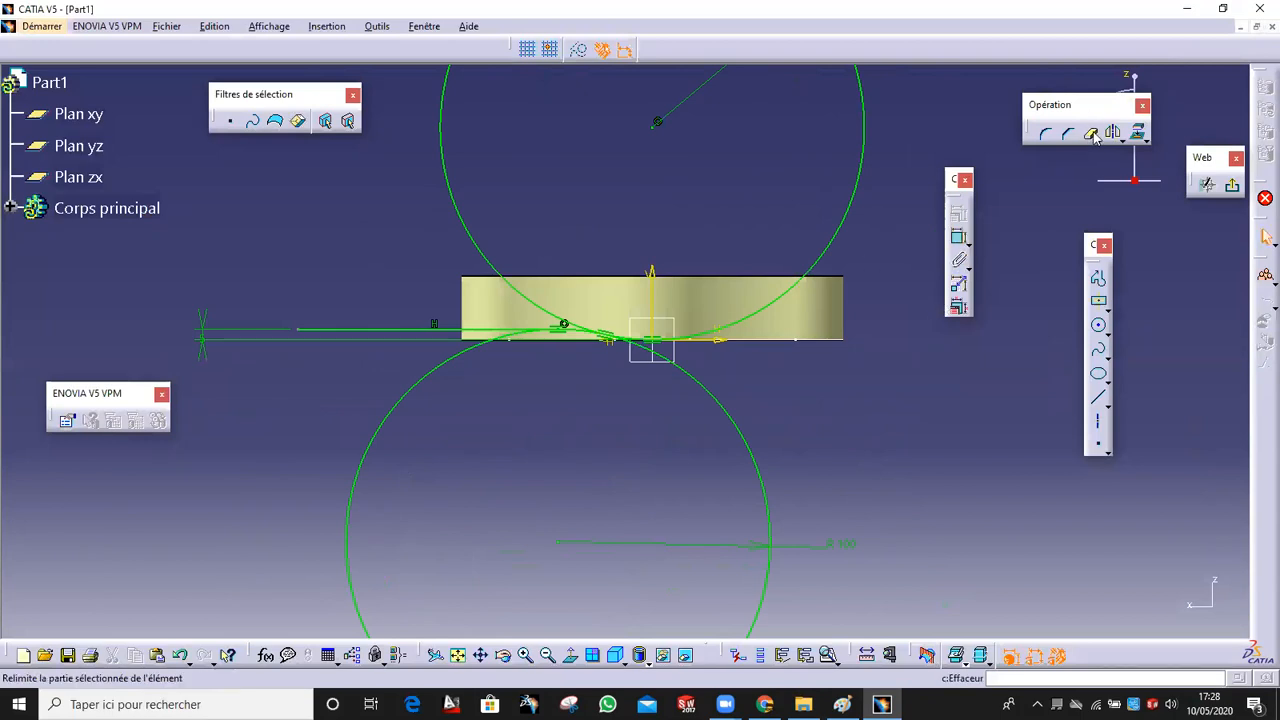
click(716, 401)
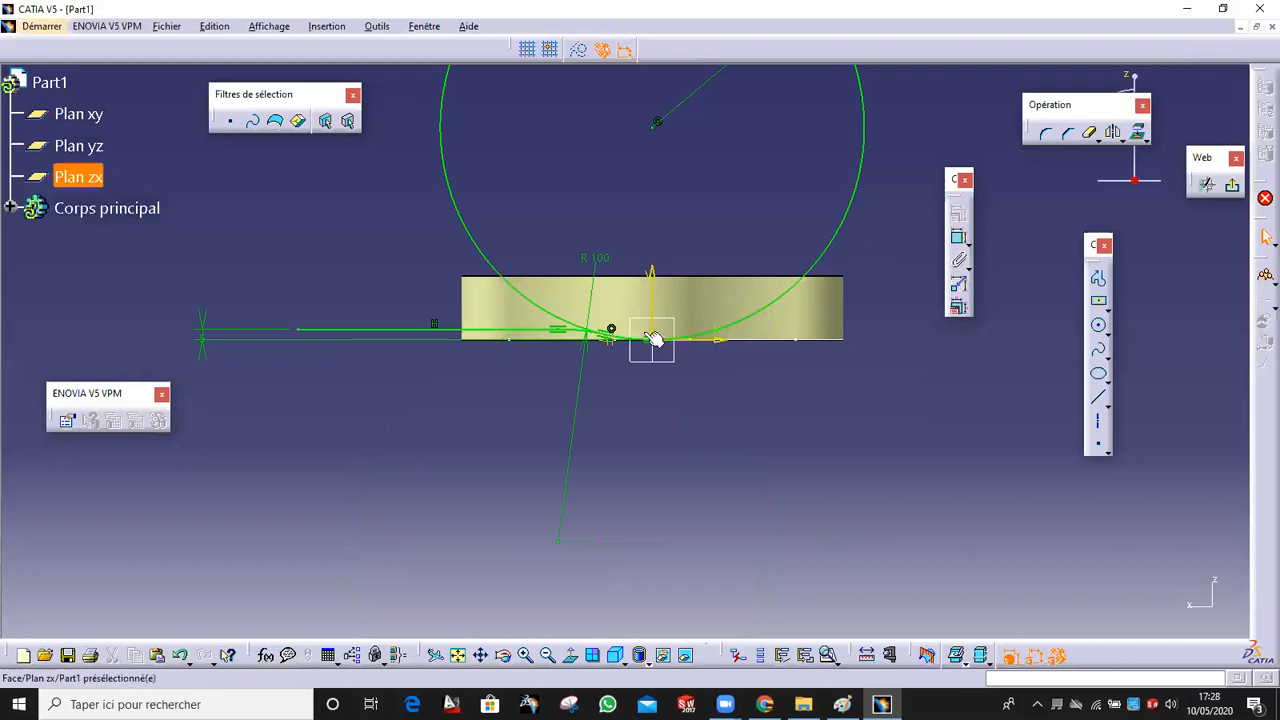
middle_drag(623, 457, 666, 308)
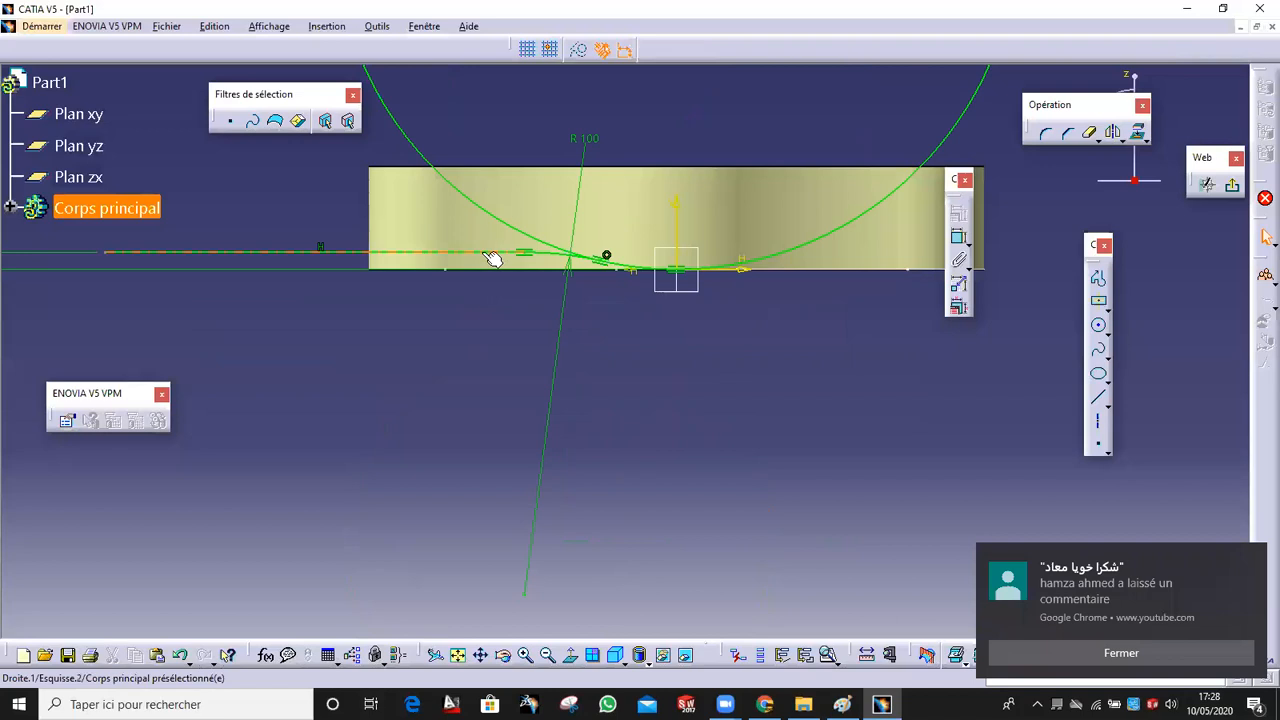
Mirror the horizontal line and the short tangent arc about the sketch's vertical axis.
click(492, 258)
ctrl+click(594, 265)
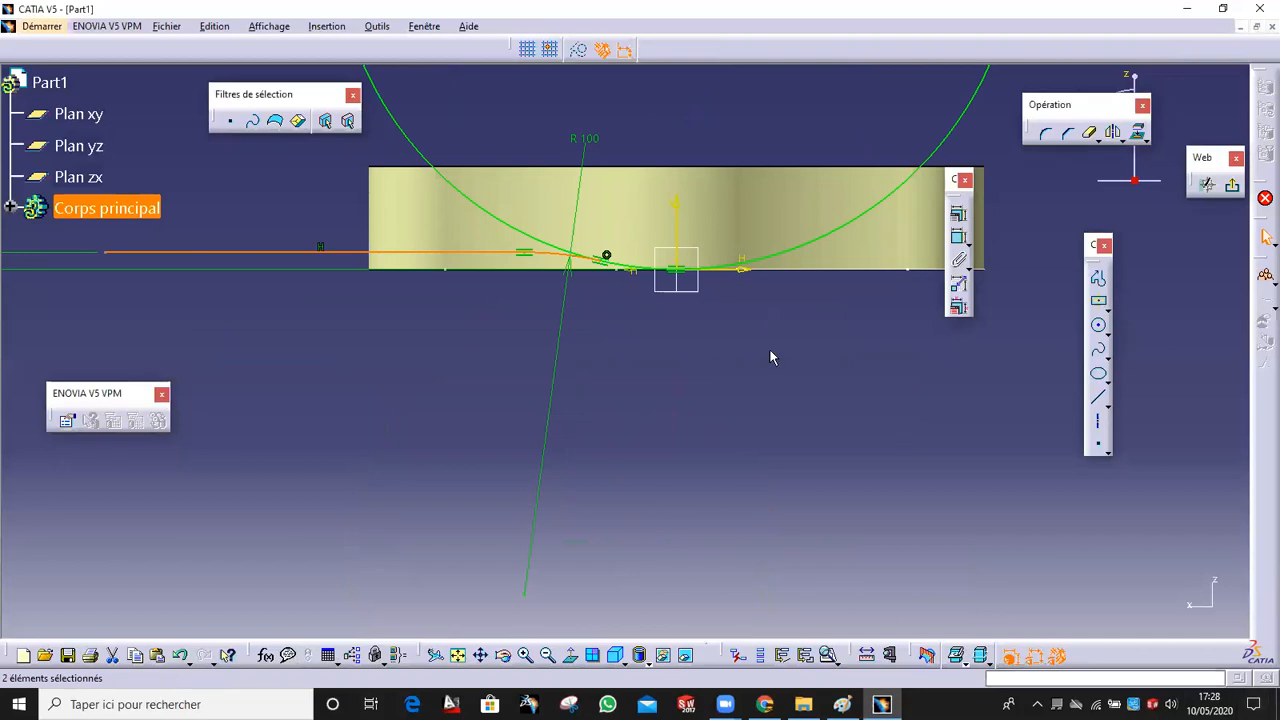
click(1113, 132)
middle_drag(846, 357, 898, 464)
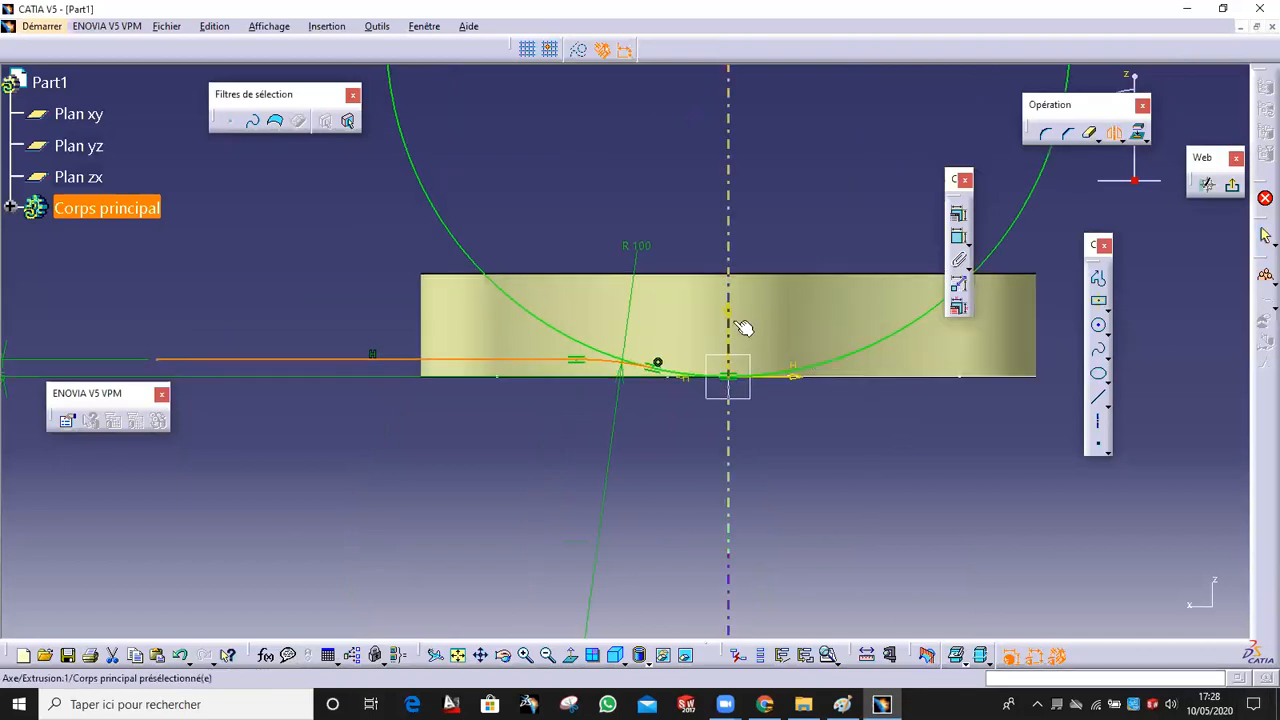
click(729, 312)
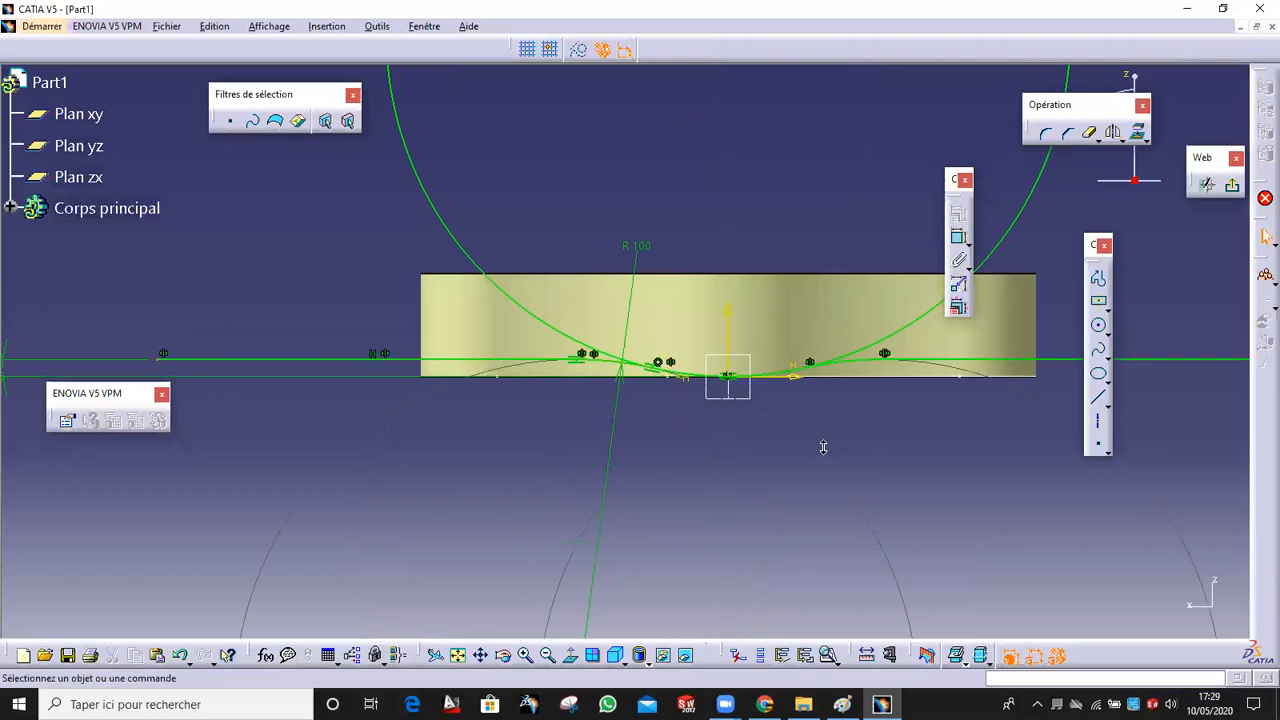
Trim the upper circle down to the arc between the two small tangent arcs and exit the sketch.
mouse_move(823, 429)
ctrl+middle_down()
mouse_move(834, 540)
mouse_move(760, 514)
mouse_move(780, 489)
mouse_move(786, 366)
ctrl+middle_up()
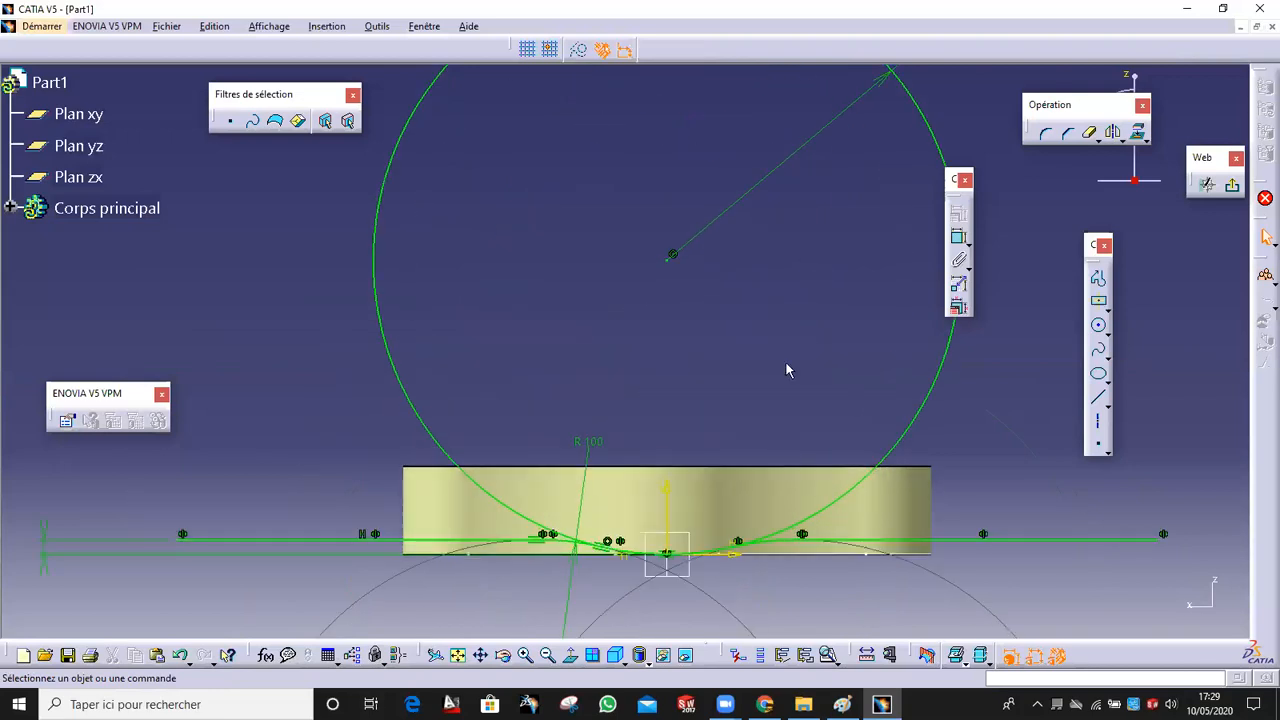
click(1091, 134)
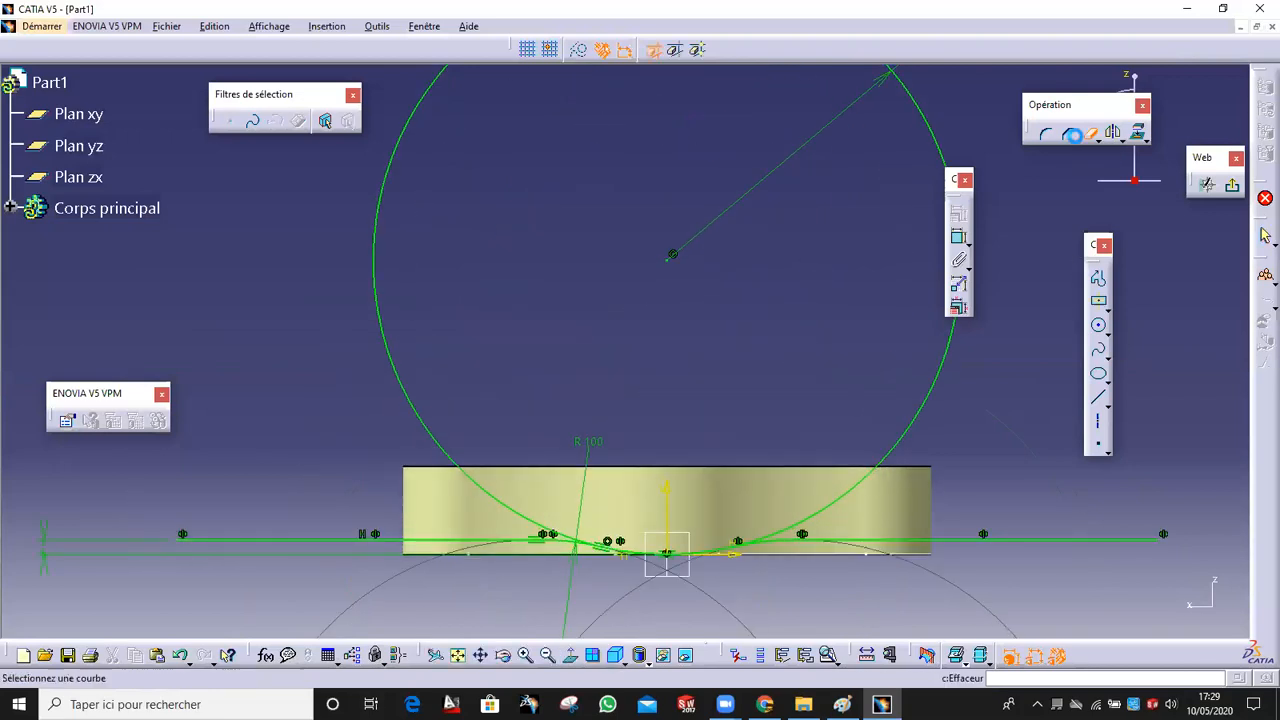
click(929, 114)
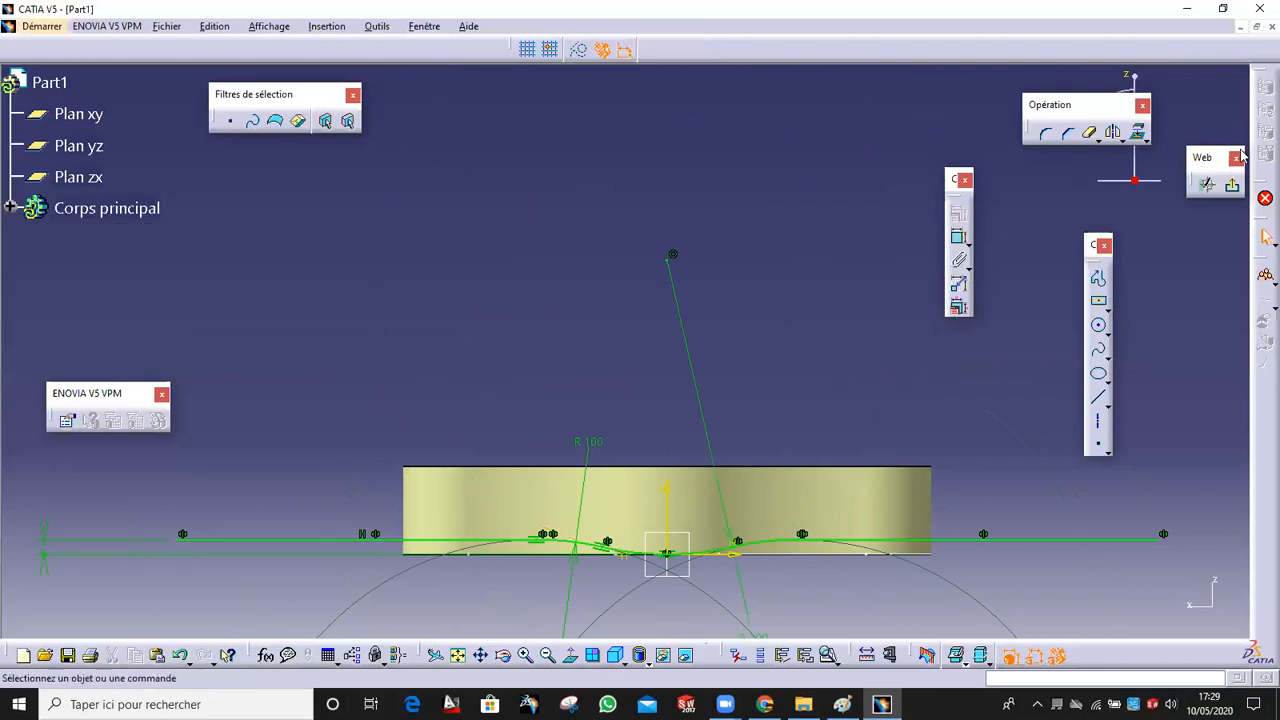
click(1231, 184)
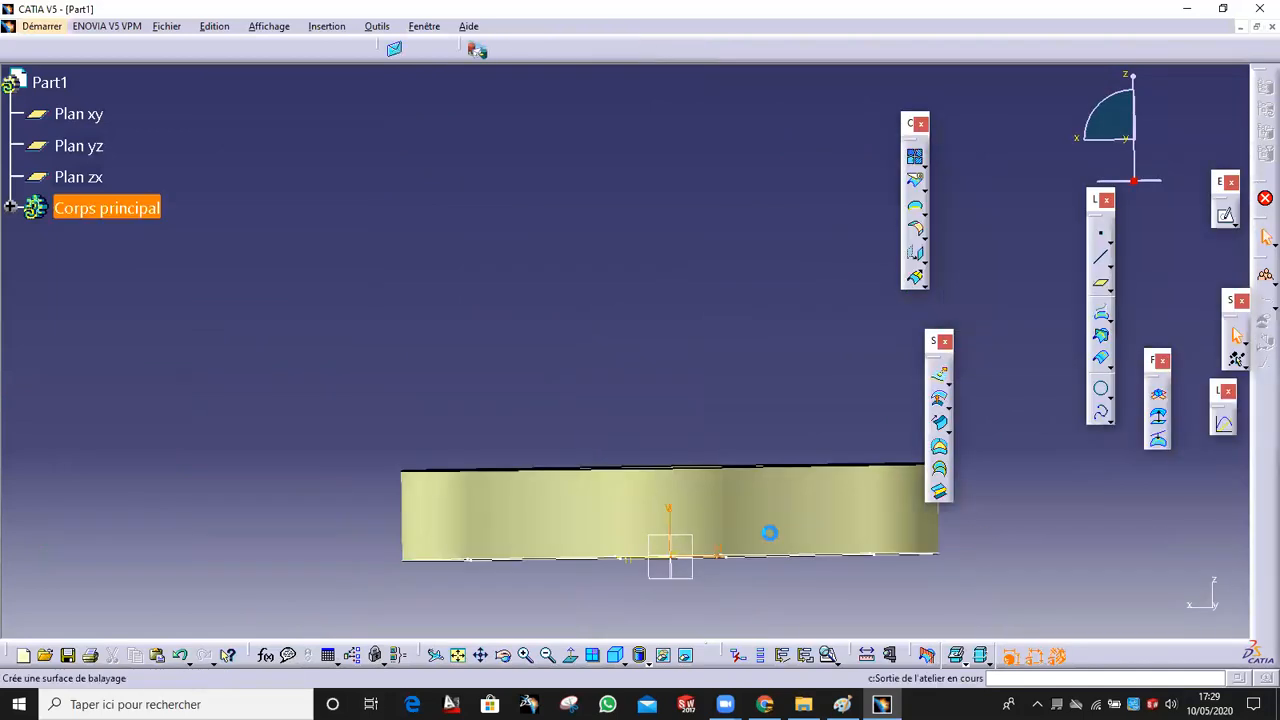
Extrude the curved profile sketch symmetrically into a surface with a 56 mm limit, extending past both sides of the wall.
mouse_move(634, 493)
middle_down()
mouse_move(620, 463)
mouse_move(624, 262)
middle_up()
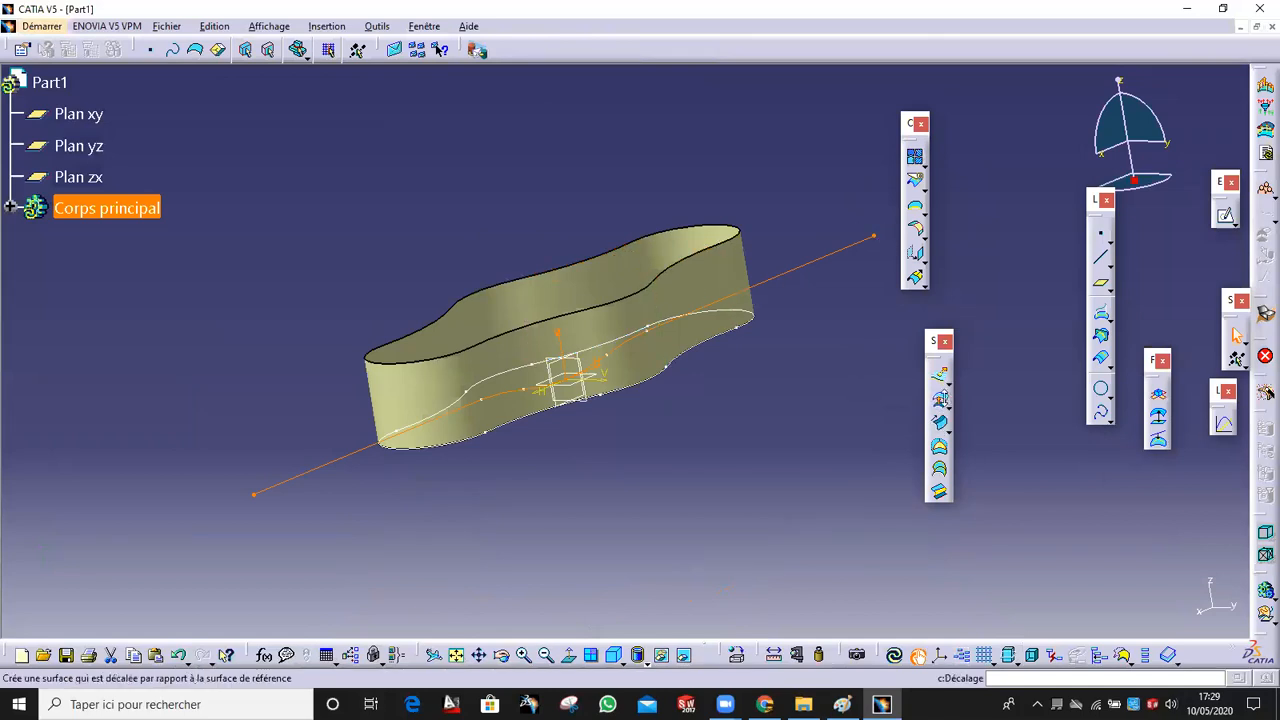
click(939, 375)
middle_drag(592, 354, 667, 545)
click(1052, 569)
drag(660, 533, 731, 521)
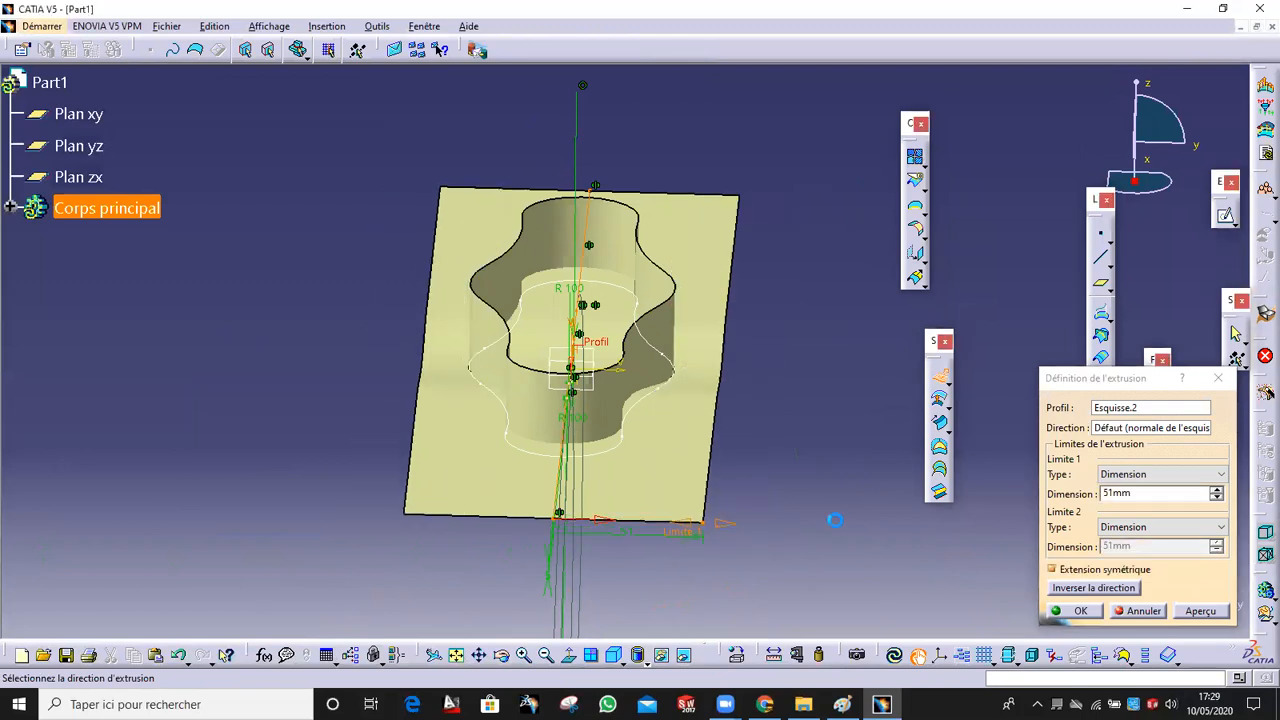
click(1217, 497)
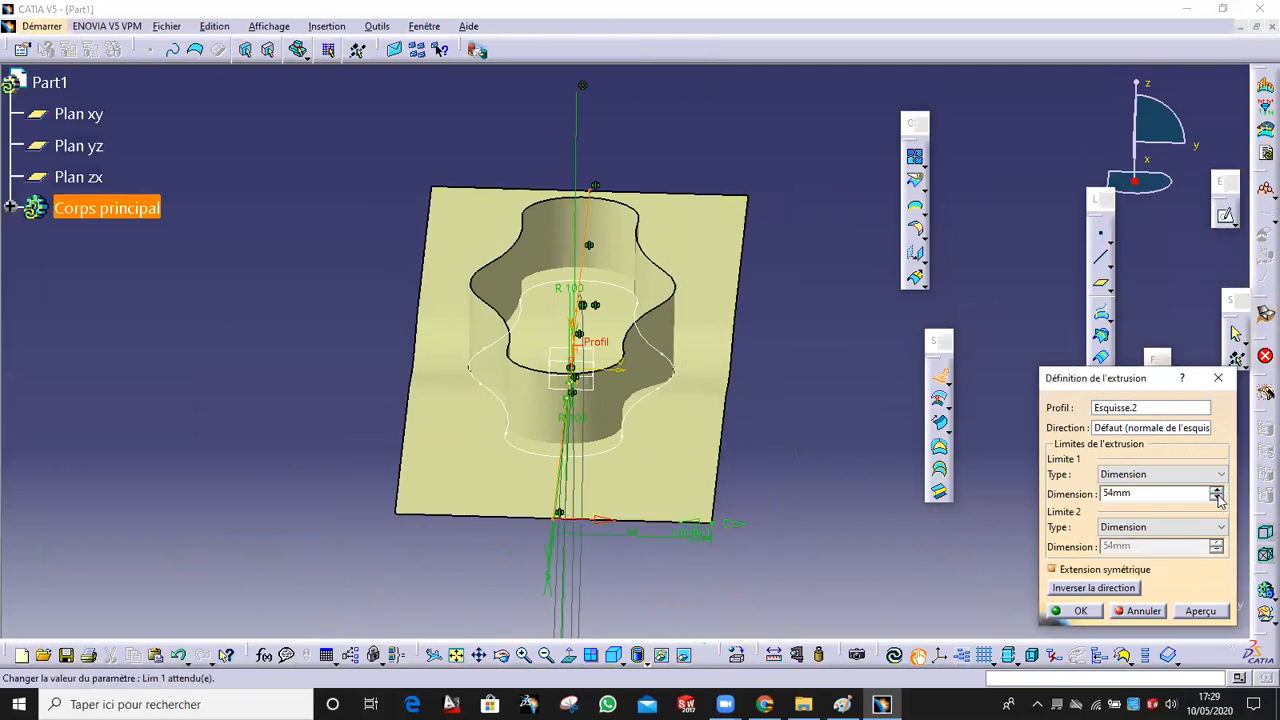
drag(700, 531, 745, 522)
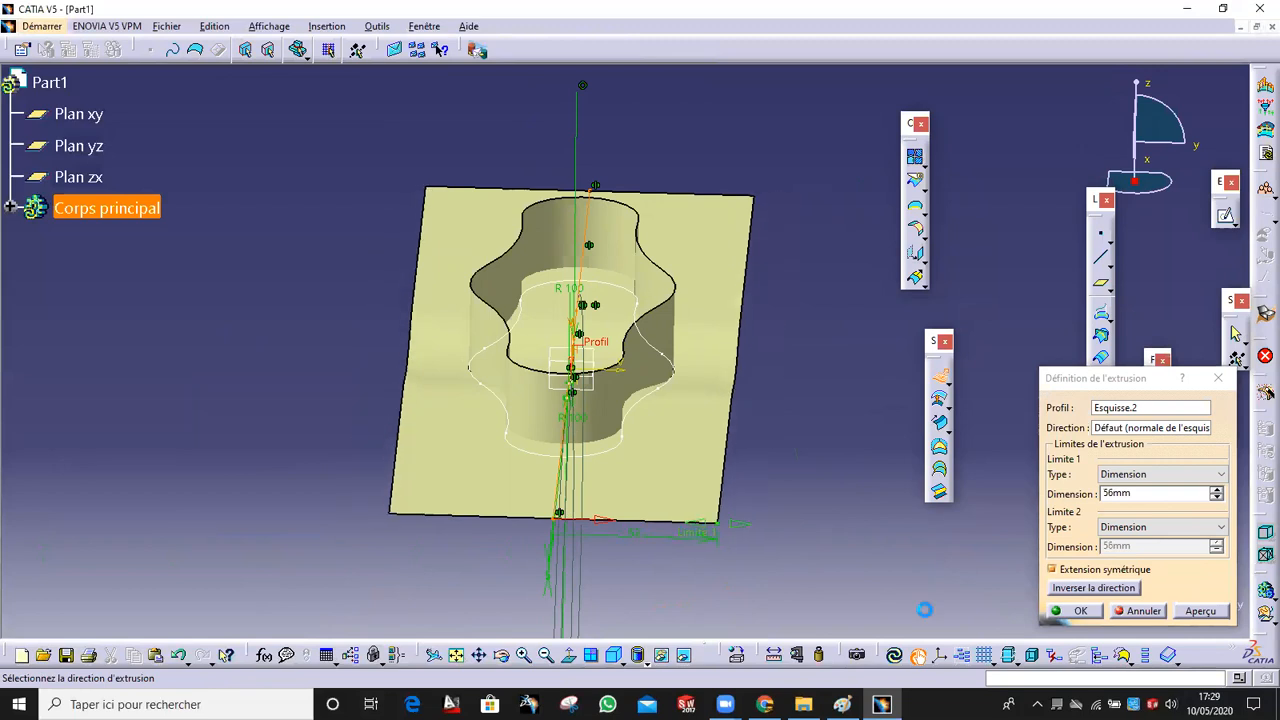
click(1072, 610)
Trim the curved base surface and the wall surface against each other, keeping the base inside the outline and the wall on the flange side.
middle_drag(794, 556, 590, 495)
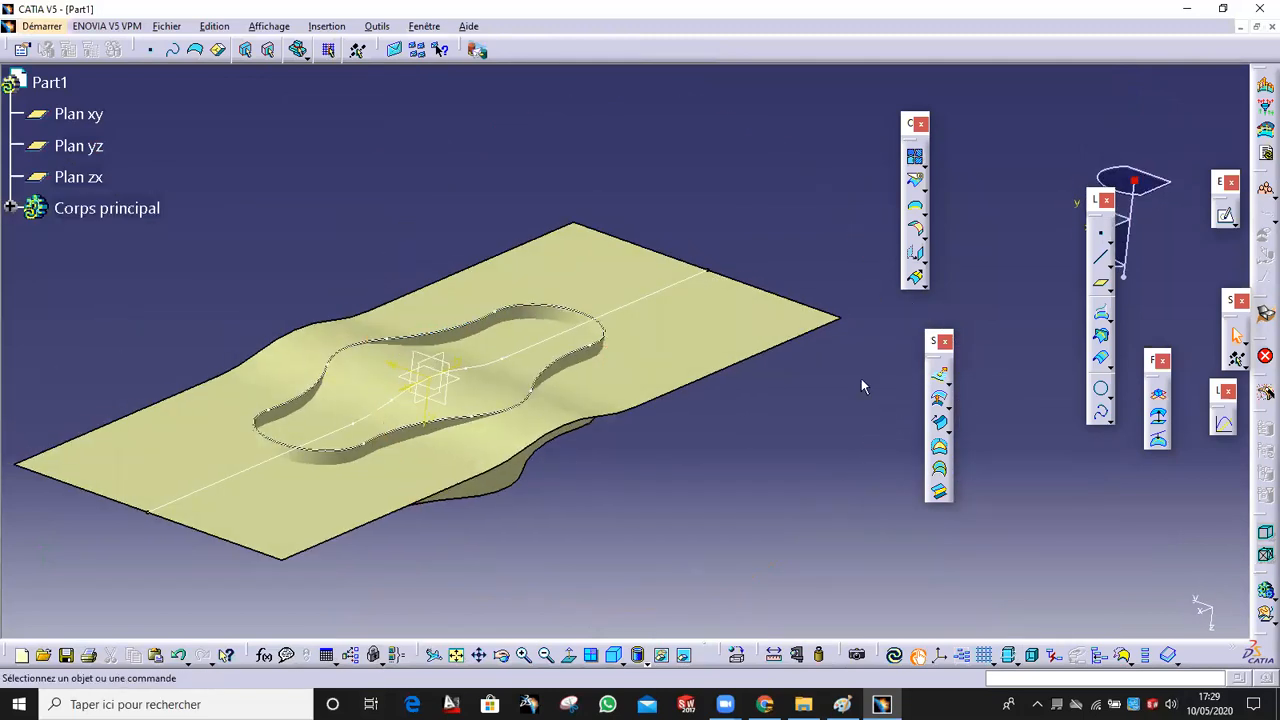
click(924, 190)
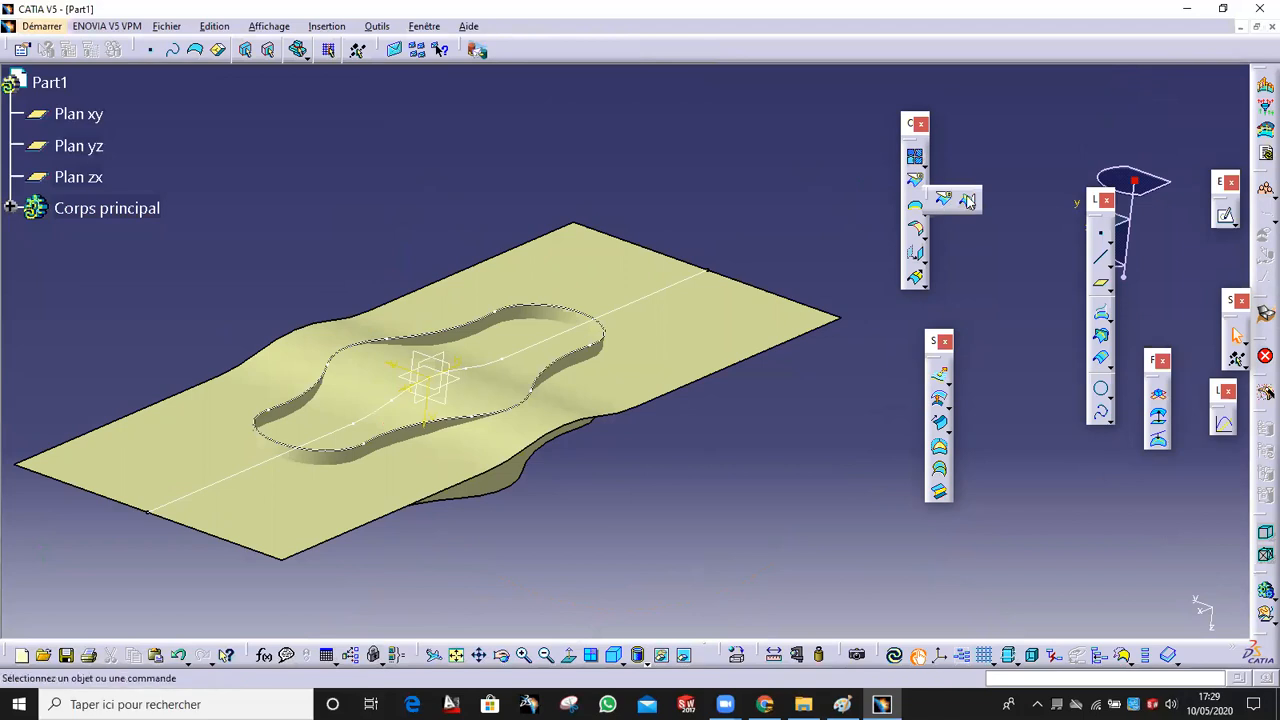
click(967, 196)
middle_drag(744, 421, 630, 405)
click(800, 323)
middle_drag(803, 320, 714, 343)
click(663, 469)
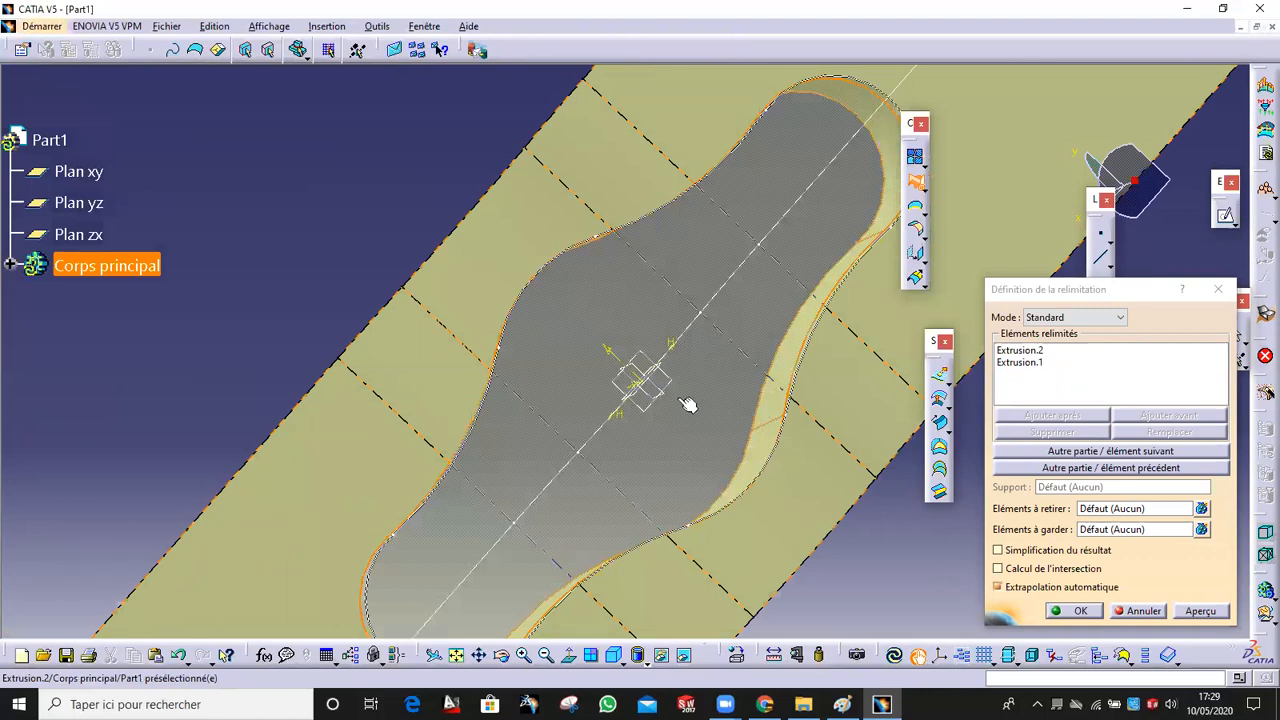
middle_drag(650, 378, 630, 390)
middle_drag(586, 343, 858, 450)
click(1040, 453)
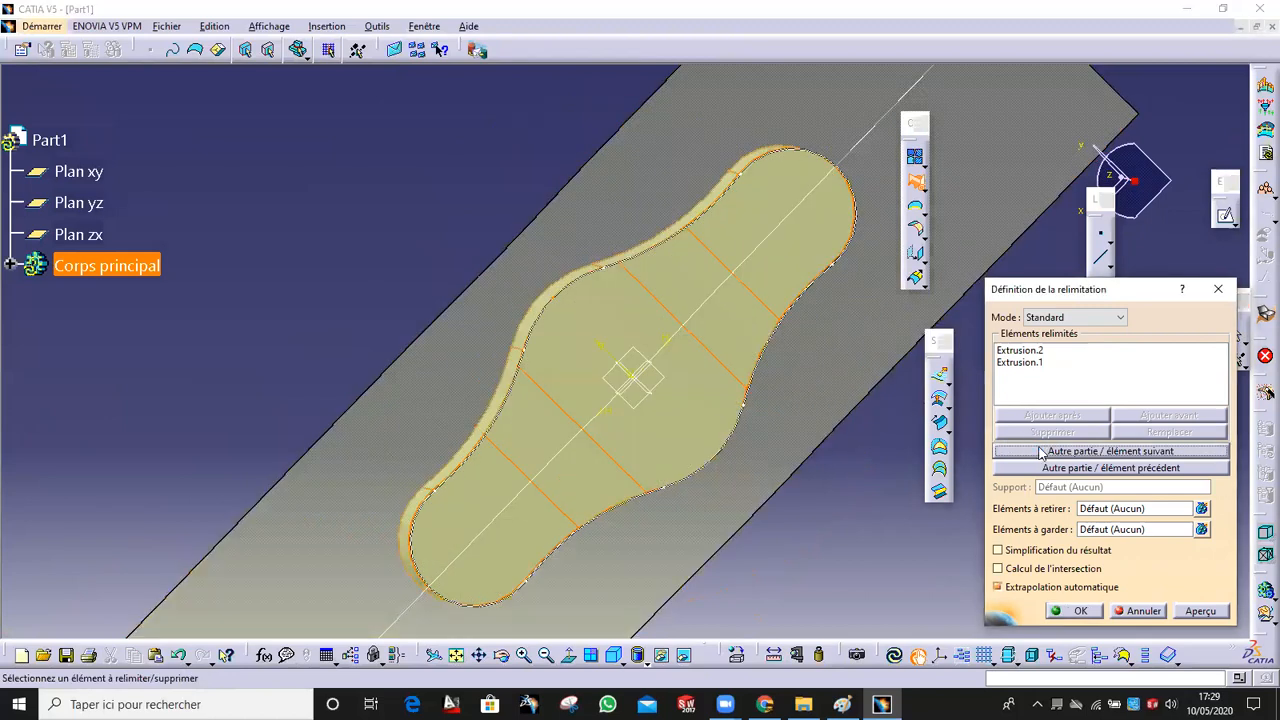
middle_drag(715, 420, 1037, 507)
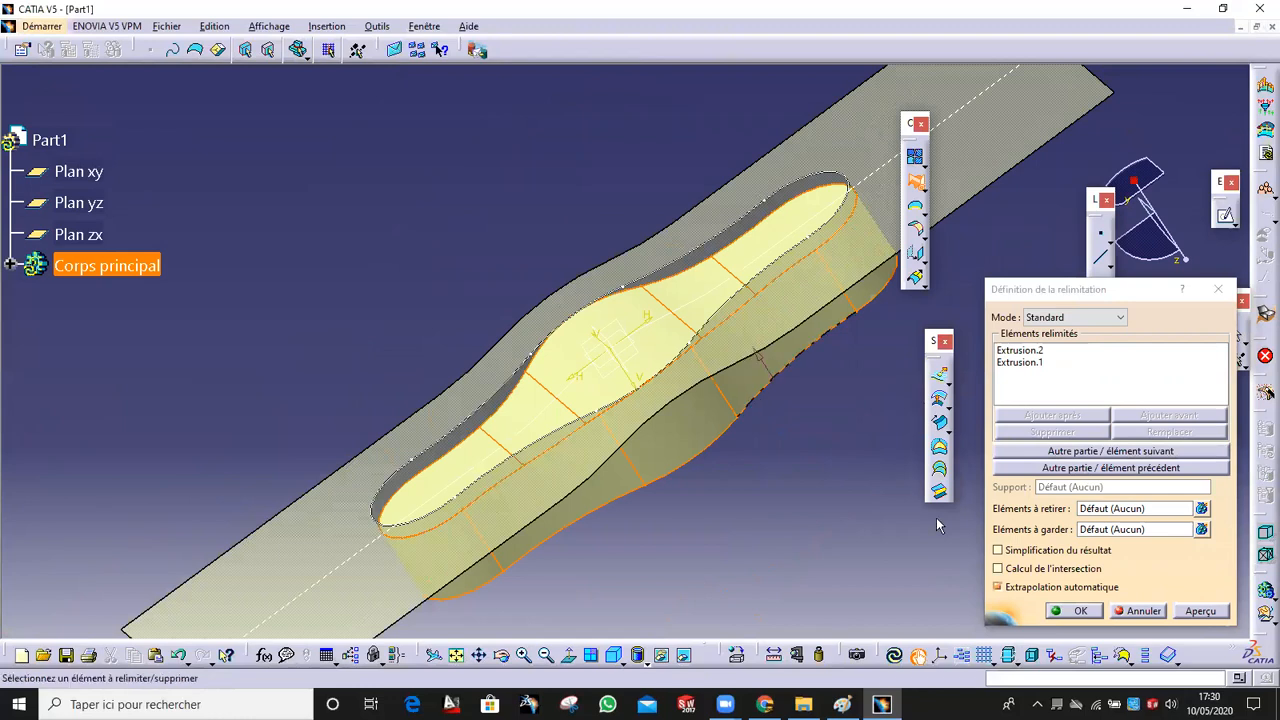
click(1078, 611)
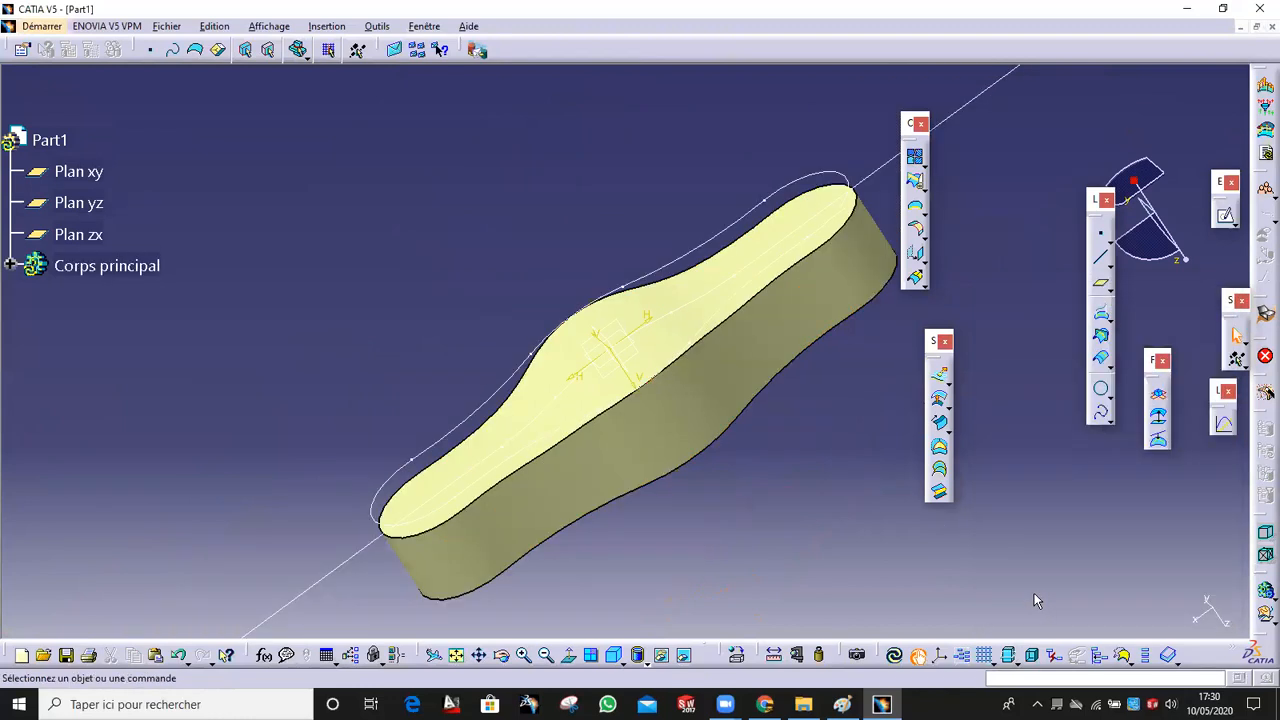
Switch to the reference drawing in Paint, trace the side view's upper edge over its curved dip, and undo the stroke.
middle_drag(761, 356, 606, 323)
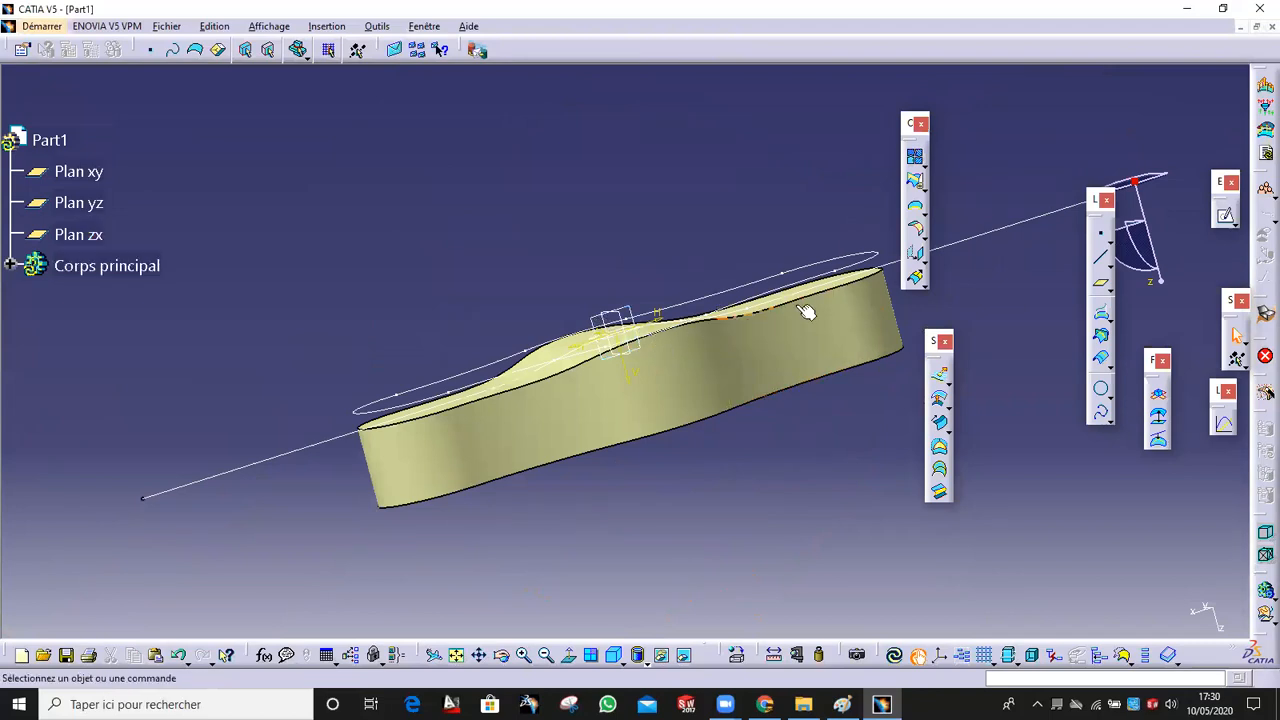
middle_drag(716, 284, 688, 255)
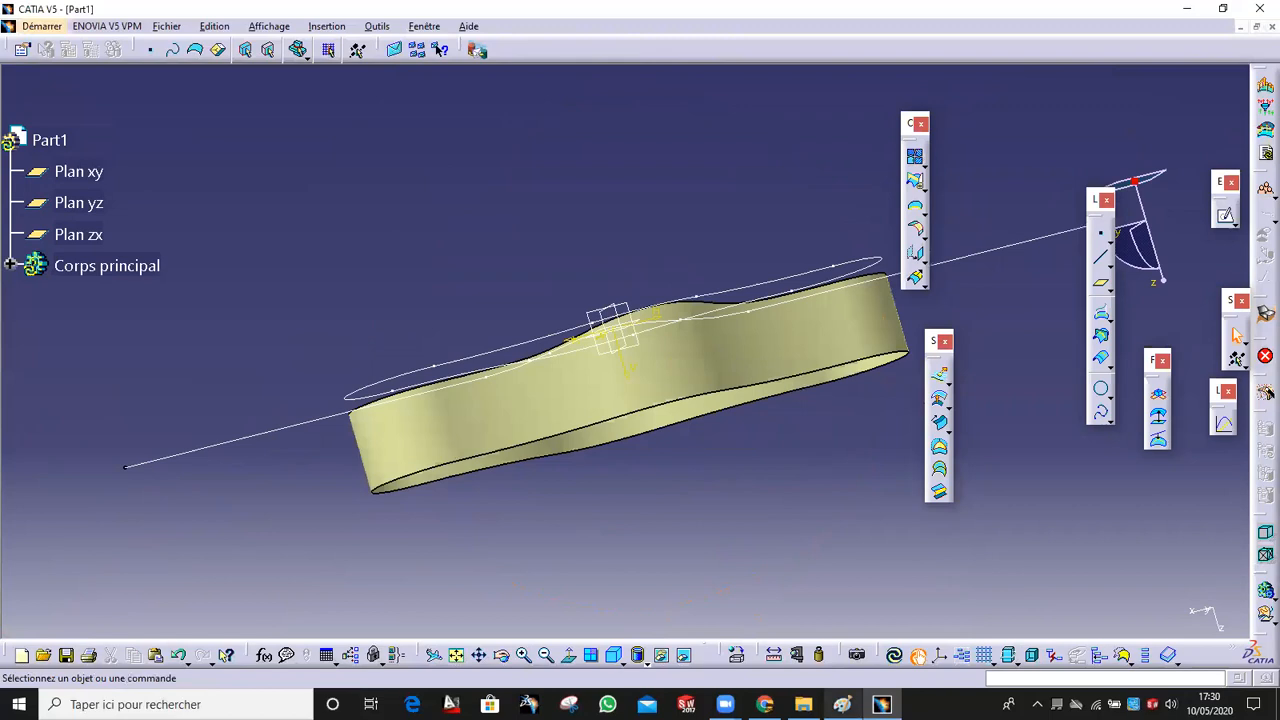
click(842, 704)
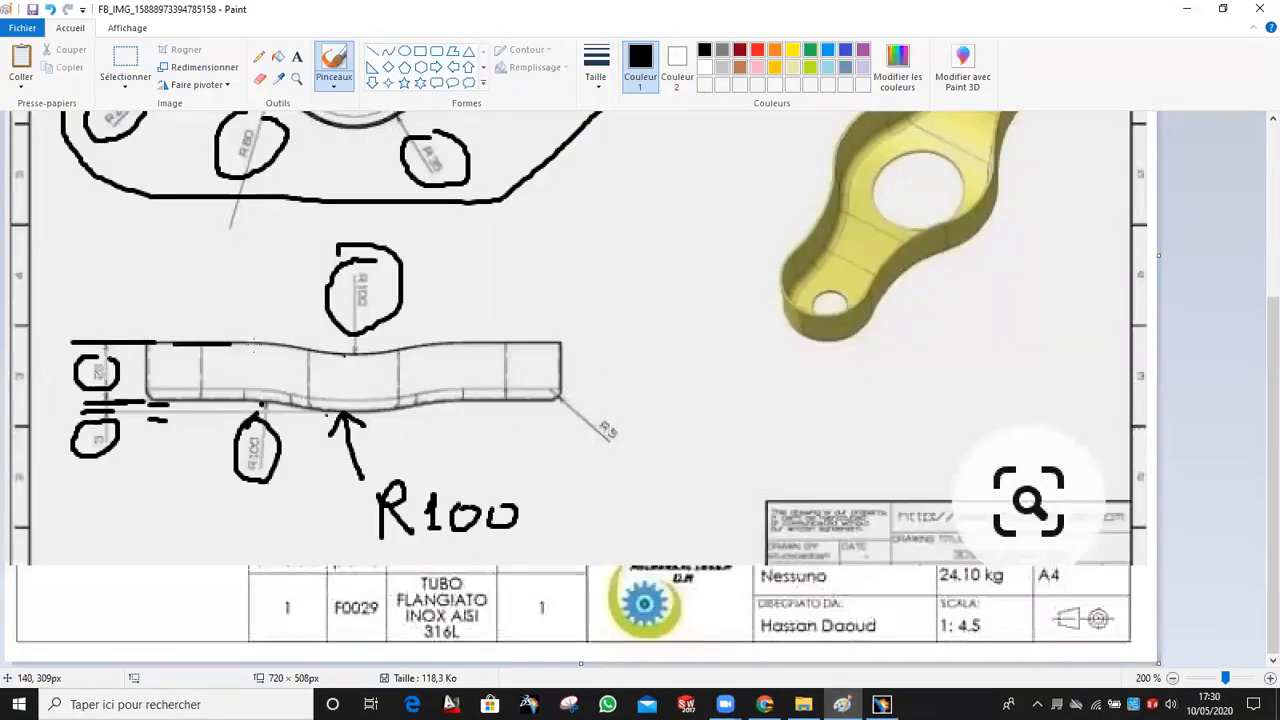
drag(453, 352, 635, 348)
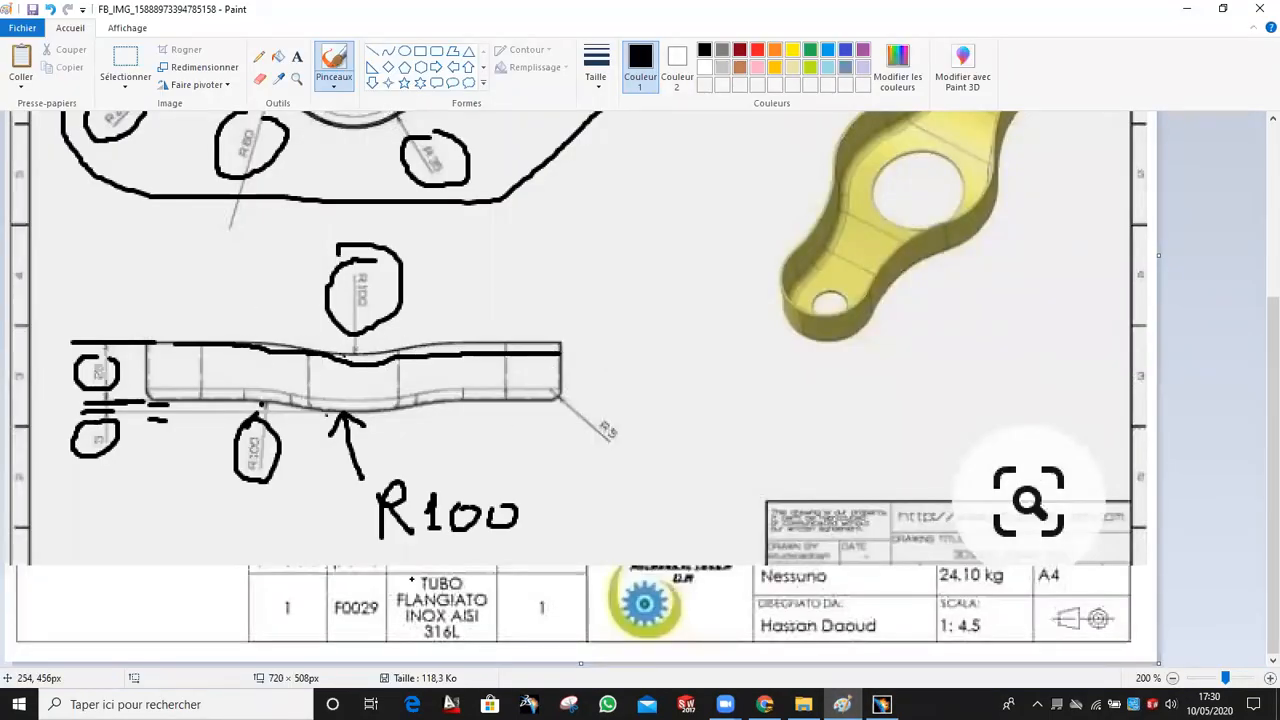
click(50, 9)
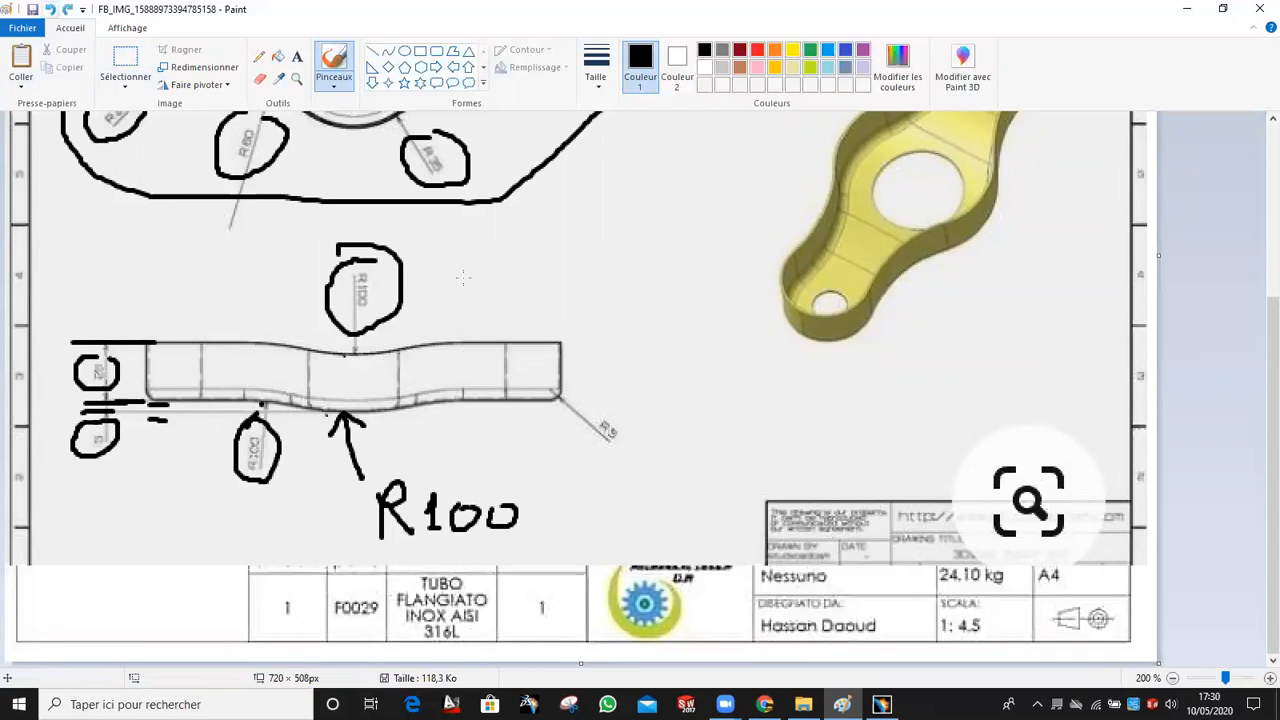
mouse_move(842, 704)
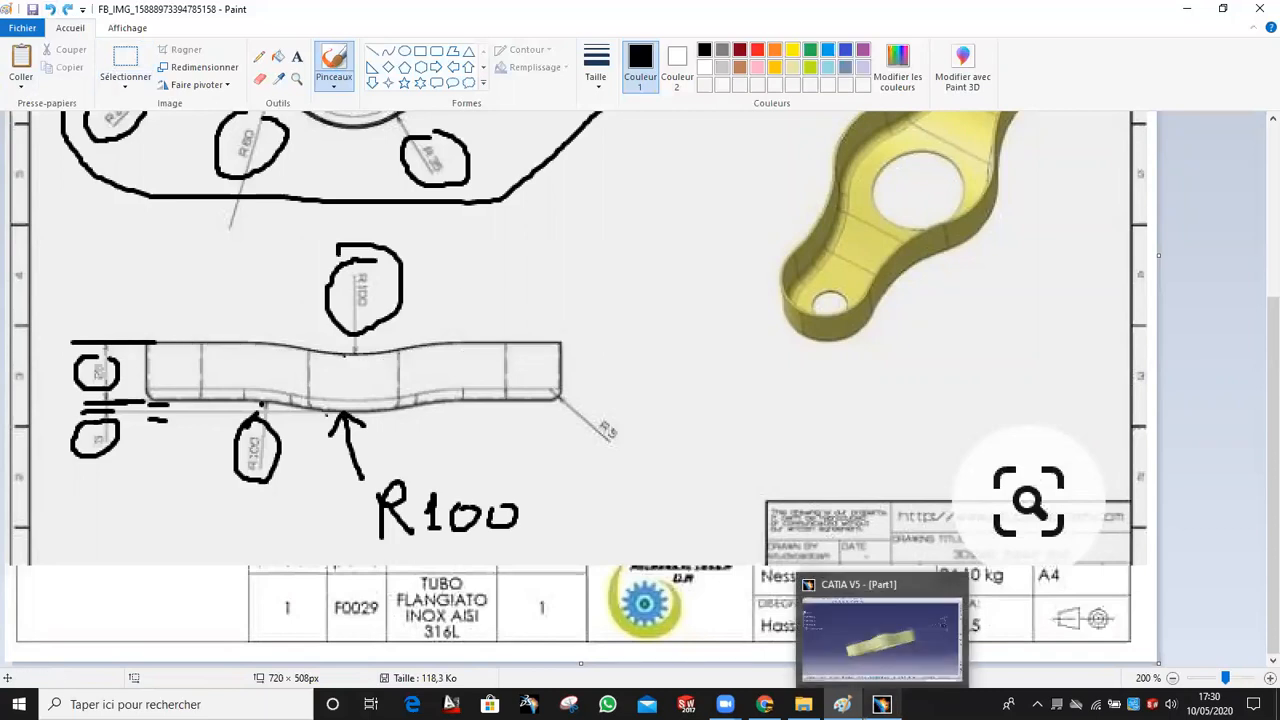
Mark the side view's wall height and the level difference of its curved upper edge, and undo these strokes.
click(366, 424)
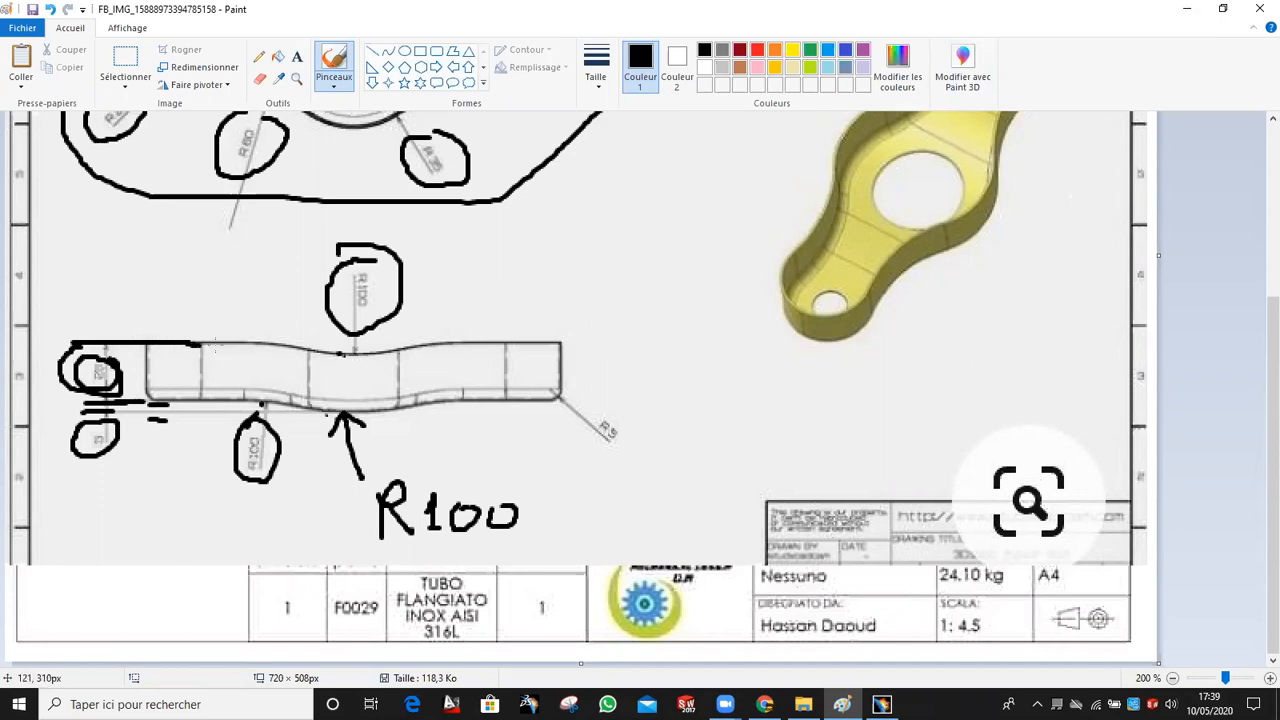
drag(458, 349, 578, 343)
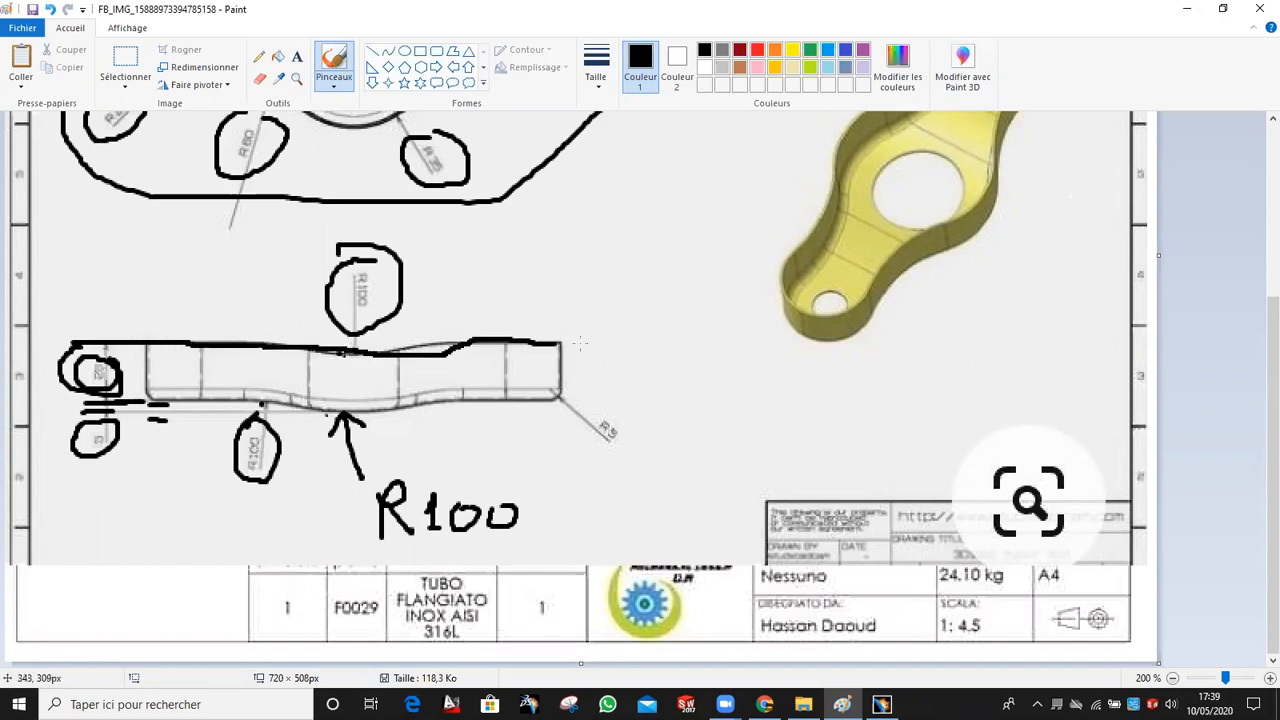
drag(290, 352, 596, 350)
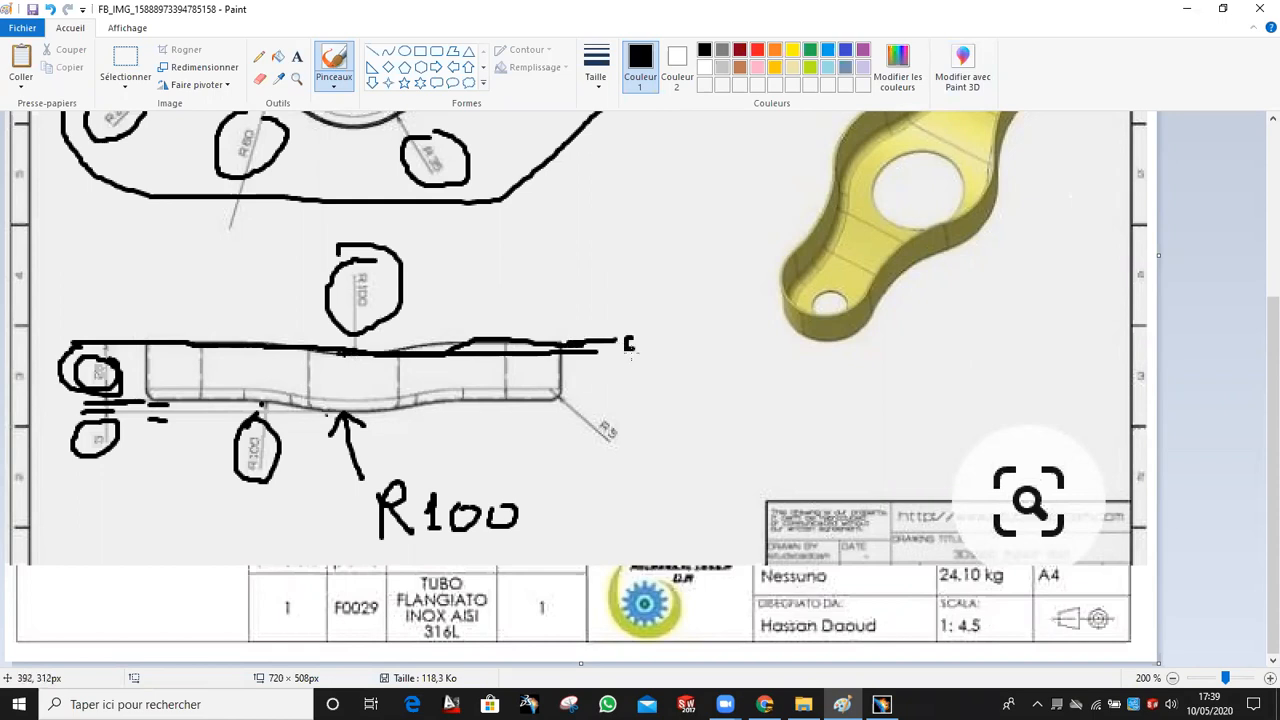
click(51, 9)
click(51, 9)
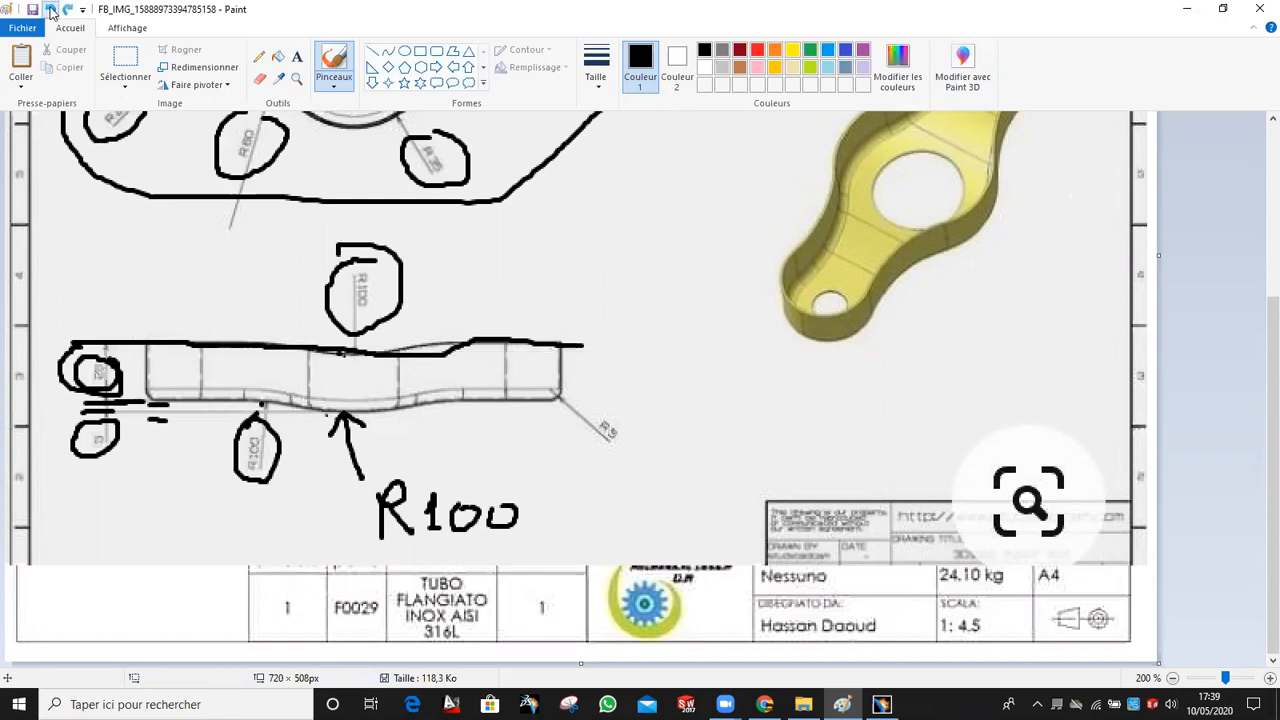
click(51, 9)
click(51, 9)
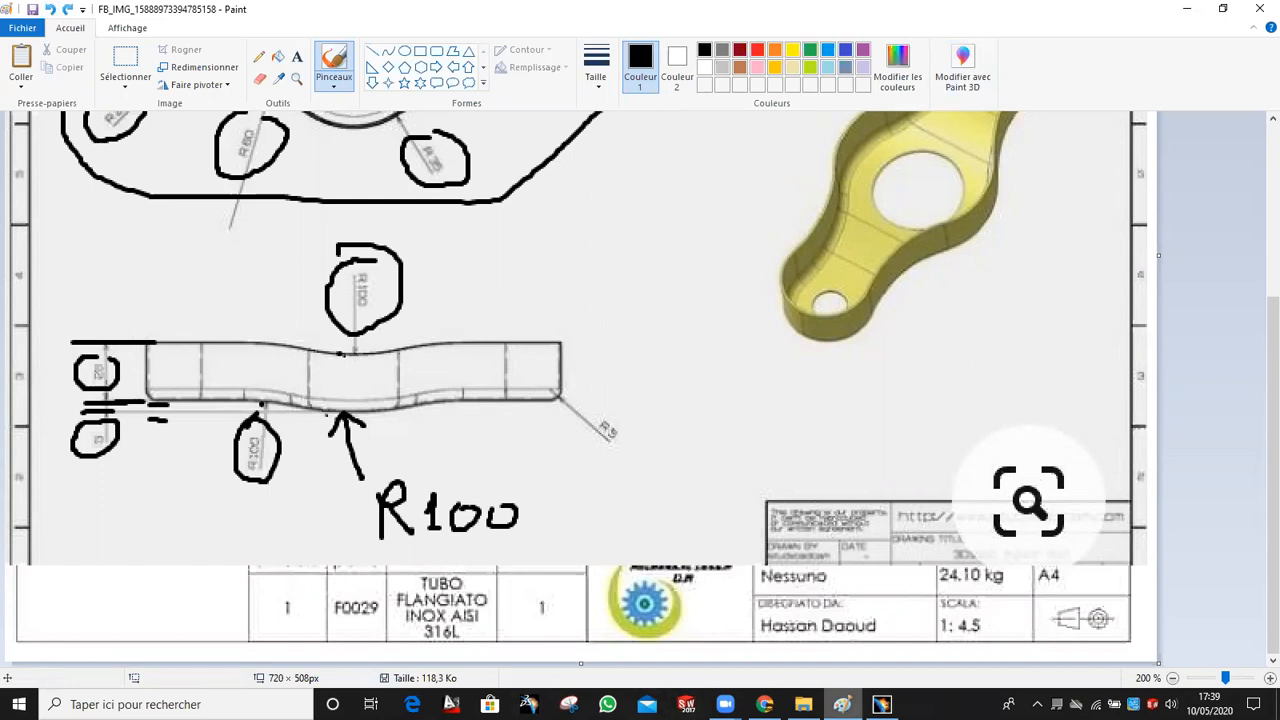
Switch back to CATIA and open a new sketch on the zx plane.
click(881, 704)
middle_drag(617, 241, 686, 320)
click(651, 323)
click(1226, 214)
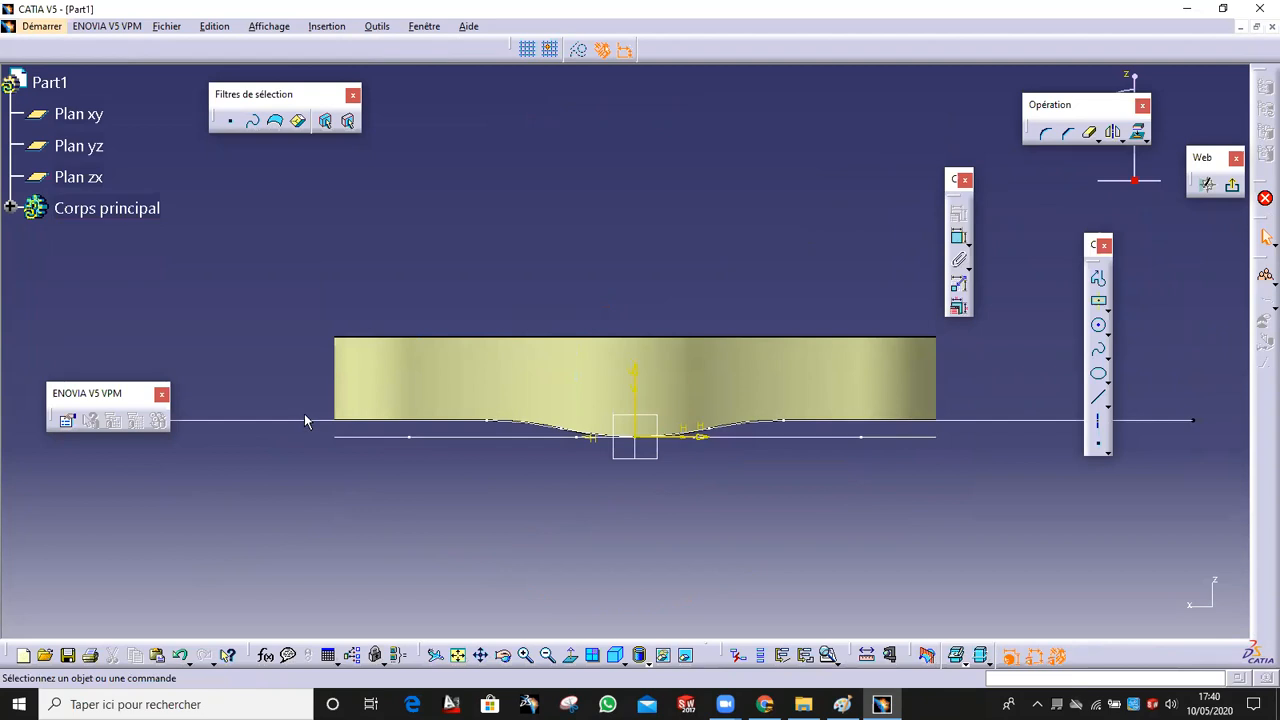
Project the five edges of the curved base profile into the new sketch.
click(306, 421)
ctrl+click(518, 424)
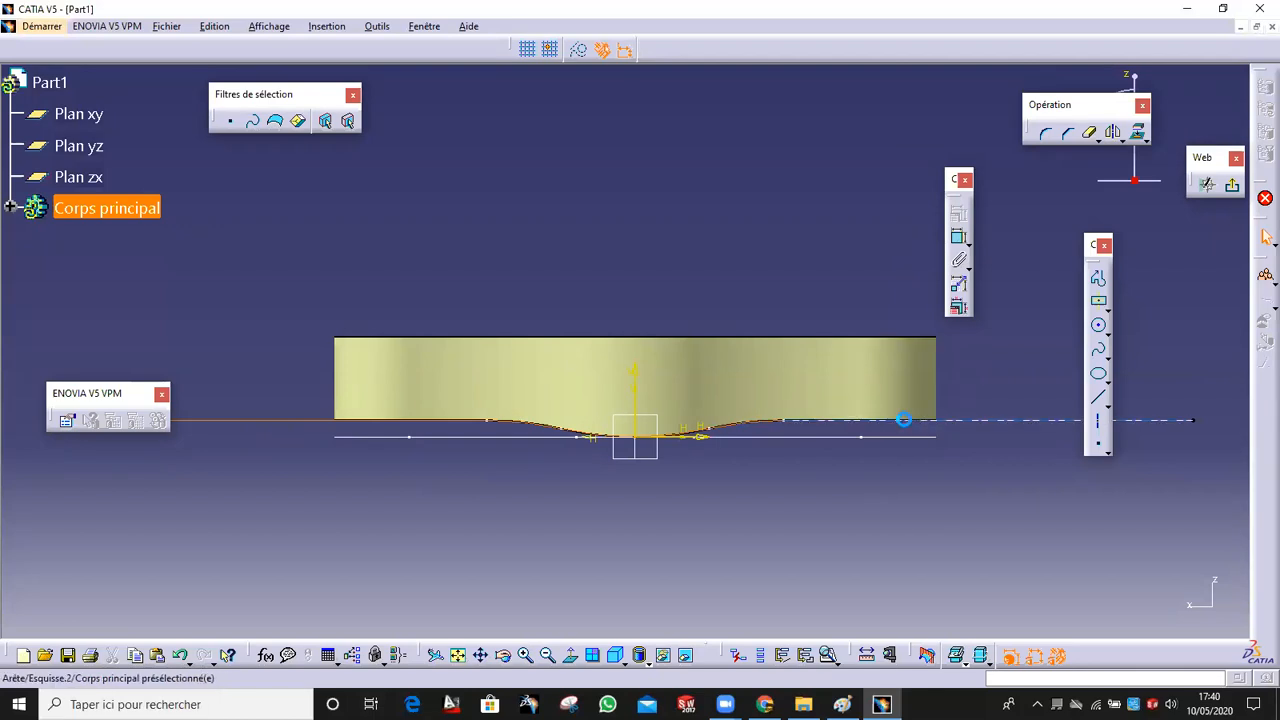
ctrl+click(940, 422)
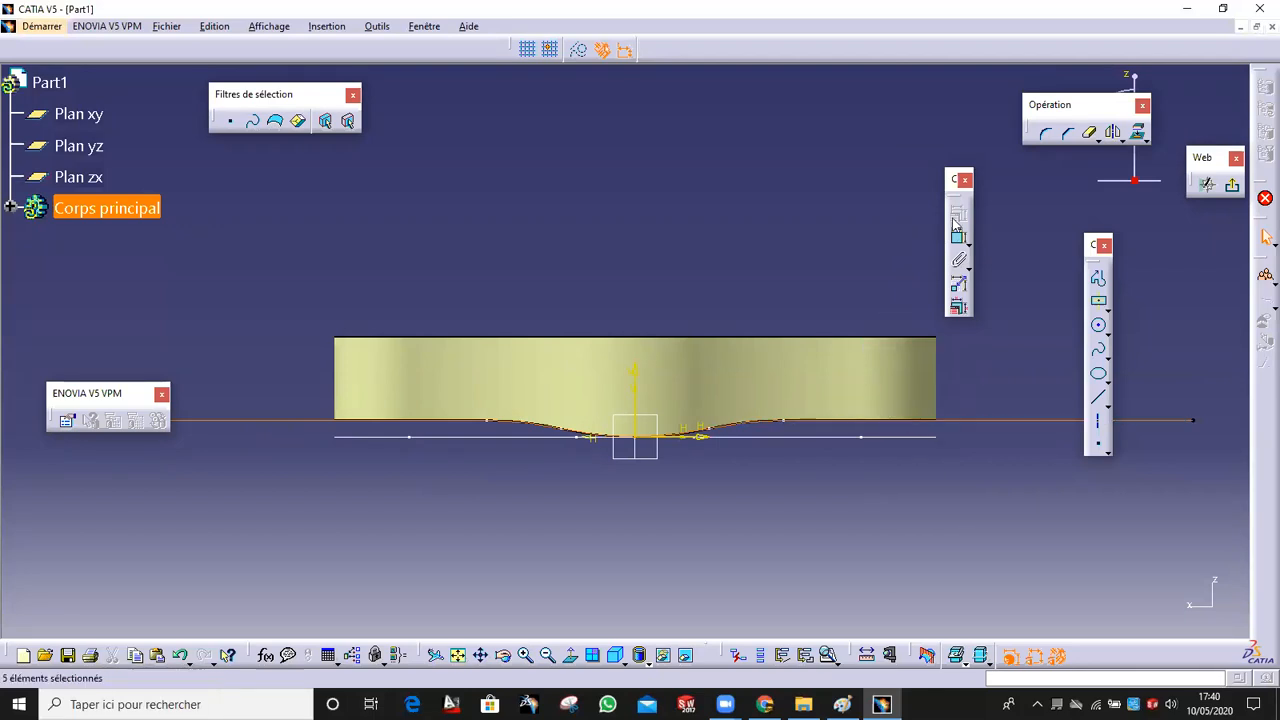
click(1138, 133)
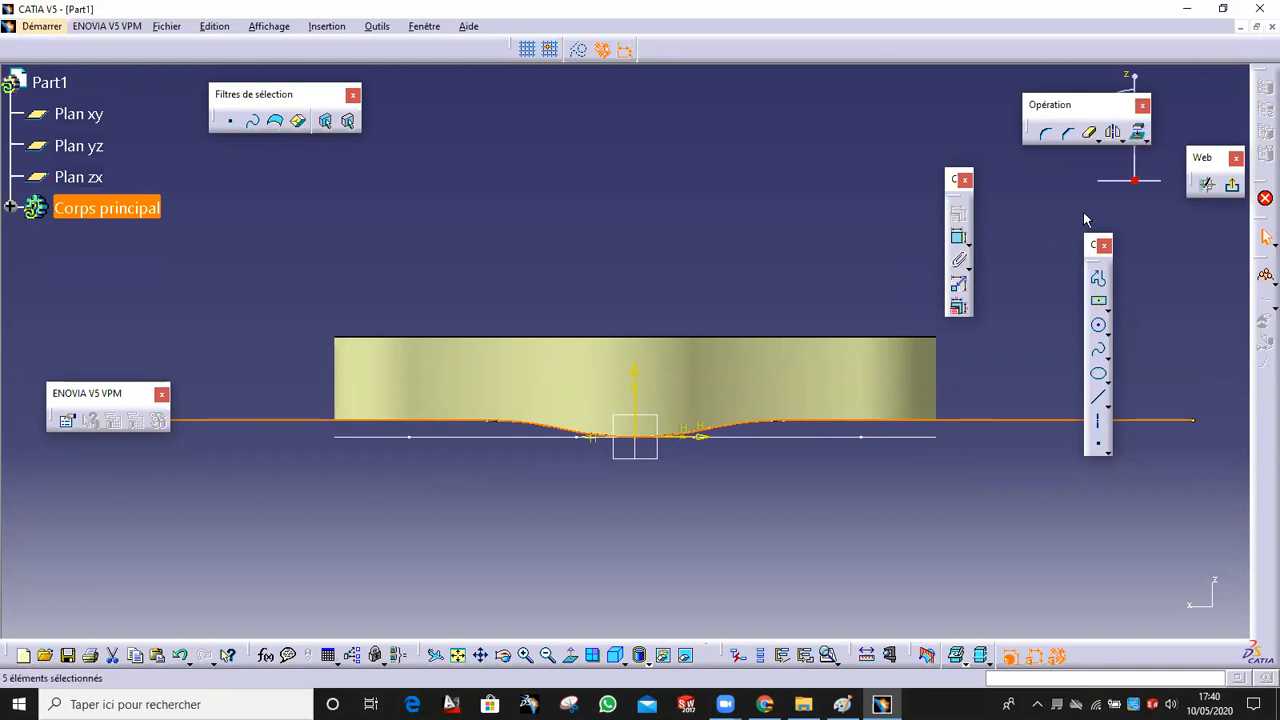
Translate one copy of the projected base profile 25 mm vertically upward from the sketch origin.
click(1119, 143)
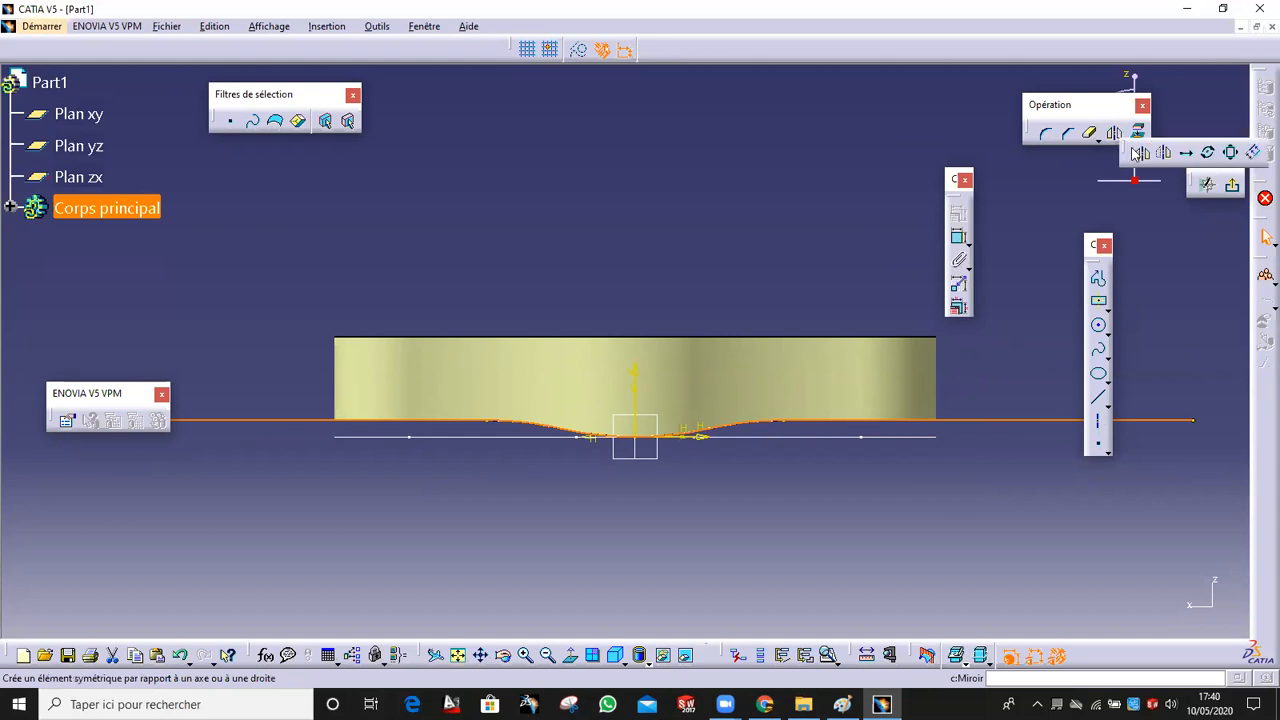
click(1187, 153)
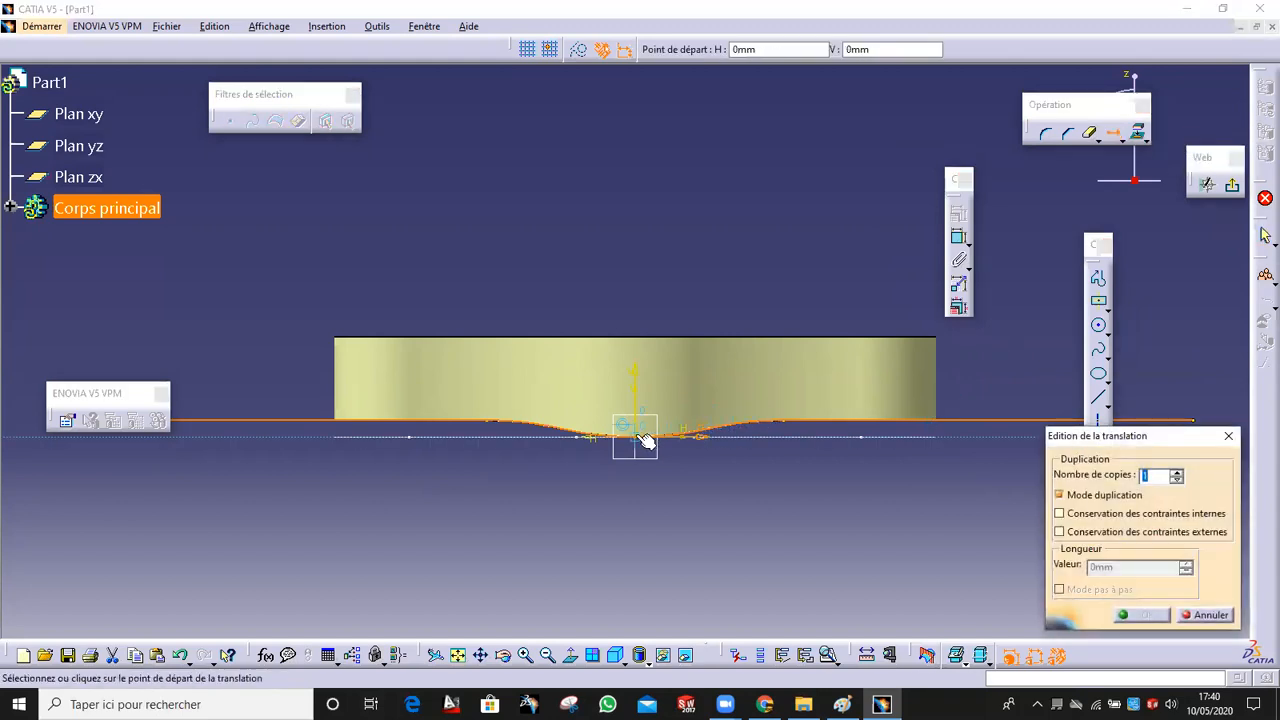
scroll(651, 377, up, 3)
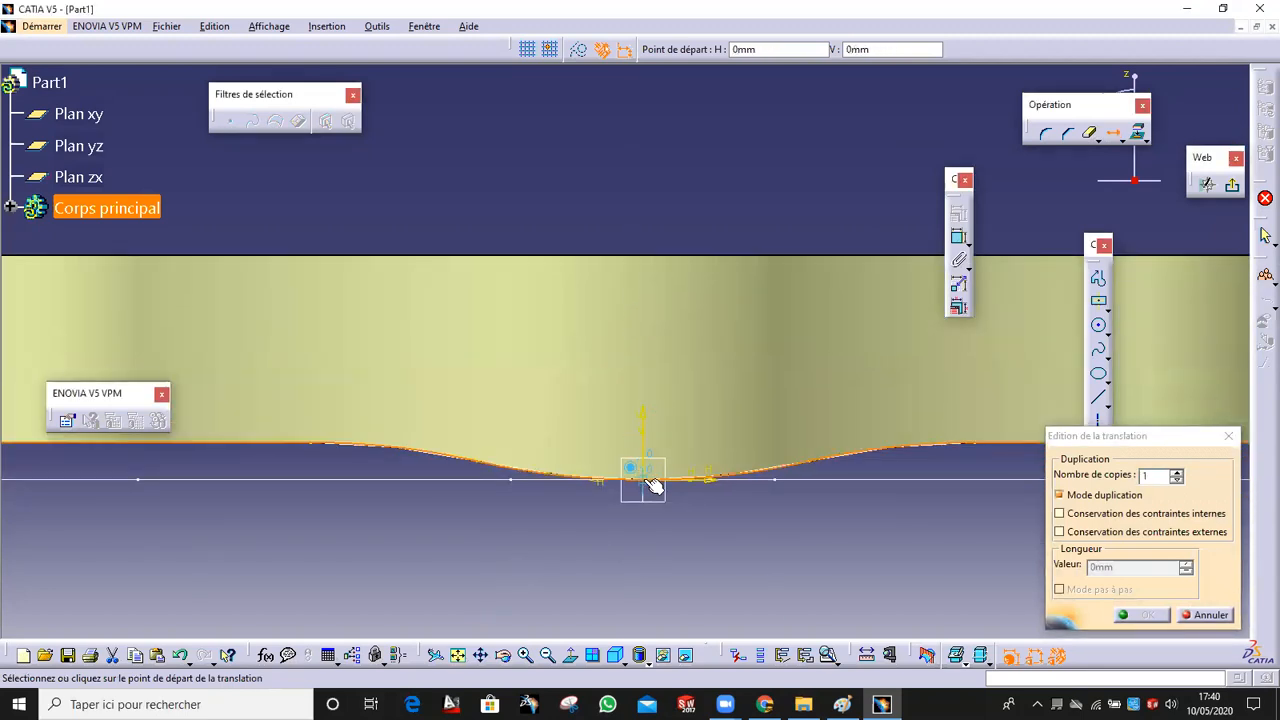
click(652, 486)
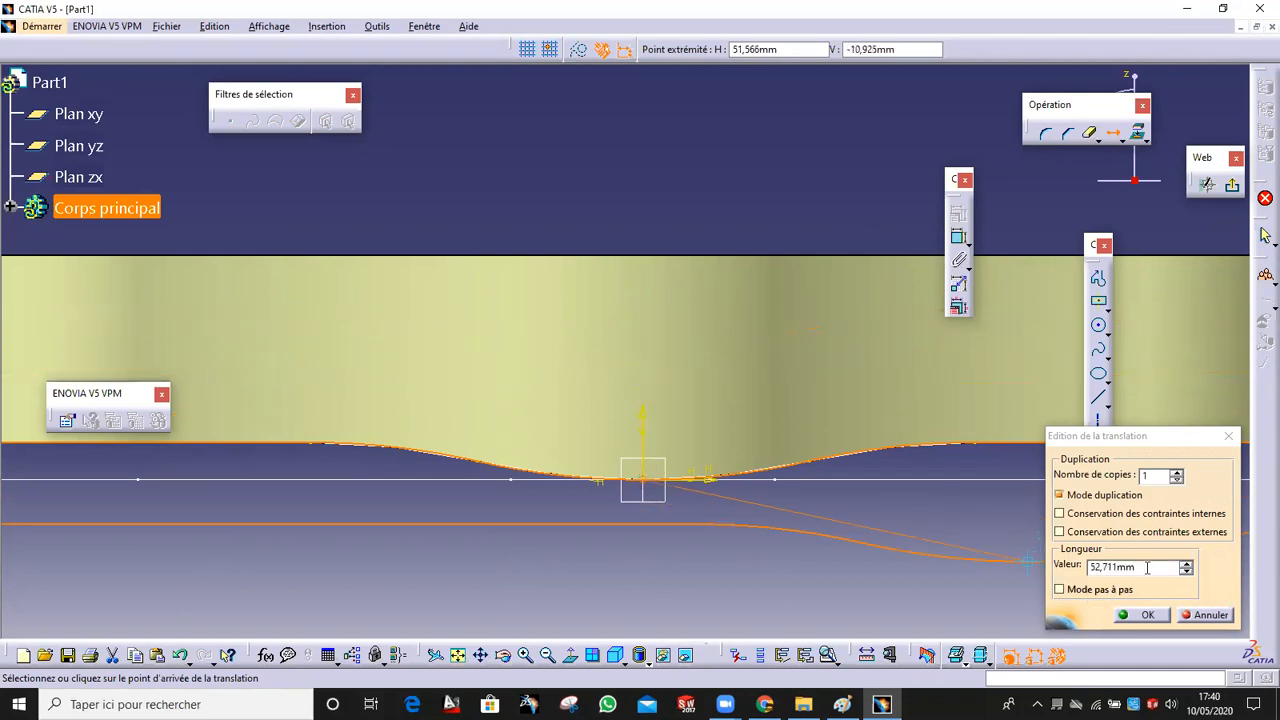
click(1101, 567)
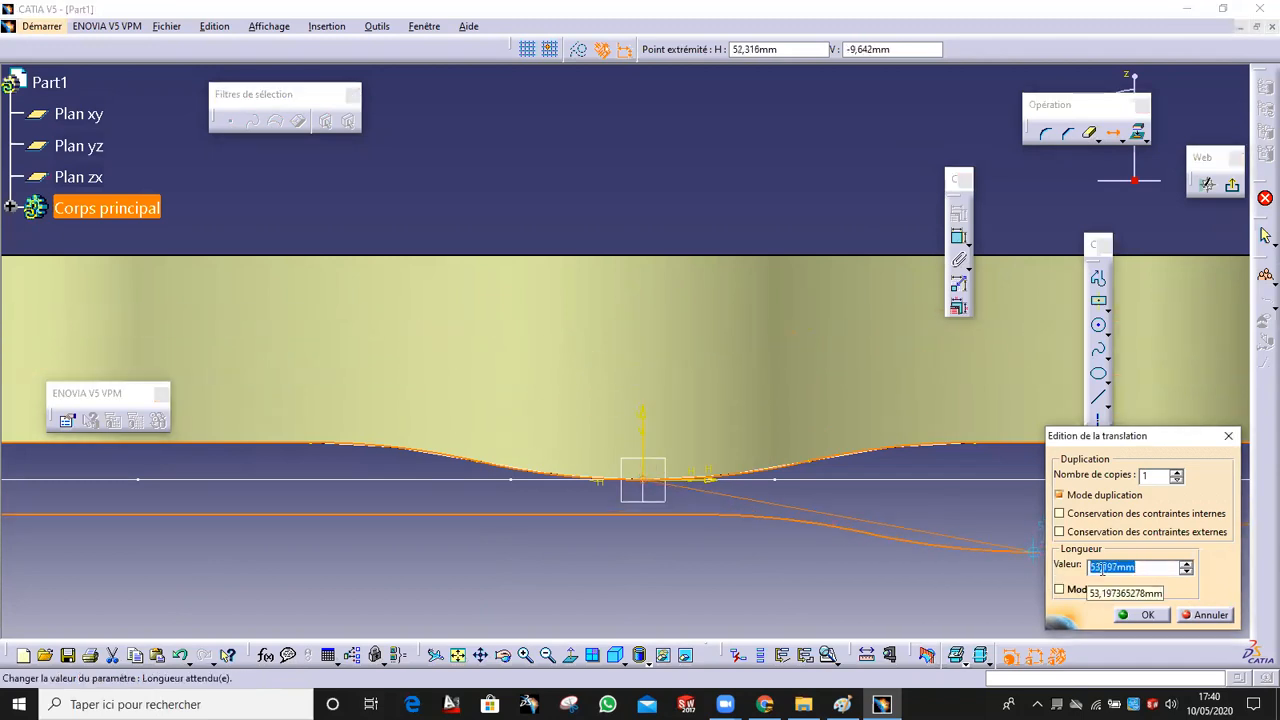
text(25)
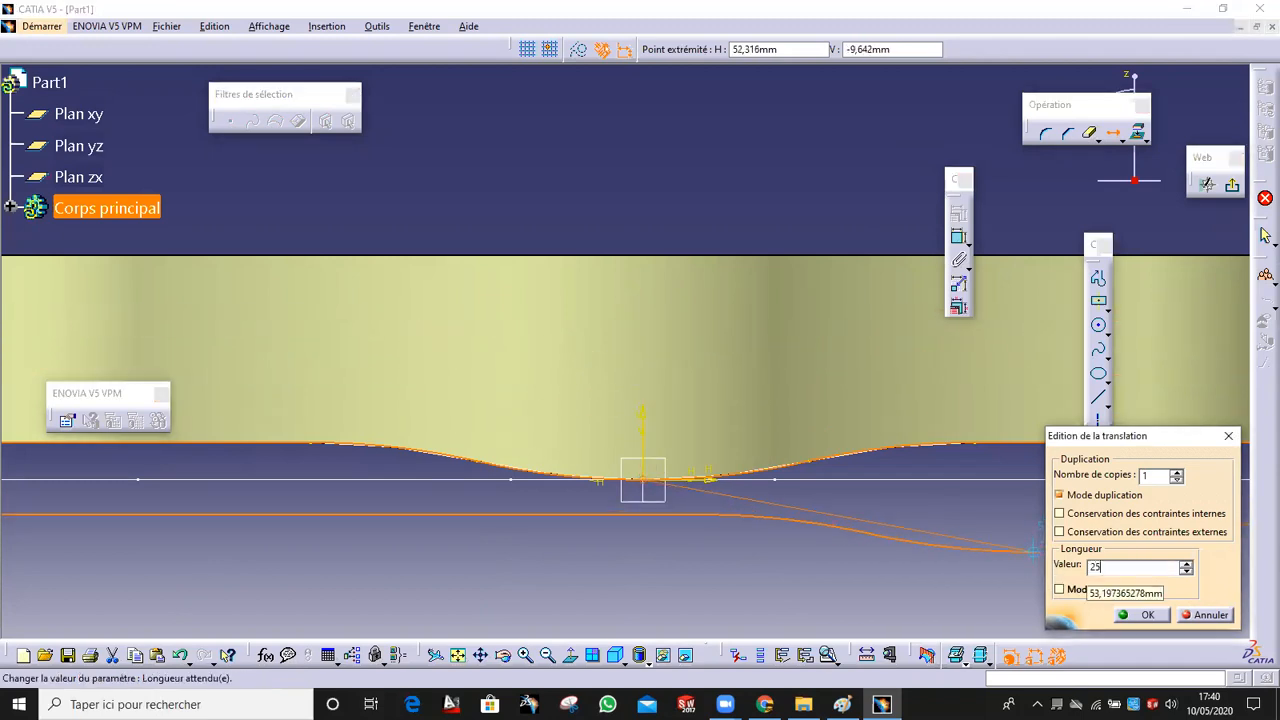
click(1147, 614)
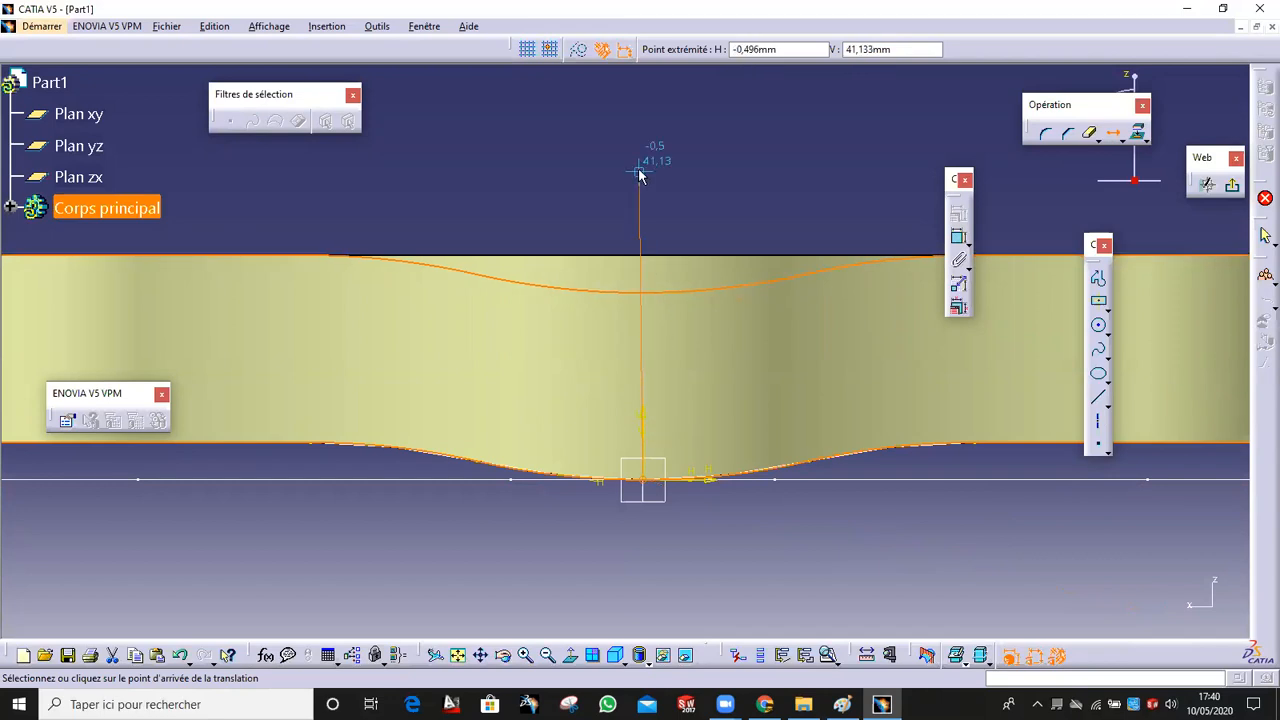
click(641, 397)
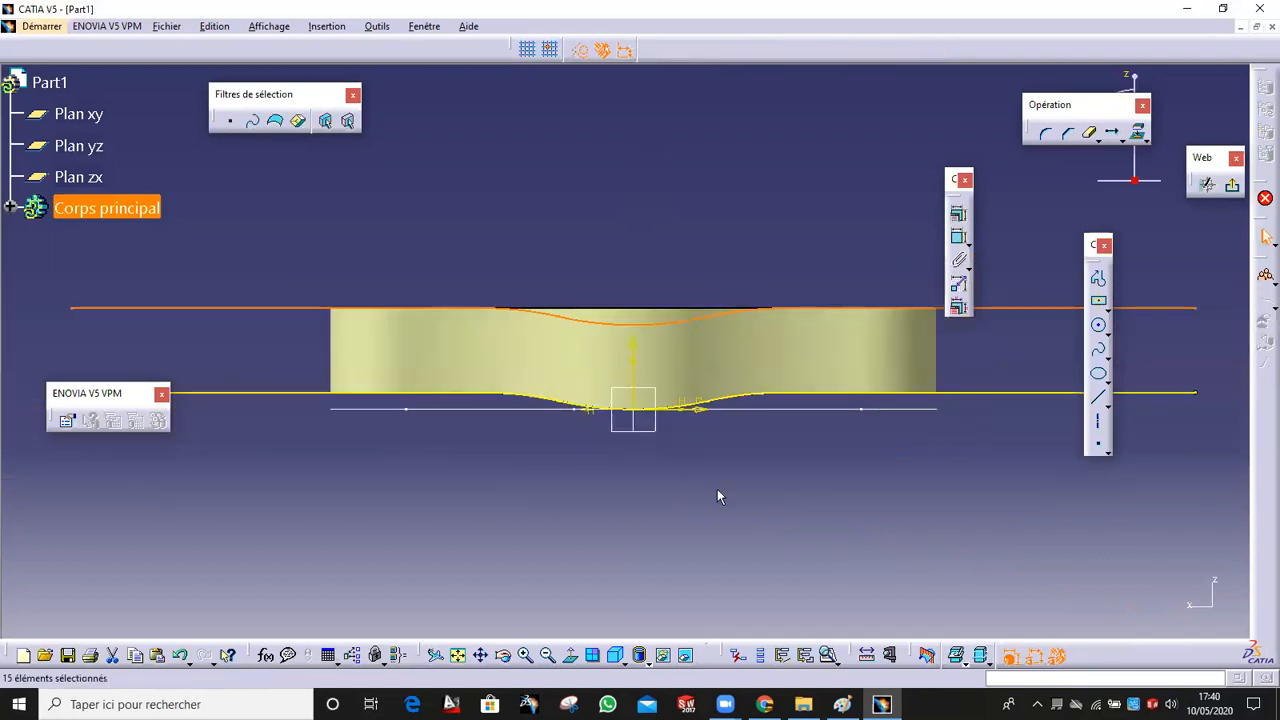
Convert the five projected edges of the curved base profile to construction elements.
click(1034, 393)
ctrl+click(741, 395)
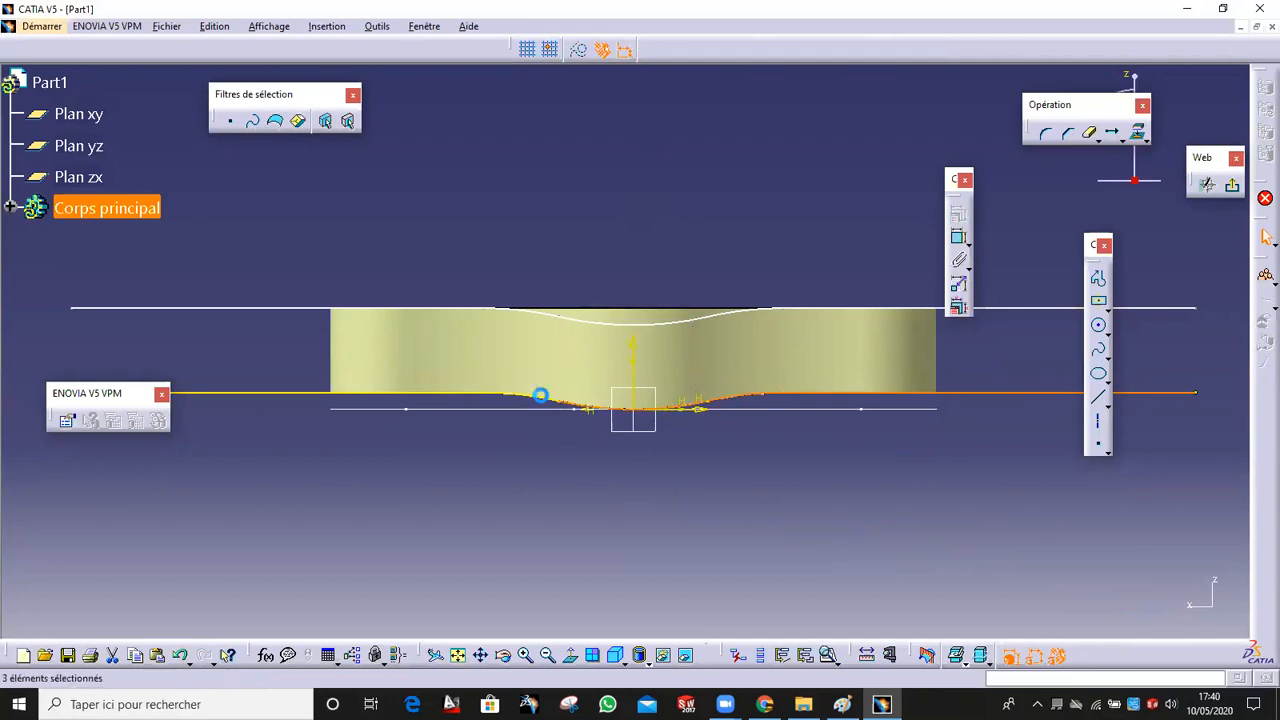
ctrl+click(440, 392)
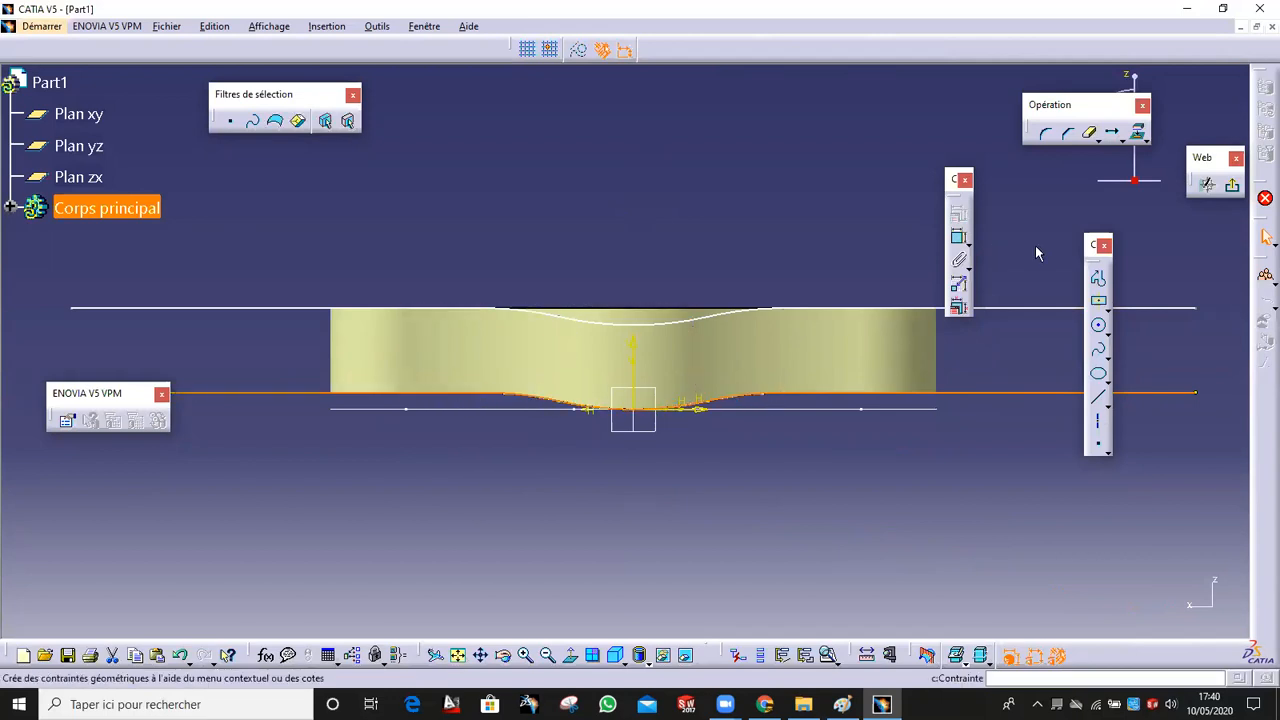
click(580, 50)
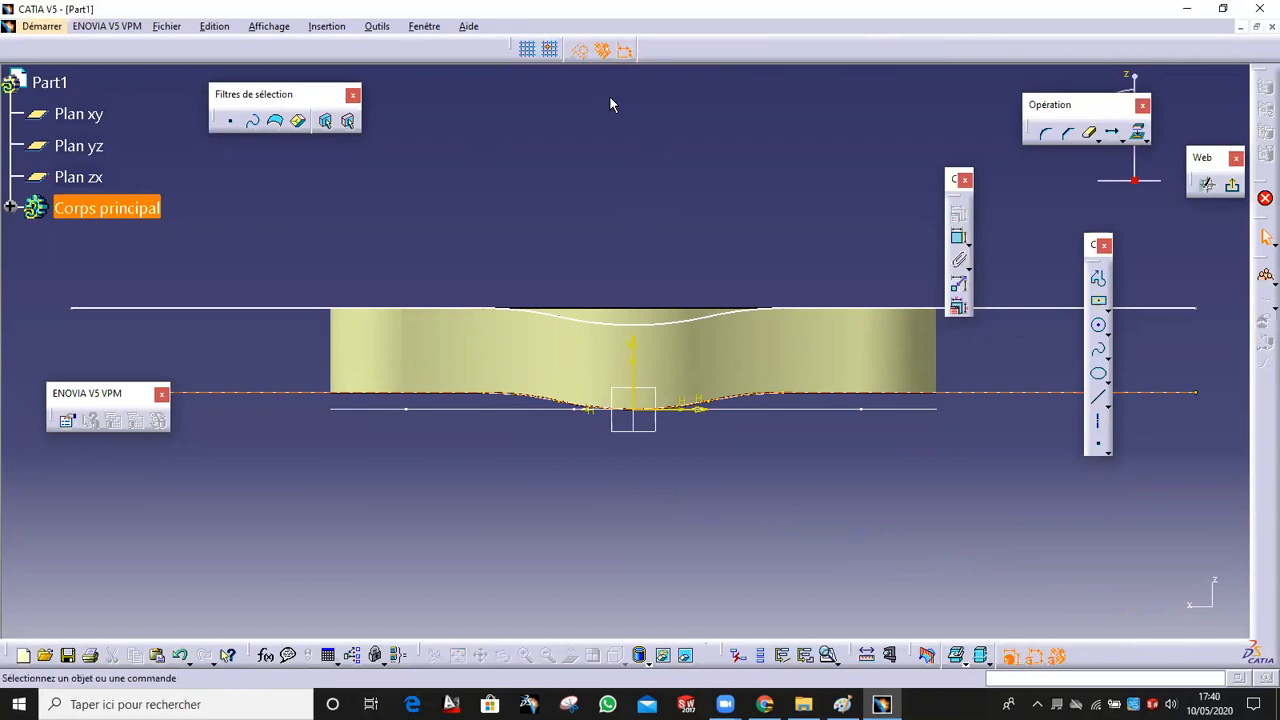
Constrain the copied profile's right straight line to be coincident with the wall's top edge.
middle_drag(698, 228, 711, 336)
ctrl+middle_drag(808, 250, 813, 363)
ctrl+middle_drag(976, 428, 987, 394)
middle_drag(797, 336, 817, 388)
middle_drag(833, 344, 813, 347)
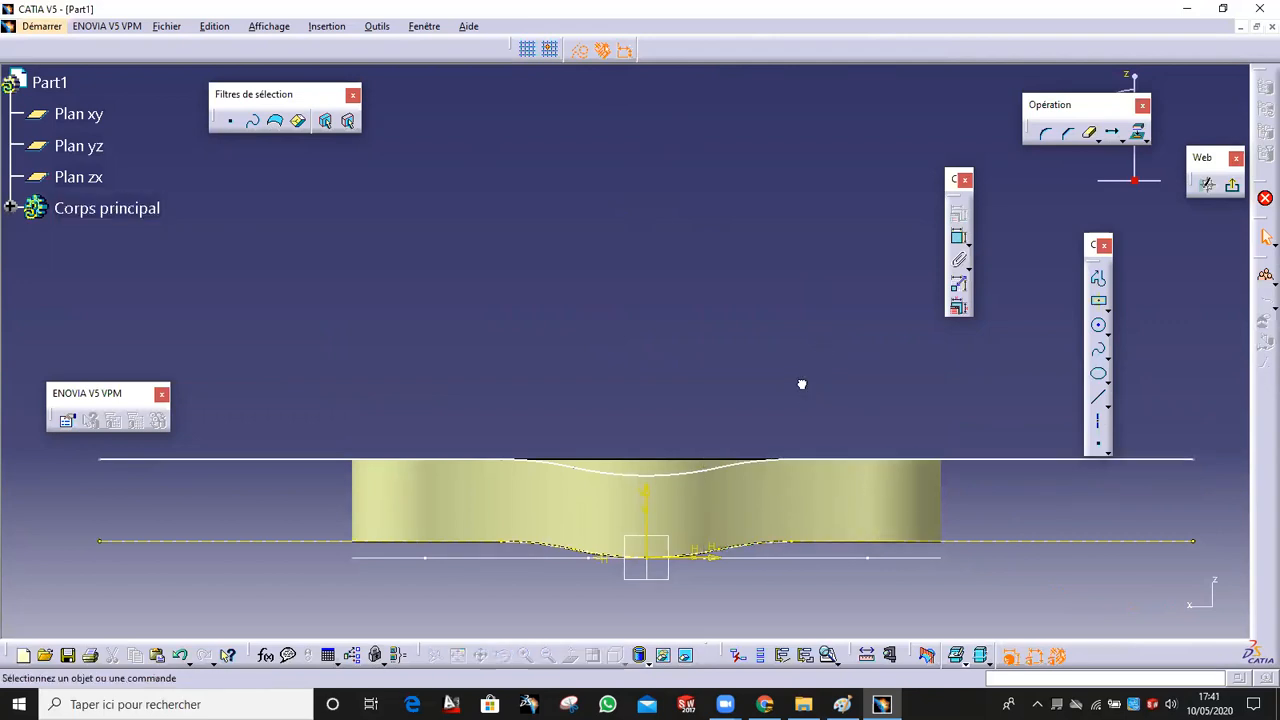
click(697, 464)
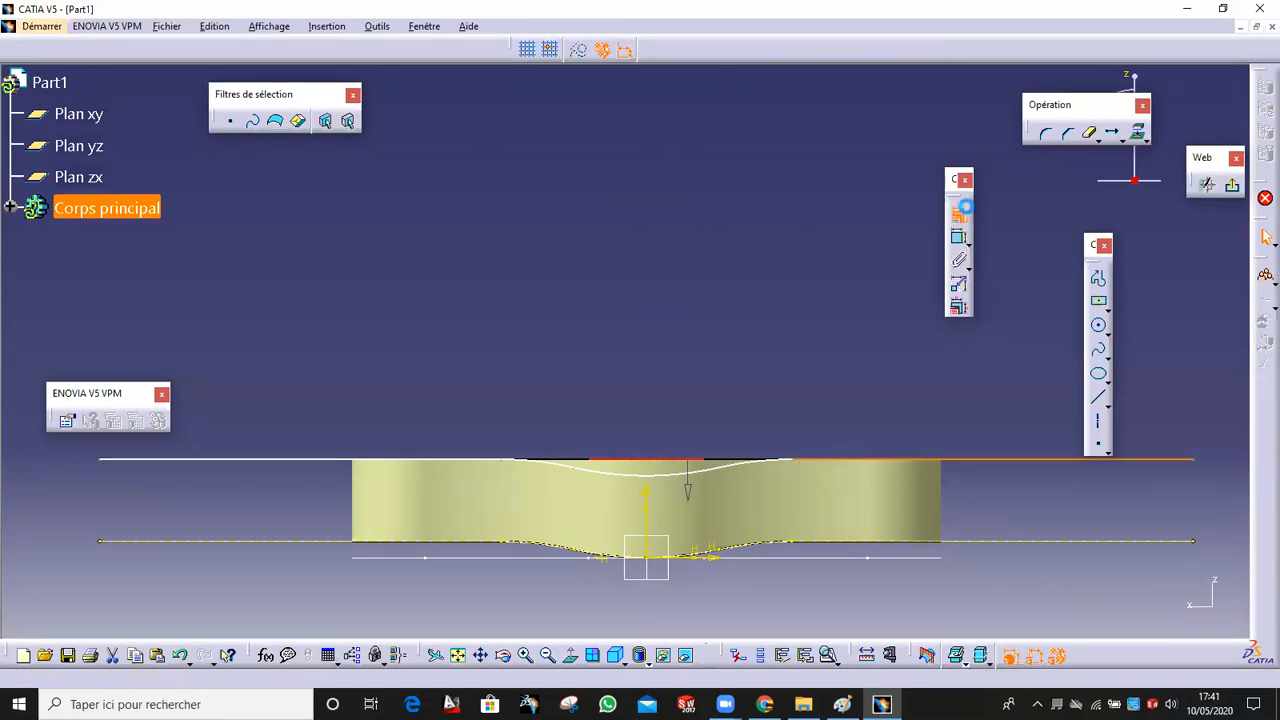
click(957, 212)
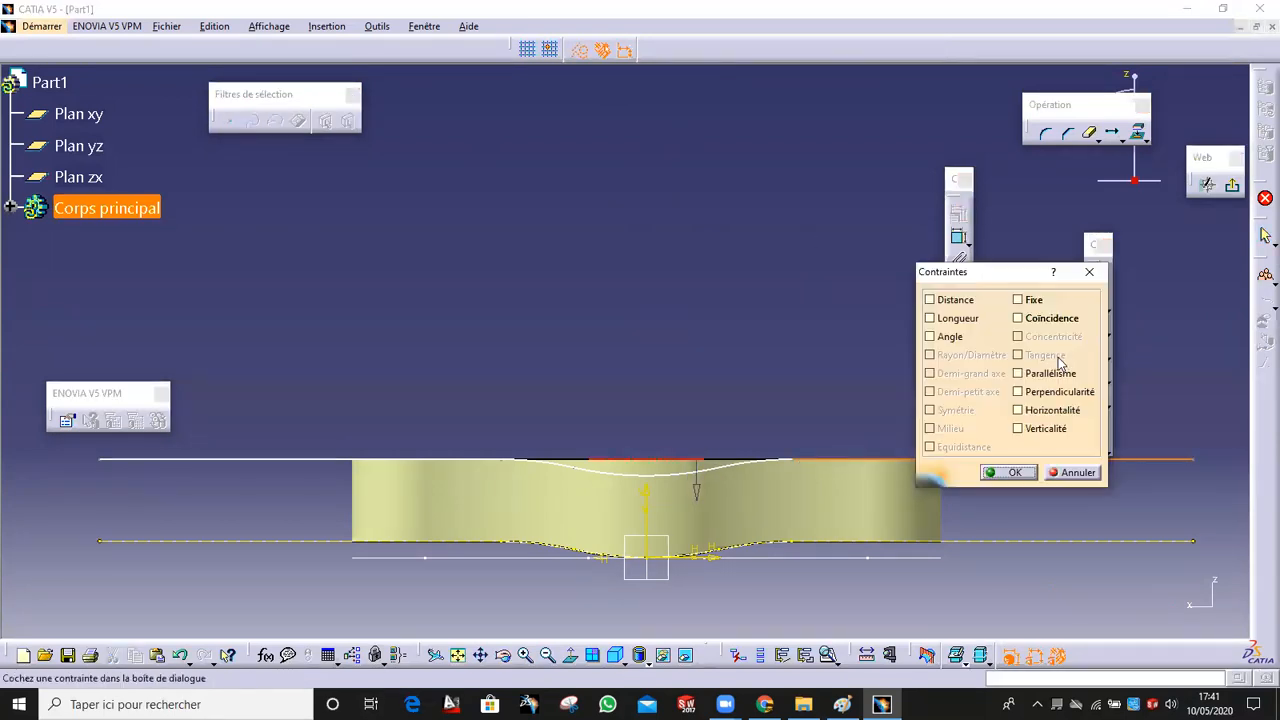
click(1010, 472)
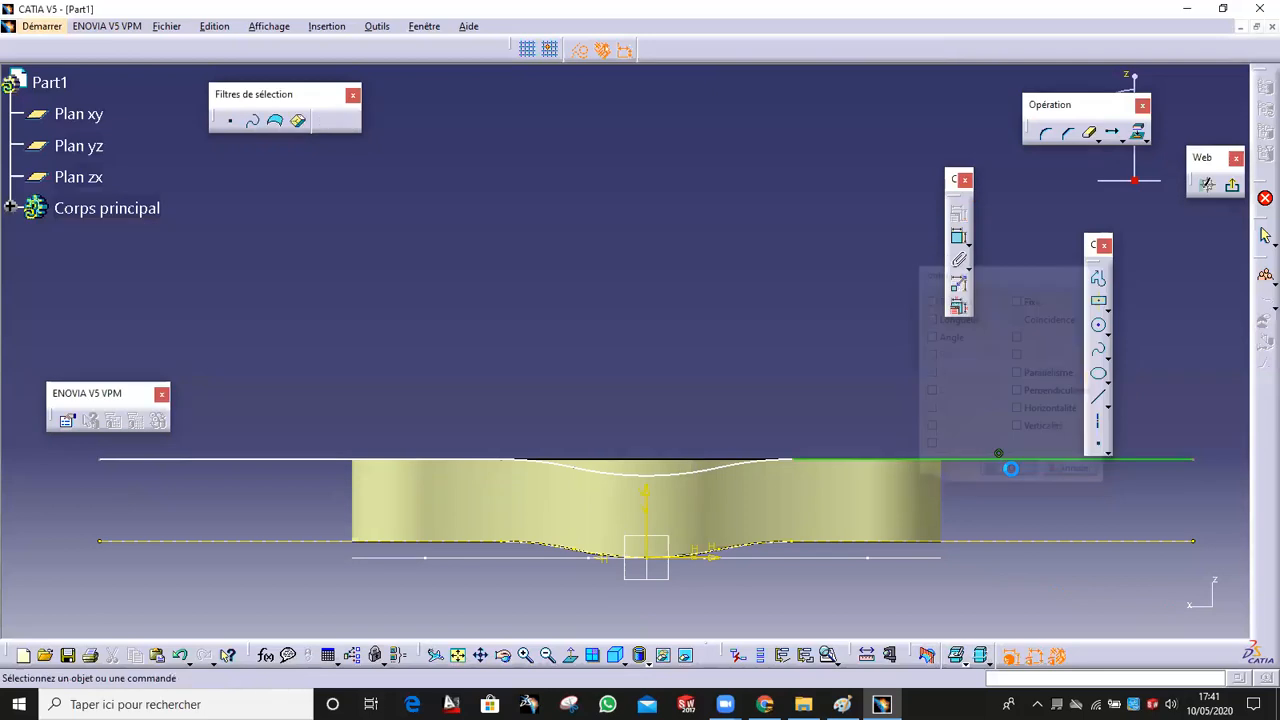
Constrain the two straight lines of the upper profile to be symmetric about the vertical axis.
click(229, 459)
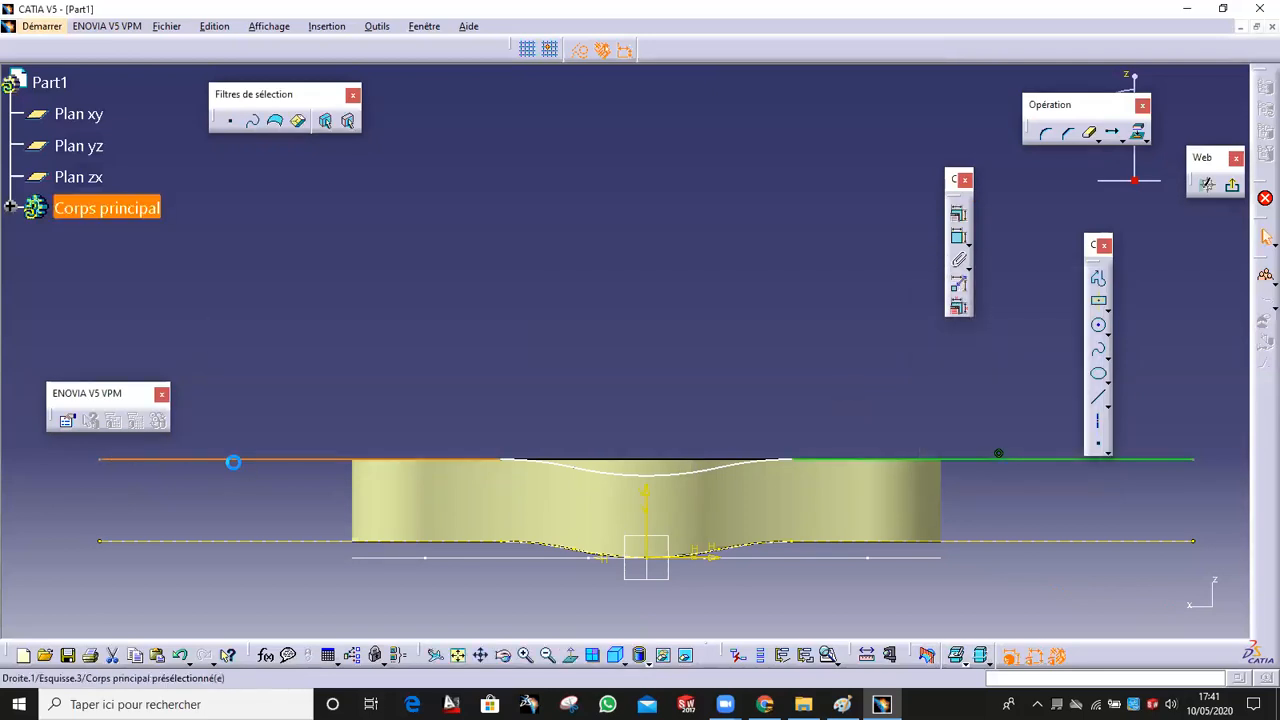
ctrl+click(1010, 467)
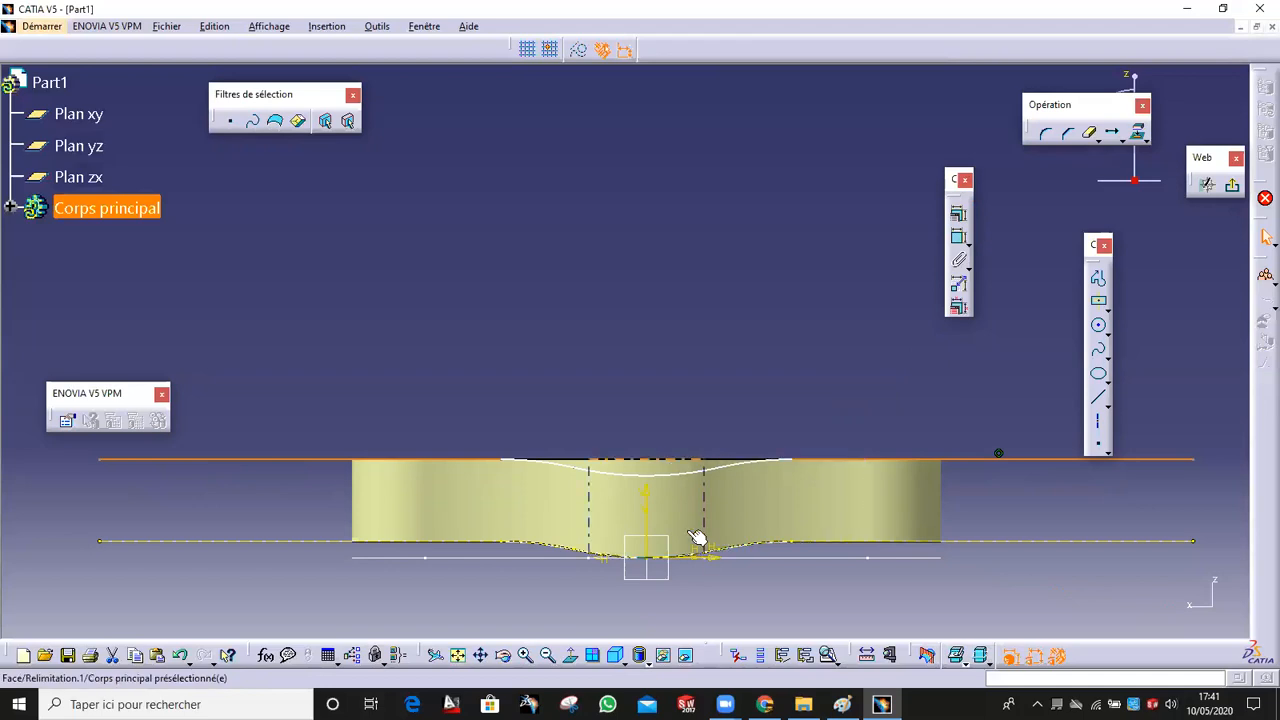
click(958, 213)
click(955, 410)
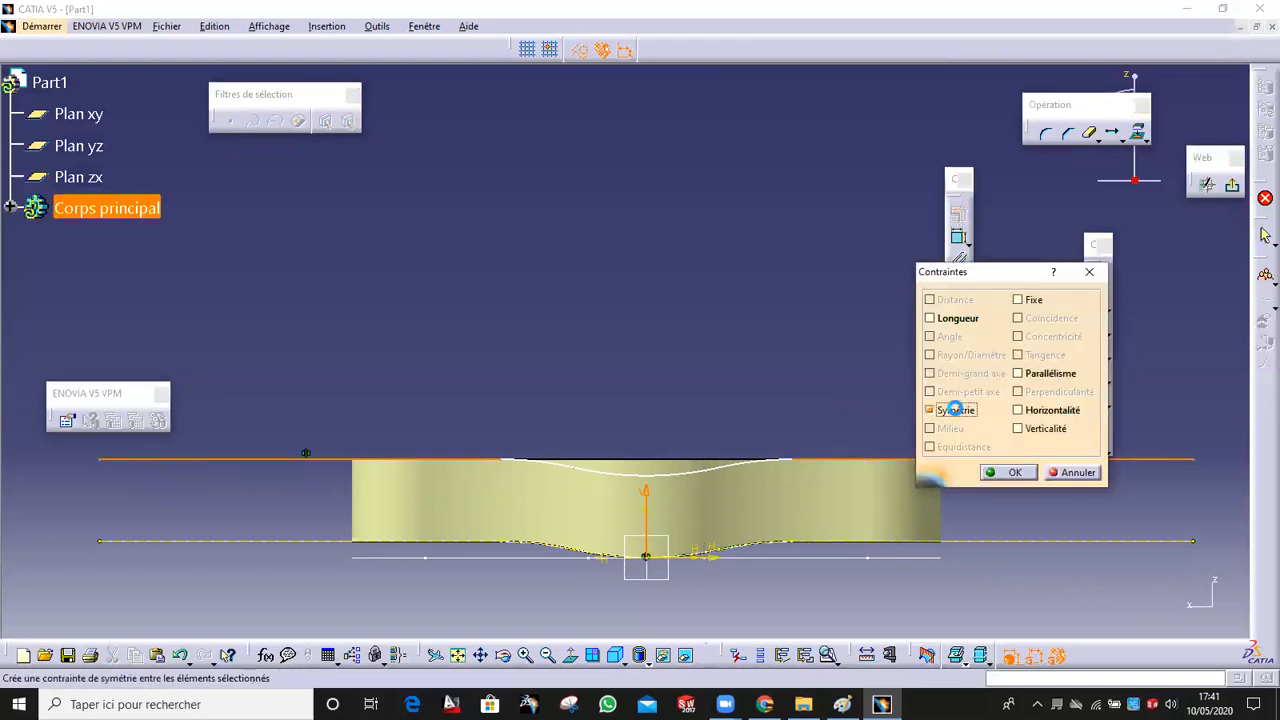
click(1005, 472)
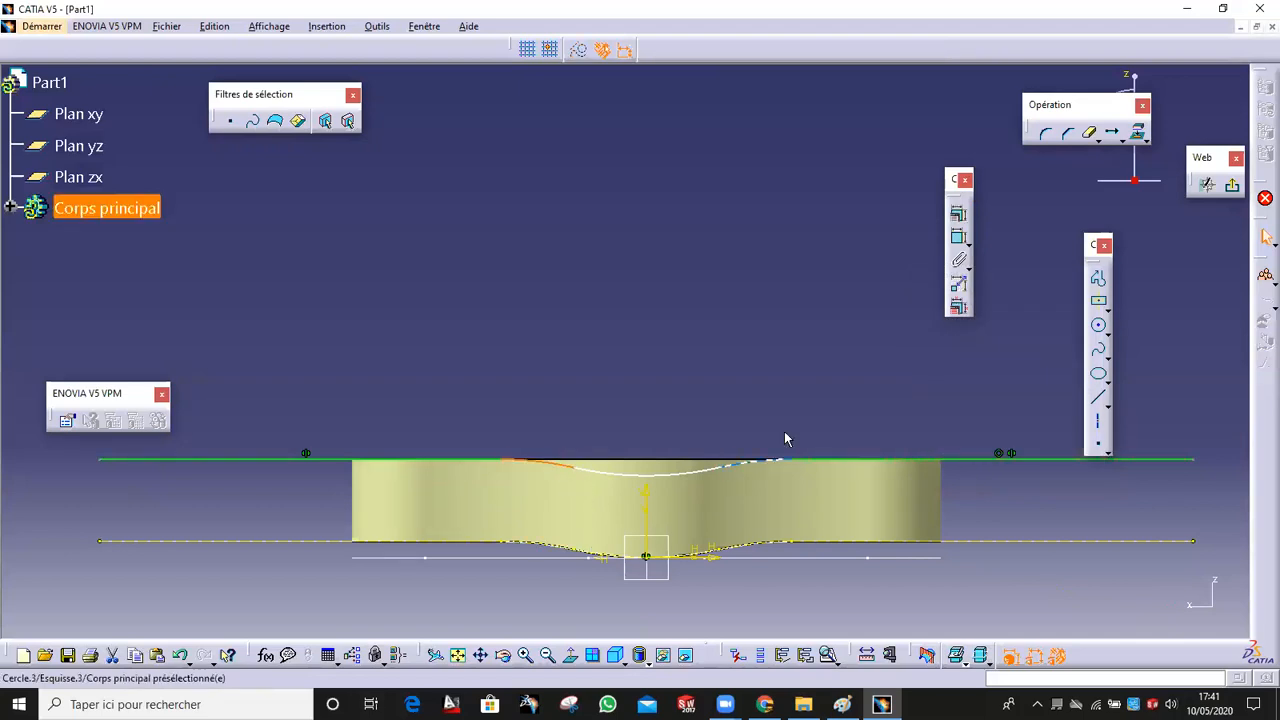
click(958, 213)
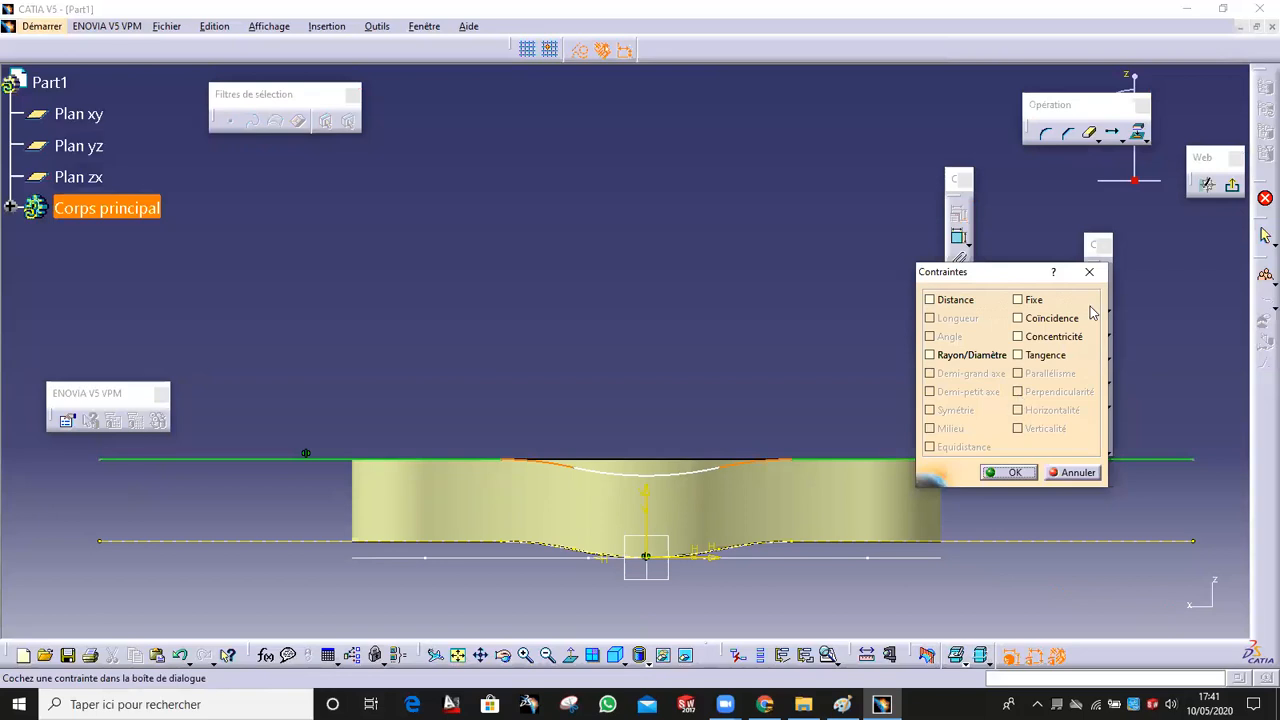
key(super)
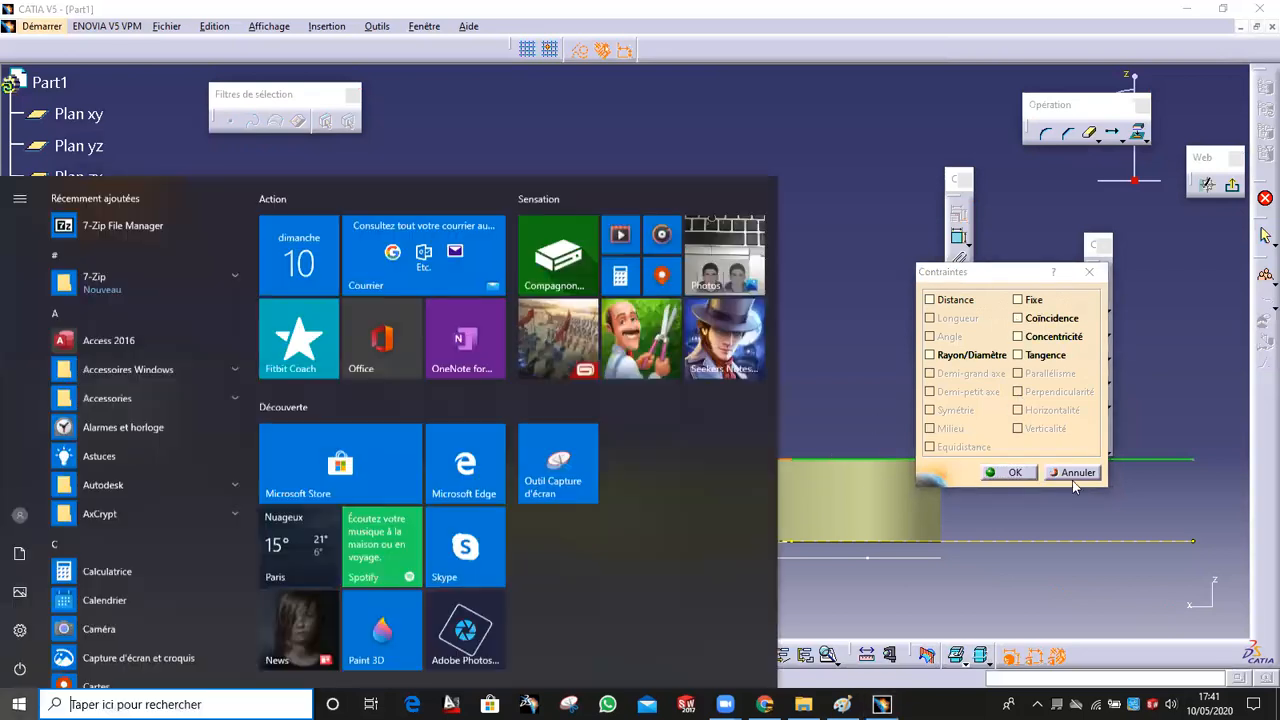
key(super)
click(1077, 474)
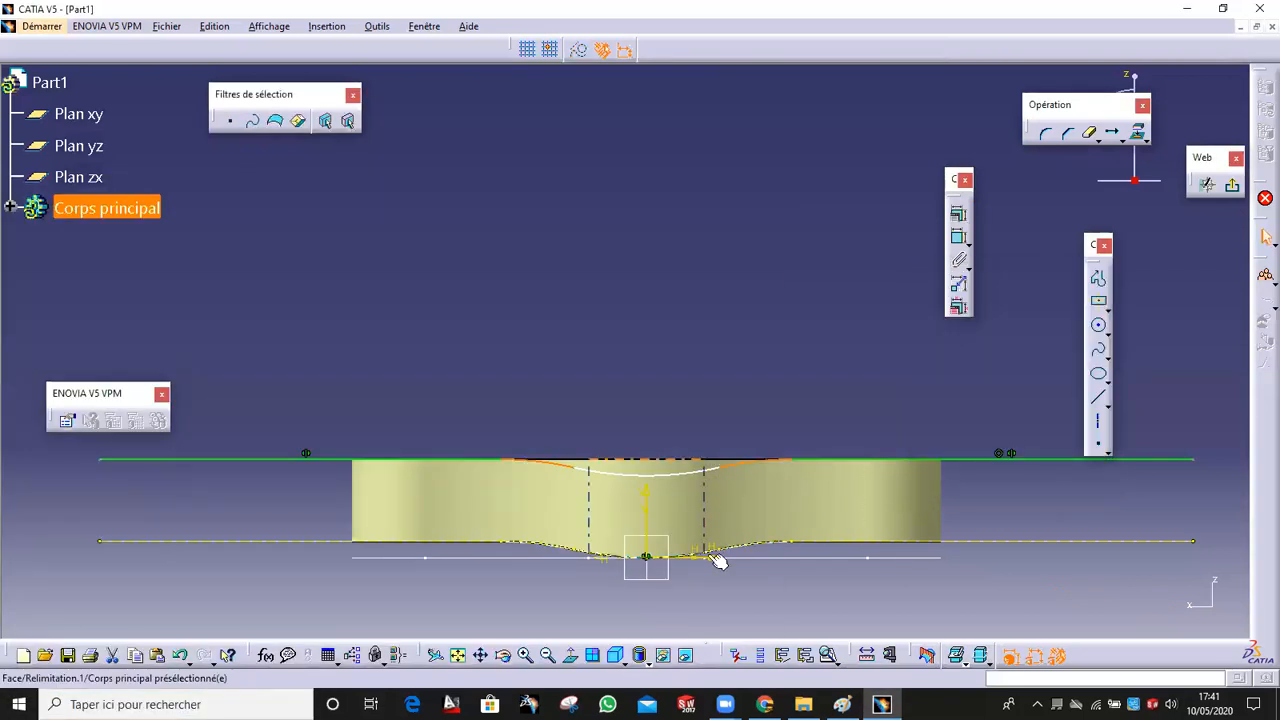
Constrain the two outer arcs of the upper profile to be symmetric about the vertical axis.
click(648, 506)
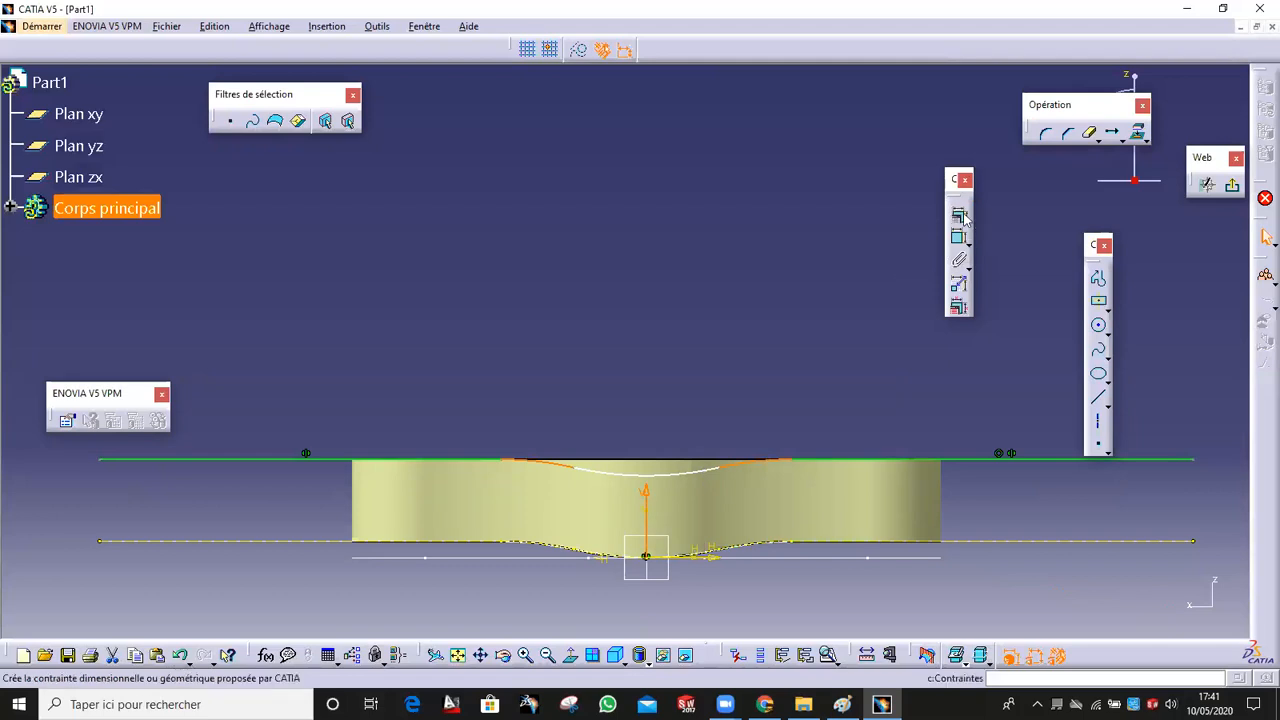
click(958, 214)
click(929, 410)
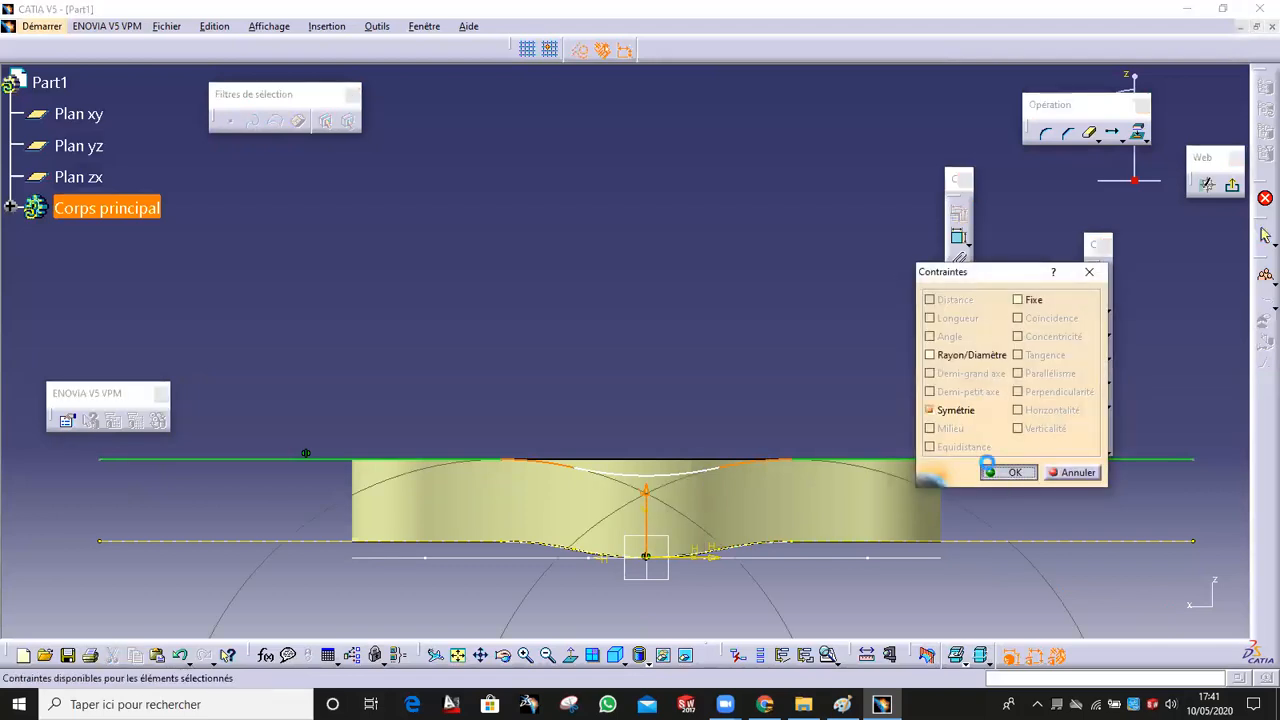
click(990, 470)
Dimension the dip's depth between the wall's top line and the central arc, and the radii of the central arc and the right outer arc.
click(960, 240)
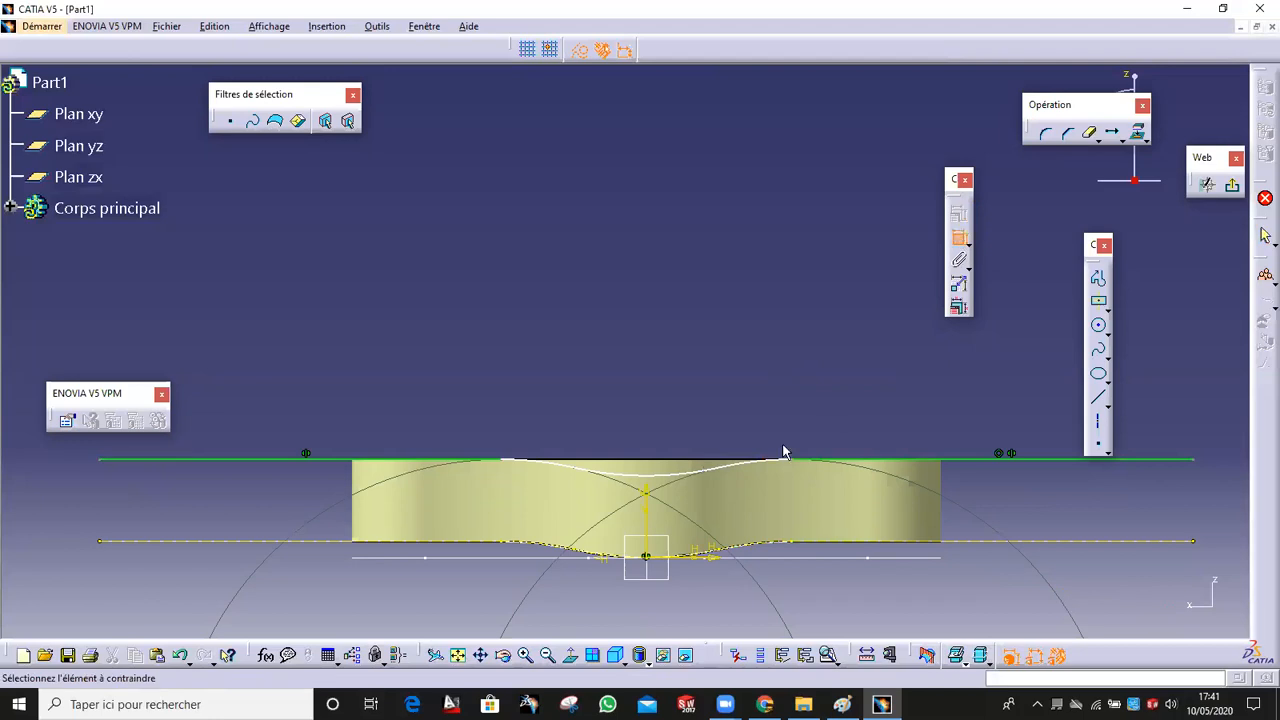
click(641, 468)
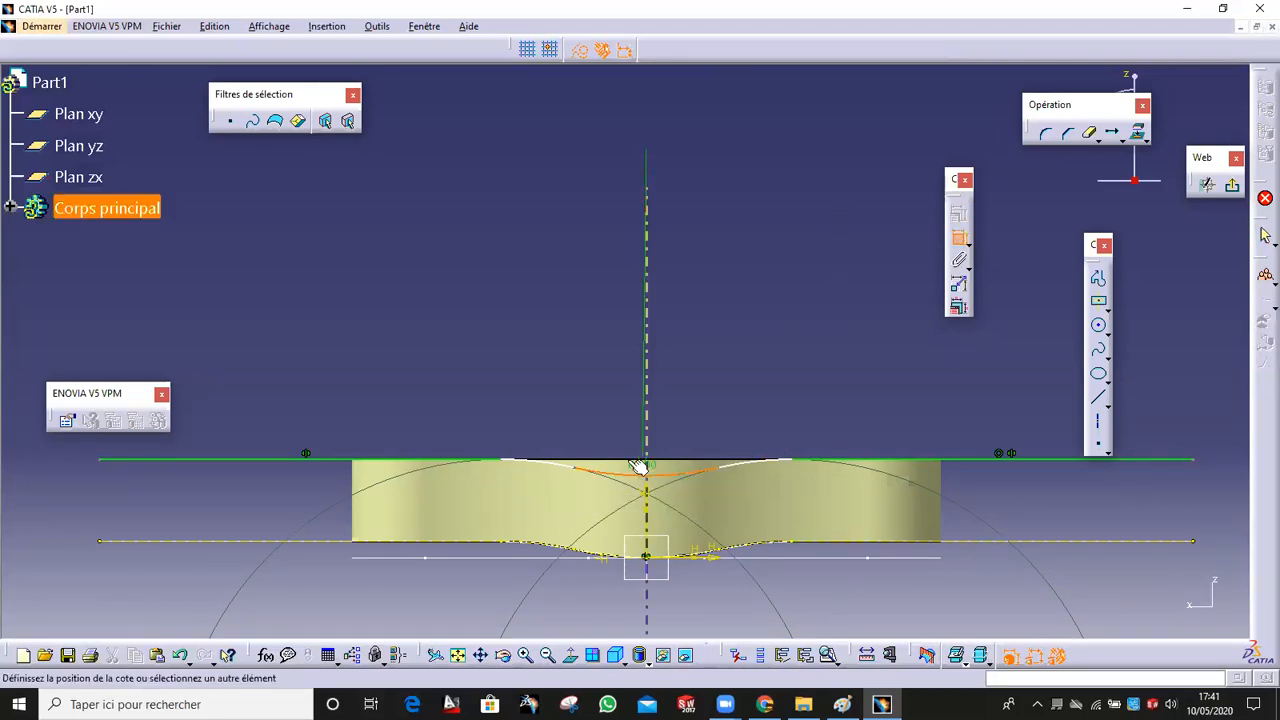
click(634, 460)
click(219, 476)
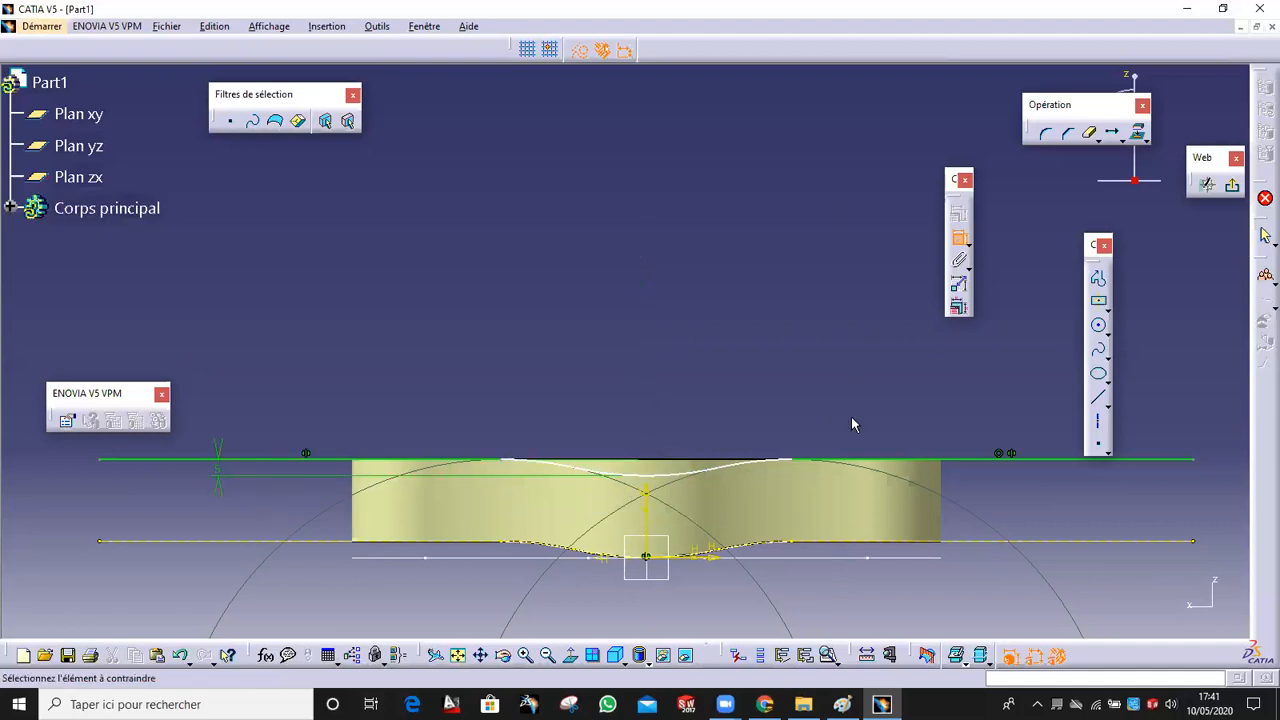
click(709, 471)
click(689, 340)
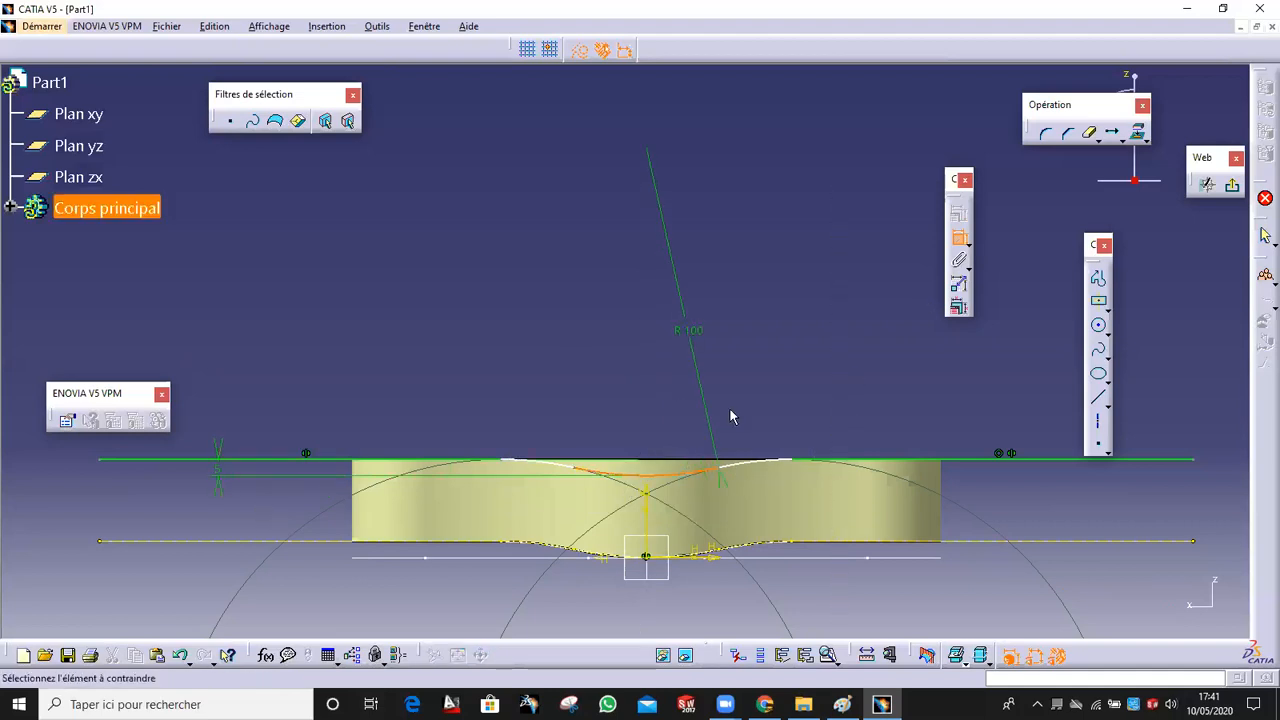
click(772, 292)
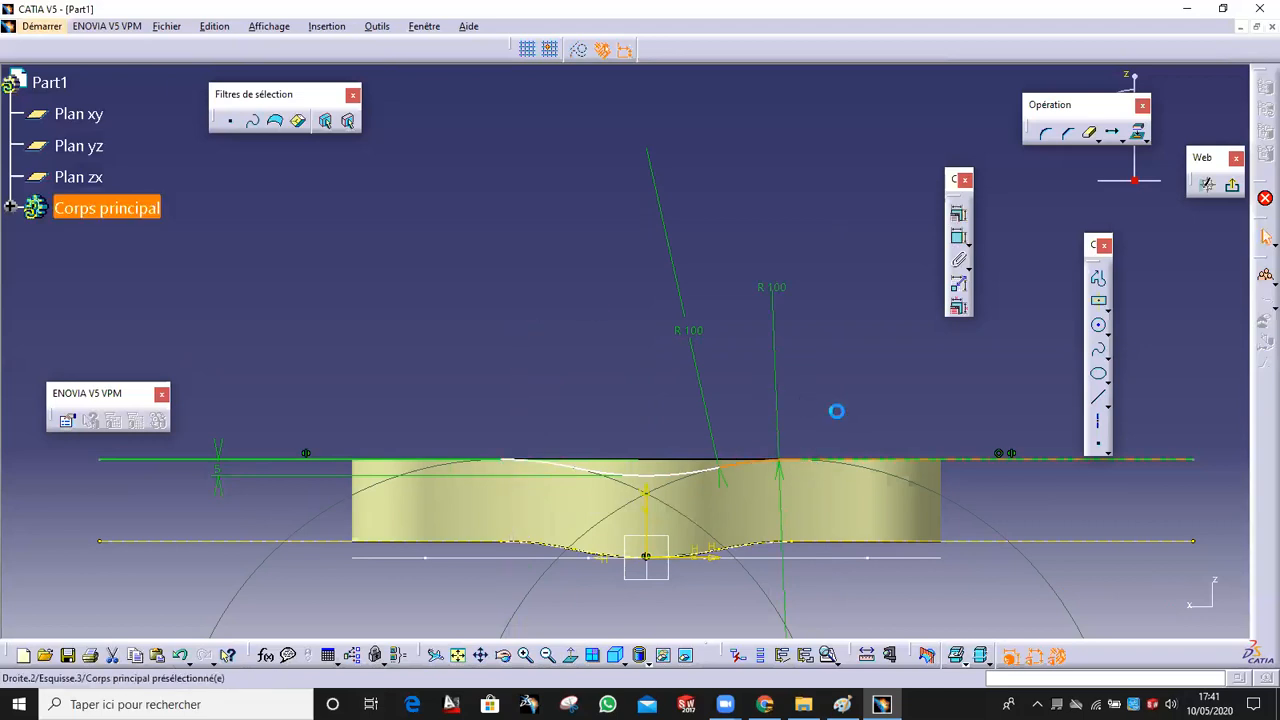
Make the upper profile's arcs tangent to each other and to the right straight line, and exit the sketch.
click(971, 217)
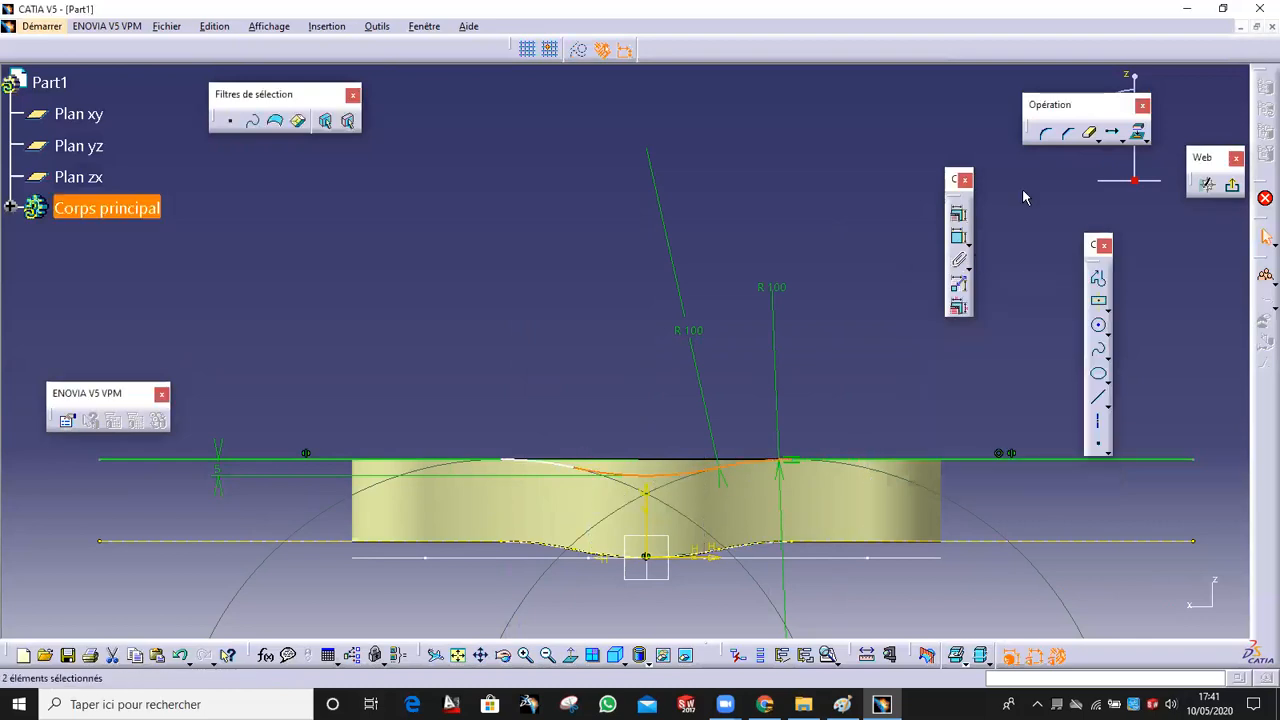
click(958, 208)
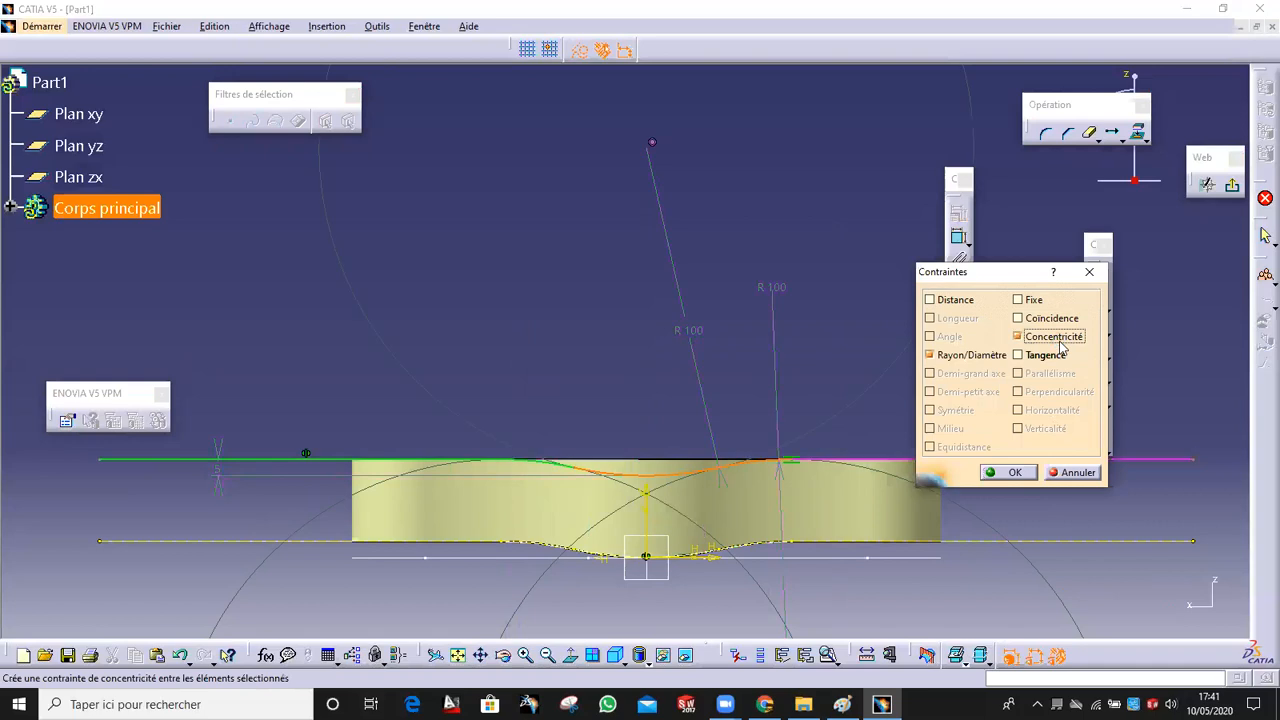
click(1015, 472)
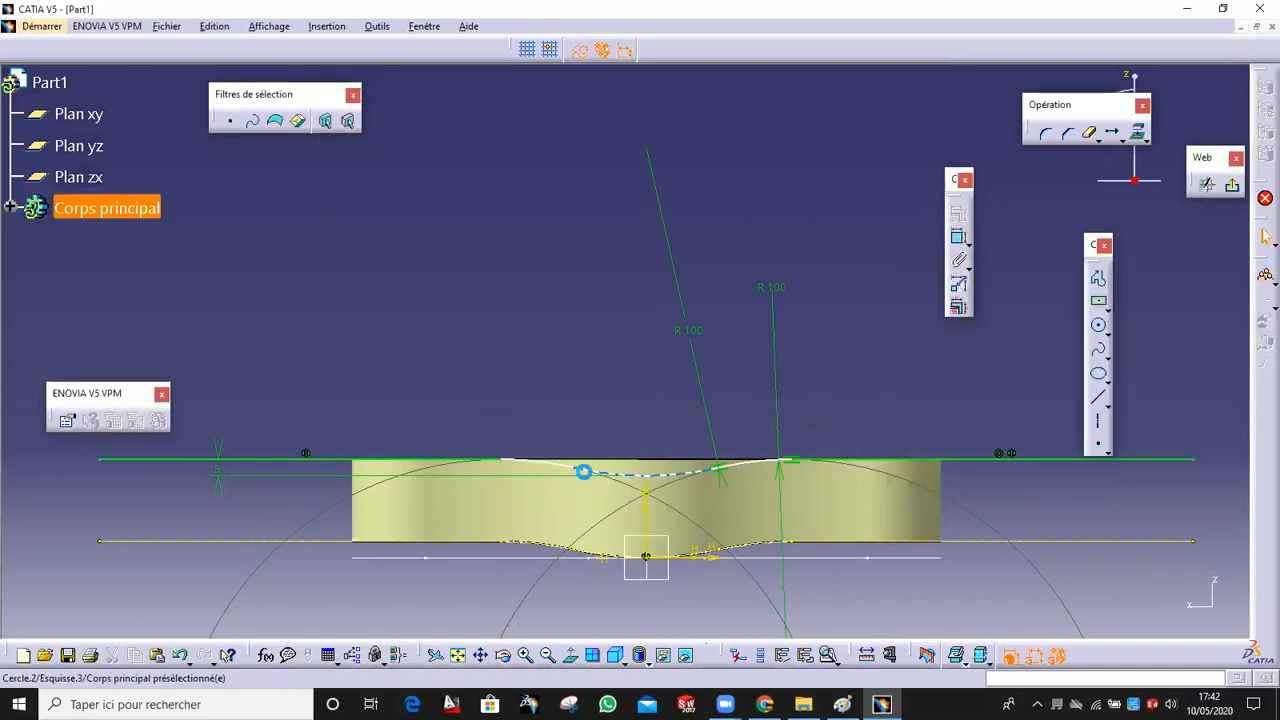
click(955, 235)
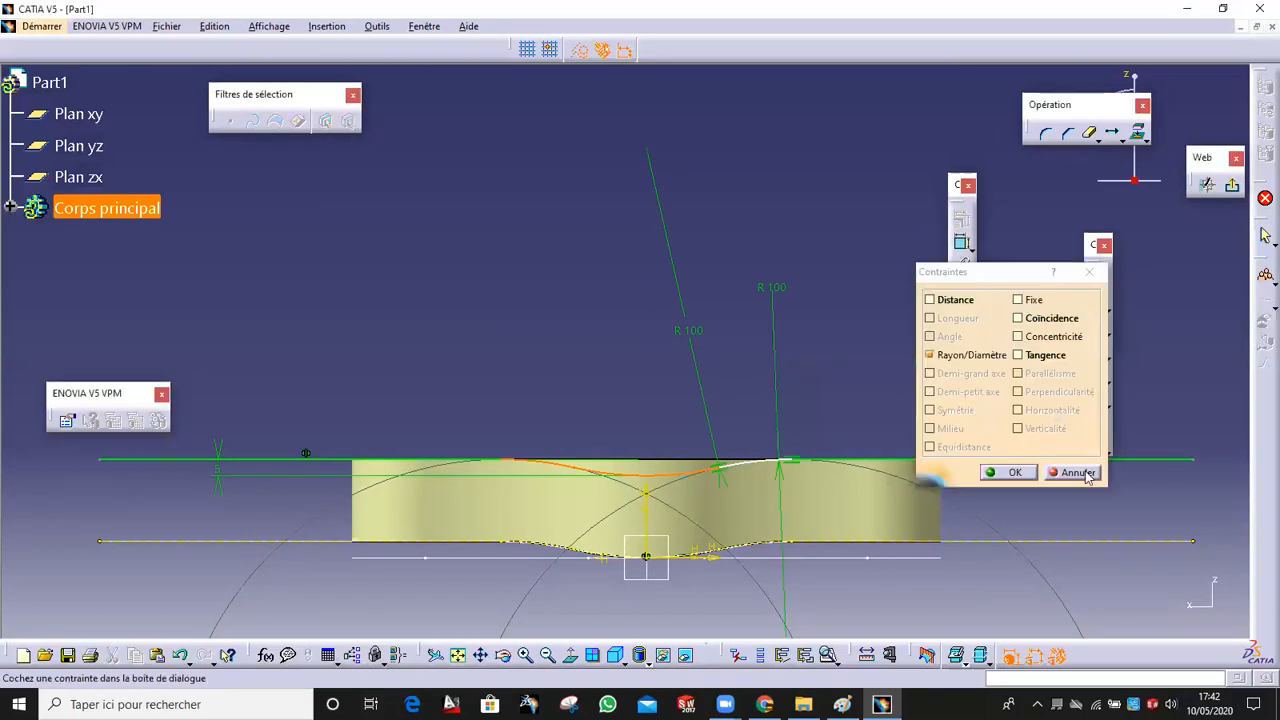
click(1014, 473)
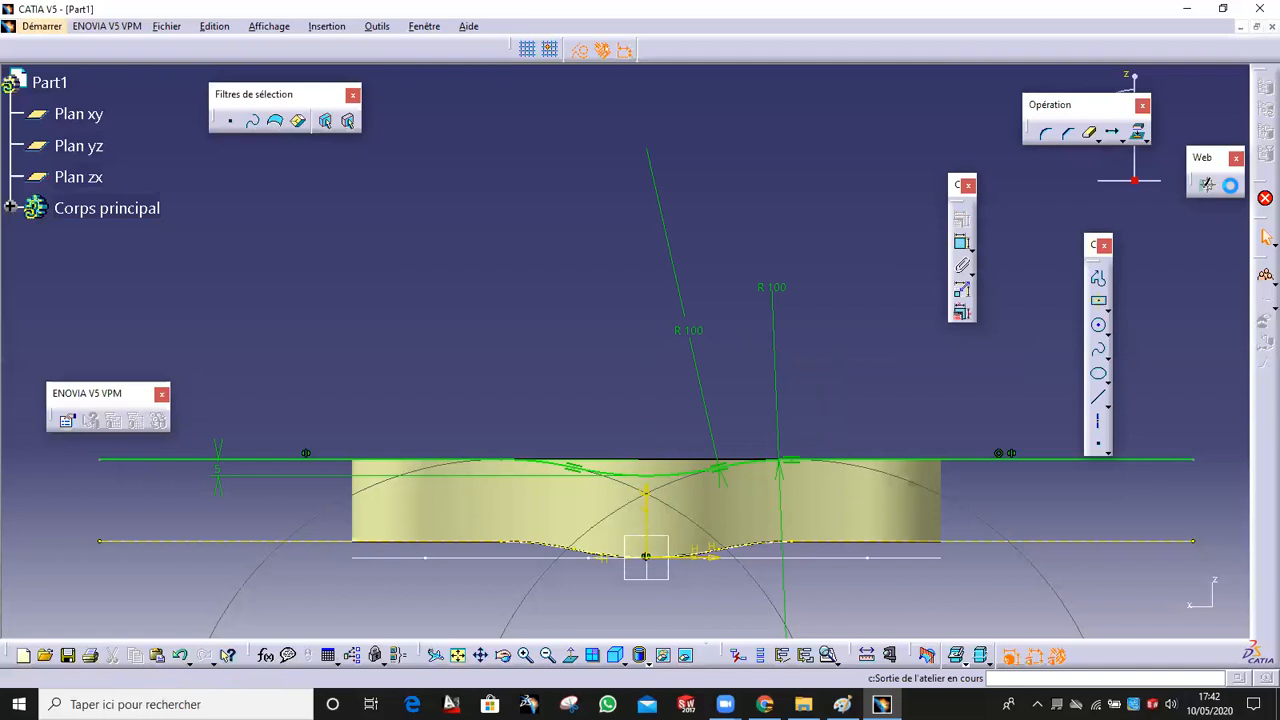
mouse_move(634, 517)
middle_down()
mouse_move(547, 440)
mouse_move(731, 303)
mouse_move(766, 349)
mouse_move(640, 366)
mouse_move(697, 397)
middle_up()
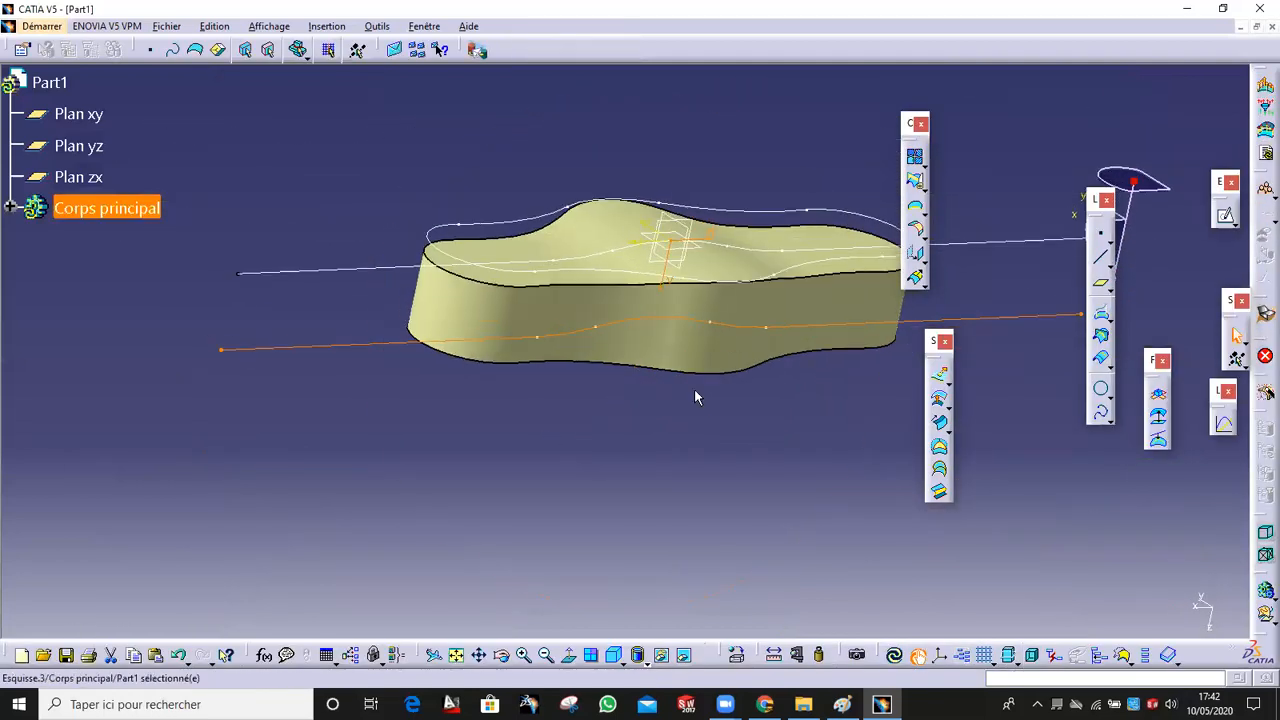
Extrude the upper-edge profile sketch as a surface with a 56 mm limit and symmetric extension.
click(936, 374)
middle_drag(803, 303, 780, 460)
click(1124, 570)
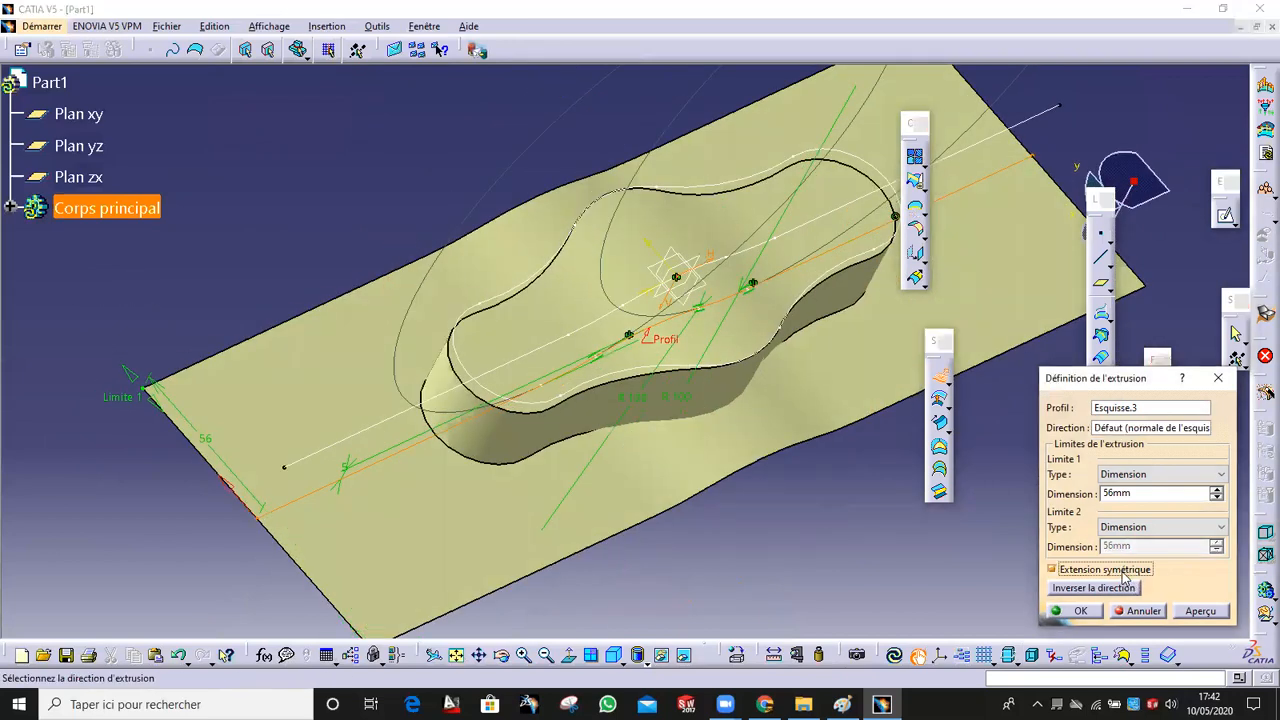
middle_drag(691, 233, 475, 311)
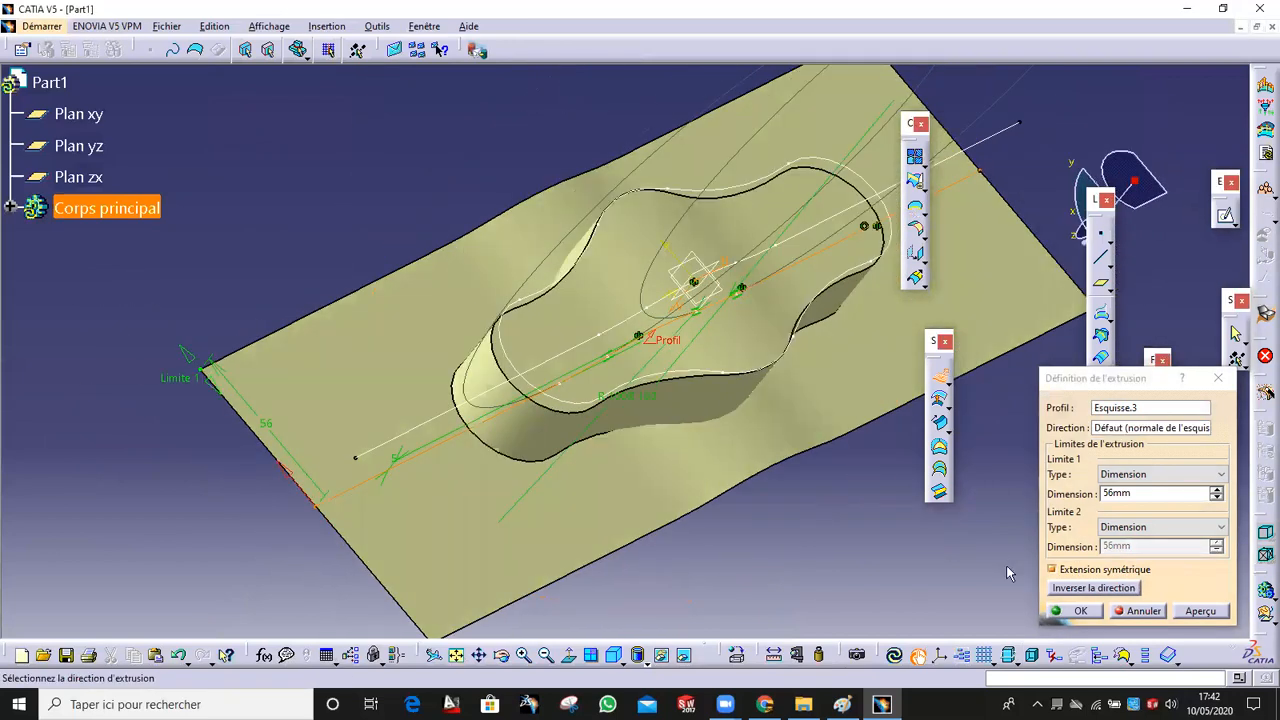
click(1077, 612)
middle_drag(700, 434, 660, 465)
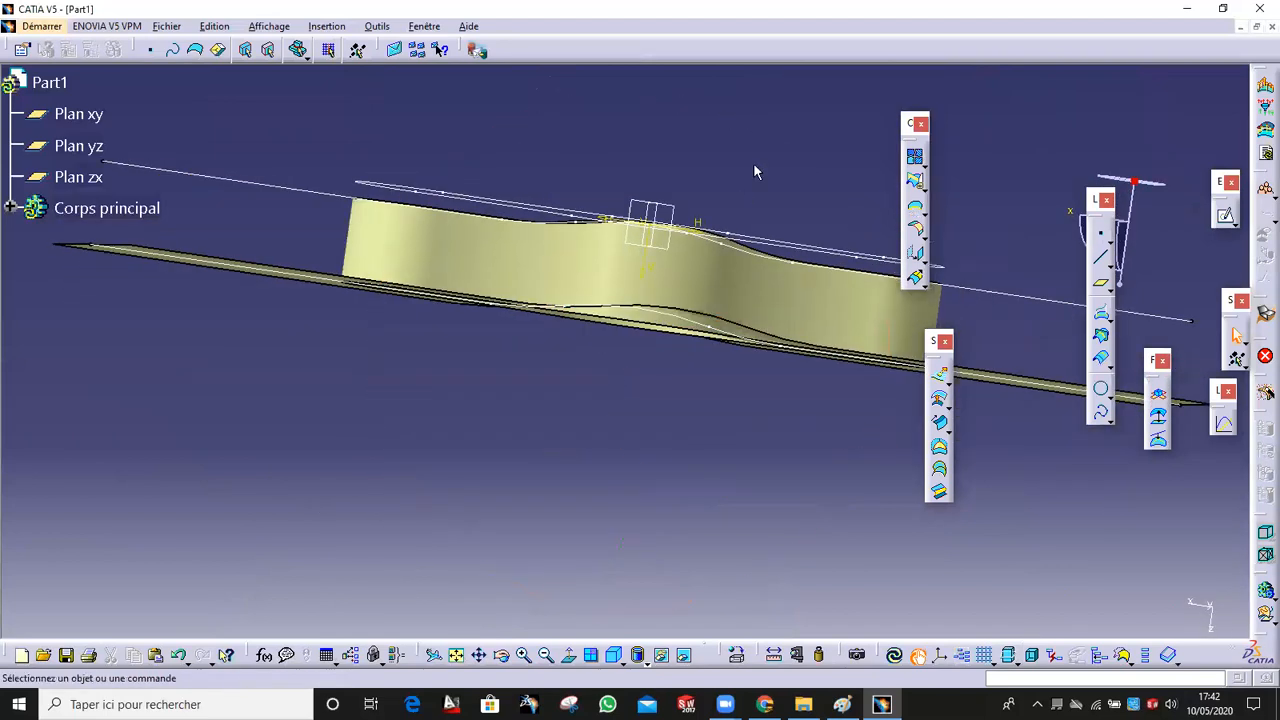
Try to split the trimmed wall body with the extruded wavy surface, switching to the other side.
click(922, 190)
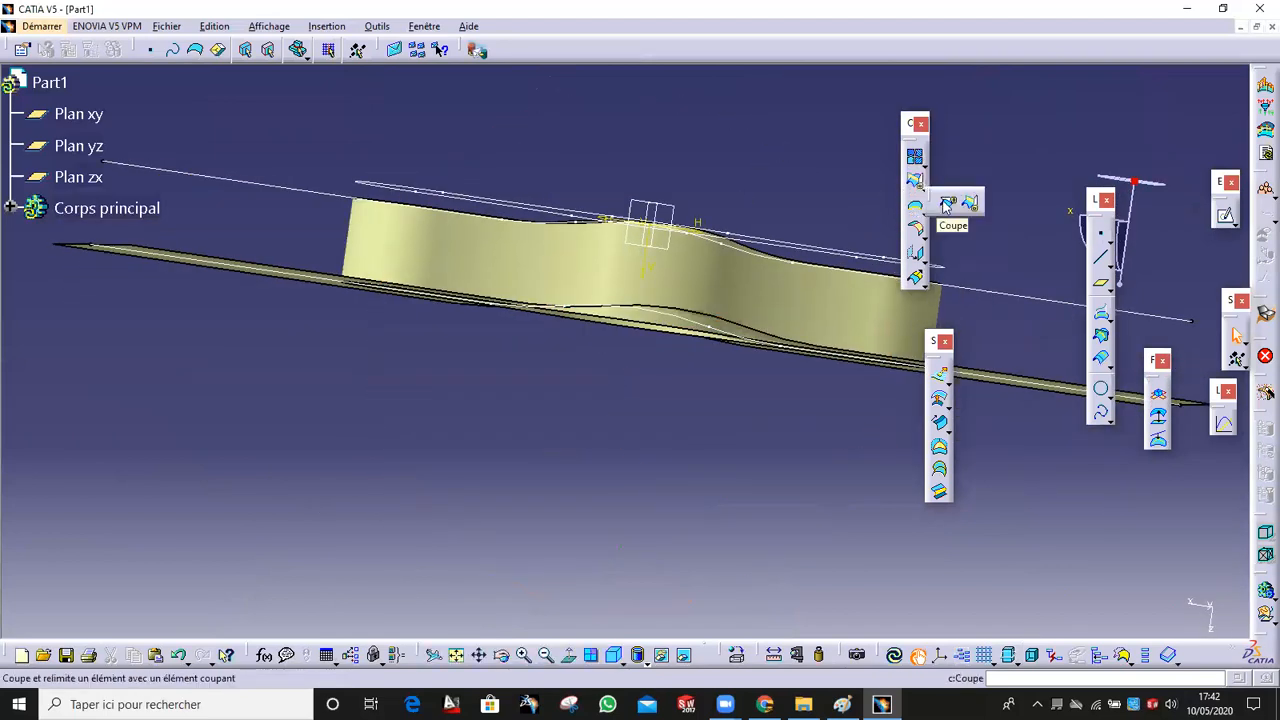
click(947, 205)
middle_drag(748, 437, 875, 122)
click(650, 266)
click(867, 88)
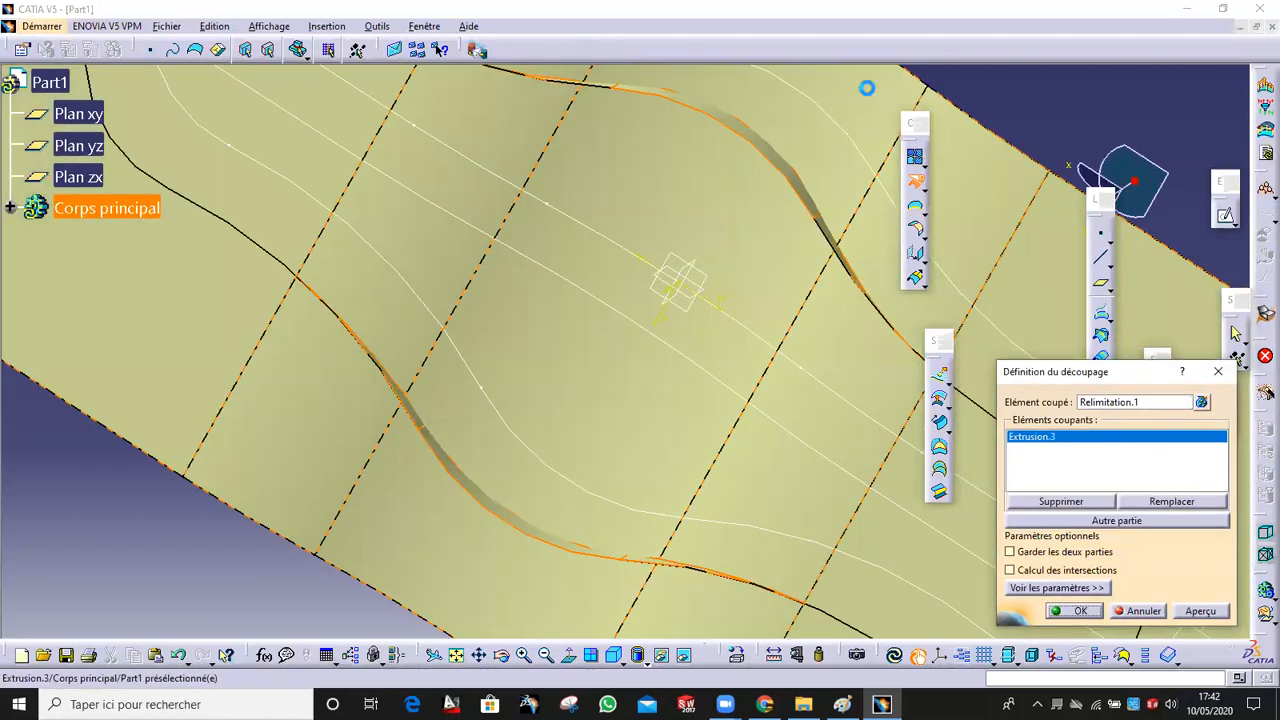
middle_drag(785, 157, 823, 391)
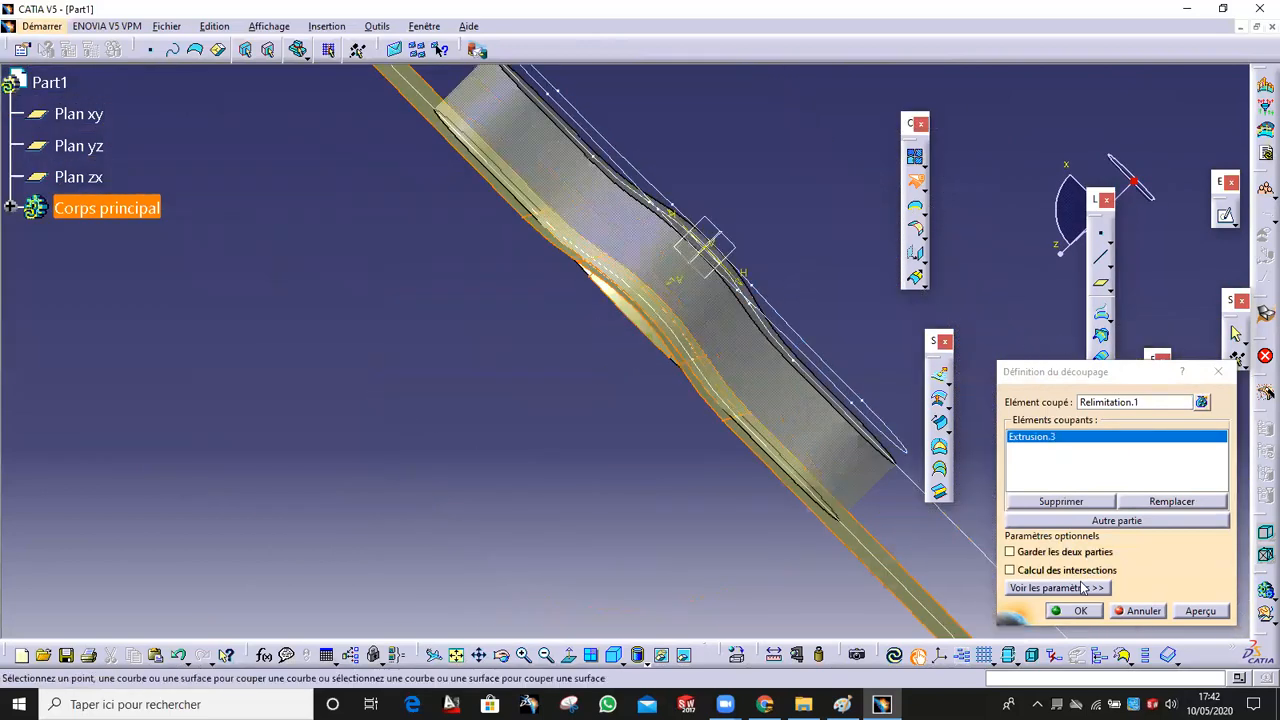
click(1117, 525)
middle_drag(563, 374, 762, 411)
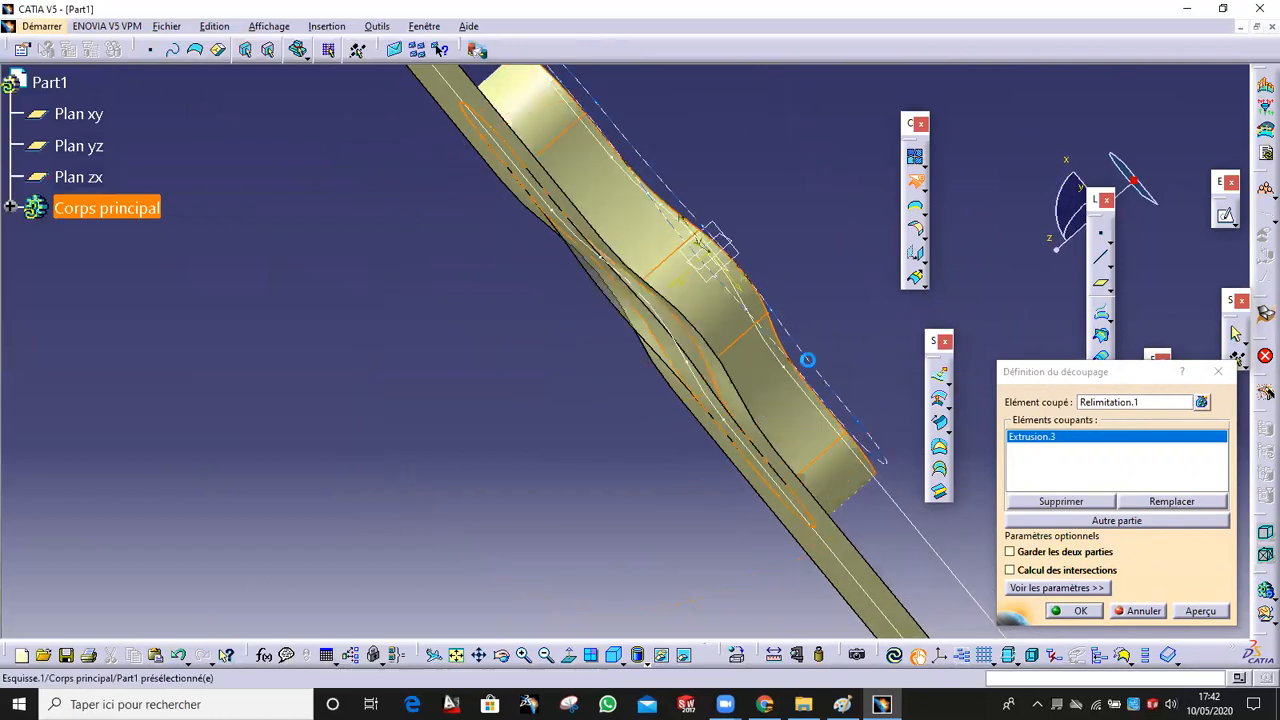
key(Return)
Try to split the extruded wavy surface with the trimmed wall body, switching to the other side.
click(914, 180)
middle_drag(624, 544, 710, 375)
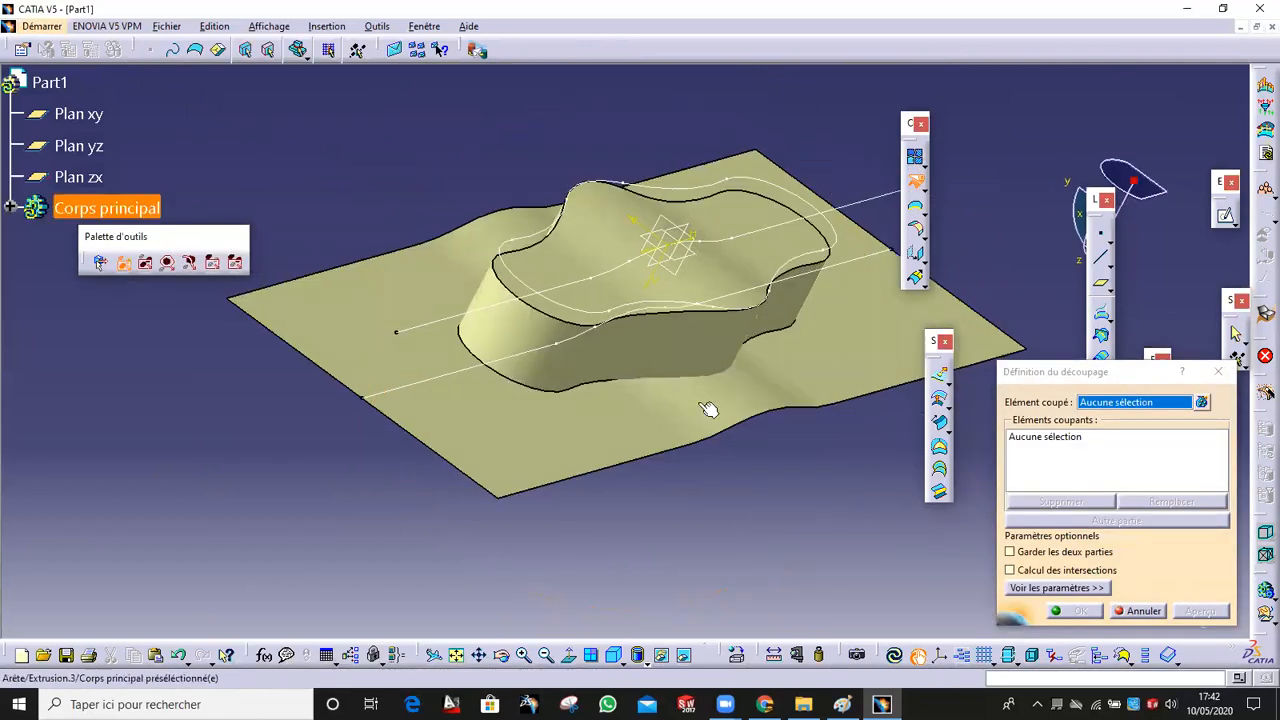
click(549, 434)
click(743, 366)
middle_drag(743, 366, 870, 503)
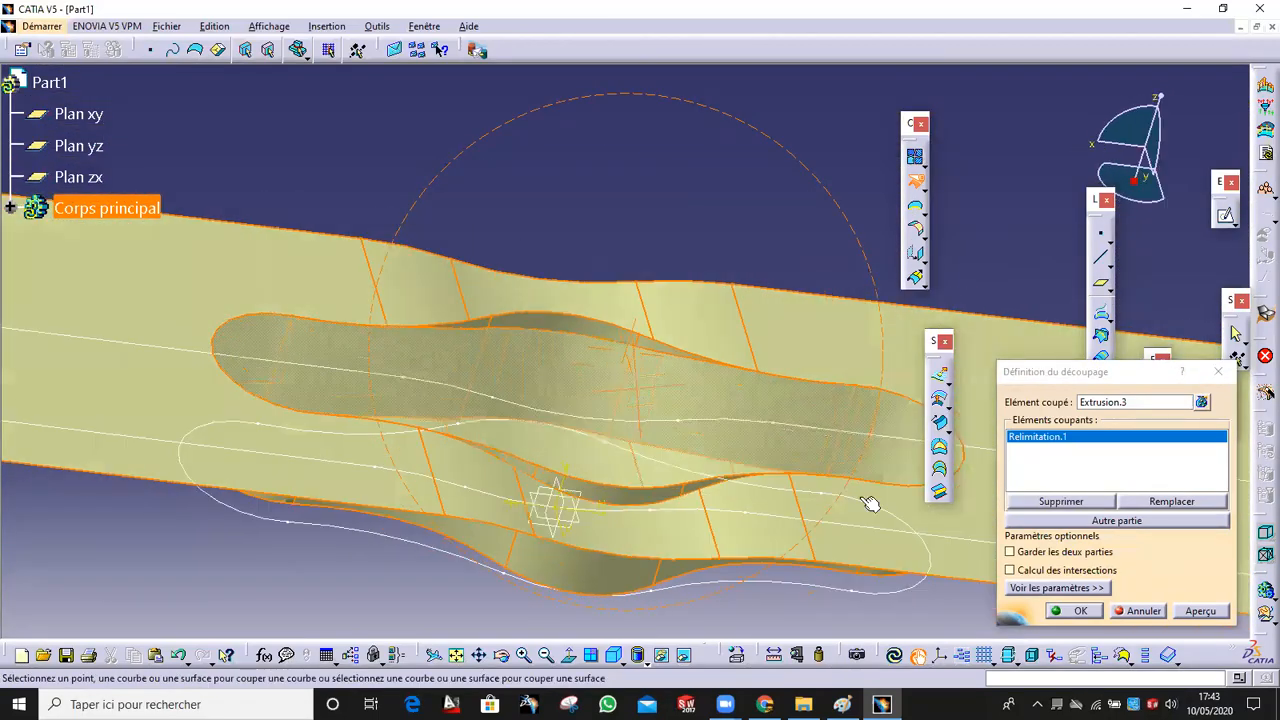
click(1117, 522)
middle_drag(686, 486, 652, 489)
key(Escape)
click(916, 188)
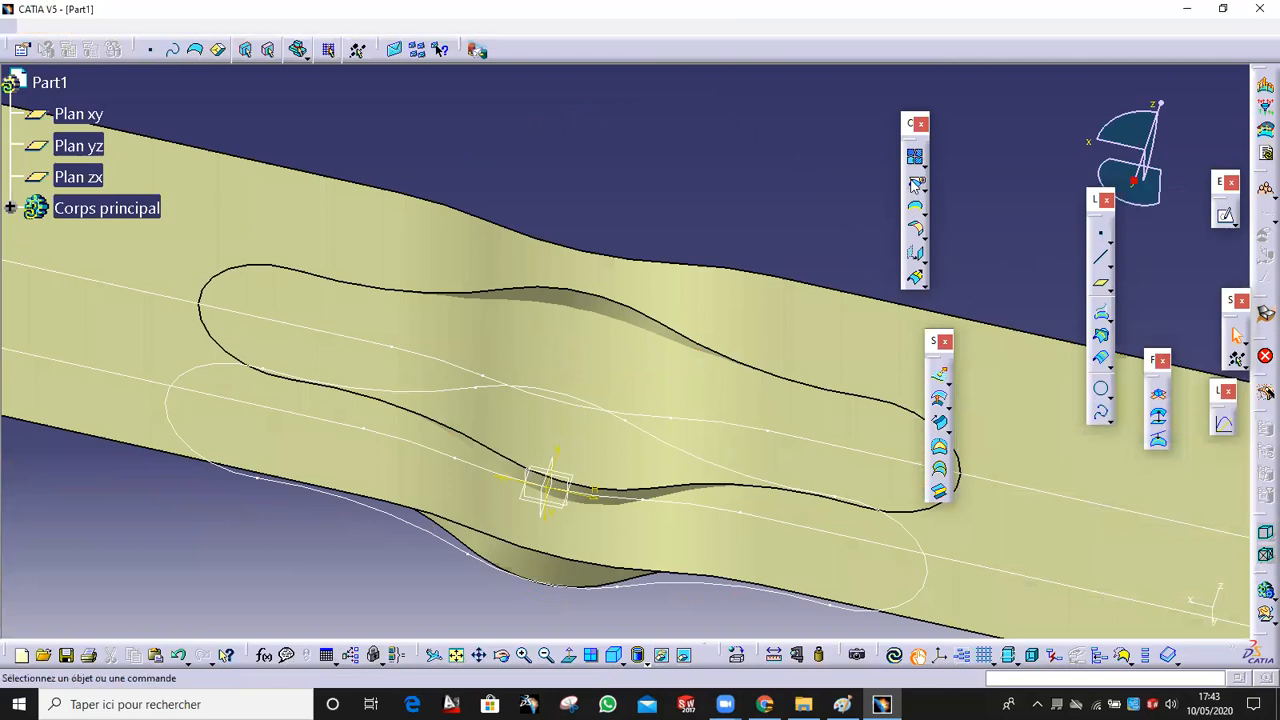
middle_drag(614, 423, 538, 430)
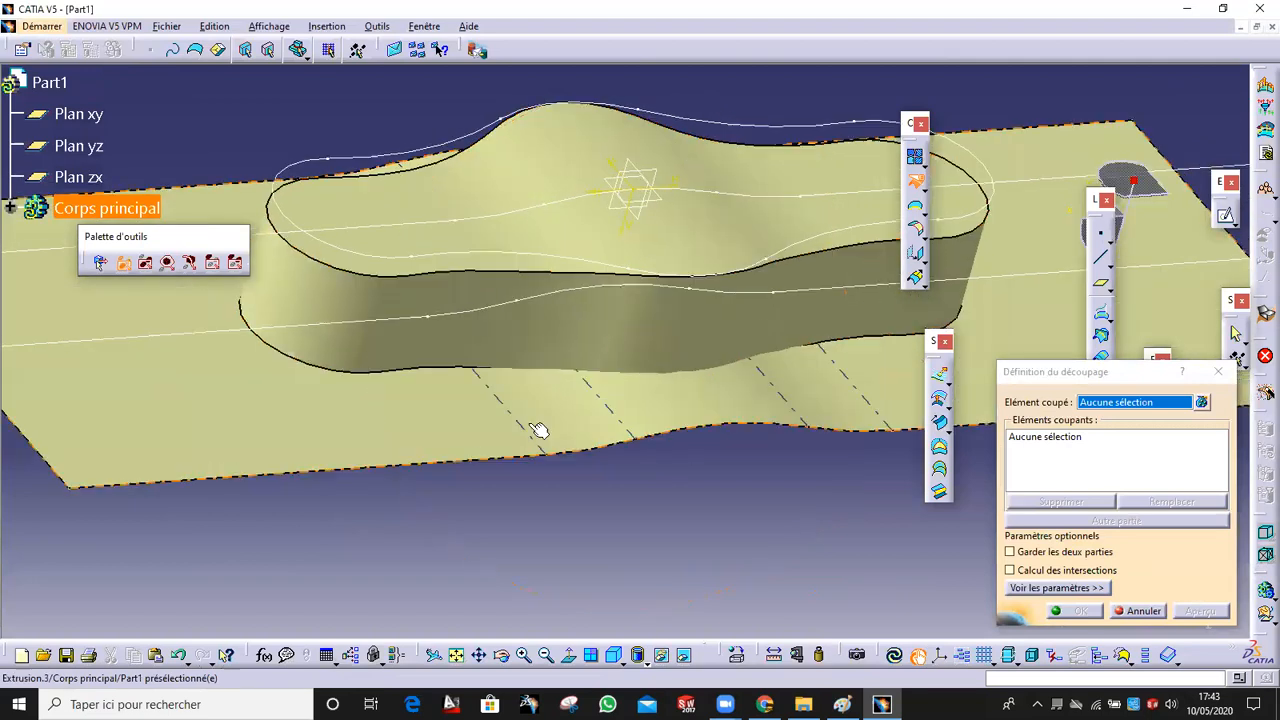
click(342, 428)
key(Escape)
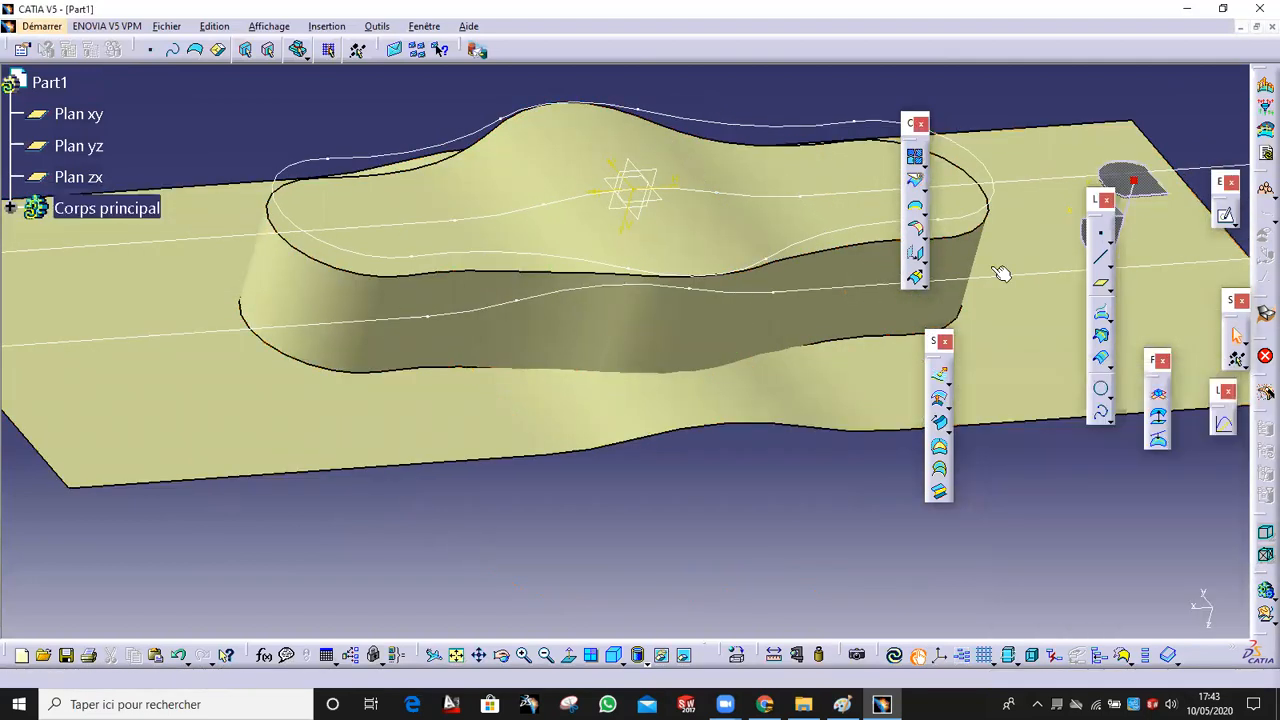
Split the trimmed wall body (Relimitation.1) with the wavy surface (Extrusion.3), keeping both sides.
click(915, 180)
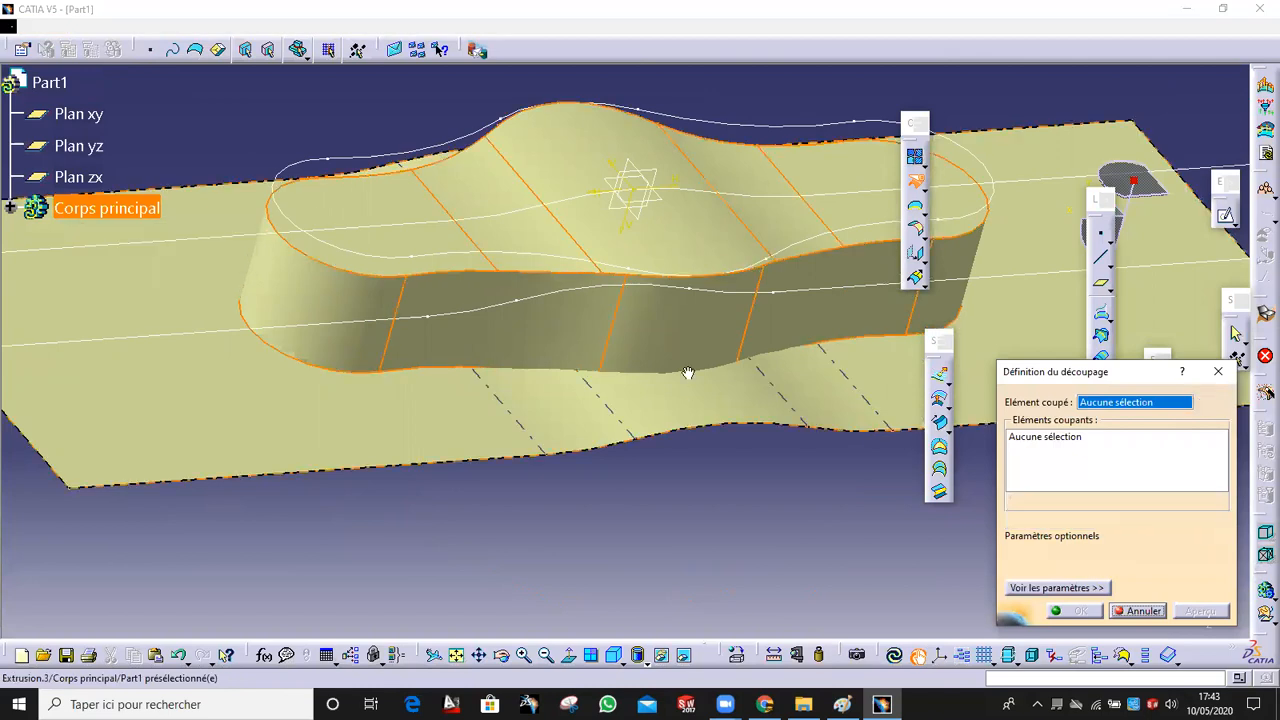
middle_drag(688, 372, 666, 220)
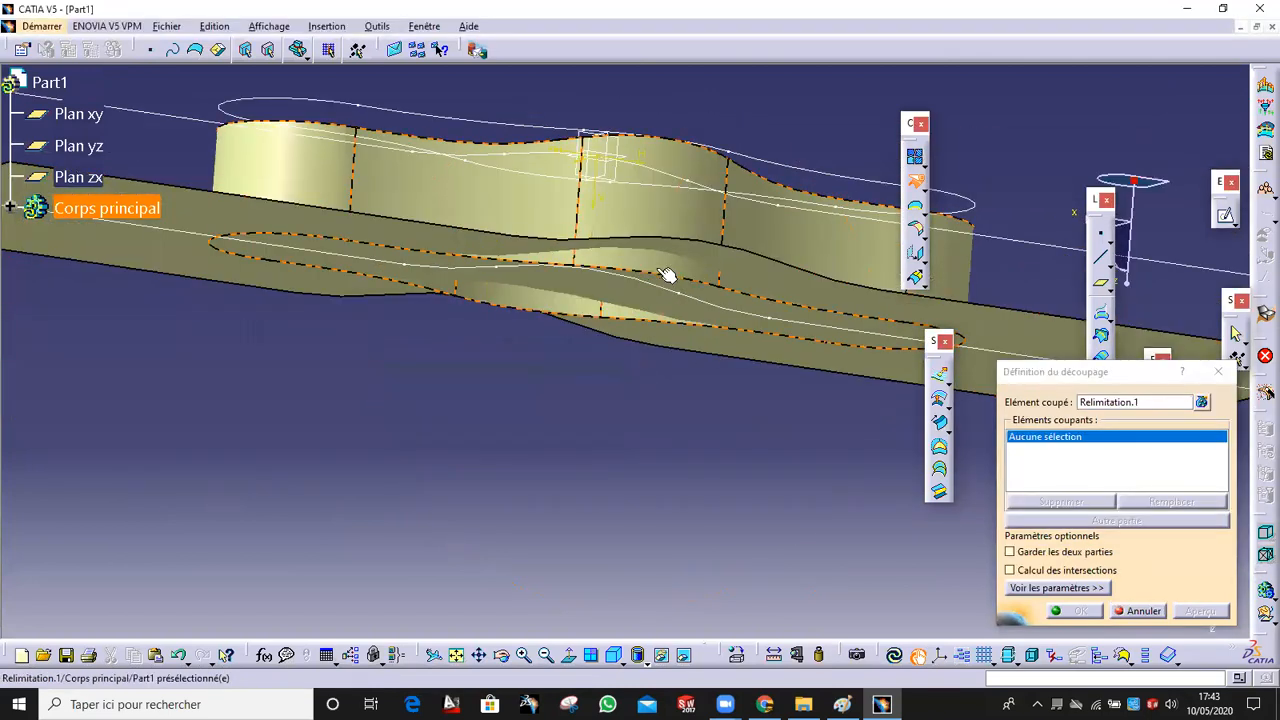
middle_drag(560, 260, 284, 280)
click(451, 194)
middle_drag(451, 194, 617, 306)
middle_drag(657, 202, 725, 268)
middle_drag(590, 318, 700, 402)
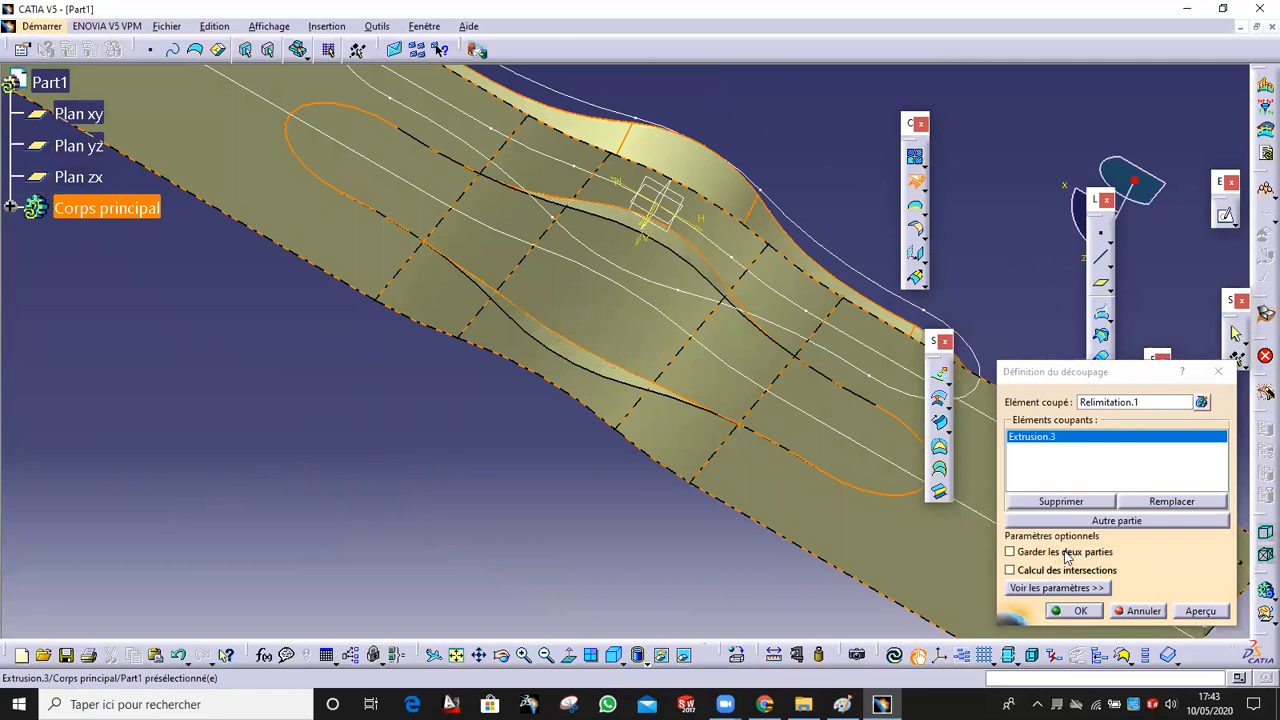
click(1066, 553)
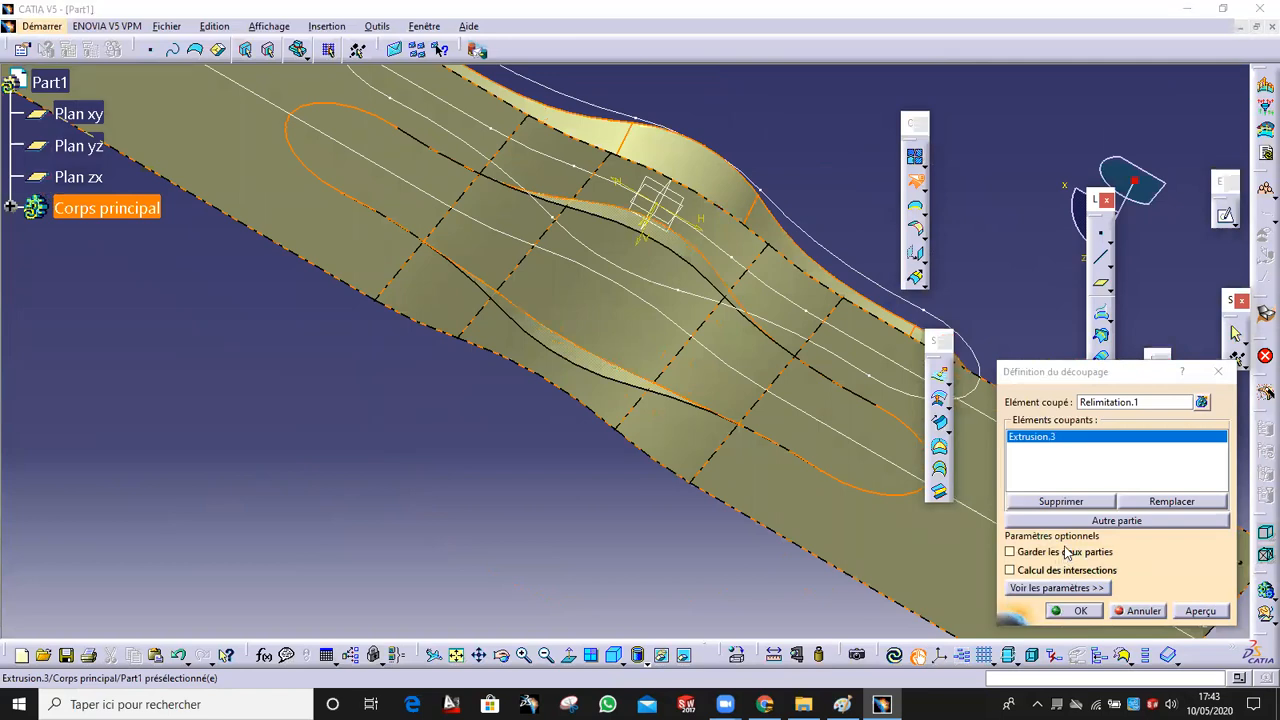
click(1082, 620)
click(905, 577)
click(1212, 610)
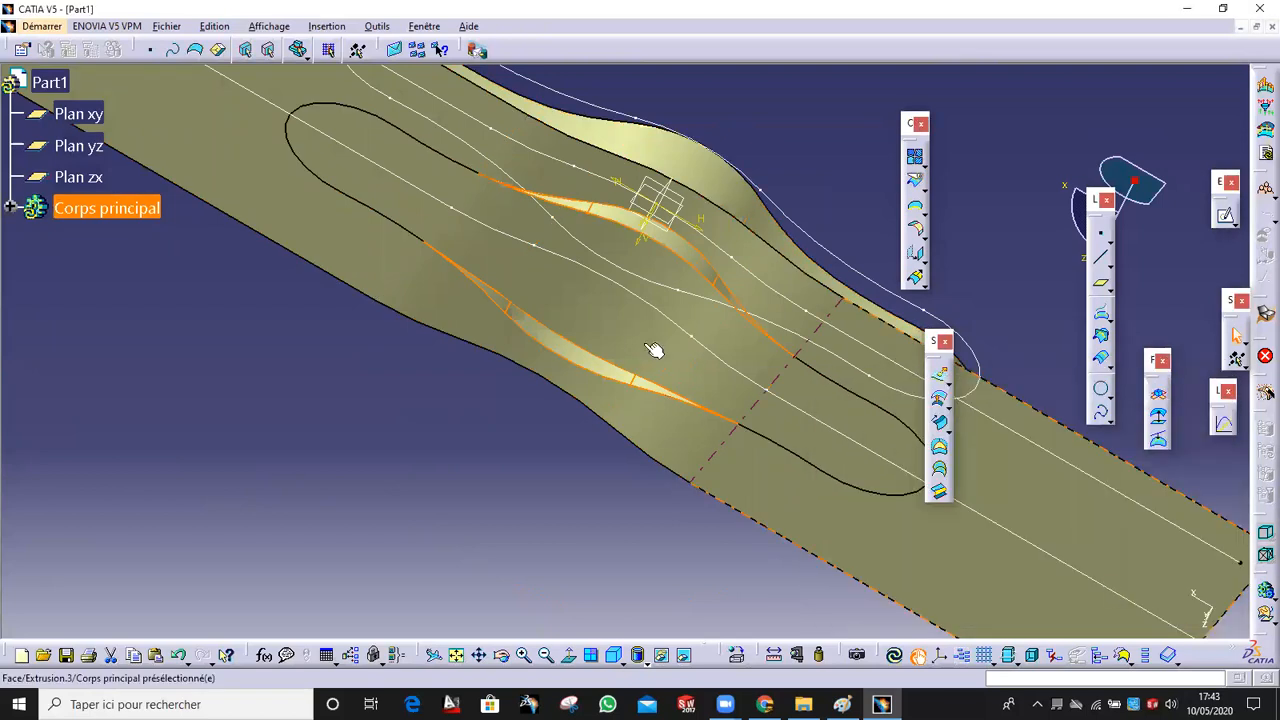
Expand the main body and Découpe.1 in the specification tree and hide the leftover piece Découpe.2.
middle_drag(418, 376, 500, 460)
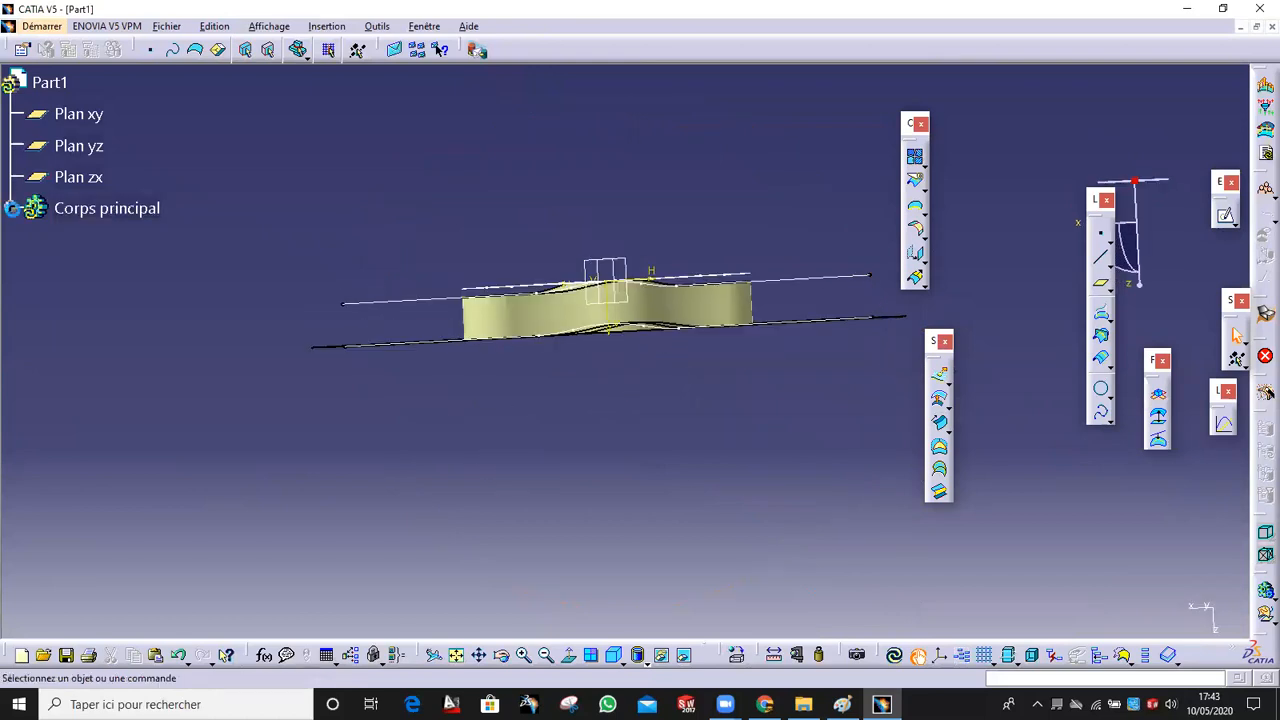
click(11, 208)
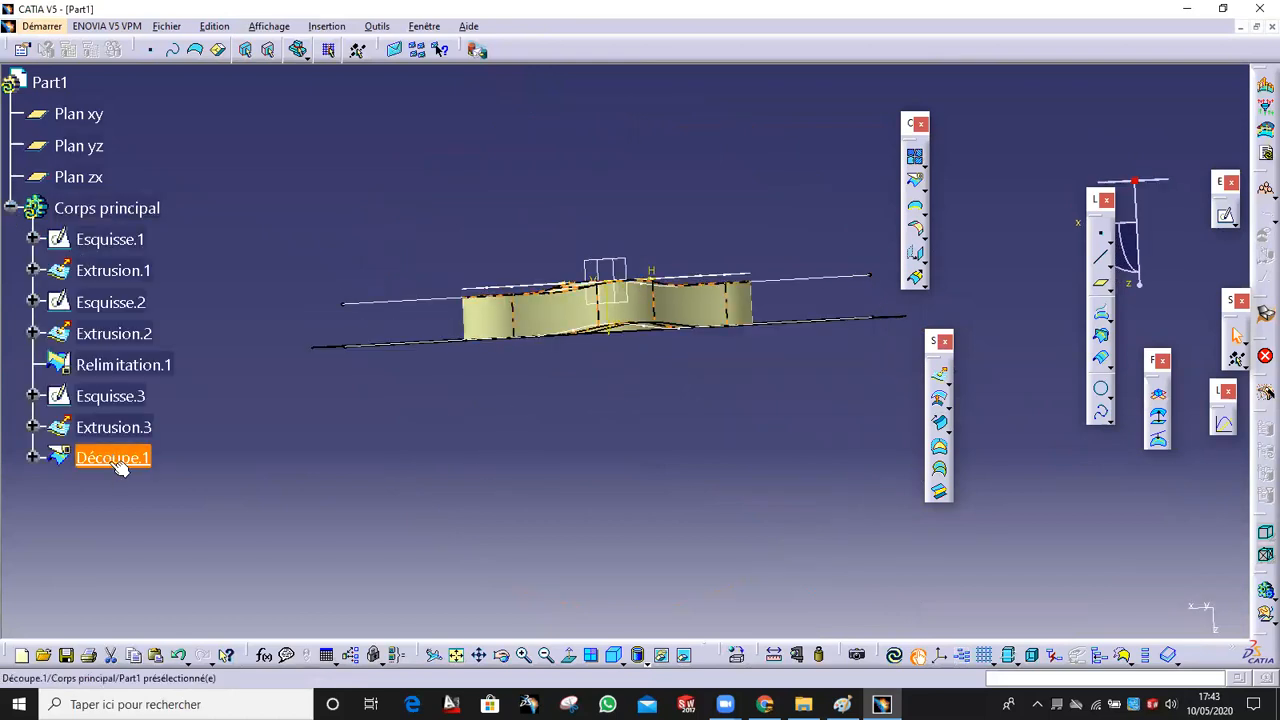
click(33, 458)
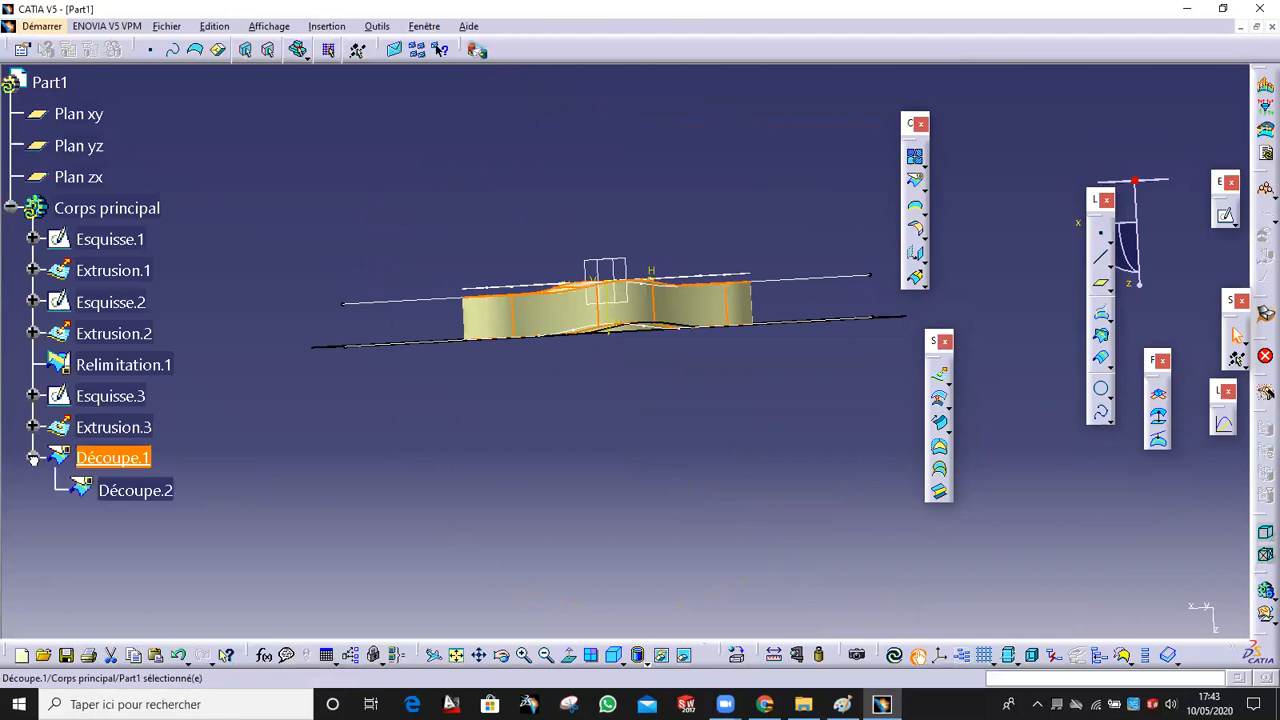
right_click(140, 494)
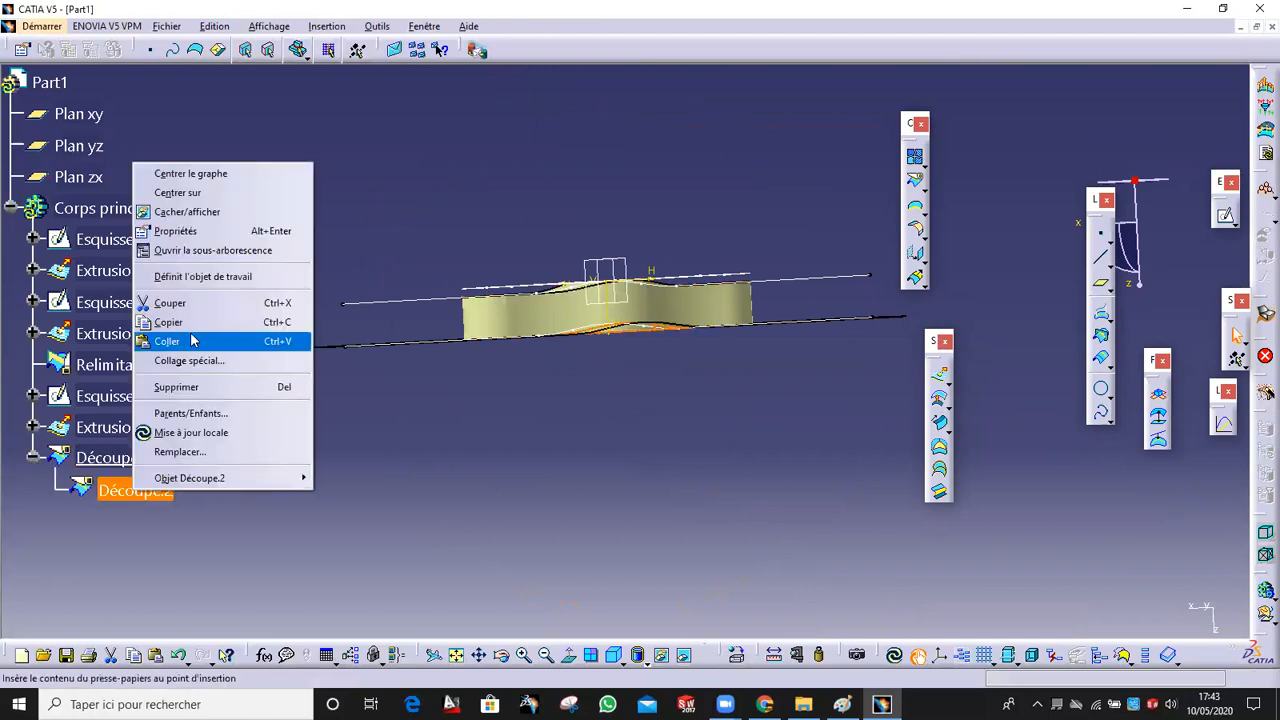
click(182, 210)
Hide the wavy cutting surface Extrusion.3, leaving the trimmed wall body on display.
middle_drag(360, 323, 712, 410)
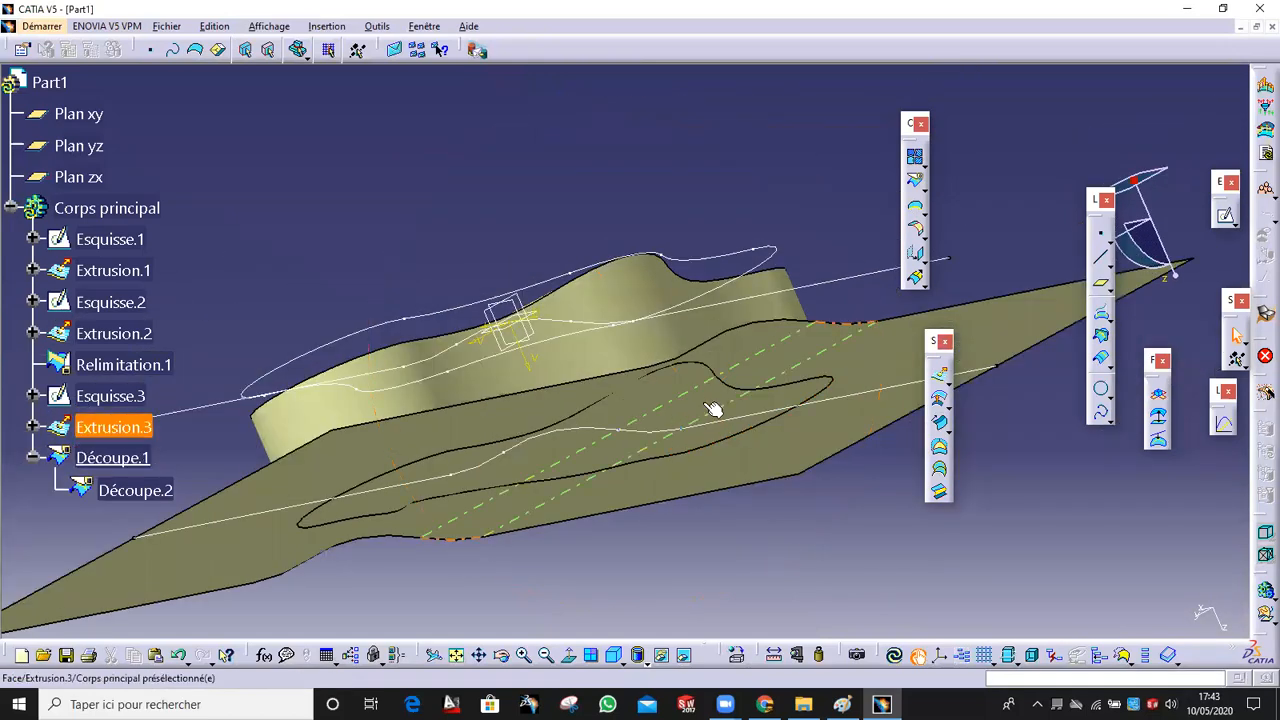
right_click(880, 337)
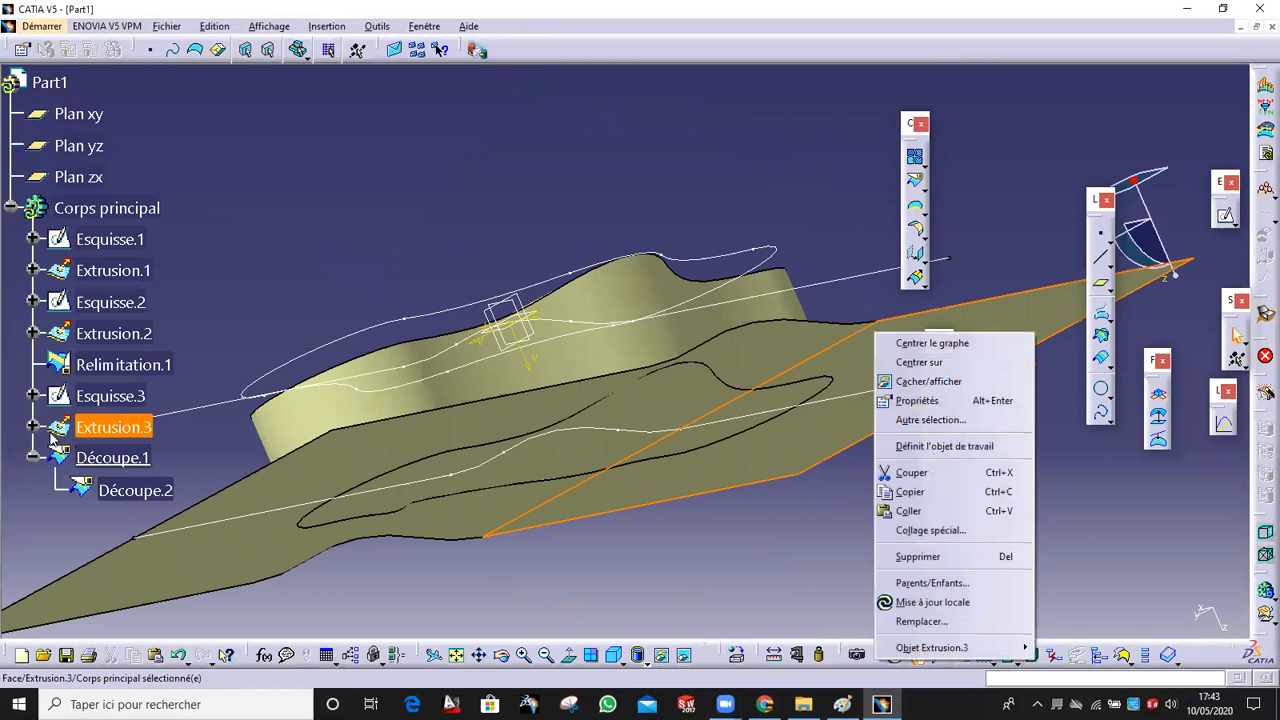
click(107, 430)
right_click(107, 430)
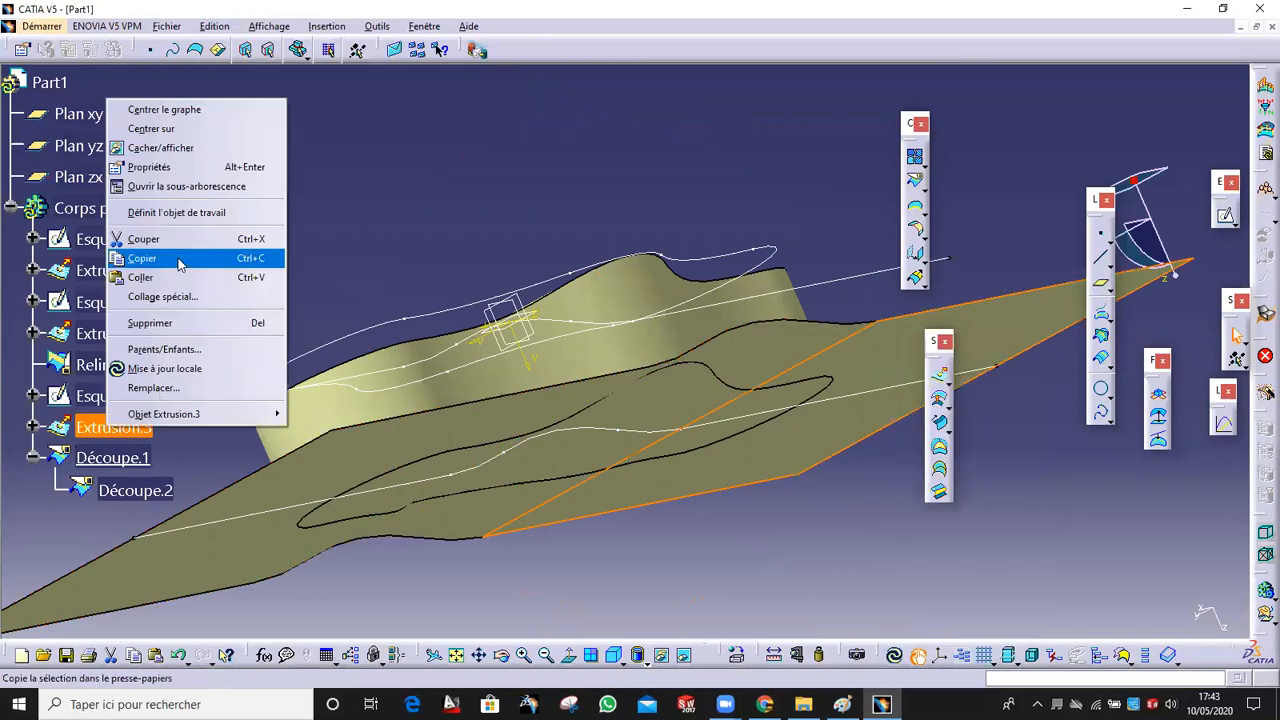
click(176, 152)
middle_drag(662, 297, 690, 368)
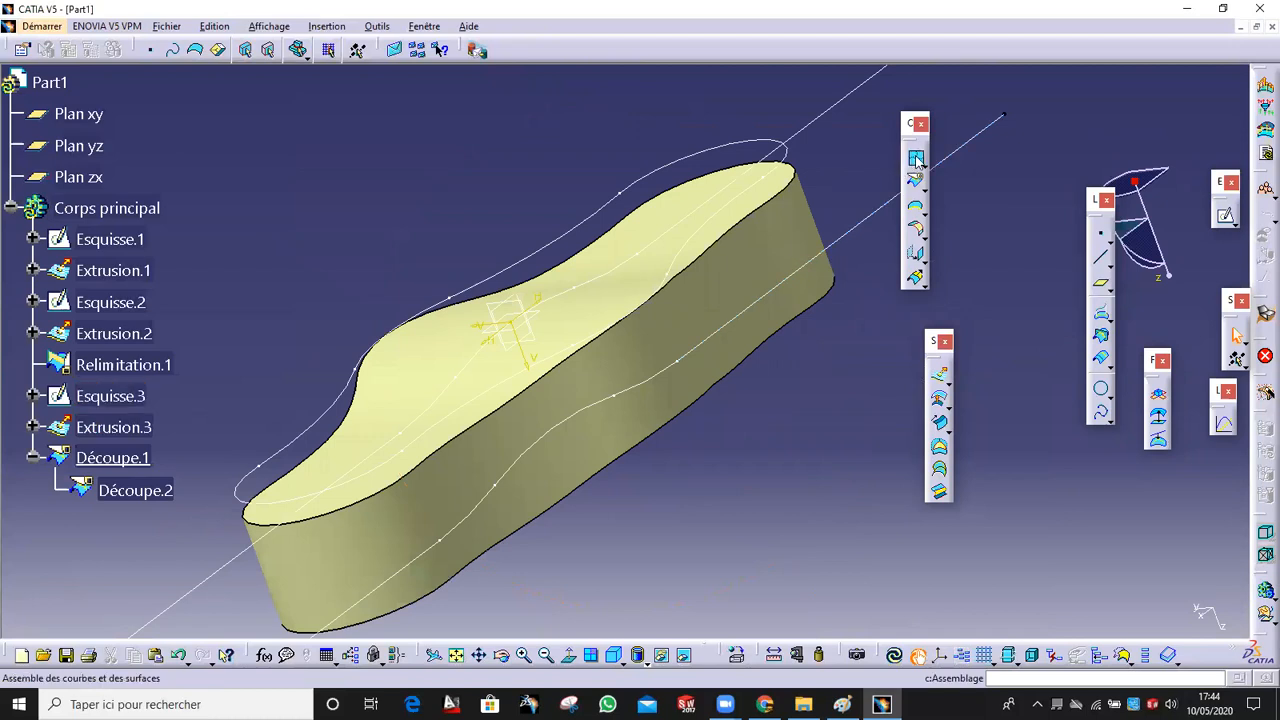
click(917, 160)
click(737, 283)
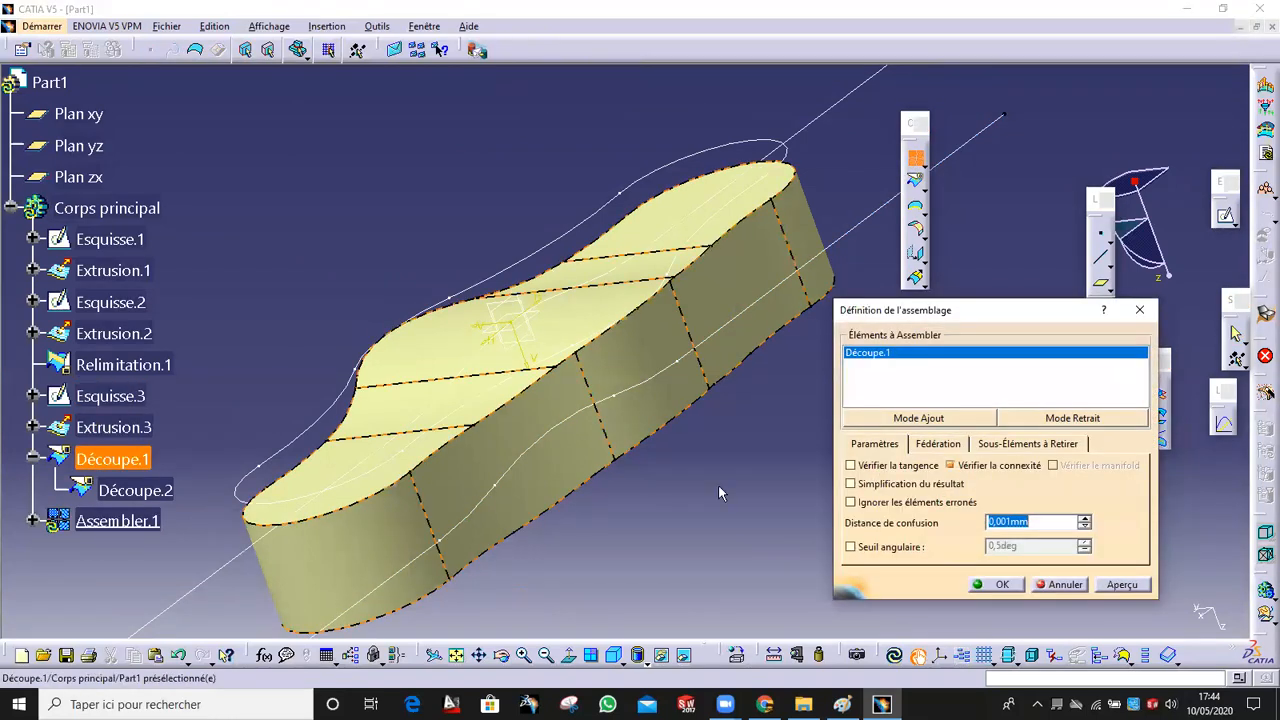
click(682, 658)
click(767, 265)
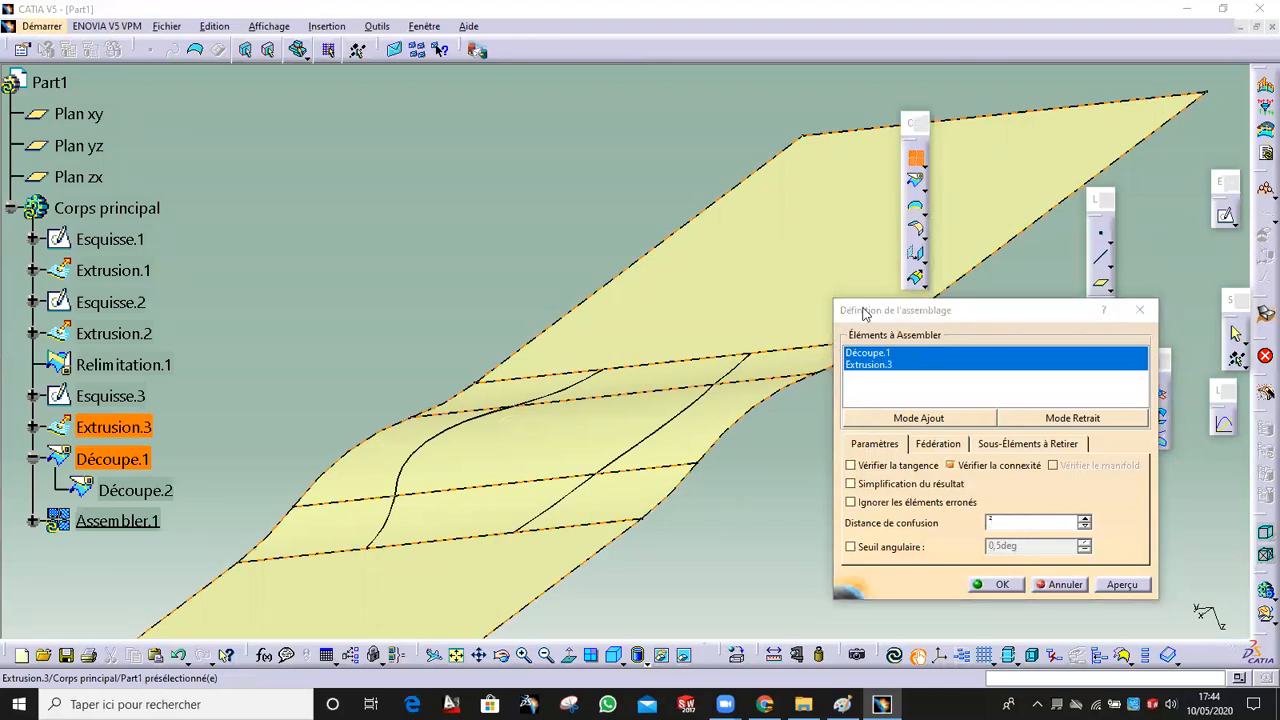
click(1066, 585)
Open a new sketch on the xy plane and check the hole dimensions in the reference drawing in Paint.
middle_drag(660, 468, 640, 385)
middle_drag(797, 371, 597, 297)
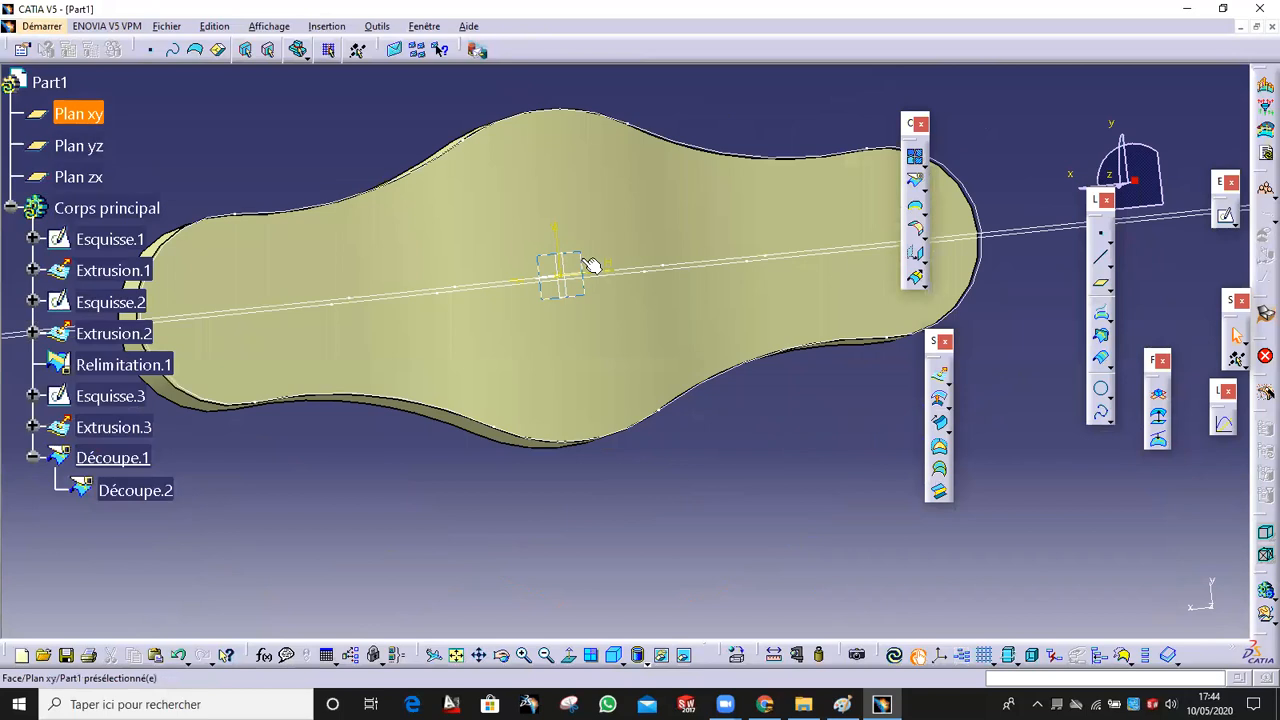
click(1222, 215)
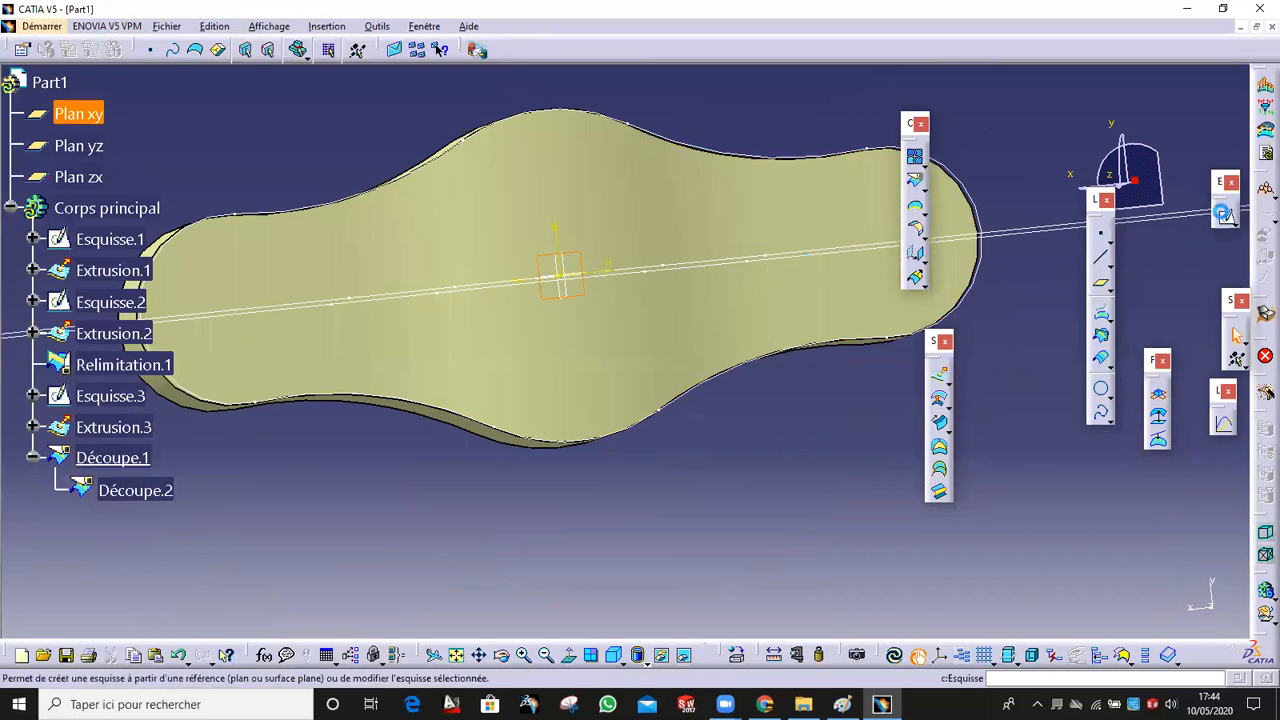
click(842, 704)
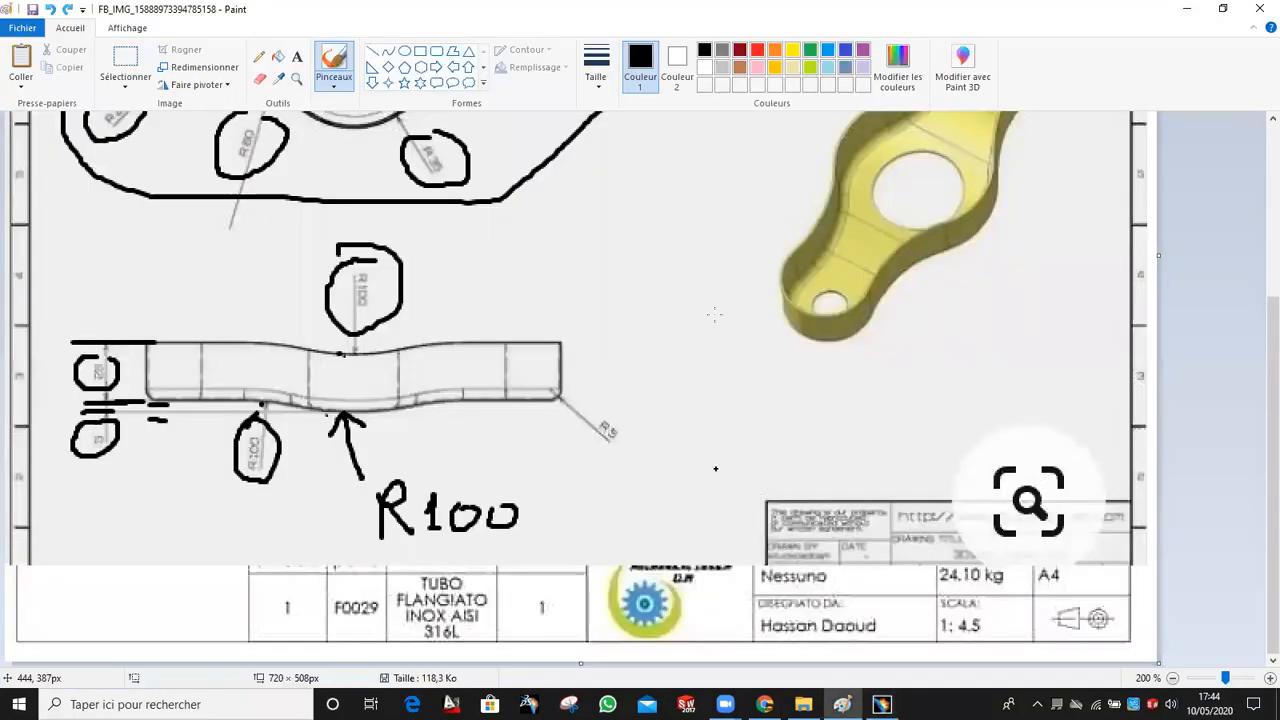
scroll(631, 316, up, 3)
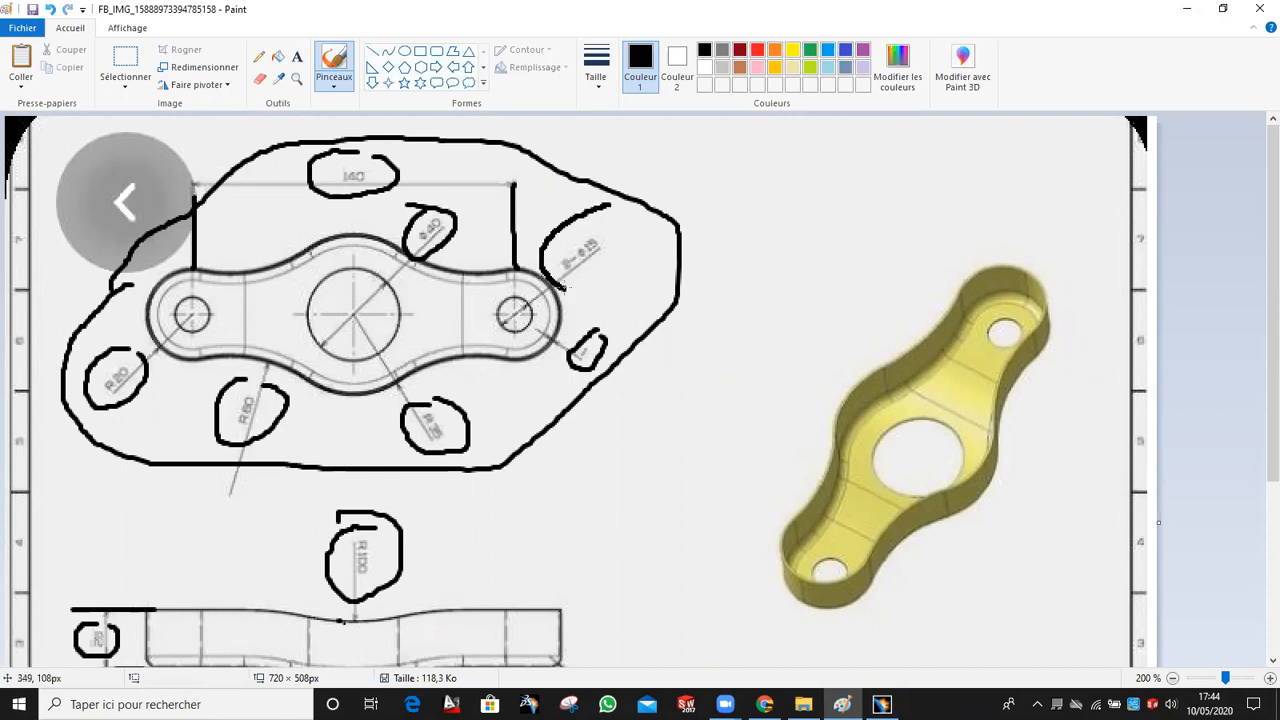
click(882, 706)
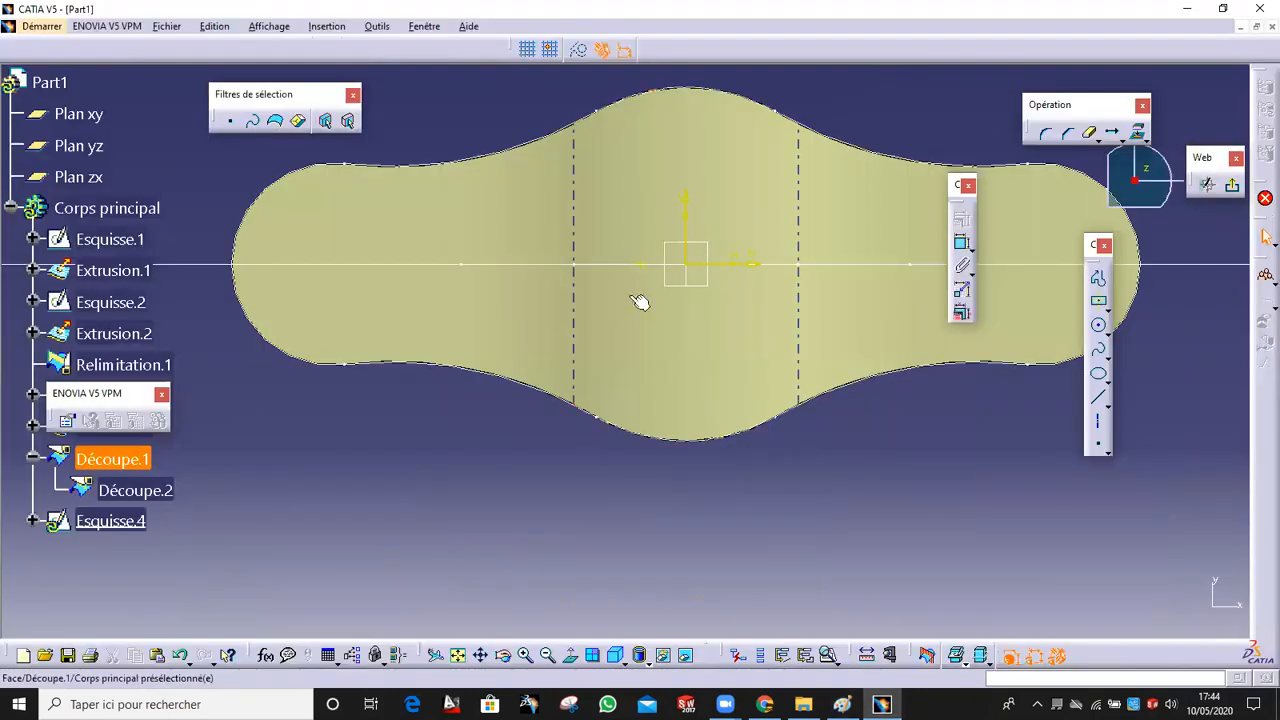
Sketch a large circle centred on the origin and a small circle on the horizontal axis inside the part's right lobe.
middle_click(634, 297)
ctrl+middle_drag(664, 304, 978, 368)
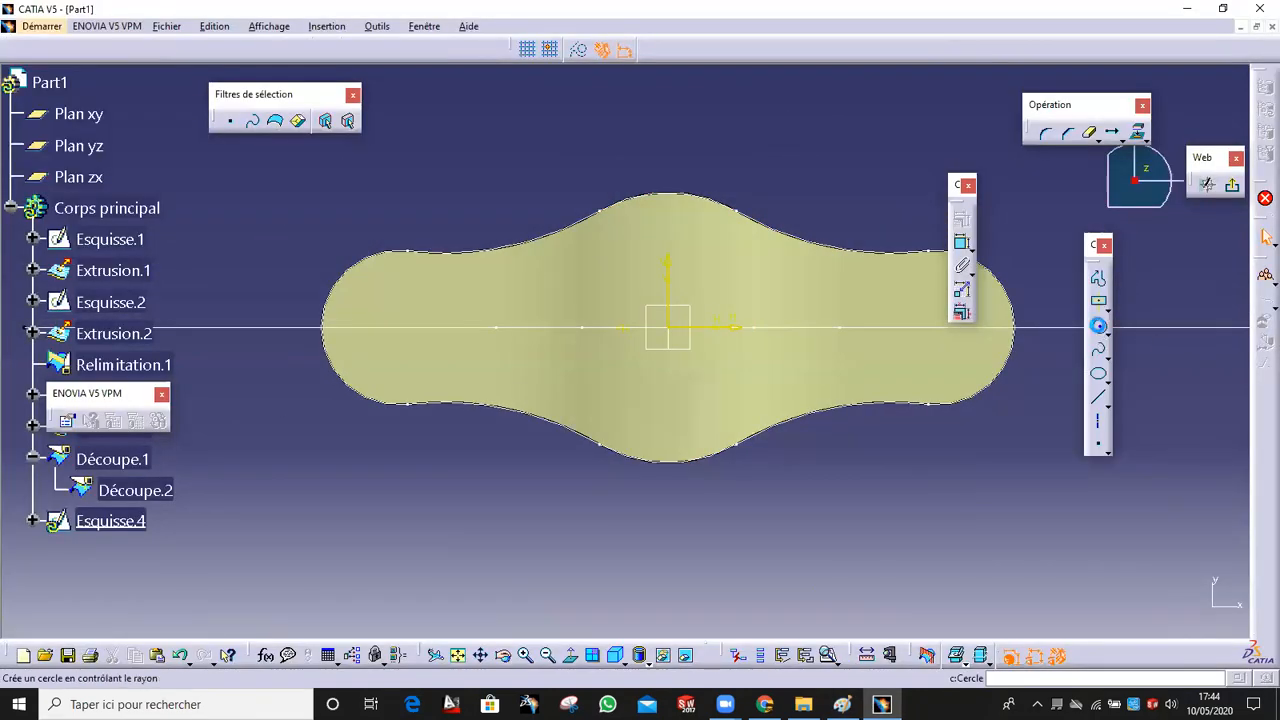
click(1098, 325)
click(763, 329)
middle_drag(964, 335, 836, 382)
click(829, 375)
click(853, 372)
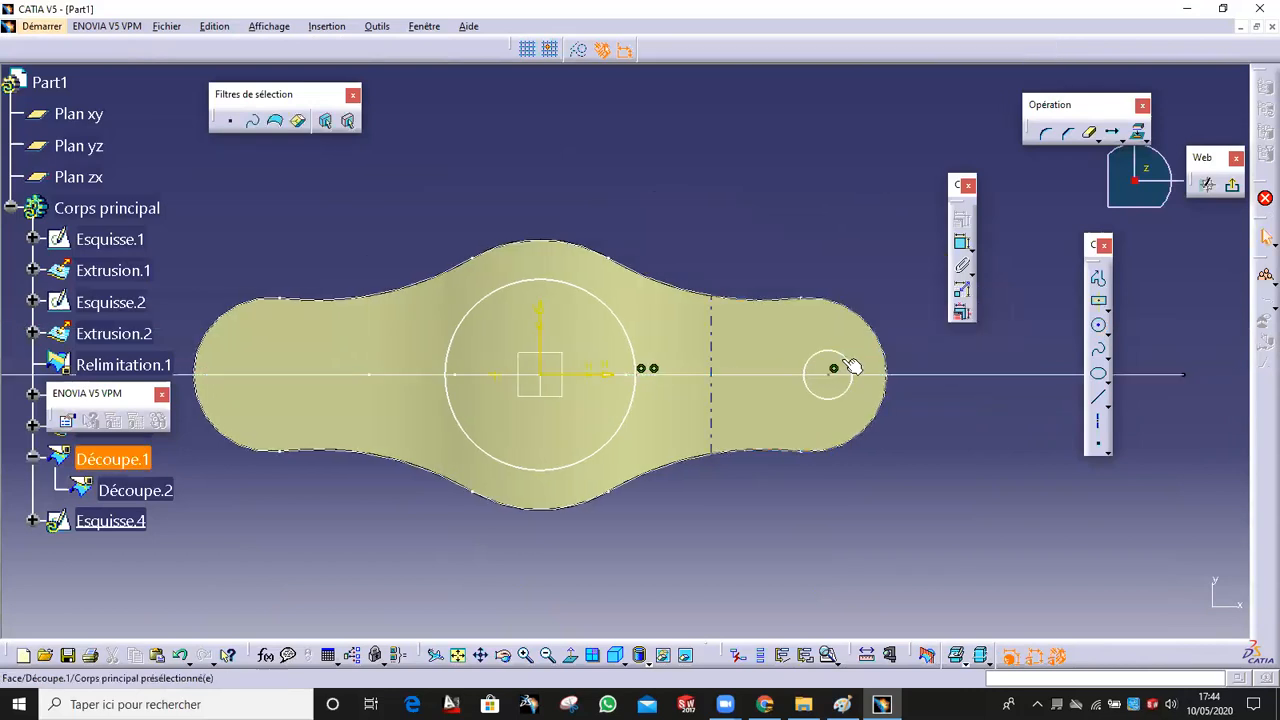
Constrain the small circle to be concentric with the outline arc of the right lobe.
click(845, 354)
ctrl+click(886, 346)
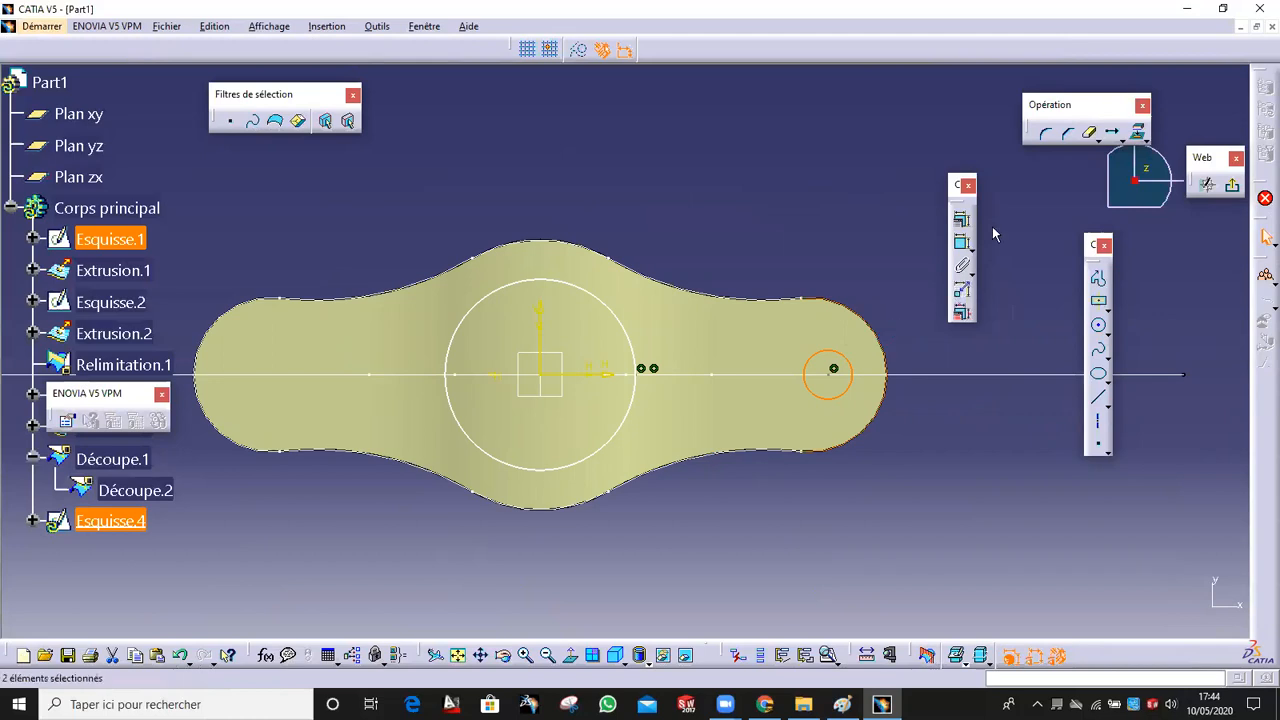
click(962, 218)
click(1055, 338)
click(1008, 472)
Constrain the large central circle to be concentric with the upper arc of the part outline.
click(576, 288)
ctrl+click(545, 240)
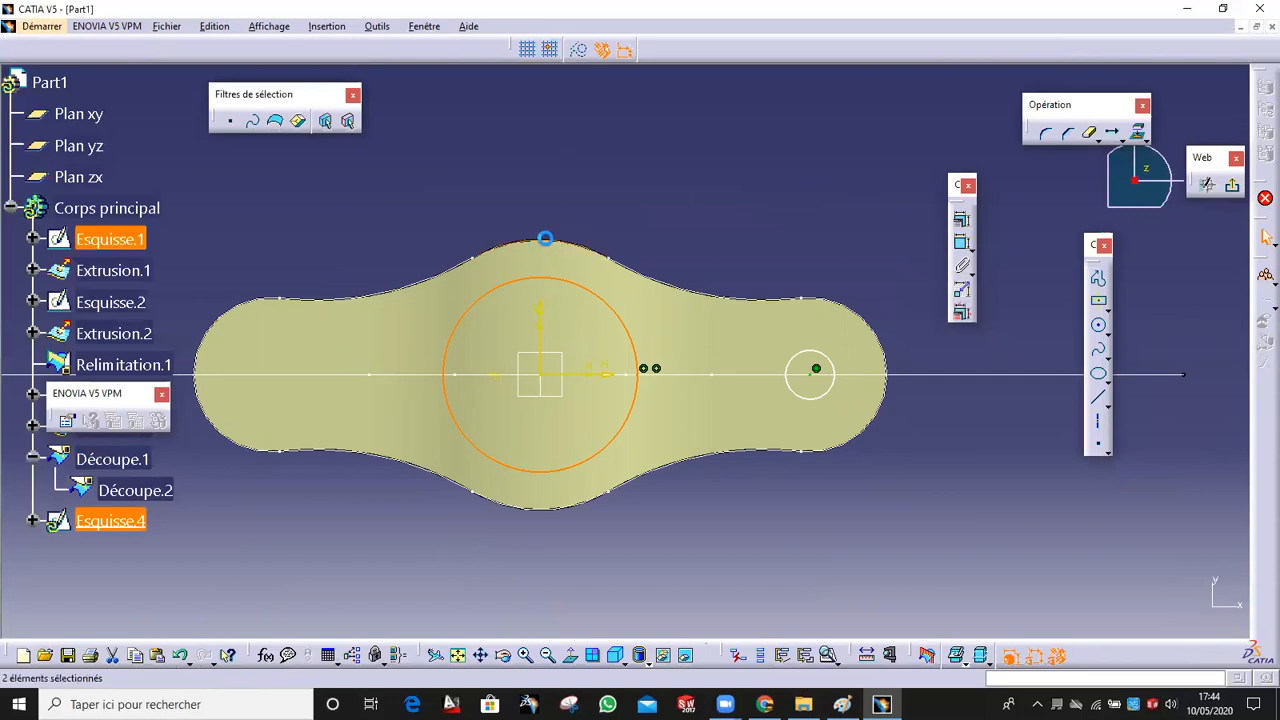
click(961, 219)
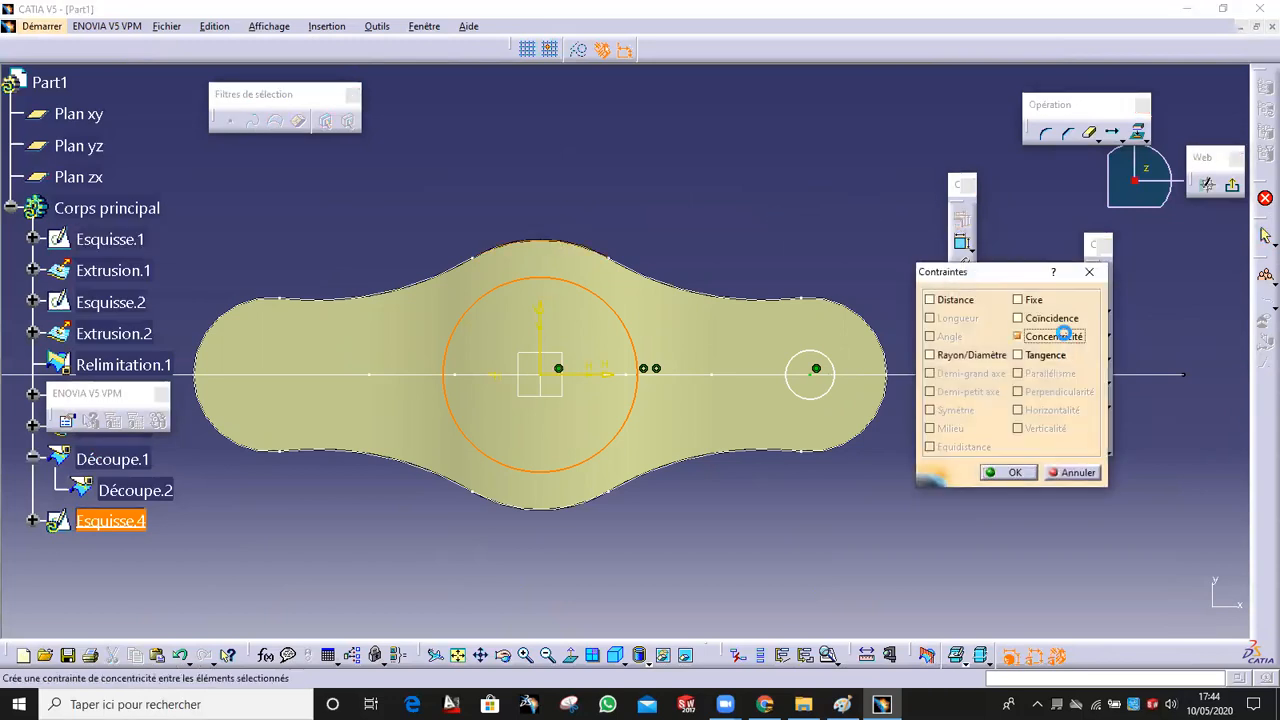
click(1016, 469)
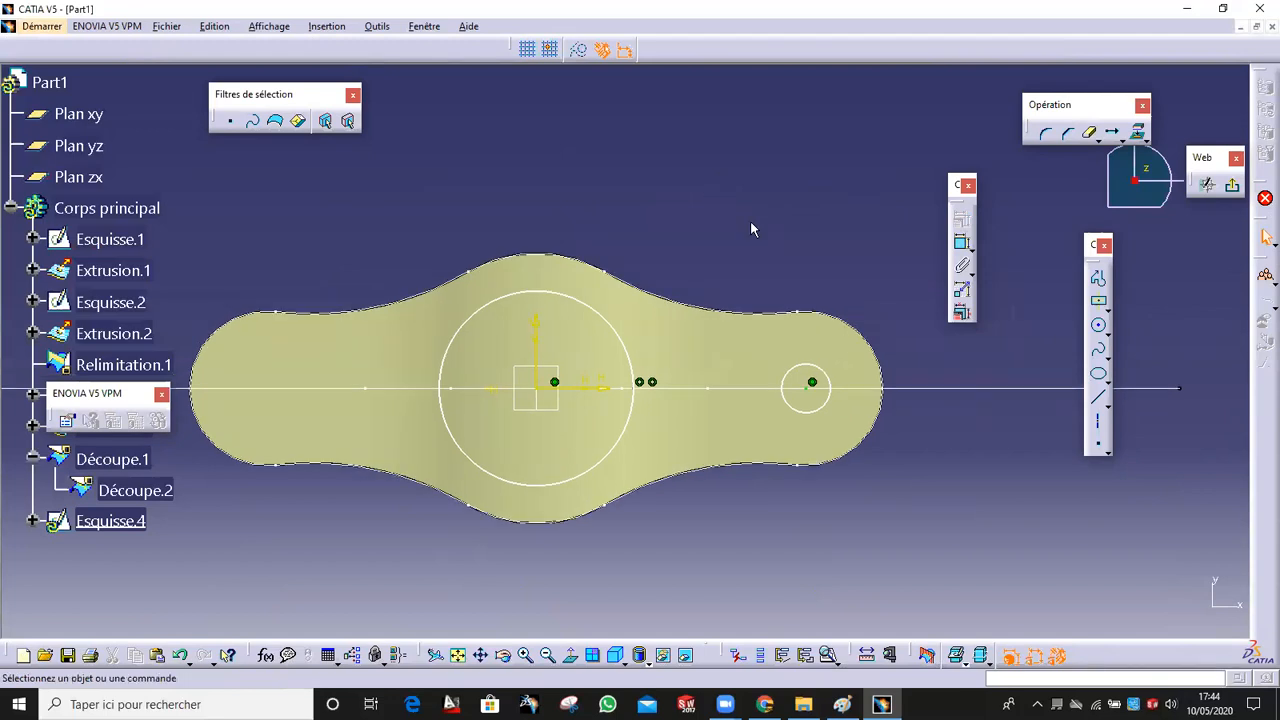
Dimension the large central circle and set its radius to 25 mm.
click(600, 309)
click(621, 258)
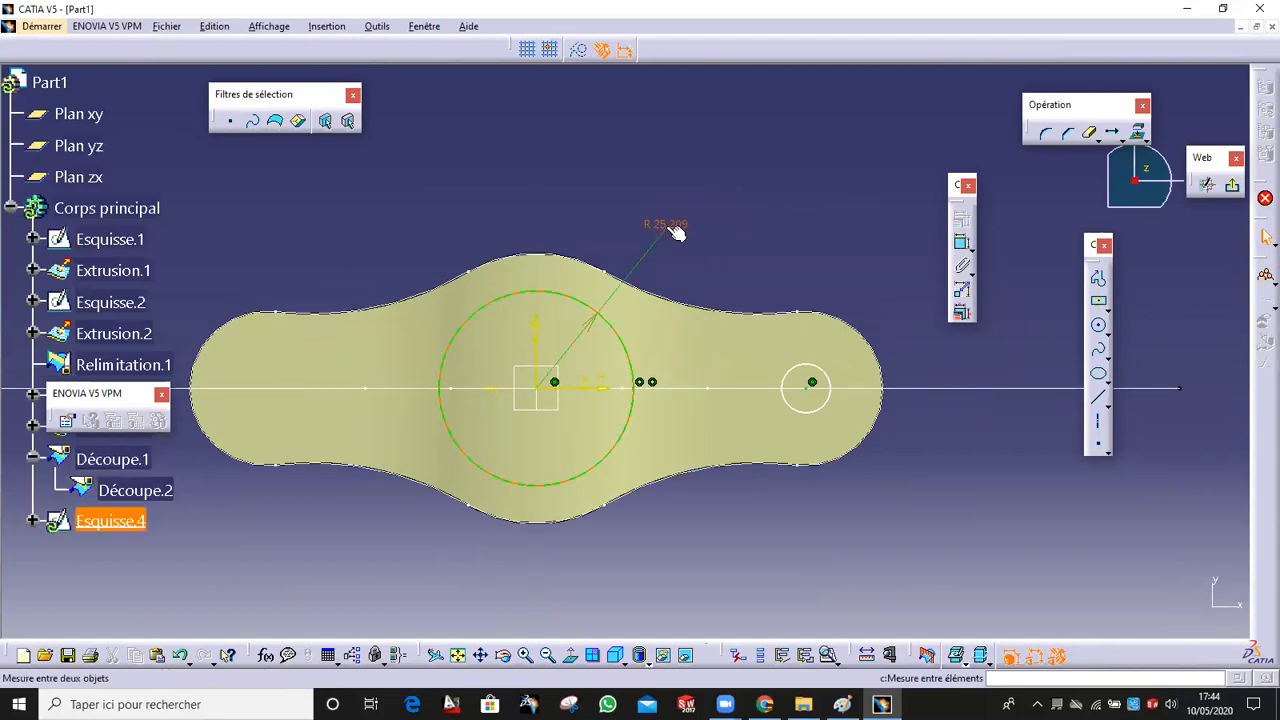
double_click(666, 222)
text(25)
click(1097, 537)
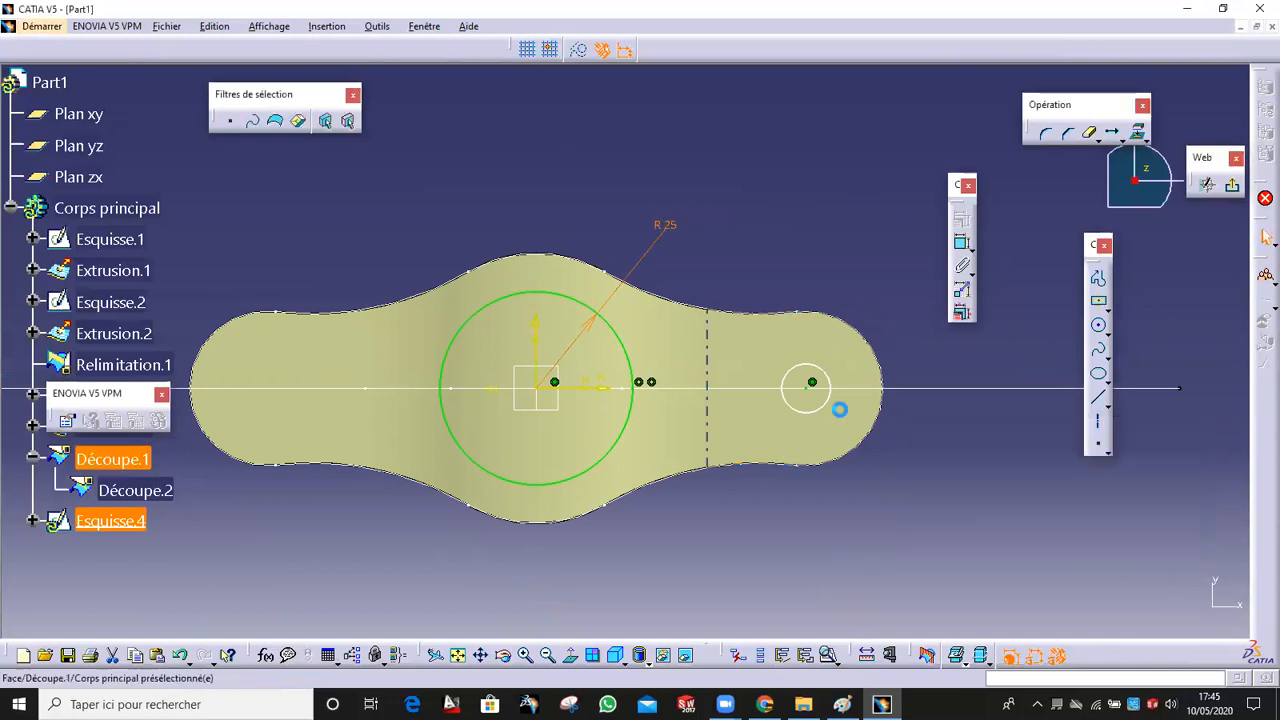
Dimension the small circle in the right lobe and set its radius to 12.5 mm.
click(962, 250)
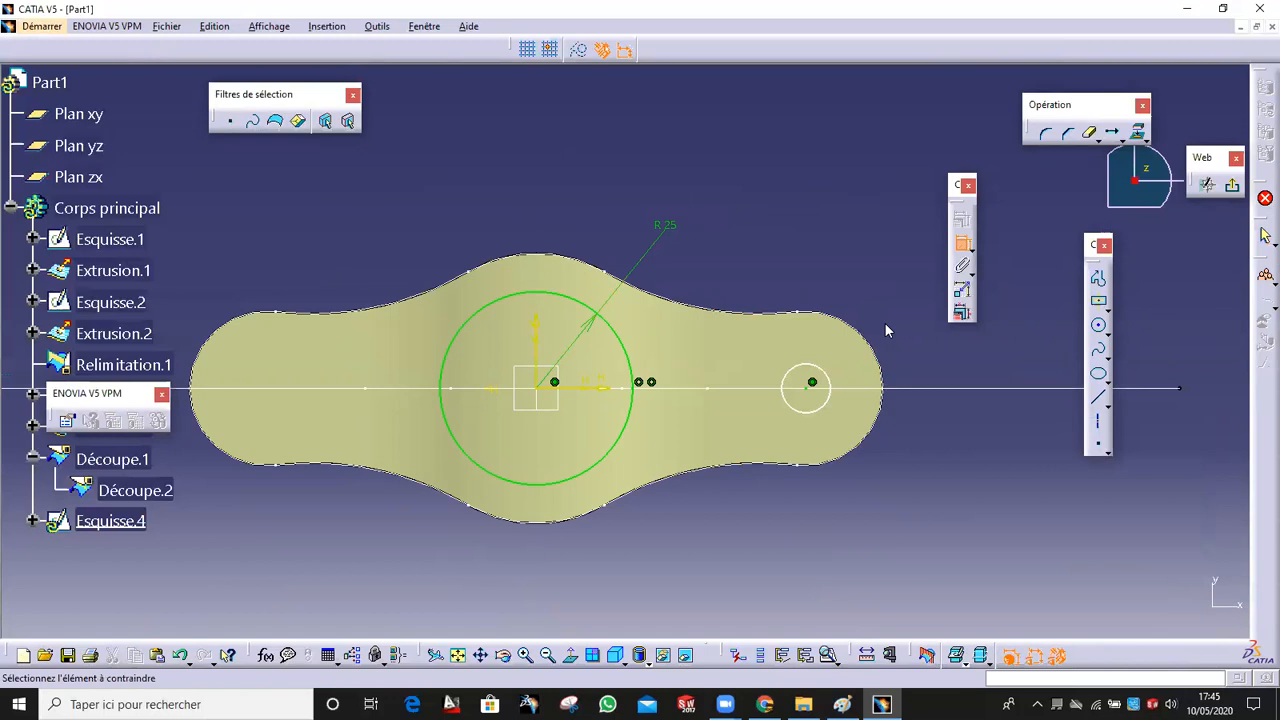
click(822, 372)
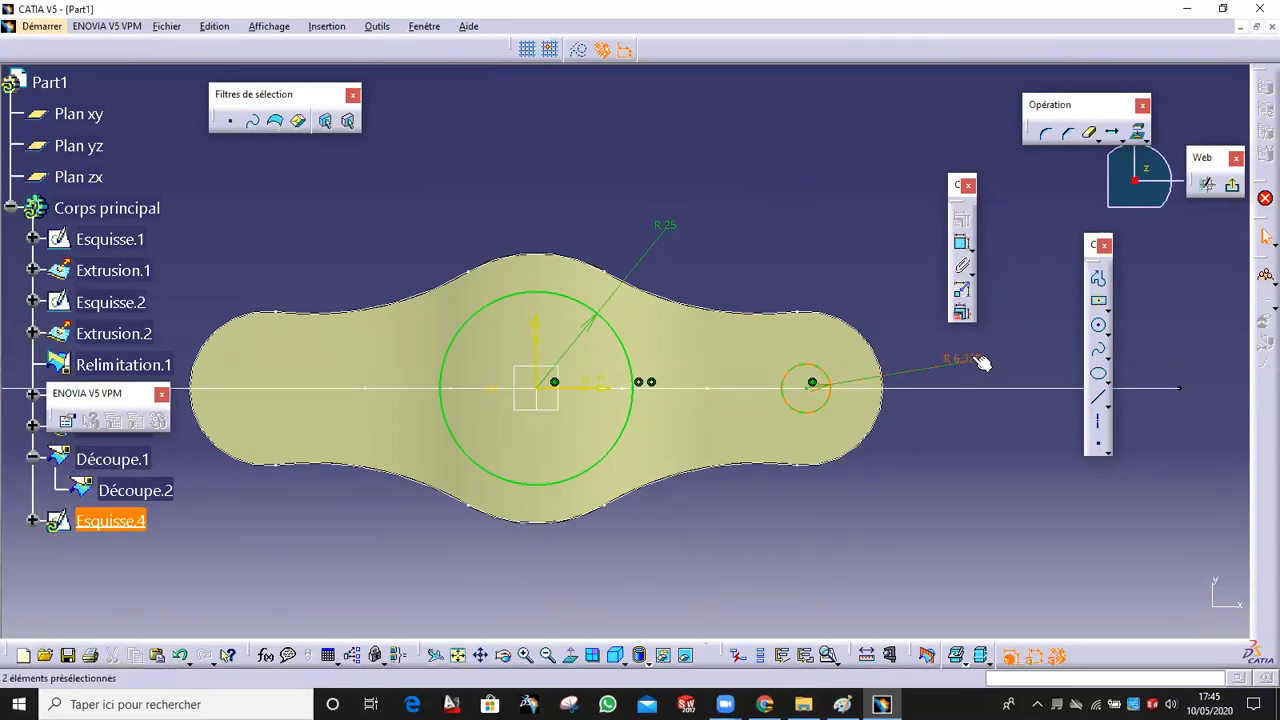
double_click(962, 364)
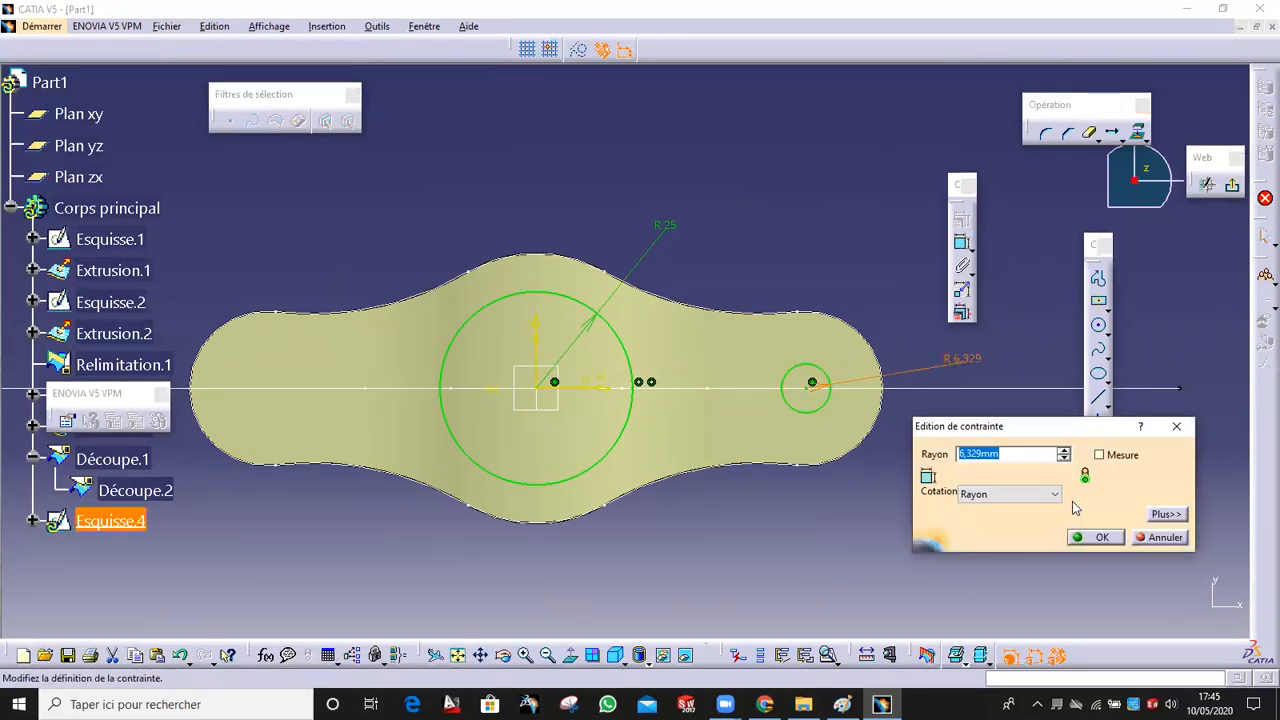
click(1110, 537)
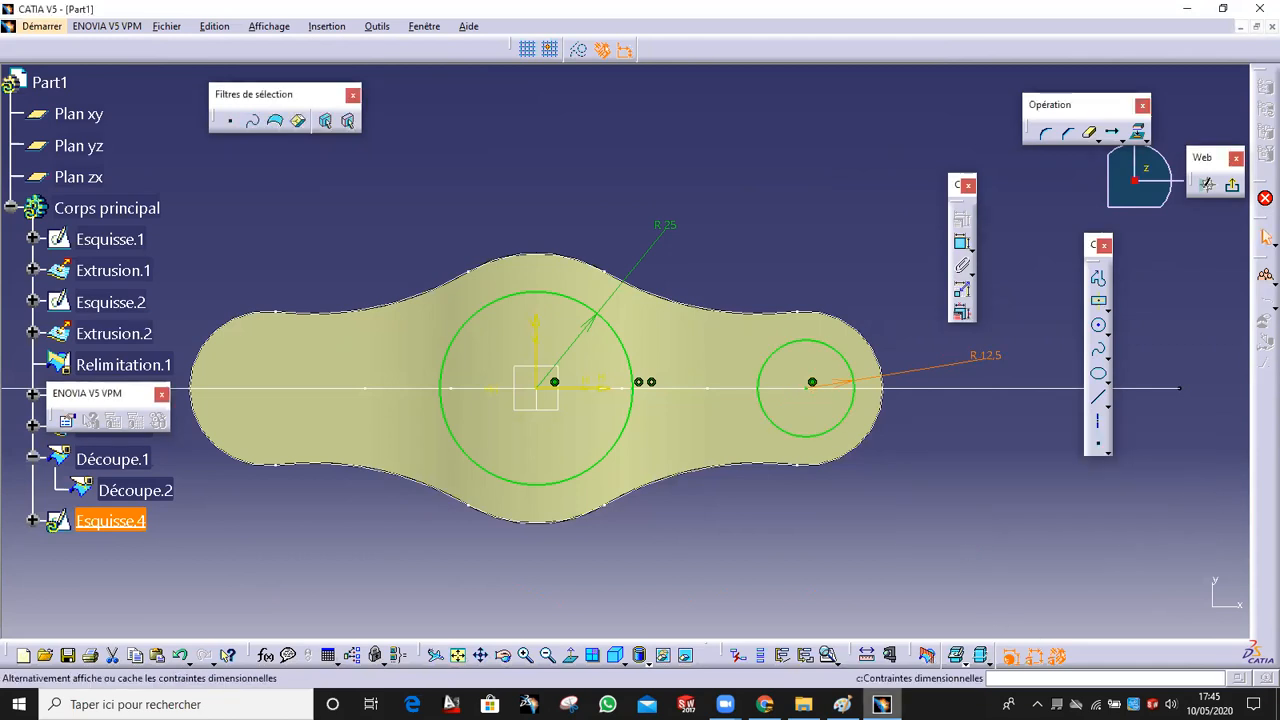
Check the hole diameters in the reference drawing in Paint, then set the small circle's radius to 7.5 mm in CATIA.
click(842, 704)
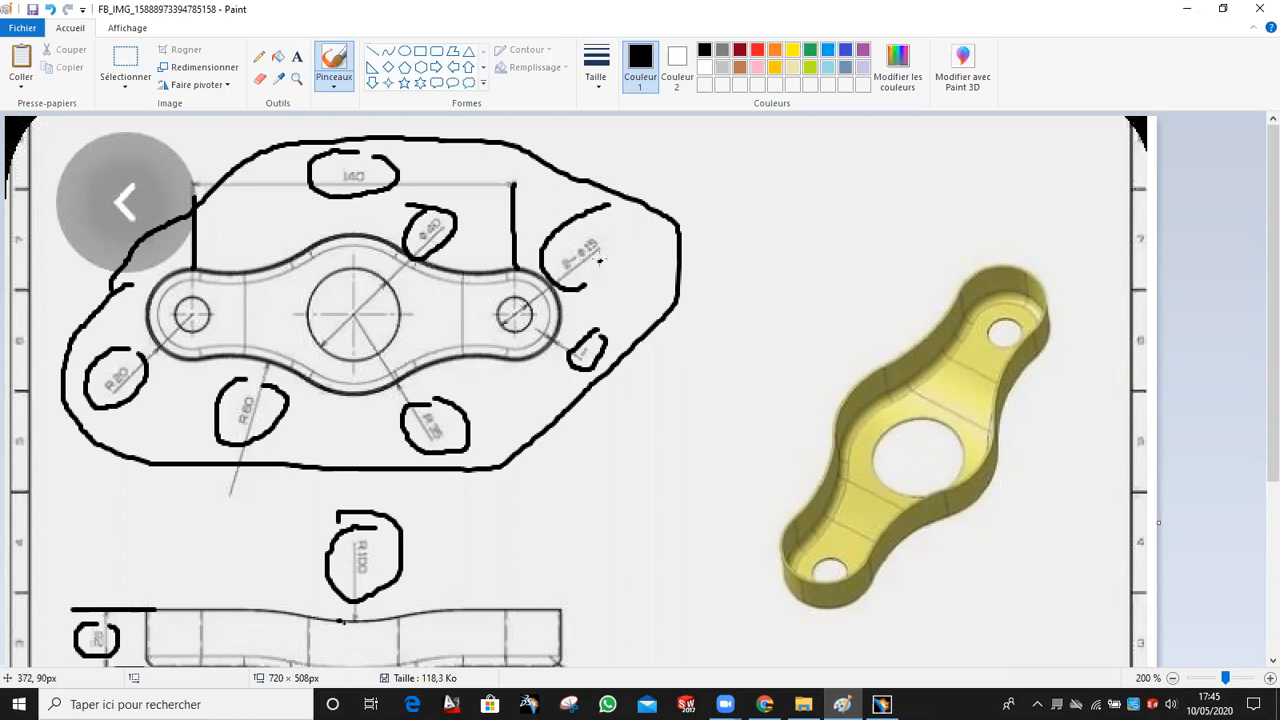
click(881, 704)
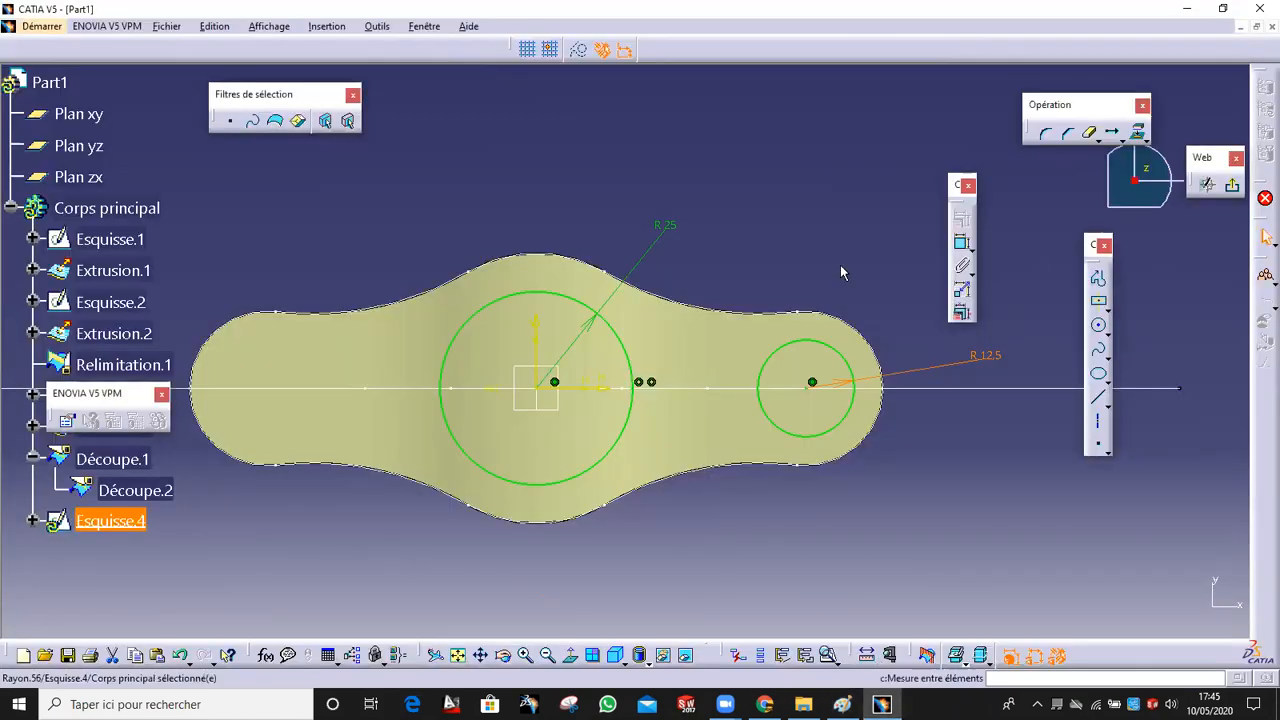
click(992, 359)
double_click(992, 356)
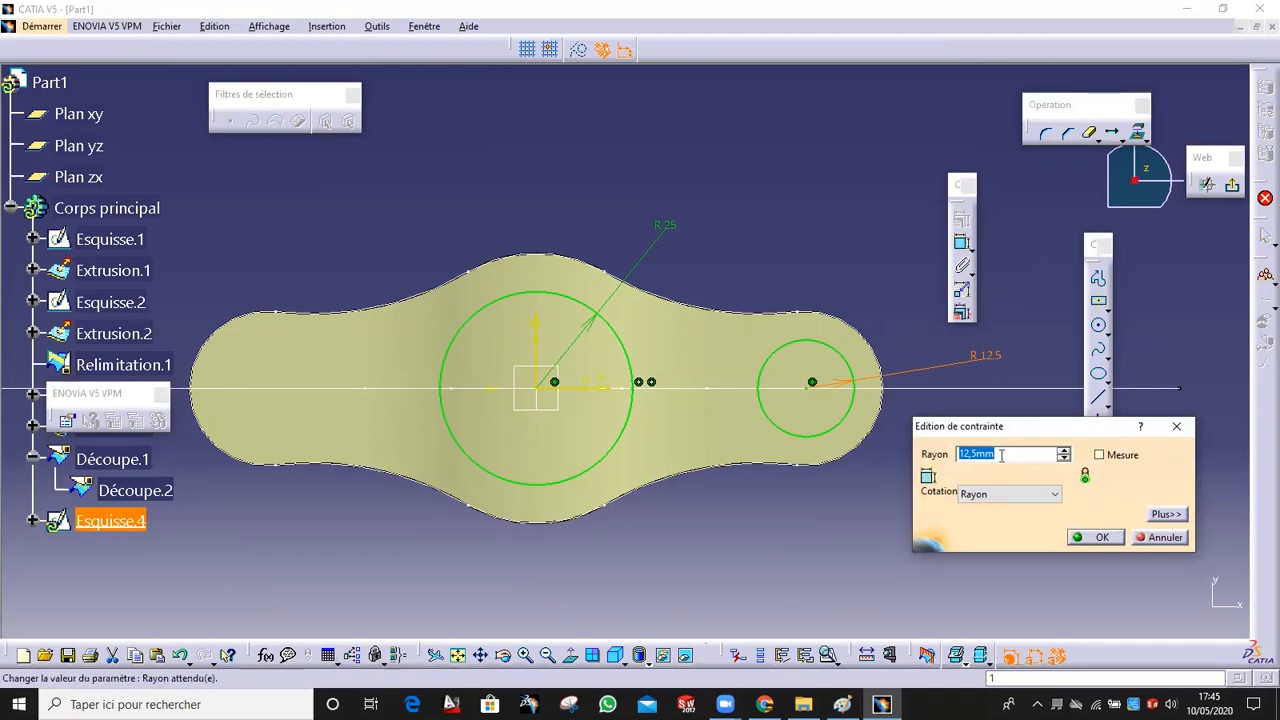
text(7.5)
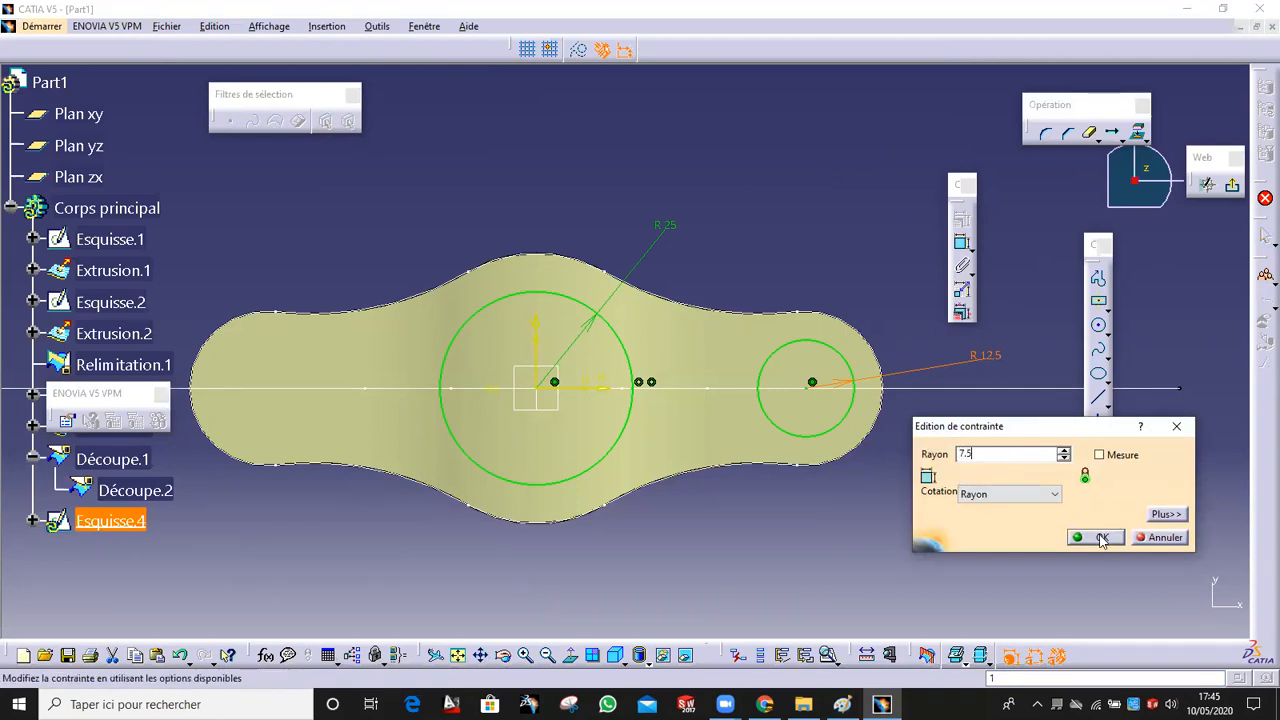
click(1100, 538)
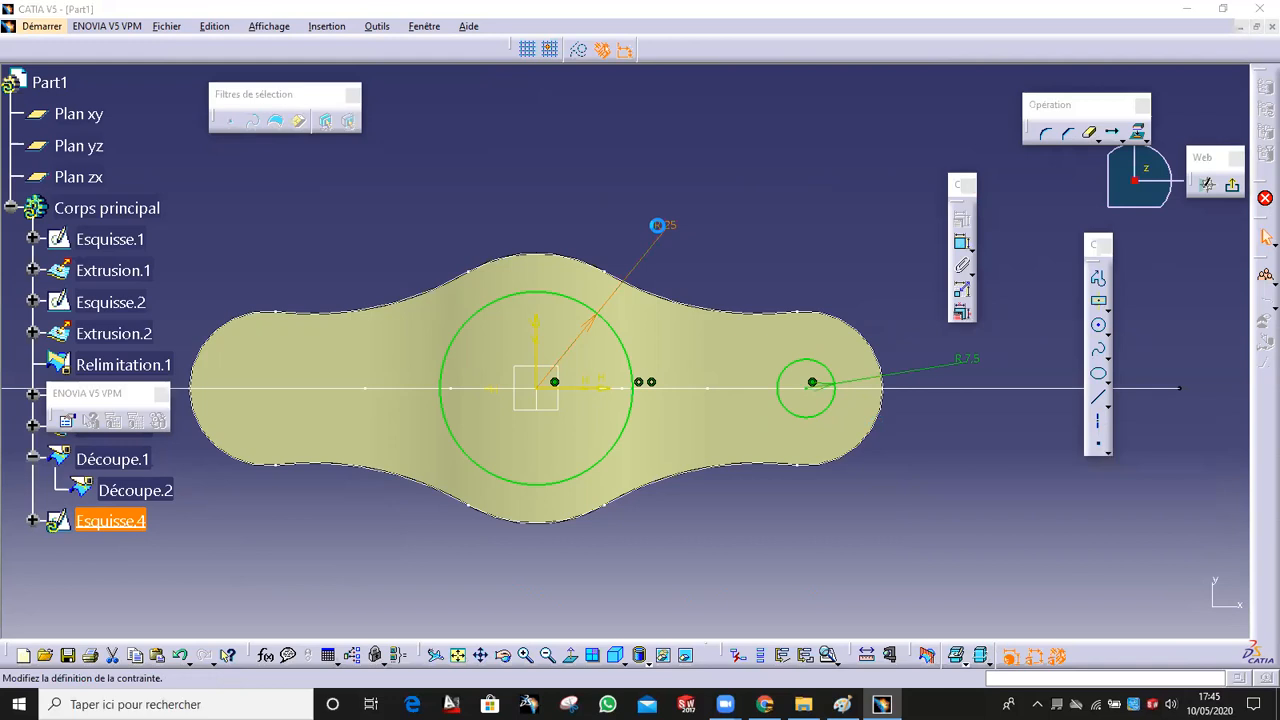
Set the large central circle's radius to 20 mm.
double_click(657, 225)
text(40)
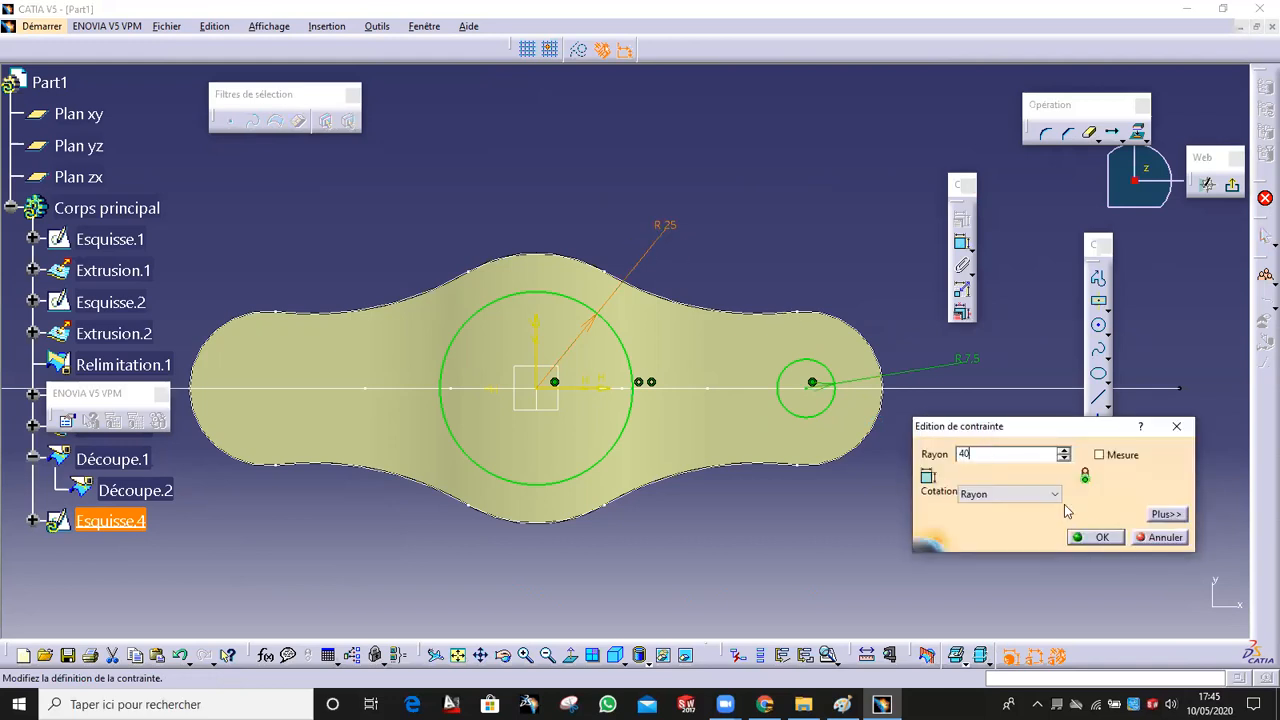
click(1100, 538)
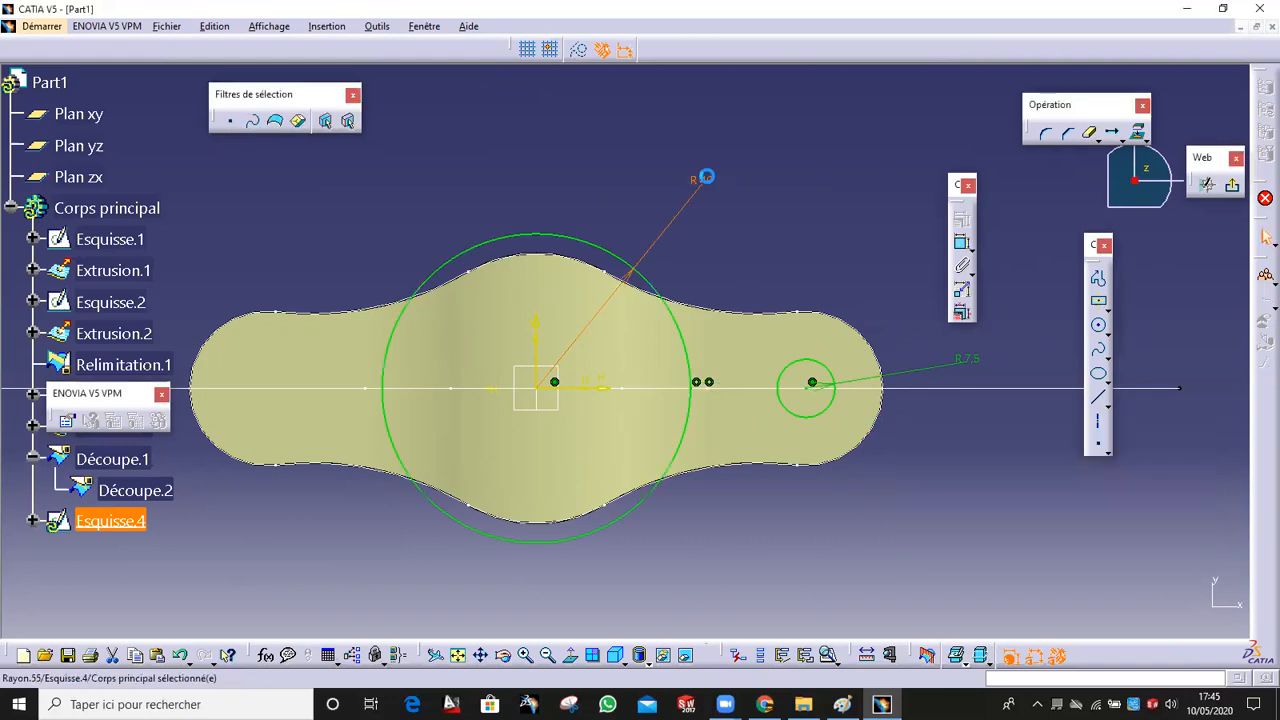
double_click(706, 177)
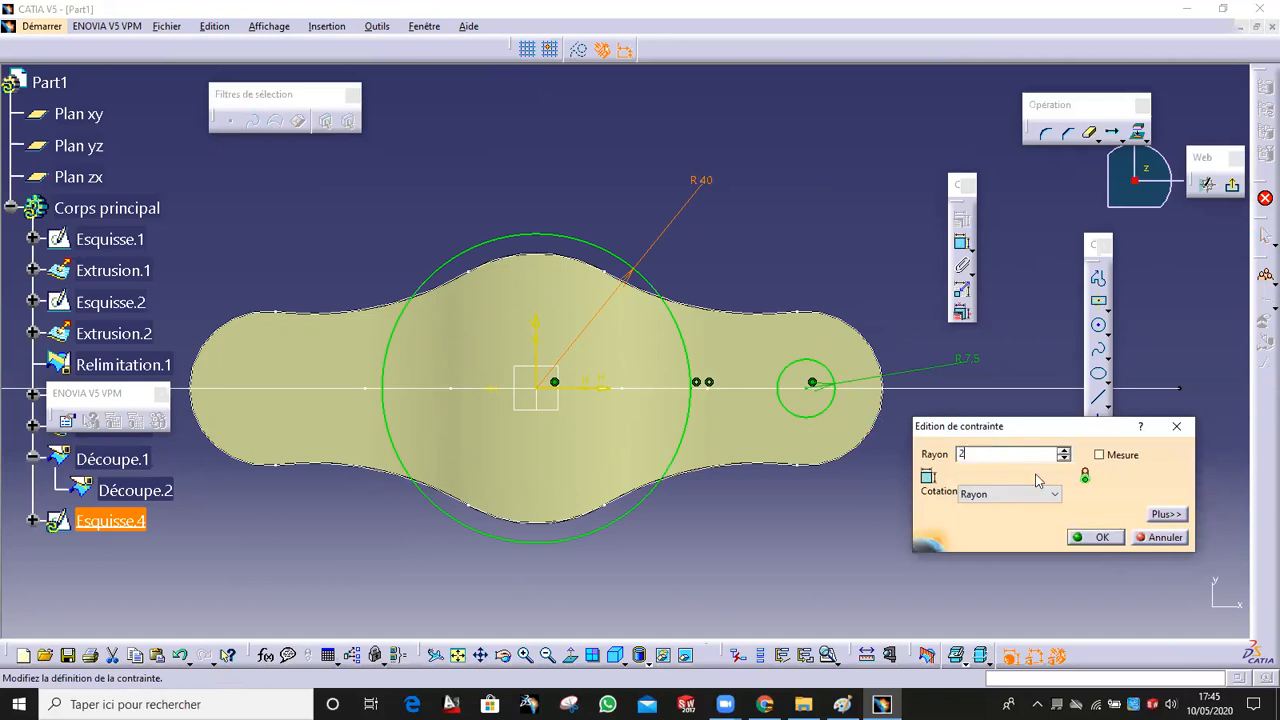
click(1098, 538)
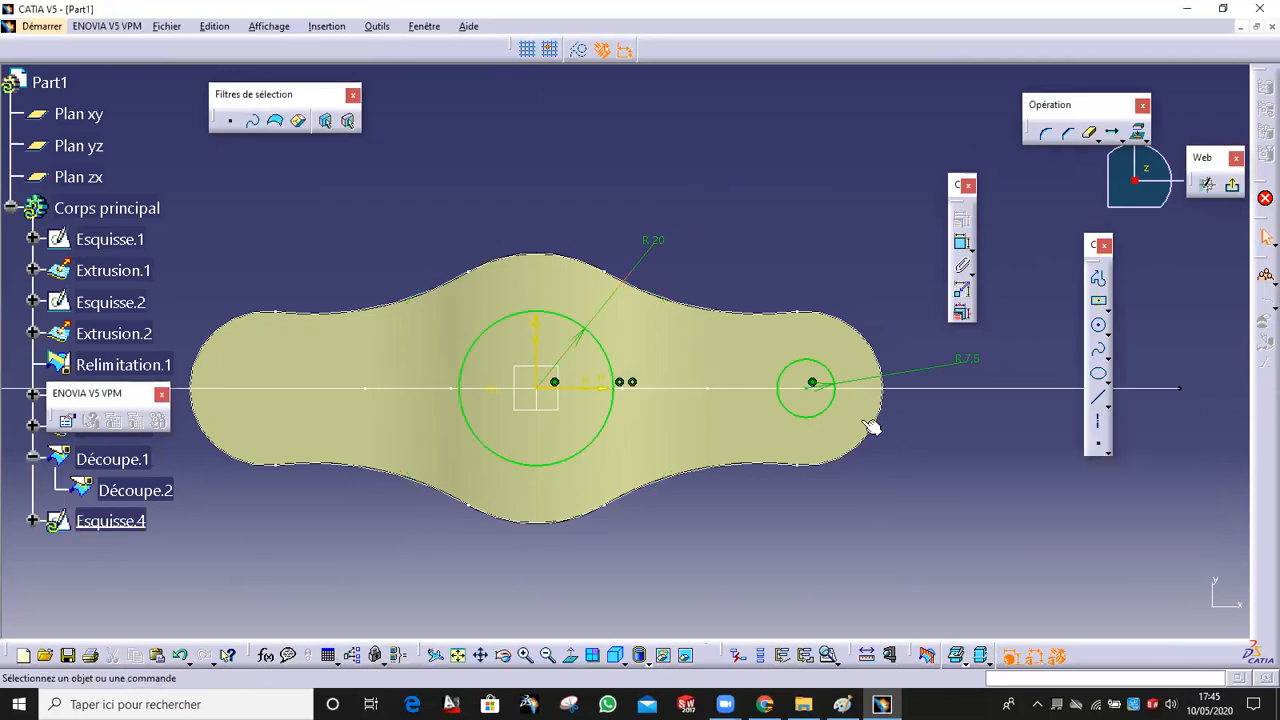
Mirror the small circle about the vertical axis into the left lobe and exit the sketch.
click(833, 367)
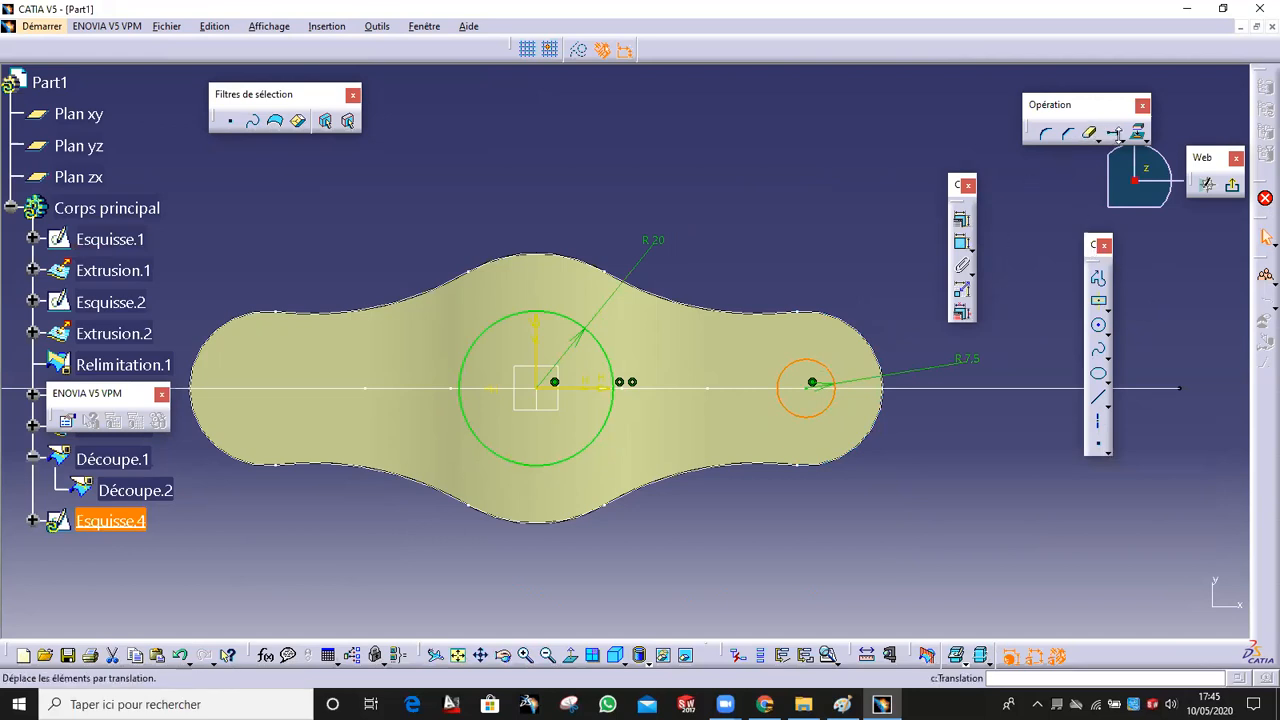
click(1145, 140)
click(1143, 154)
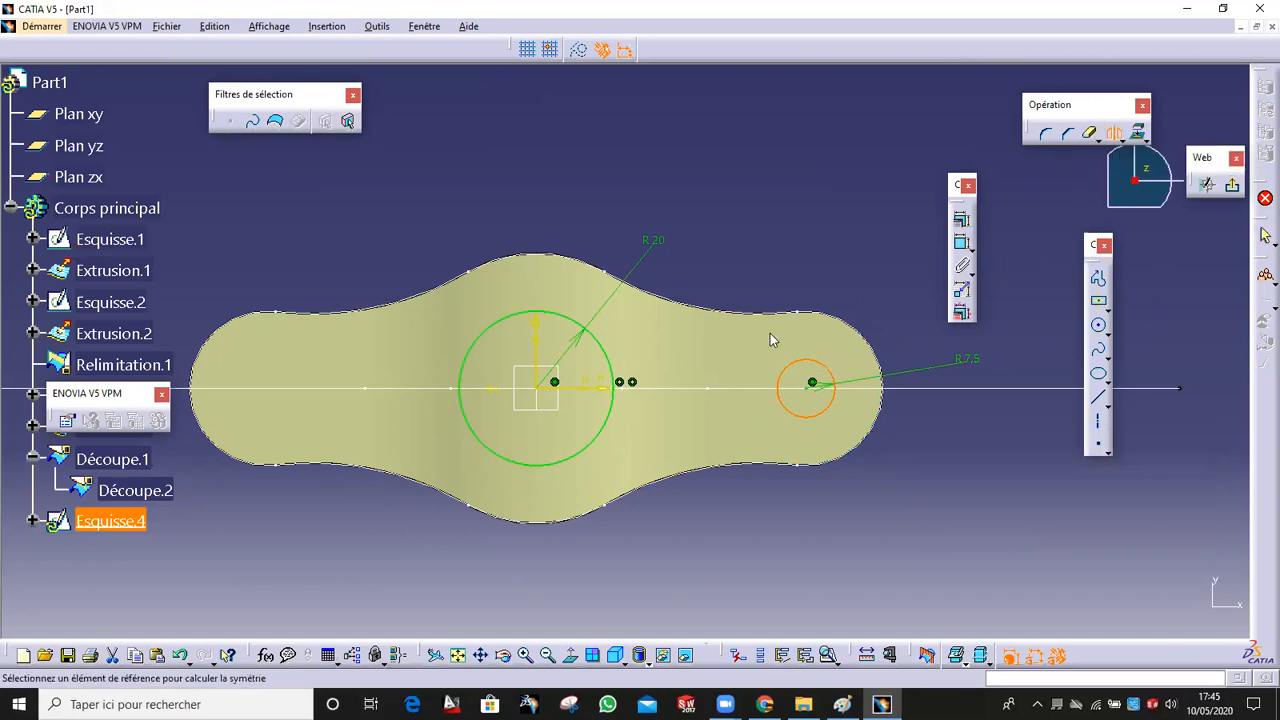
click(535, 330)
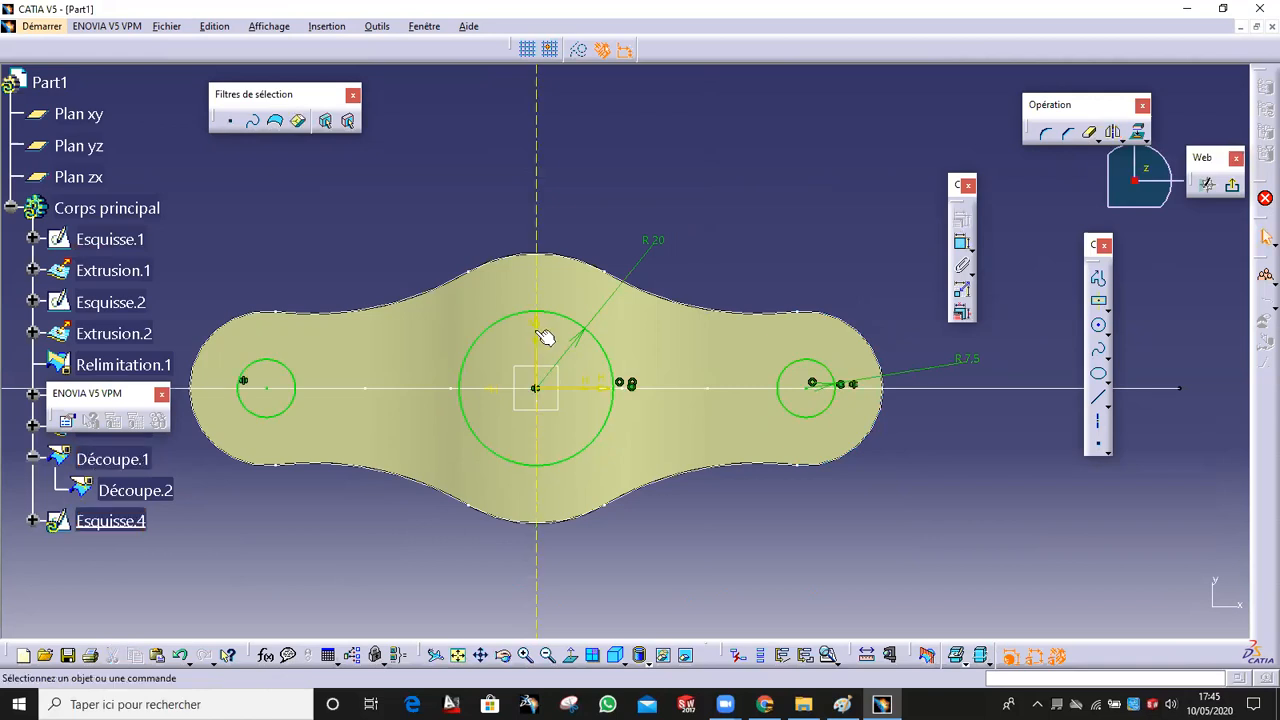
middle_drag(799, 213, 760, 463)
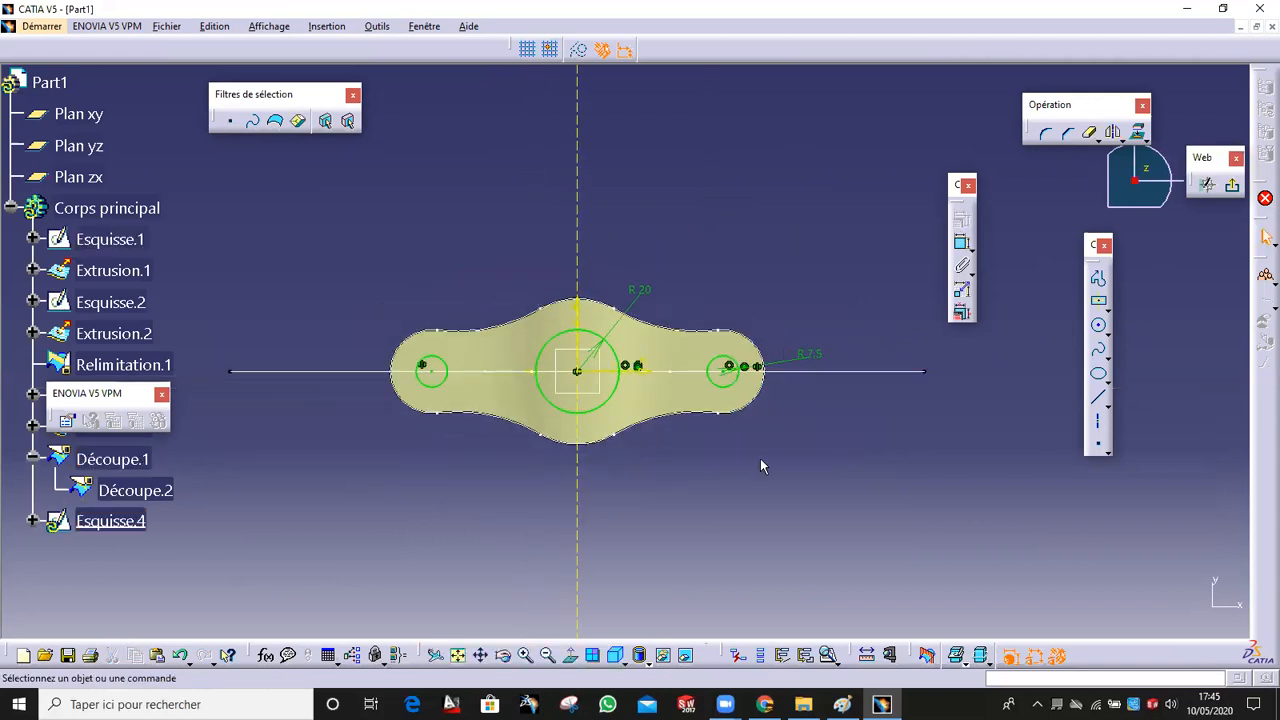
middle_drag(661, 428, 523, 291)
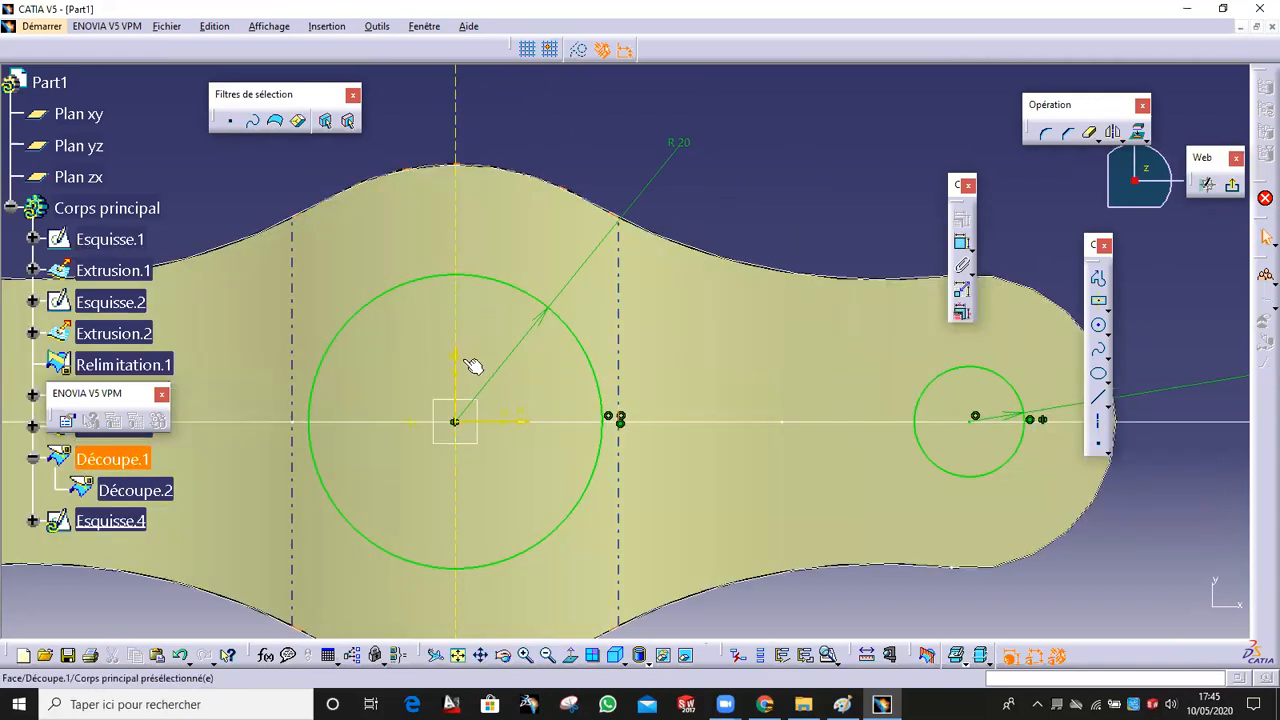
mouse_move(465, 370)
middle_down()
mouse_move(531, 349)
mouse_move(613, 231)
middle_up()
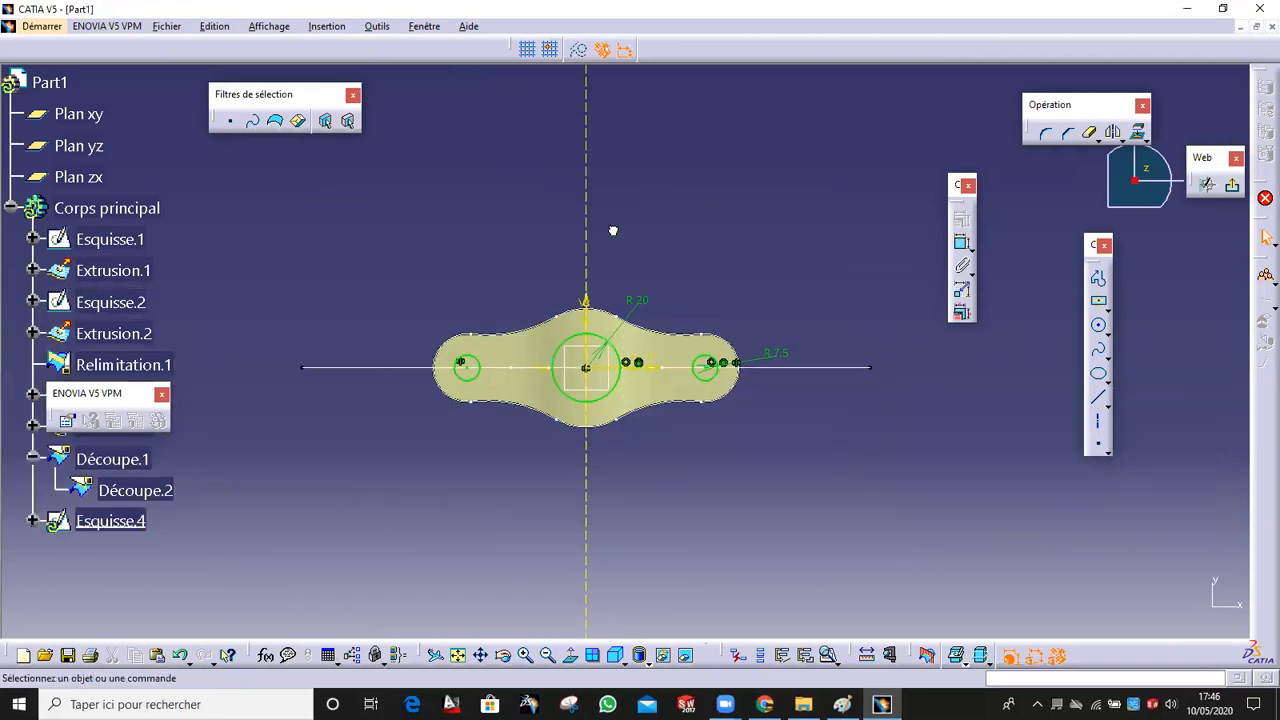
click(1232, 184)
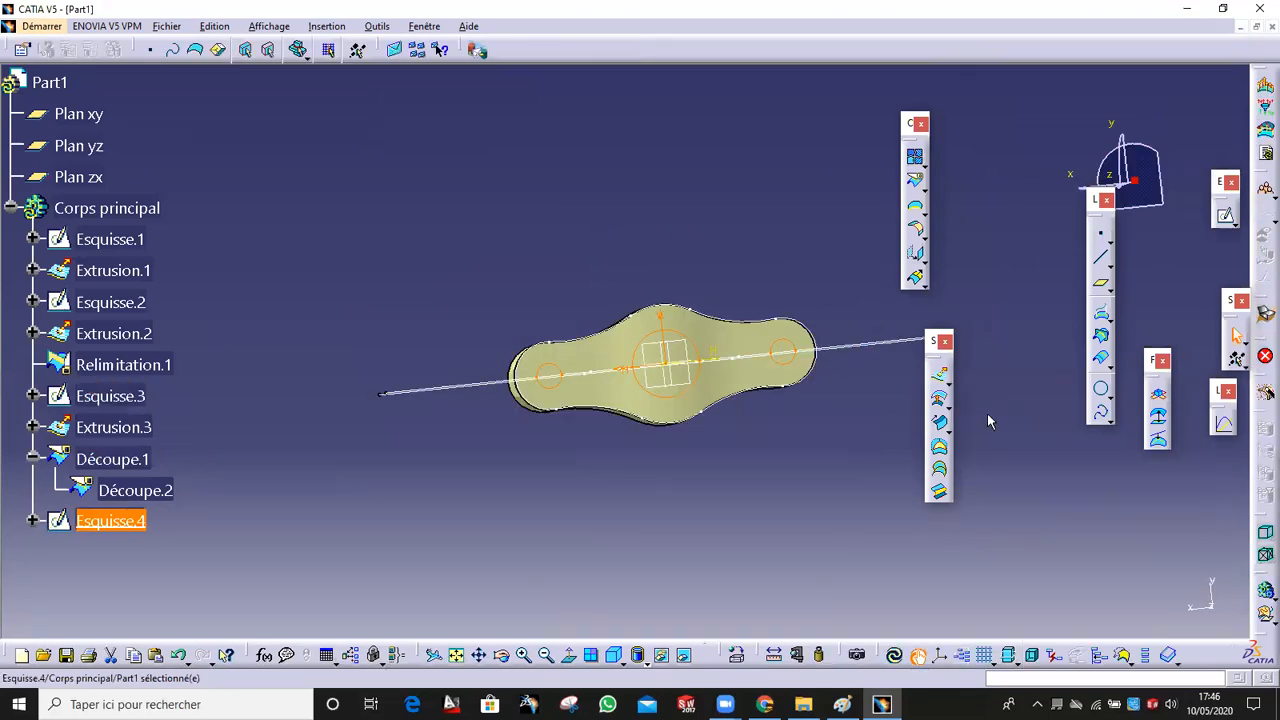
Extrude the three circles of Esquisse.4 as surfaces, 56 mm in both directions, keeping all sub-elements.
click(937, 378)
middle_drag(679, 289, 690, 242)
middle_drag(930, 537, 800, 520)
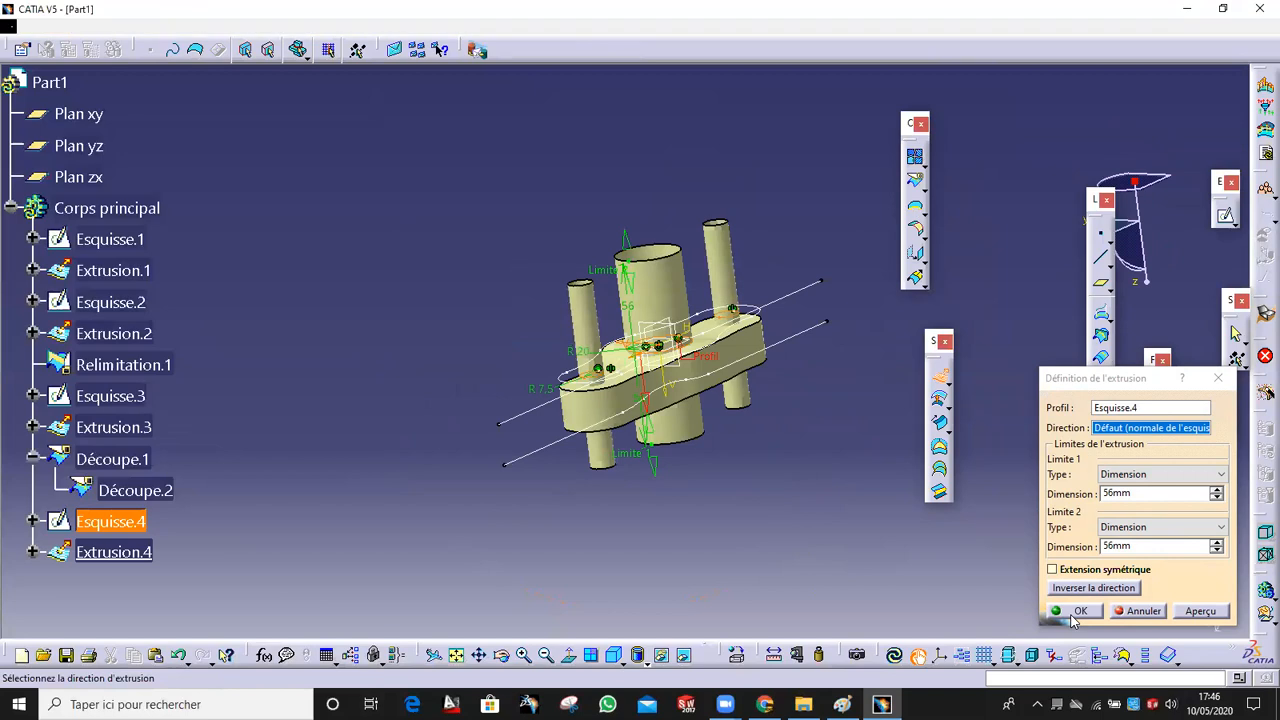
click(1072, 612)
click(1198, 610)
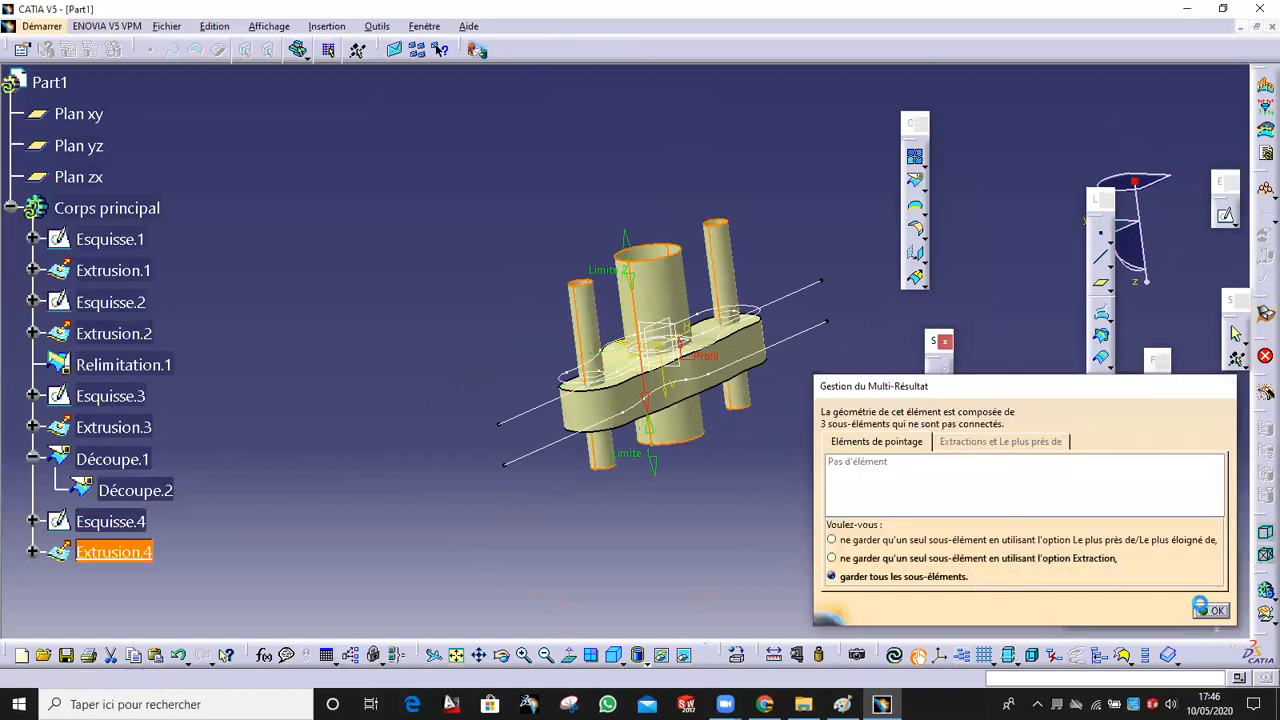
Try to trim Extrusion.4 and Découpe.1 against each other, switching which sides are kept.
middle_drag(660, 480, 607, 558)
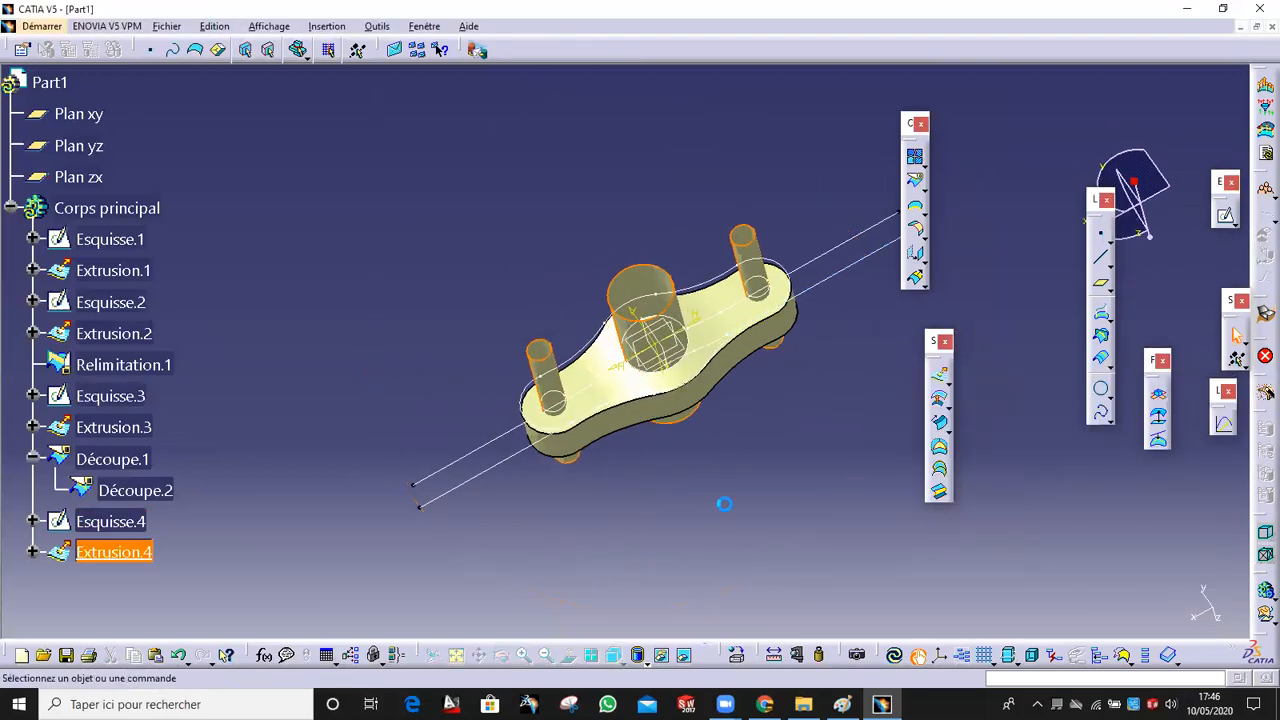
click(921, 184)
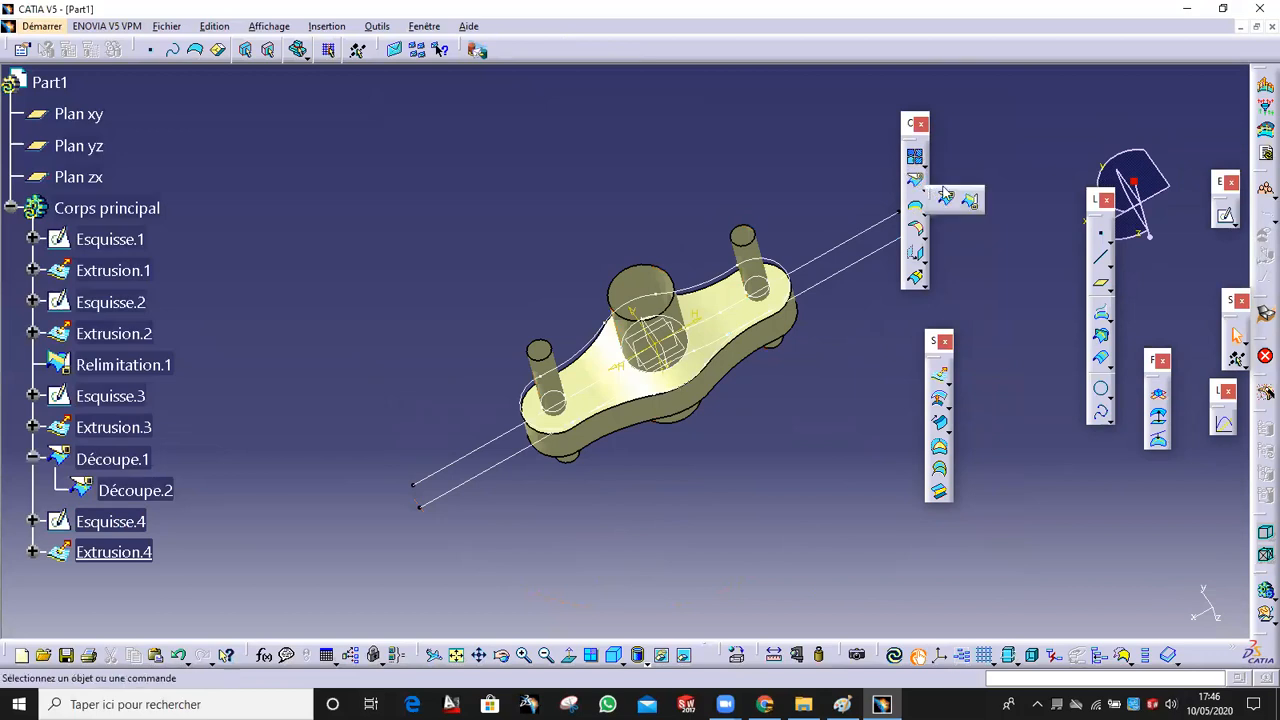
click(966, 198)
middle_drag(686, 429, 635, 418)
click(632, 416)
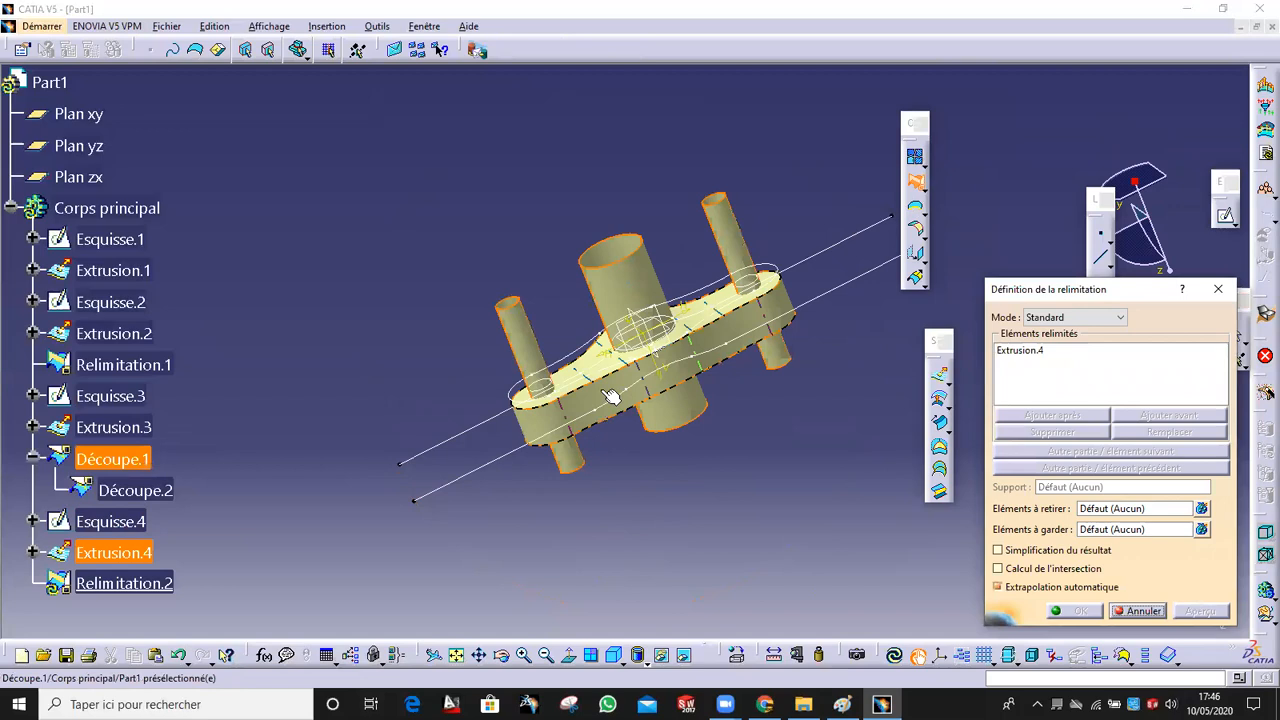
click(606, 396)
middle_drag(664, 372, 560, 150)
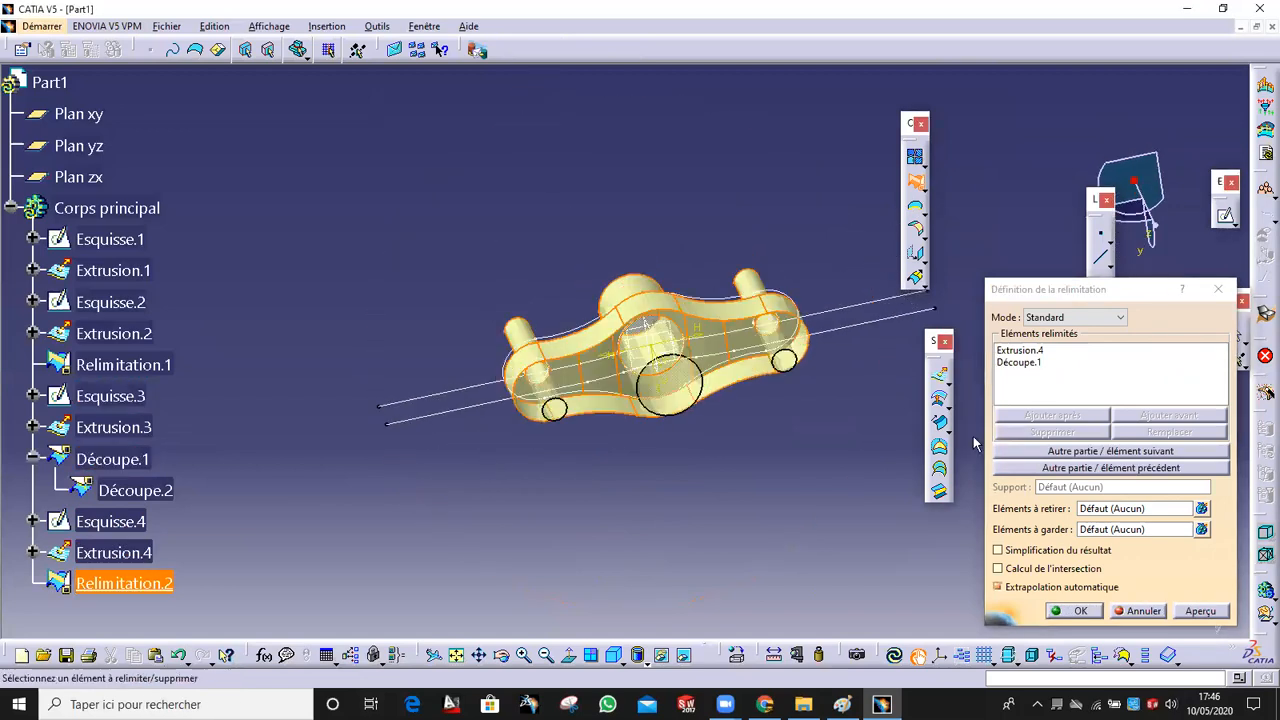
click(1055, 472)
click(1052, 453)
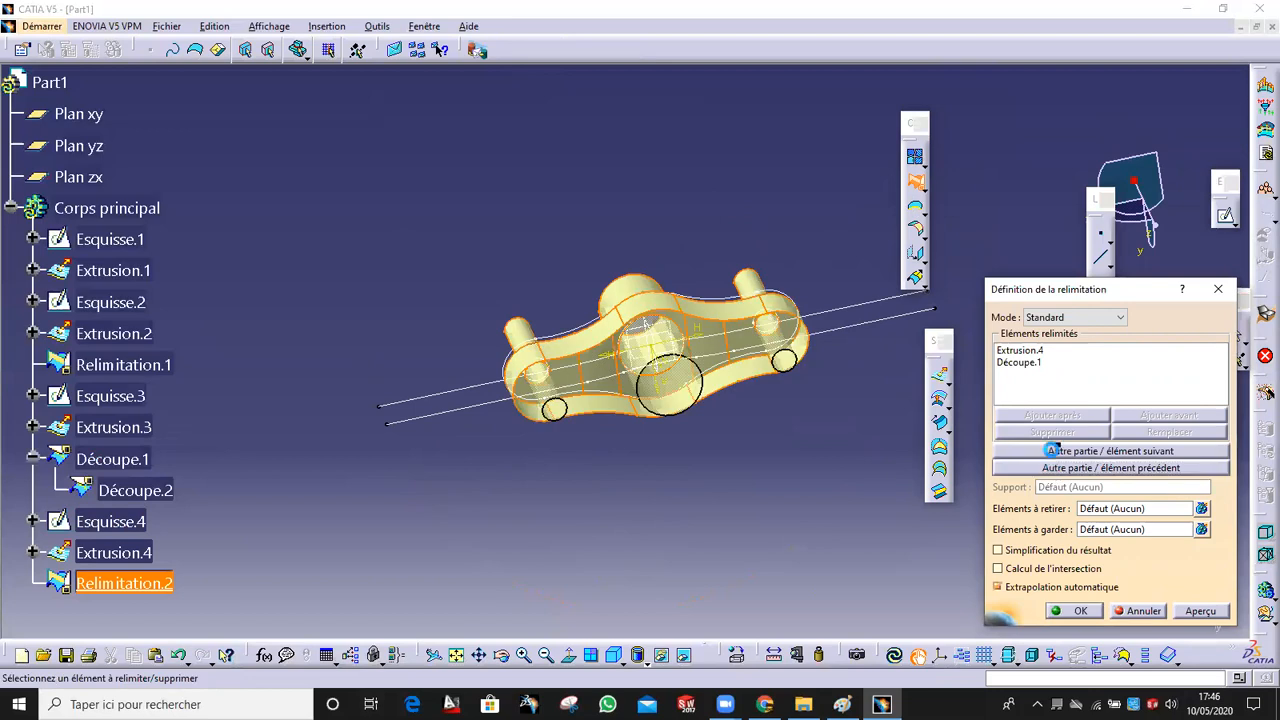
middle_drag(785, 505, 720, 220)
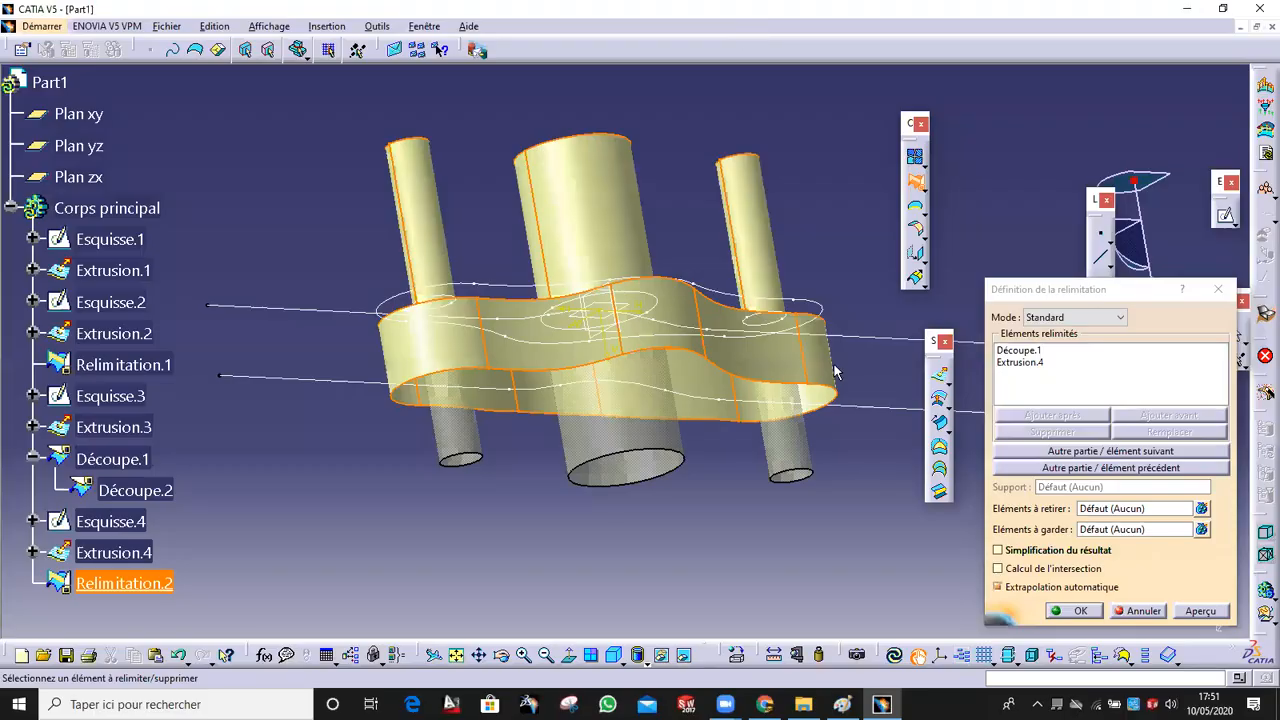
middle_drag(587, 248, 580, 277)
click(1225, 291)
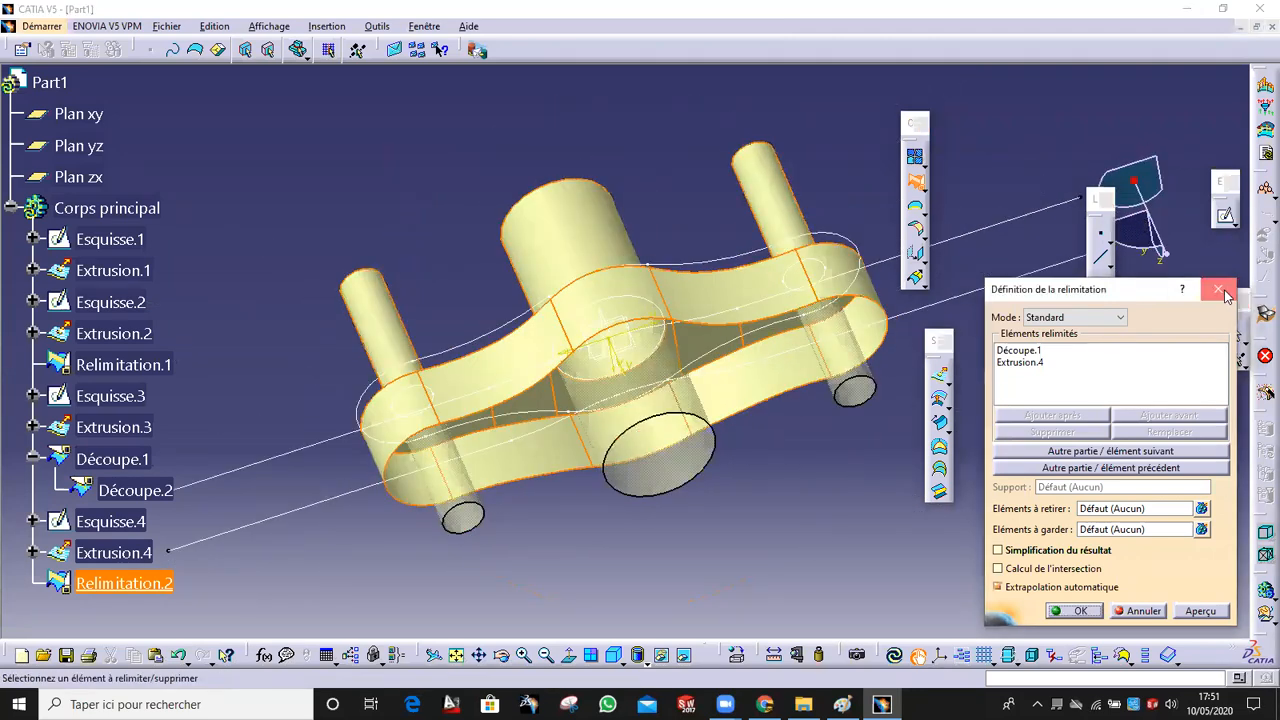
Split Découpe.1 with Extrusion.4 as the cutting element, removing the material inside the central and two lobe holes.
middle_drag(675, 136, 730, 245)
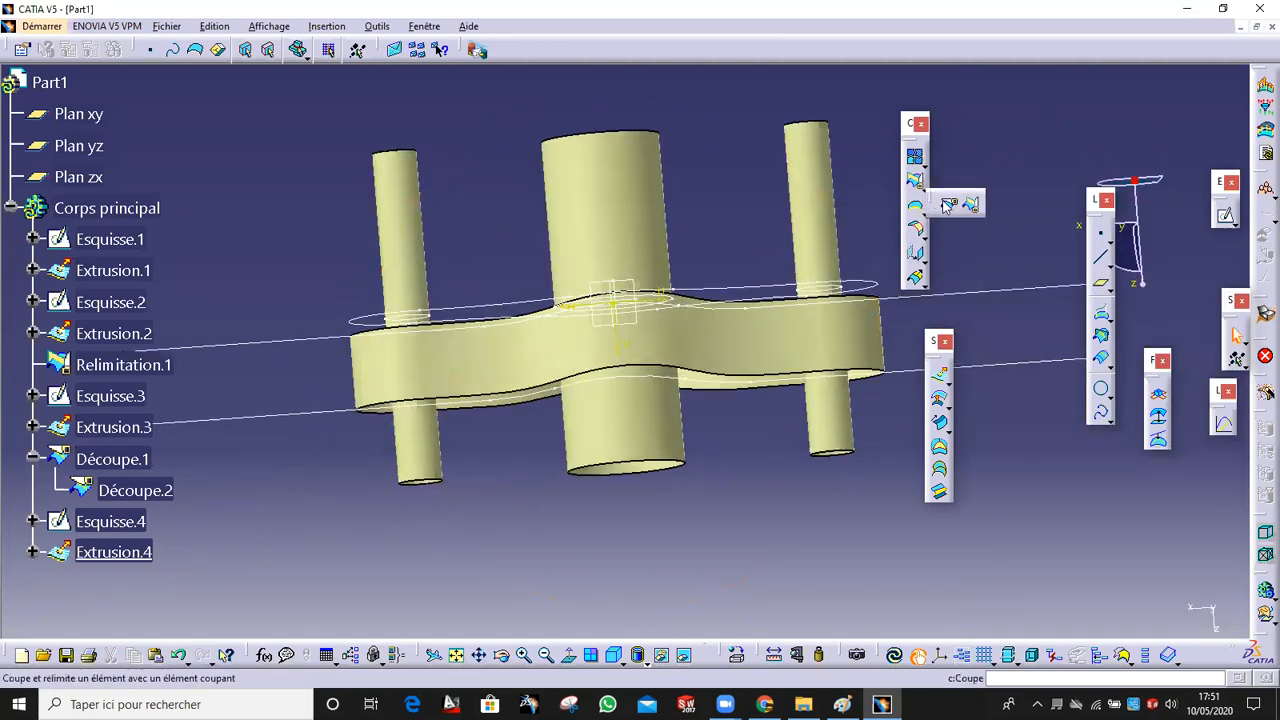
click(916, 181)
click(769, 349)
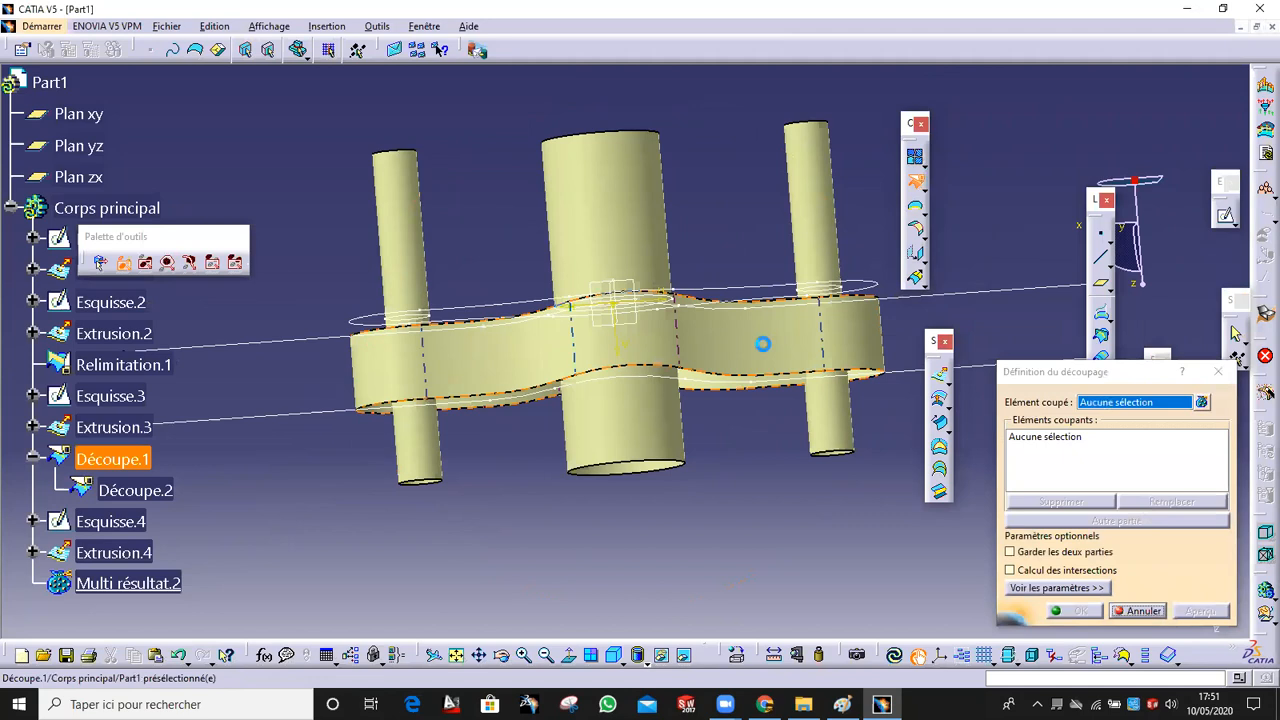
click(814, 188)
middle_drag(725, 528, 646, 172)
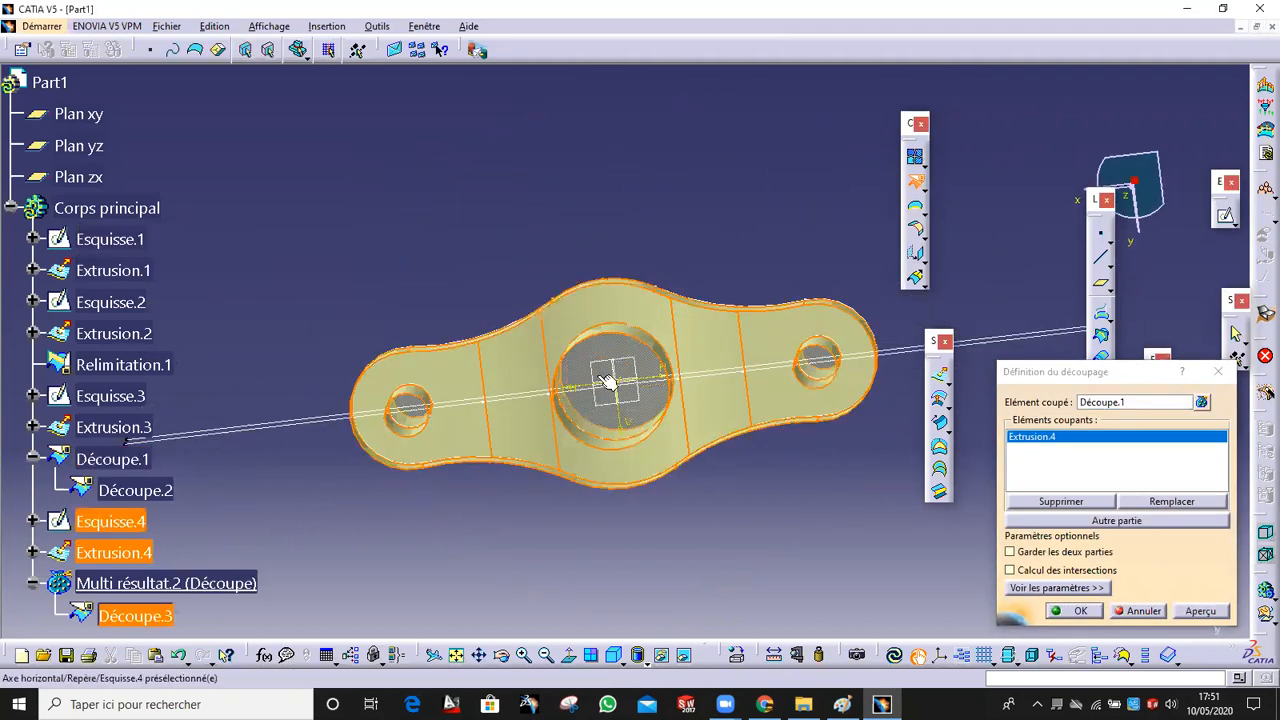
middle_drag(625, 377, 804, 462)
click(1071, 610)
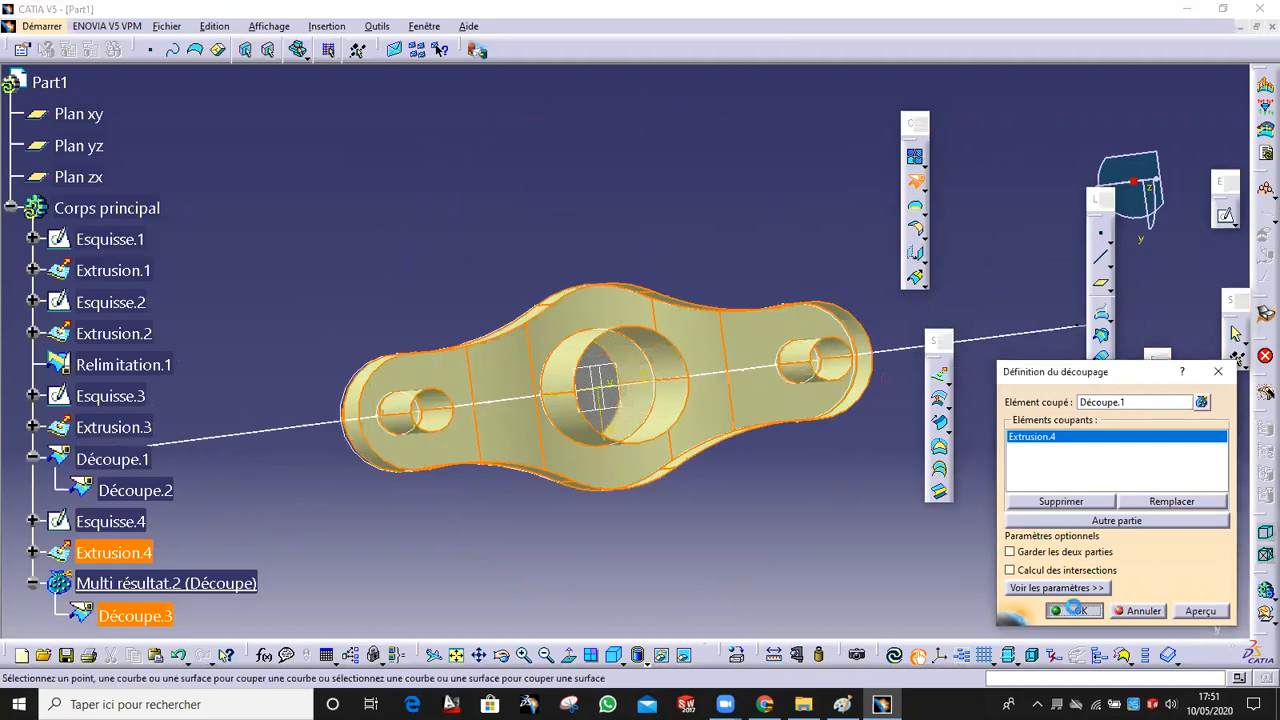
Hide the extruded hole cylinders, Extrusion.4, and inspect the split surface from several sides.
middle_drag(709, 272, 607, 395)
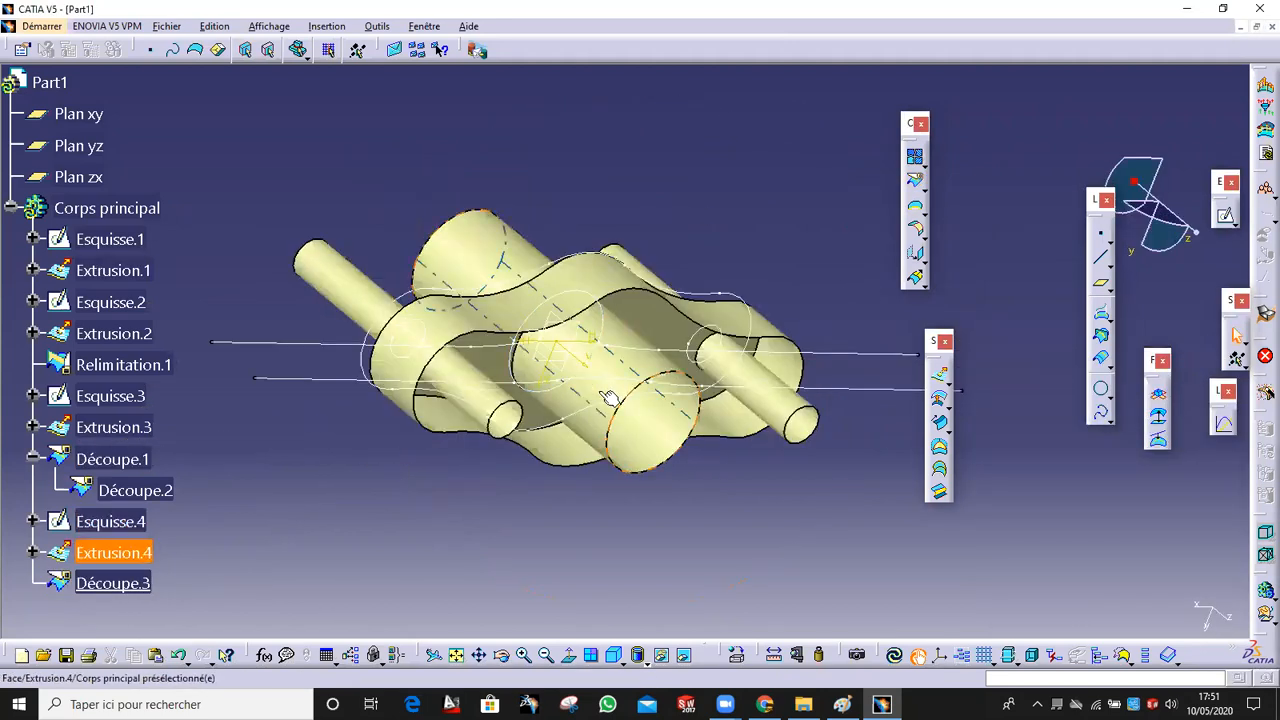
right_click(113, 552)
click(169, 272)
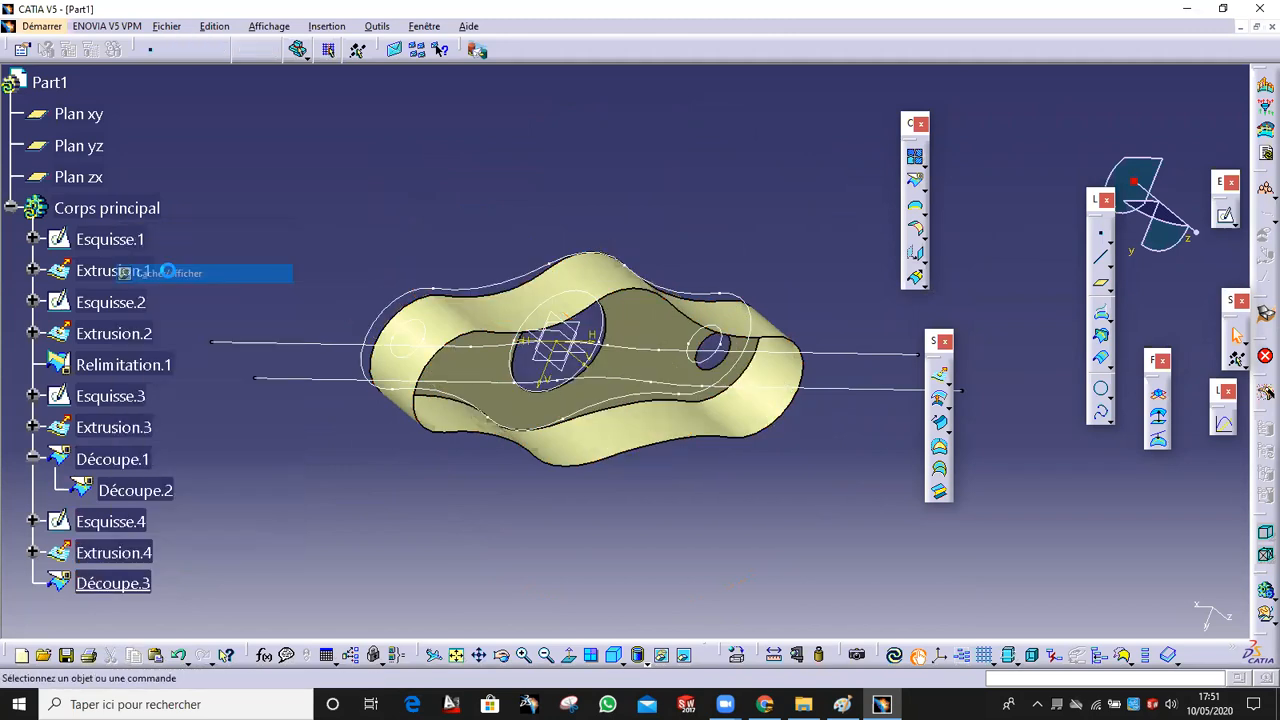
middle_drag(527, 374, 620, 262)
middle_drag(589, 375, 574, 435)
middle_drag(387, 401, 668, 500)
Check the corner radius on the reference drawing in Paint and fillet the outer base edge of Découpe.3 in CATIA with 5 mm radius.
click(842, 704)
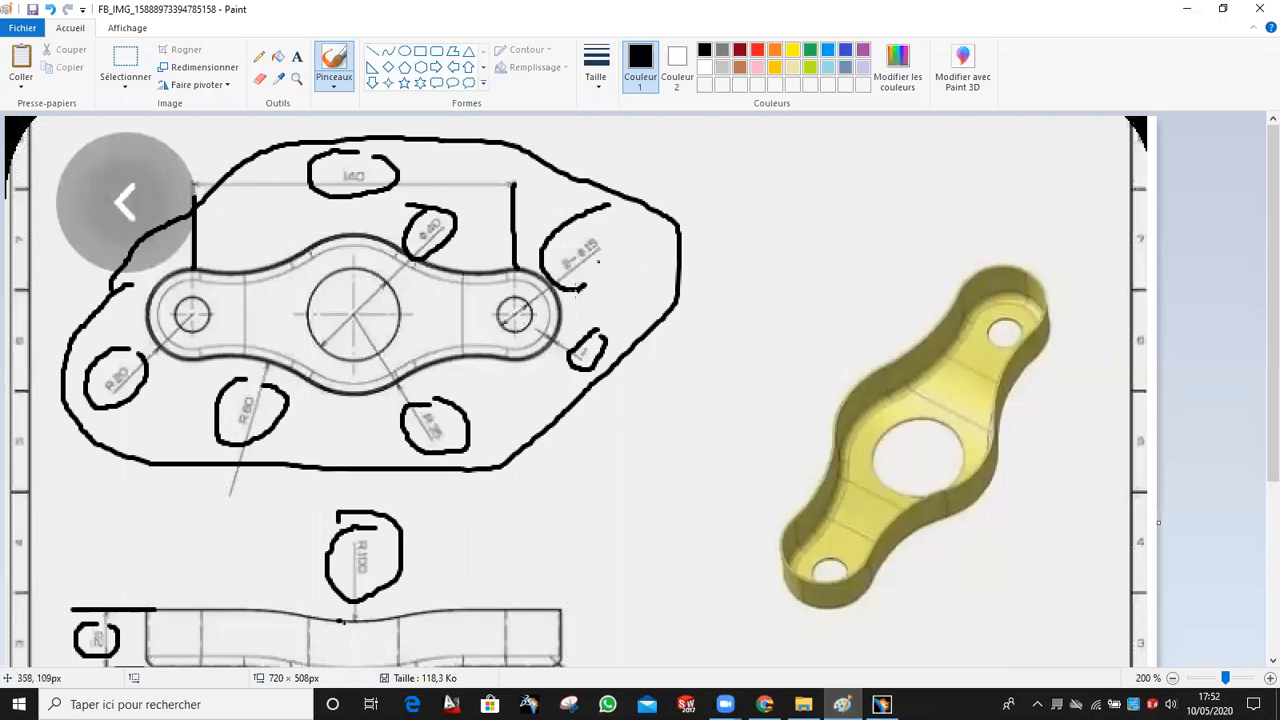
scroll(360, 289, down, 3)
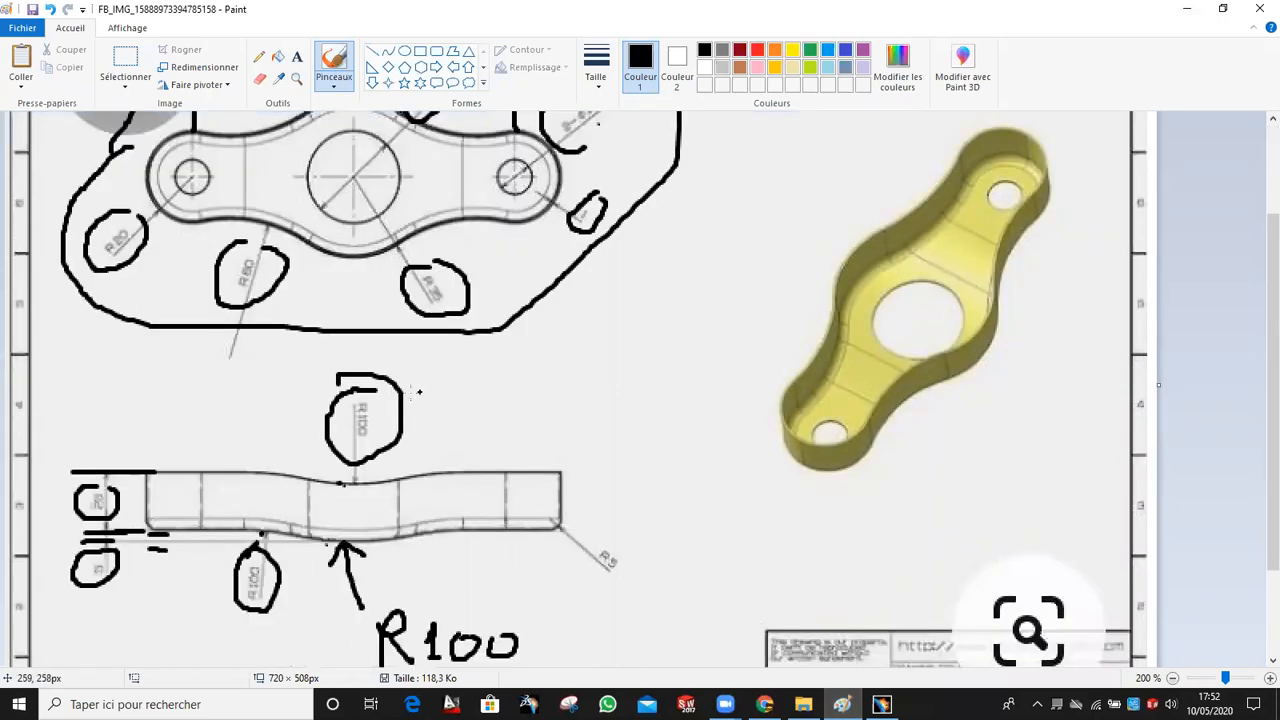
scroll(487, 430, down, 3)
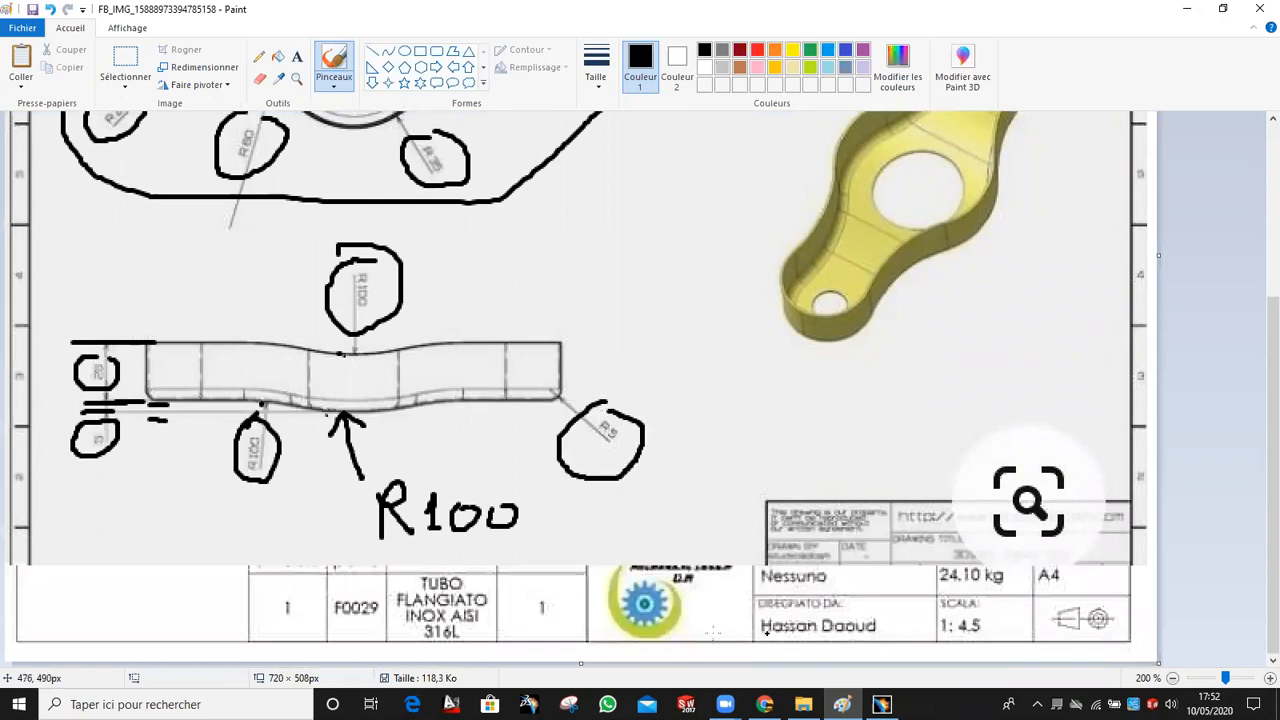
scroll(478, 592, up, 6)
click(881, 704)
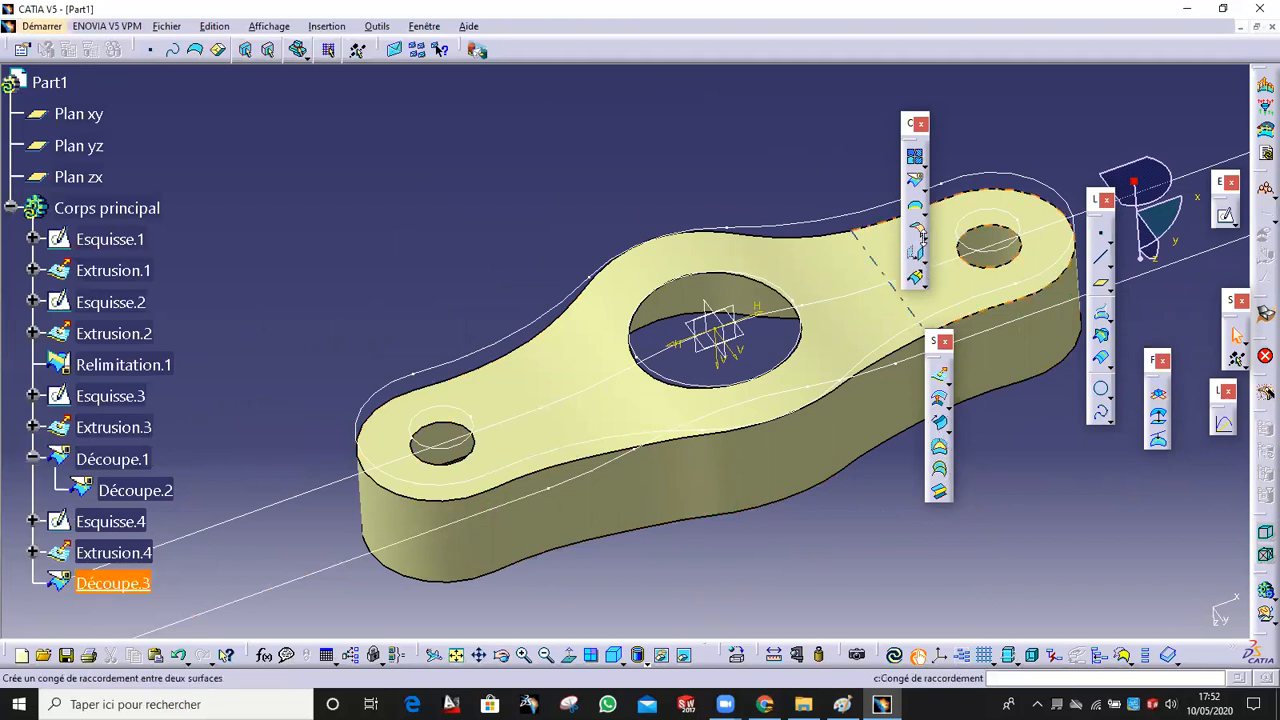
click(922, 234)
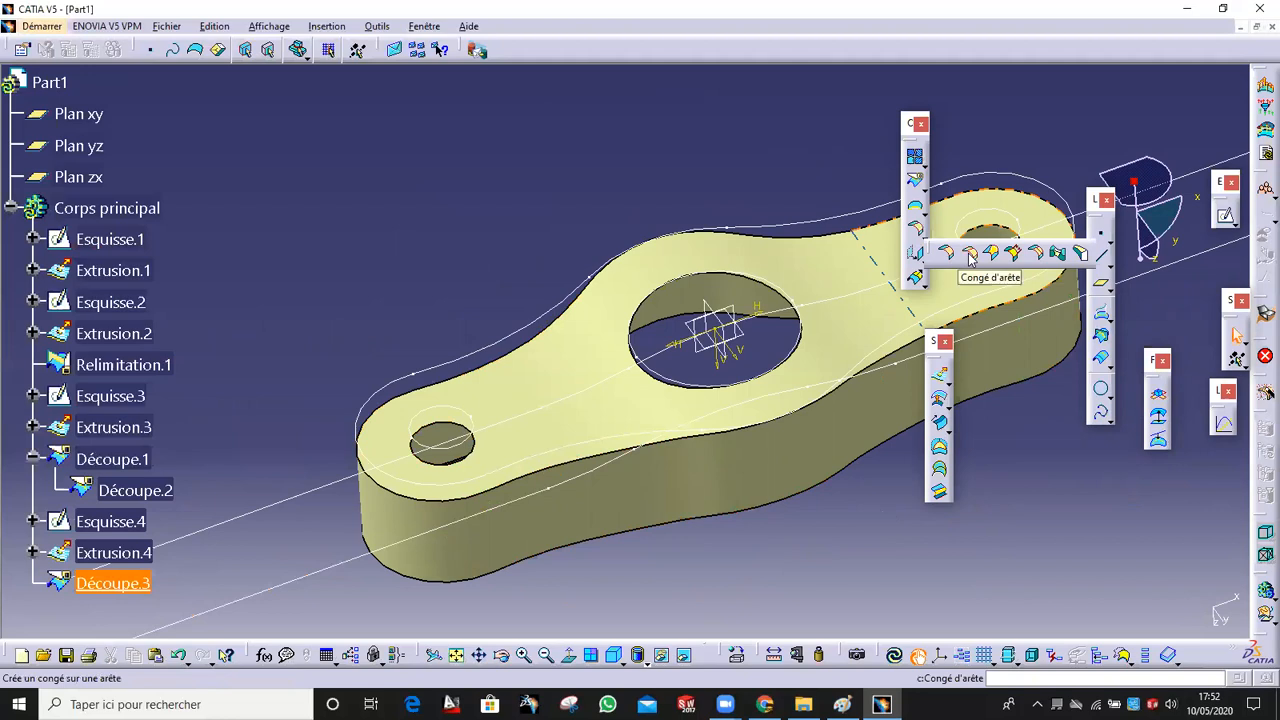
click(969, 254)
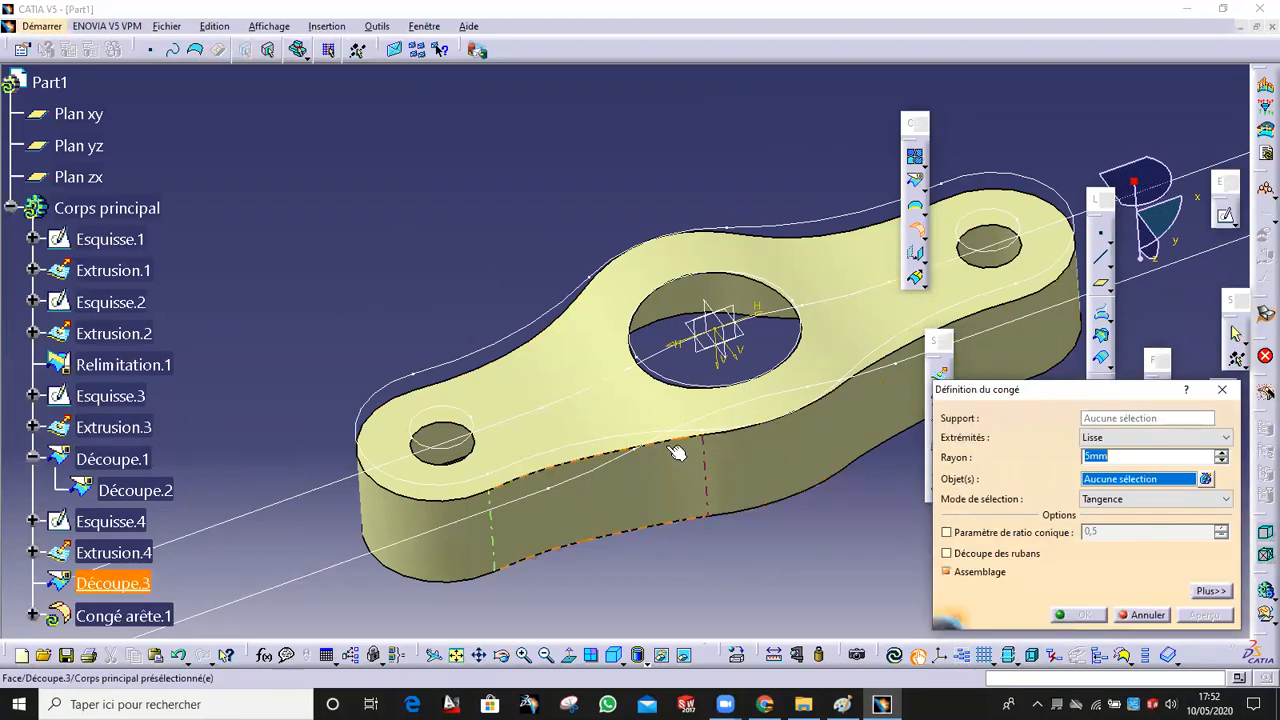
click(612, 455)
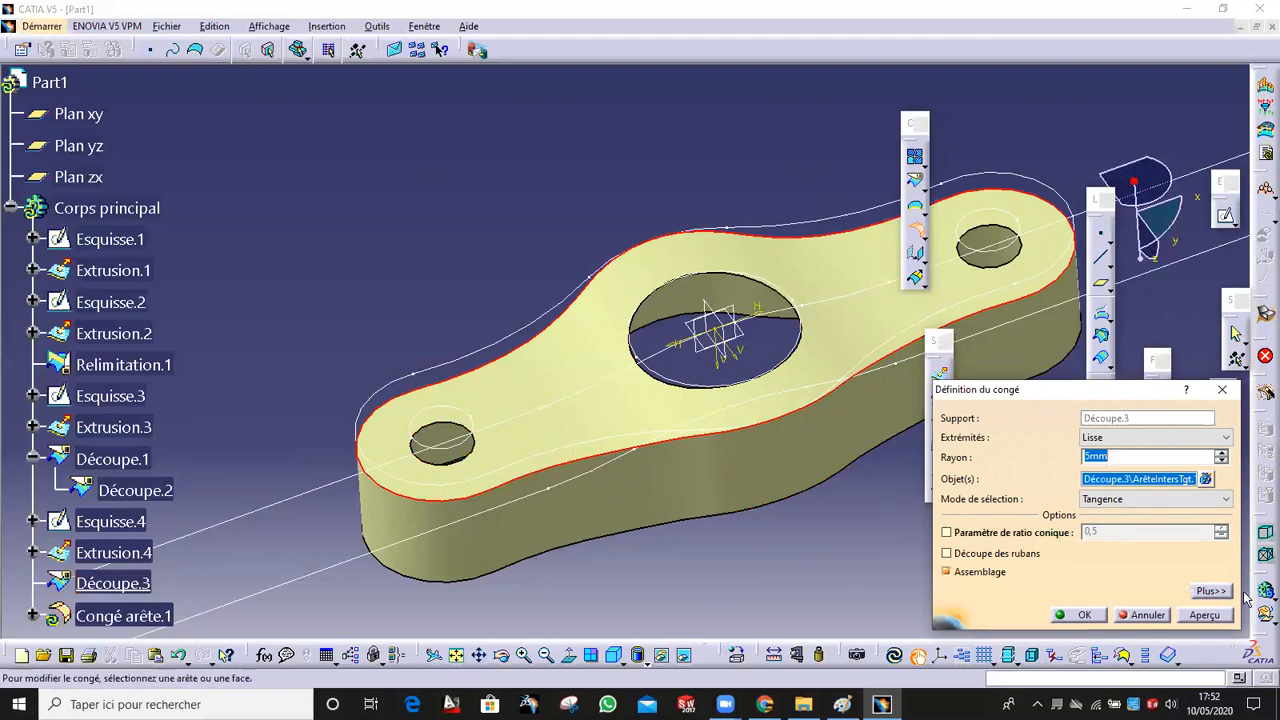
click(1212, 615)
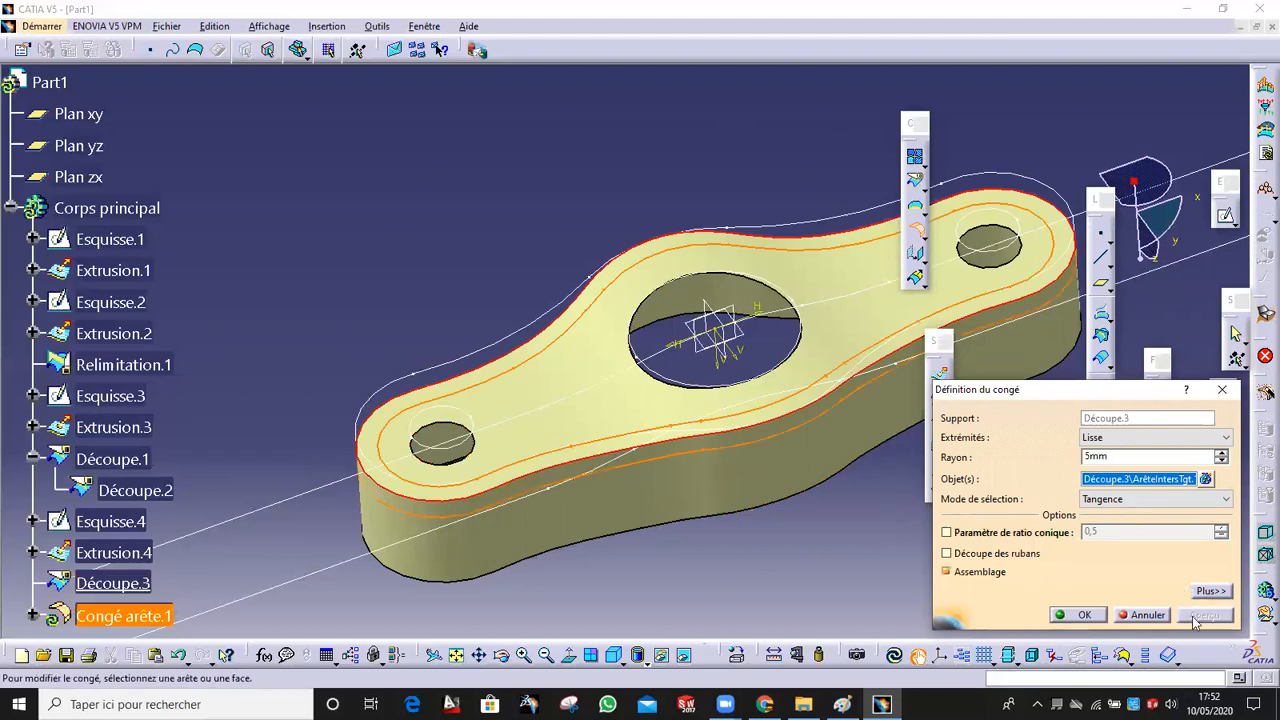
click(1086, 615)
middle_drag(846, 551, 418, 332)
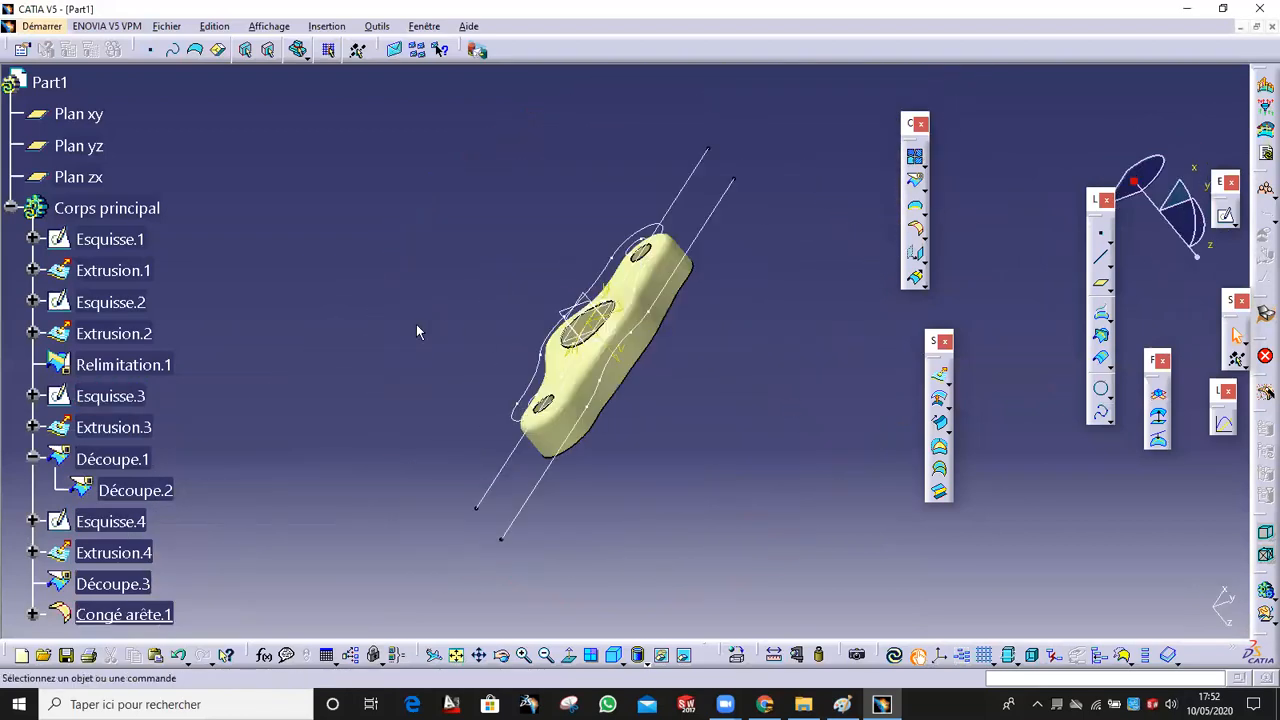
scroll(200, 475, down, 2)
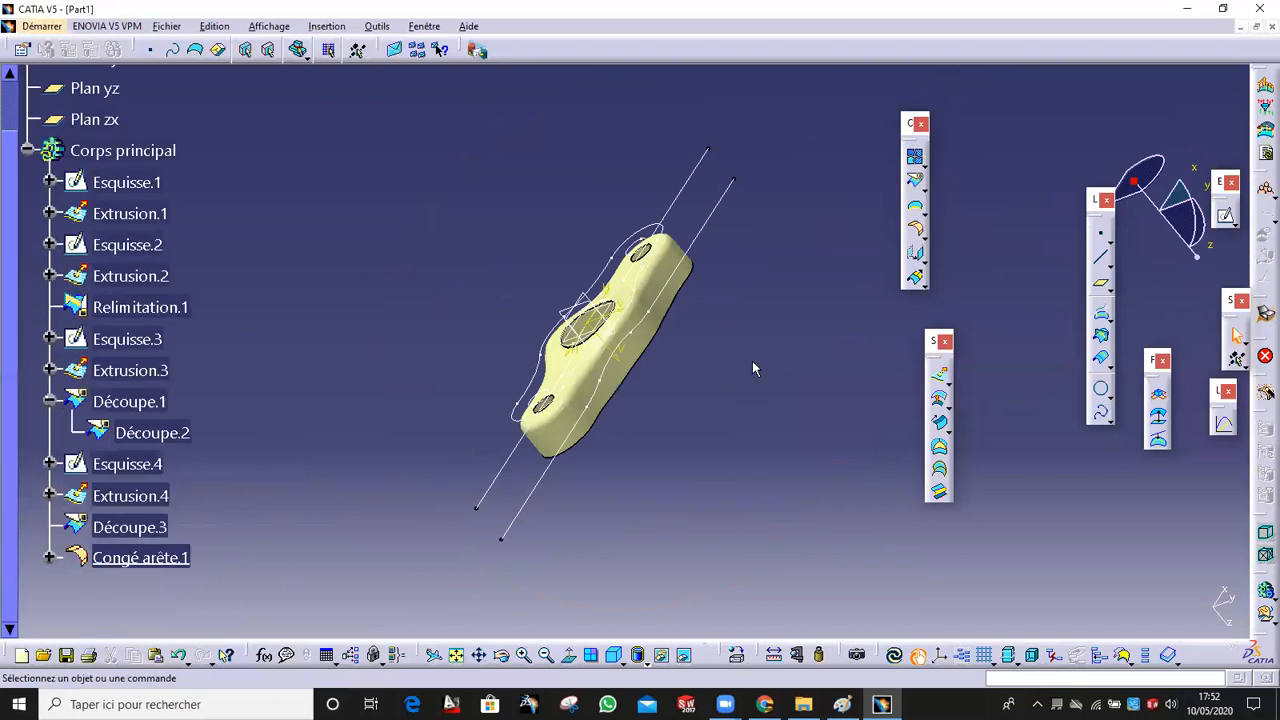
click(917, 163)
click(677, 280)
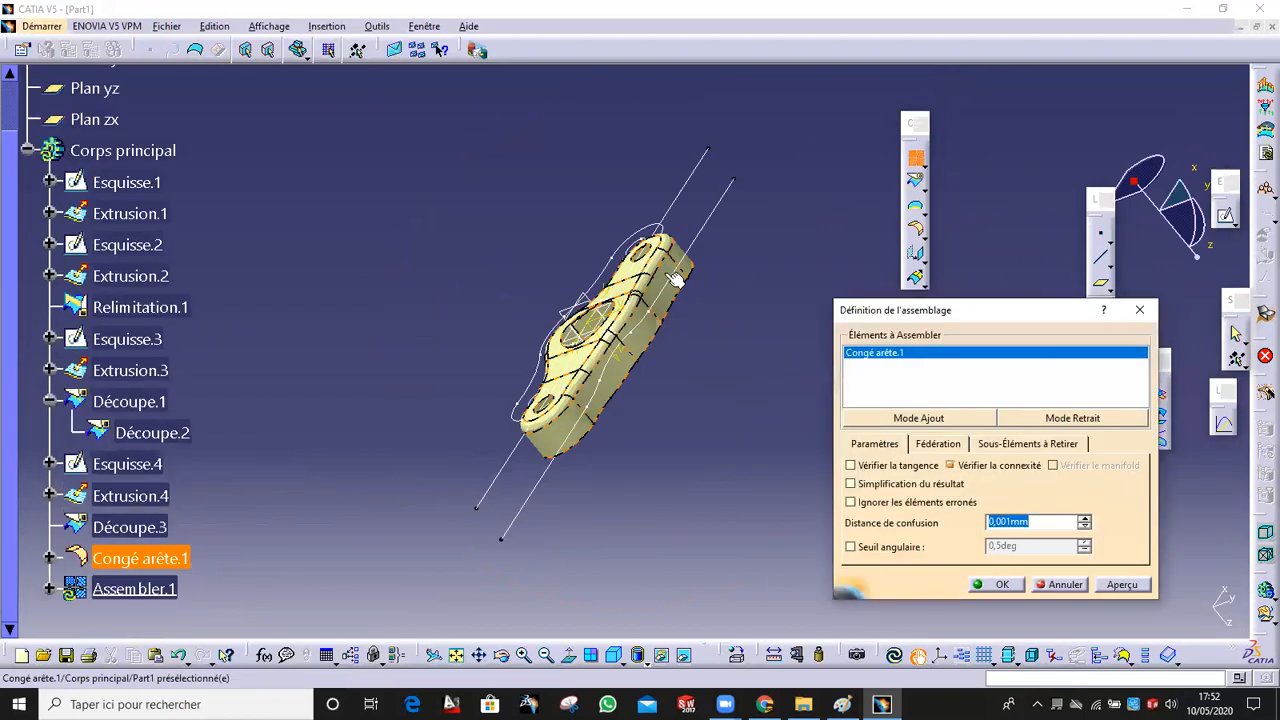
middle_drag(677, 280, 1097, 308)
click(1139, 310)
Hide all sketches and all planes in the part.
middle_drag(580, 160, 697, 279)
click(377, 26)
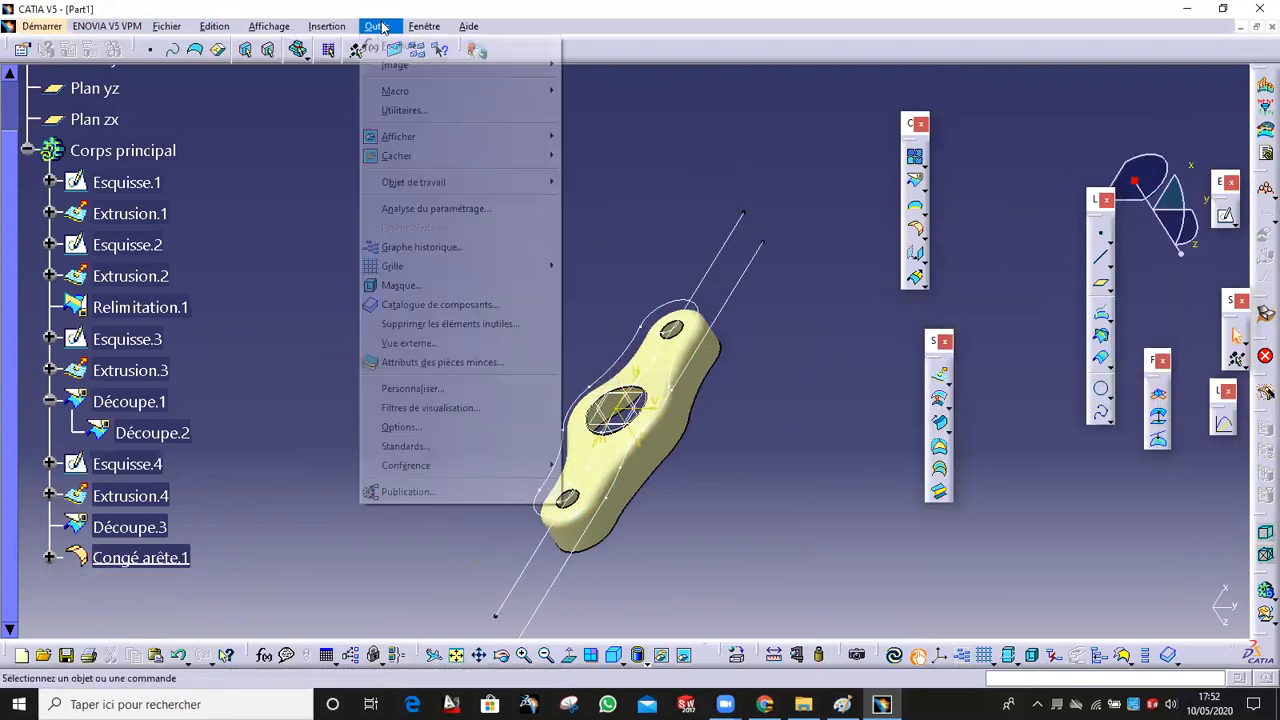
mouse_move(482, 155)
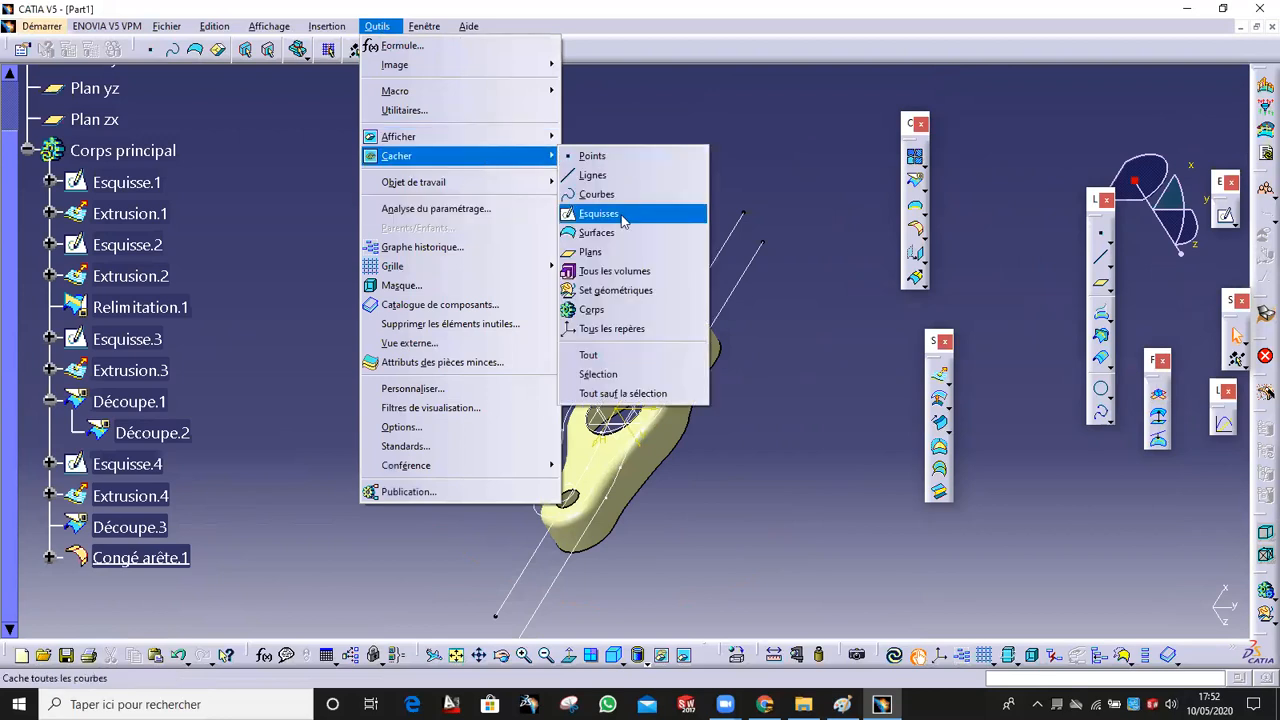
click(600, 213)
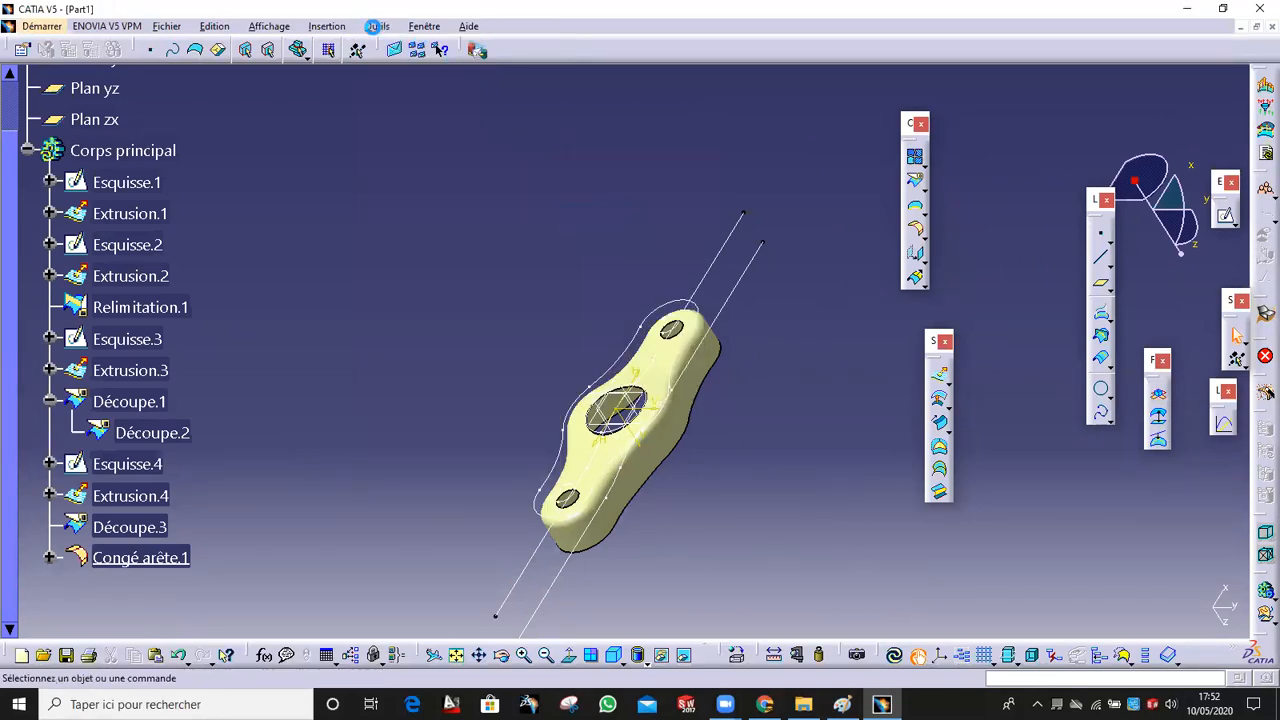
click(377, 26)
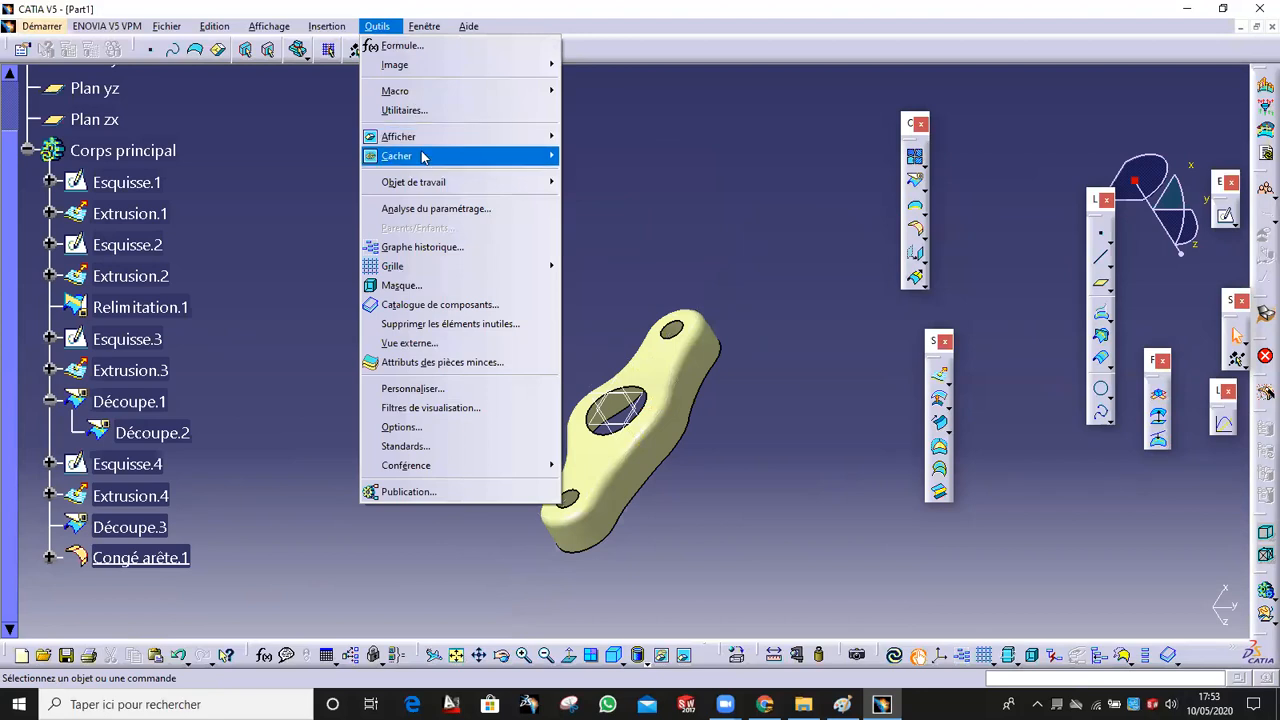
mouse_move(422, 155)
click(600, 249)
Switch to the Part Design workbench for mechanical design.
click(42, 27)
mouse_move(88, 66)
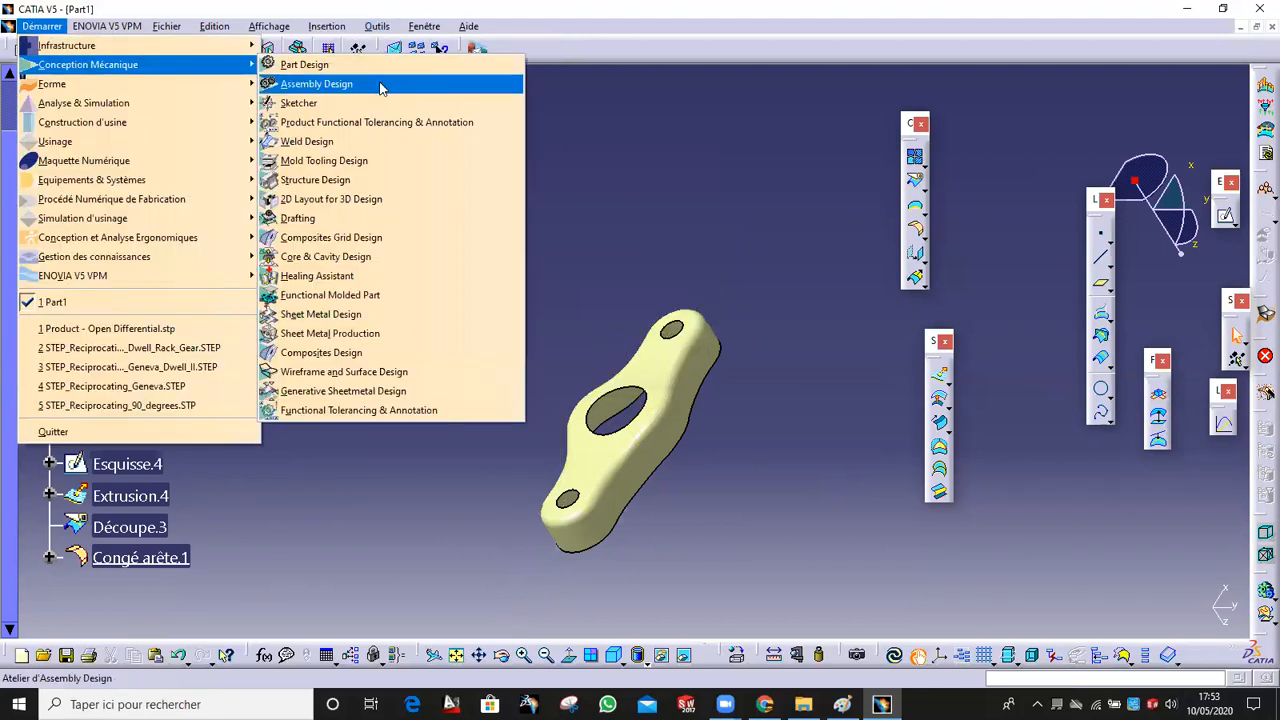
click(330, 64)
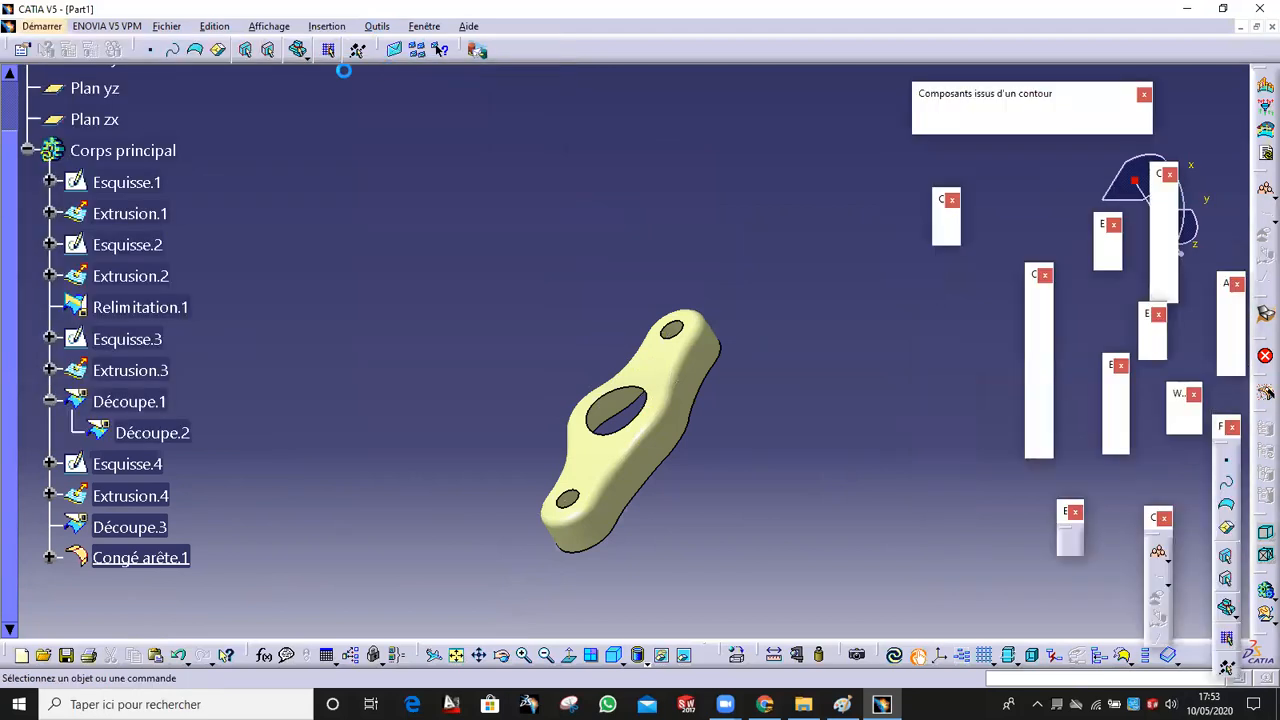
middle_drag(582, 327, 879, 270)
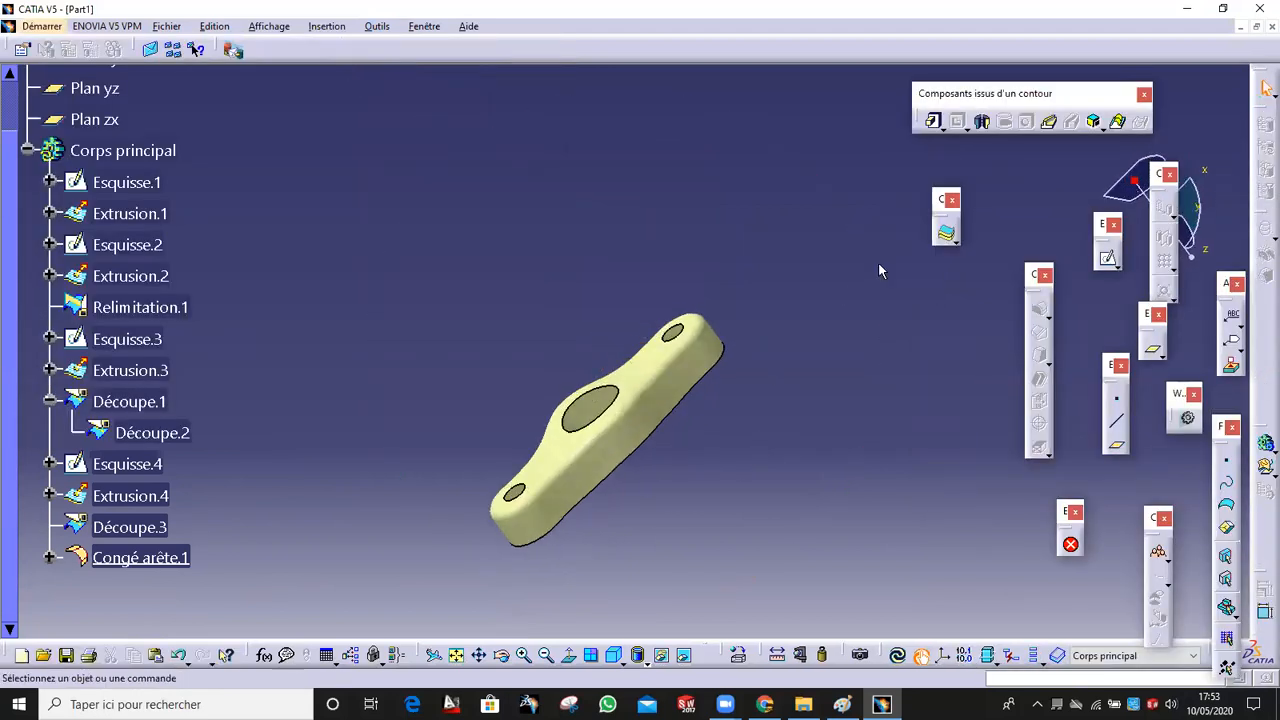
click(953, 198)
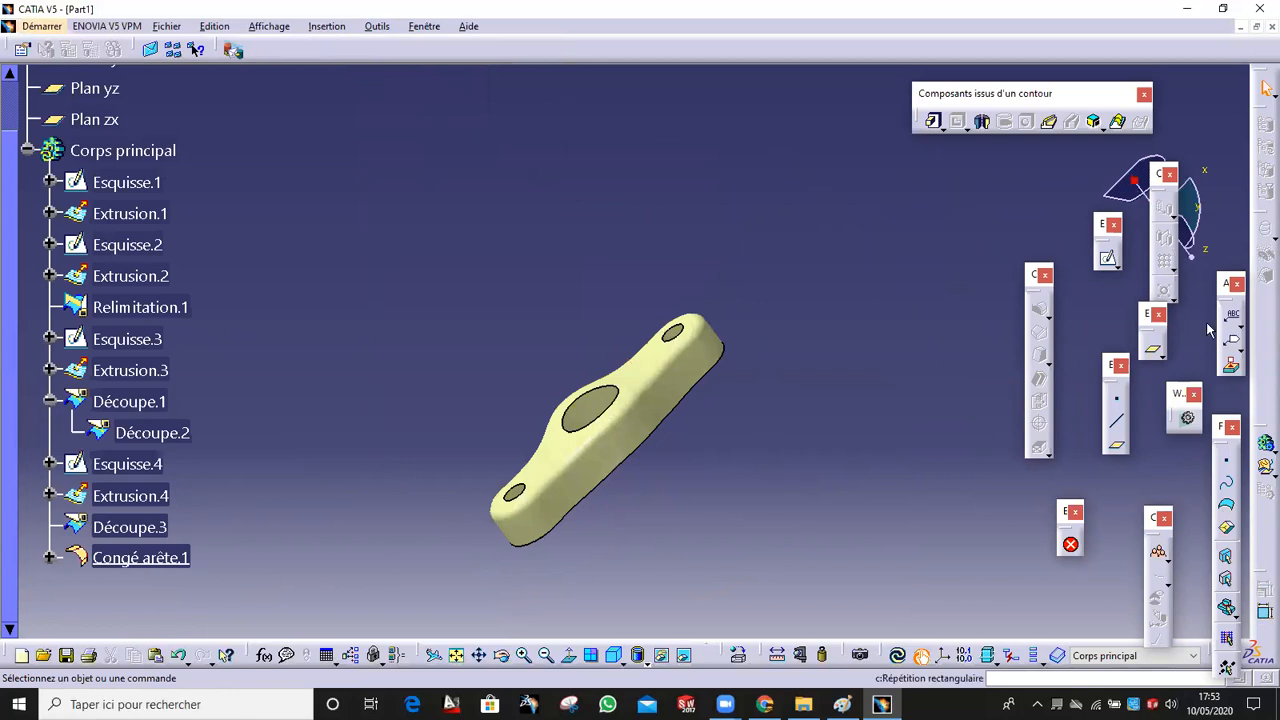
right_click(1258, 322)
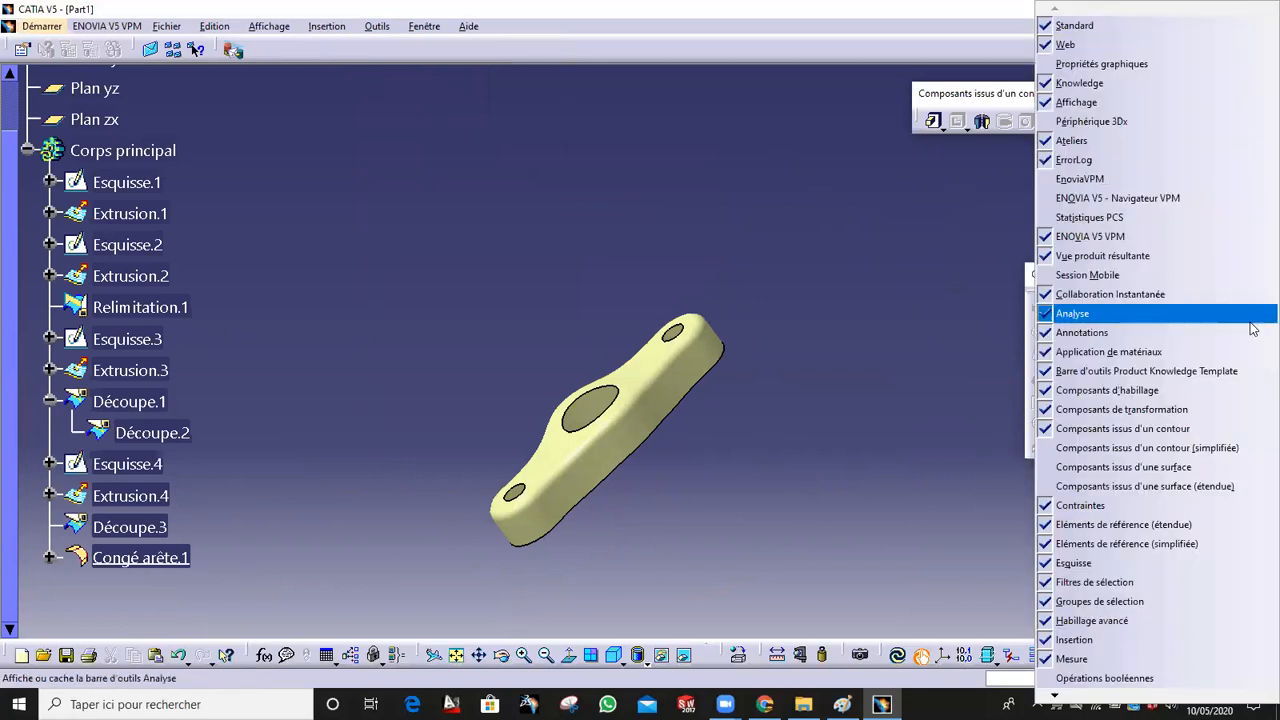
click(1157, 468)
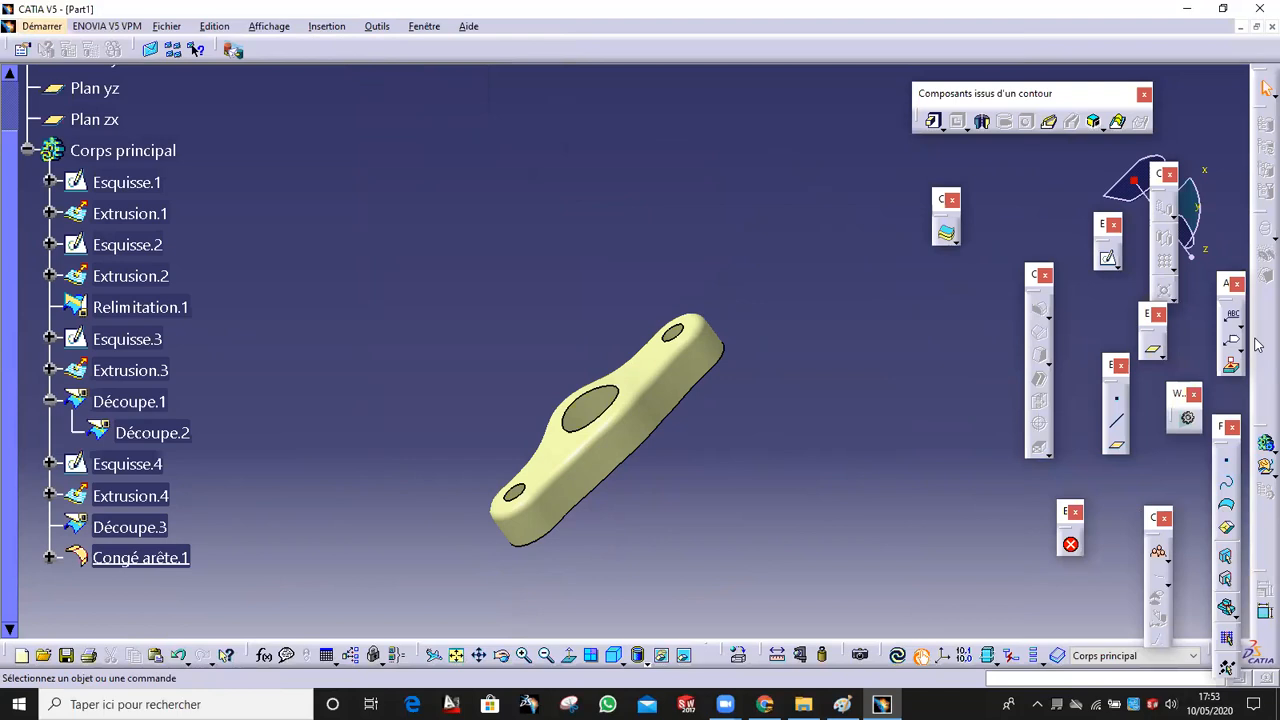
Thicken the filleted surface Congé arête.1 by 1 mm with Surface épaisse, reversing the direction inward and checking the Paint drawing.
drag(937, 197, 901, 254)
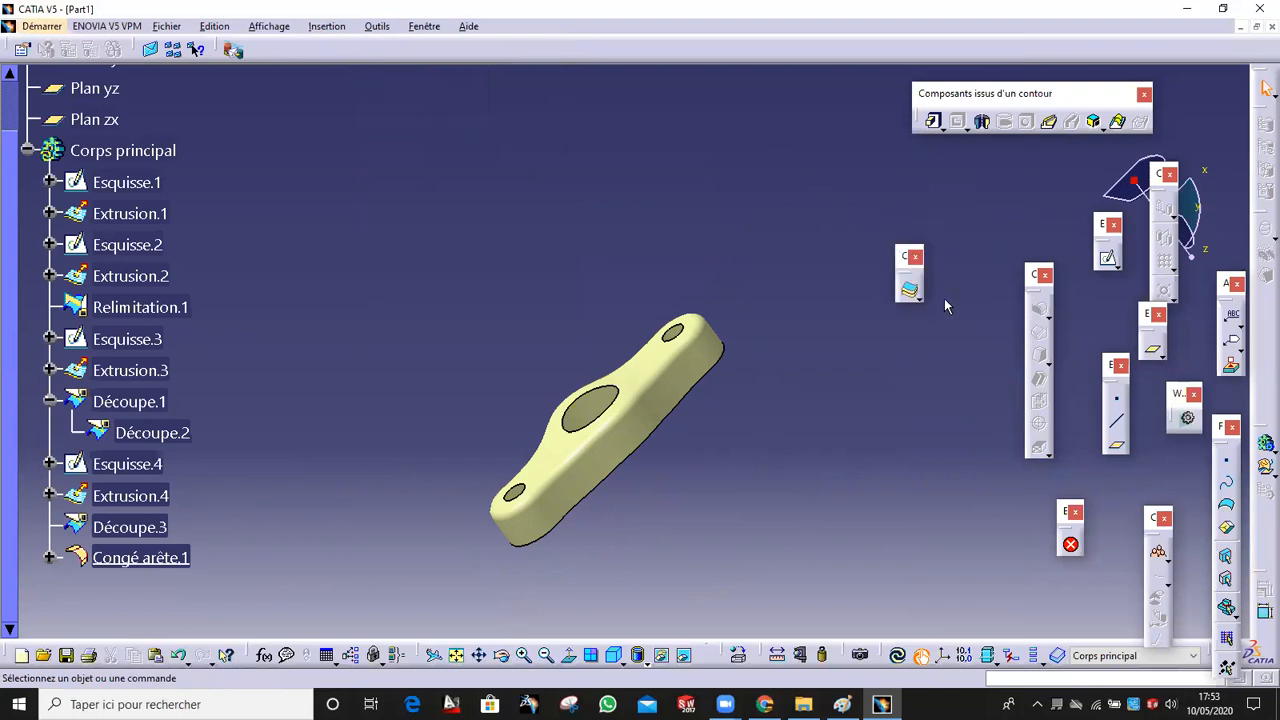
click(914, 293)
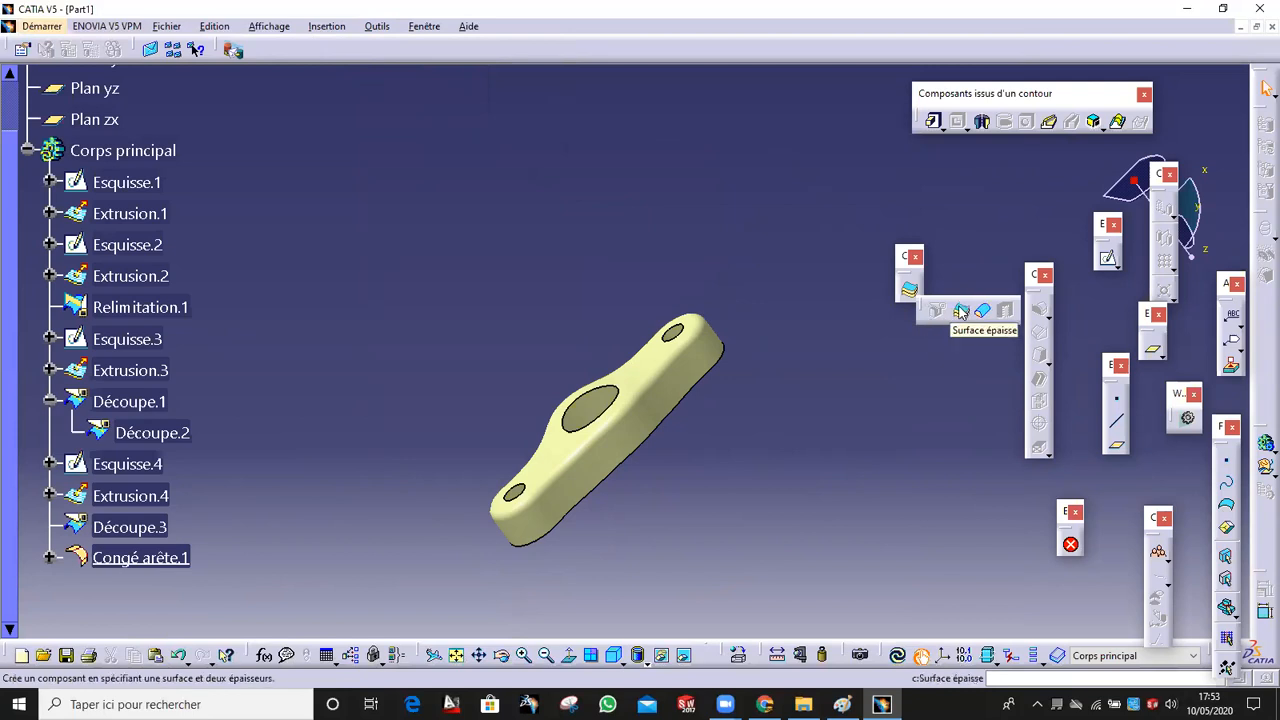
click(960, 312)
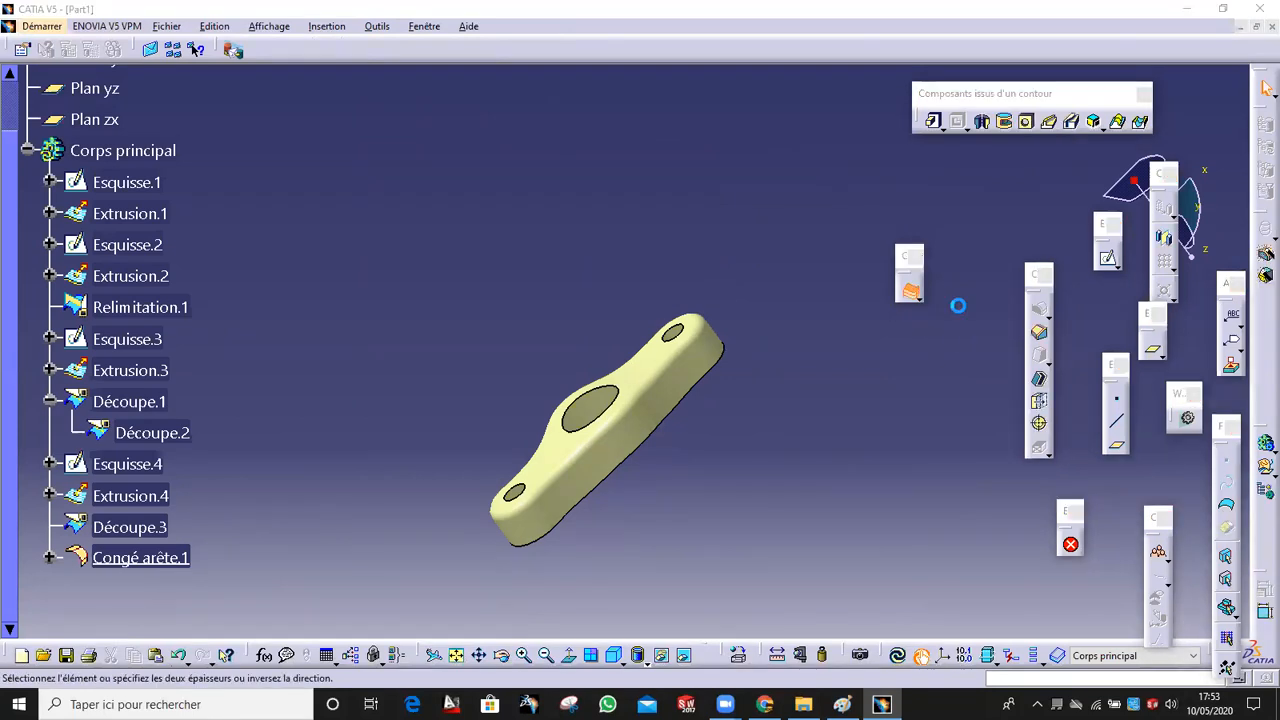
click(686, 386)
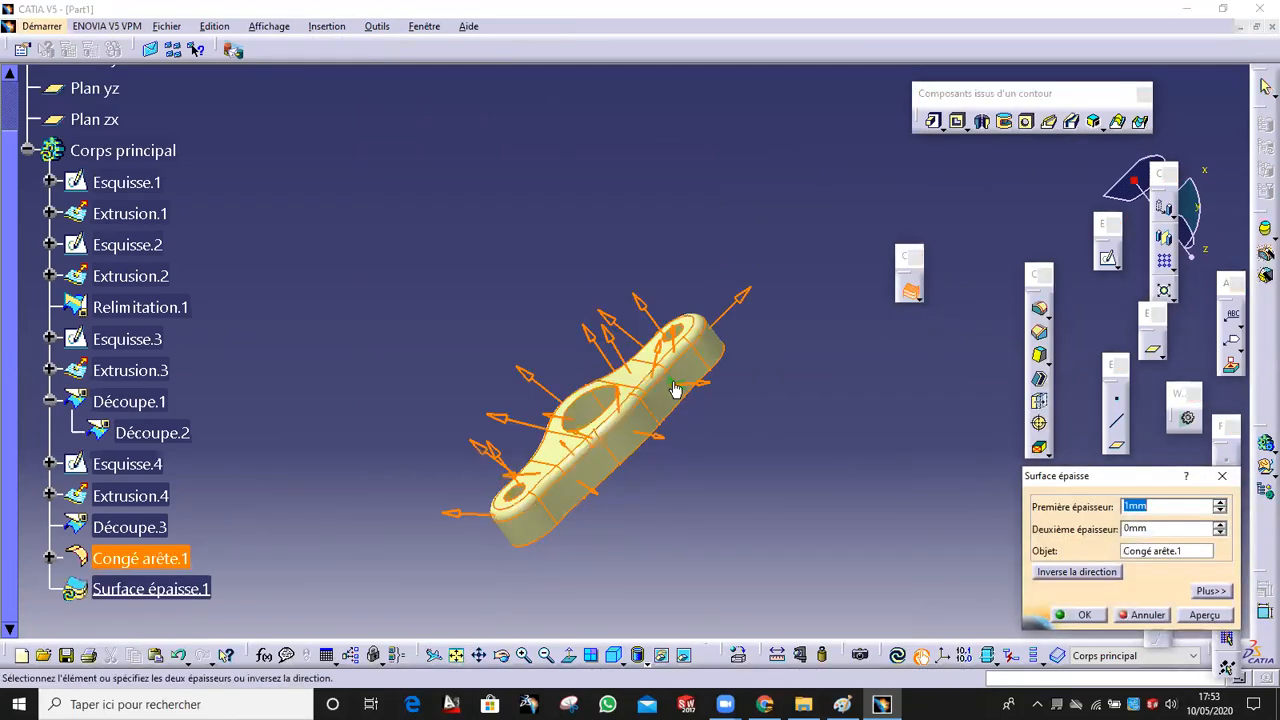
mouse_move(766, 434)
middle_down()
mouse_move(650, 400)
mouse_move(760, 410)
middle_up()
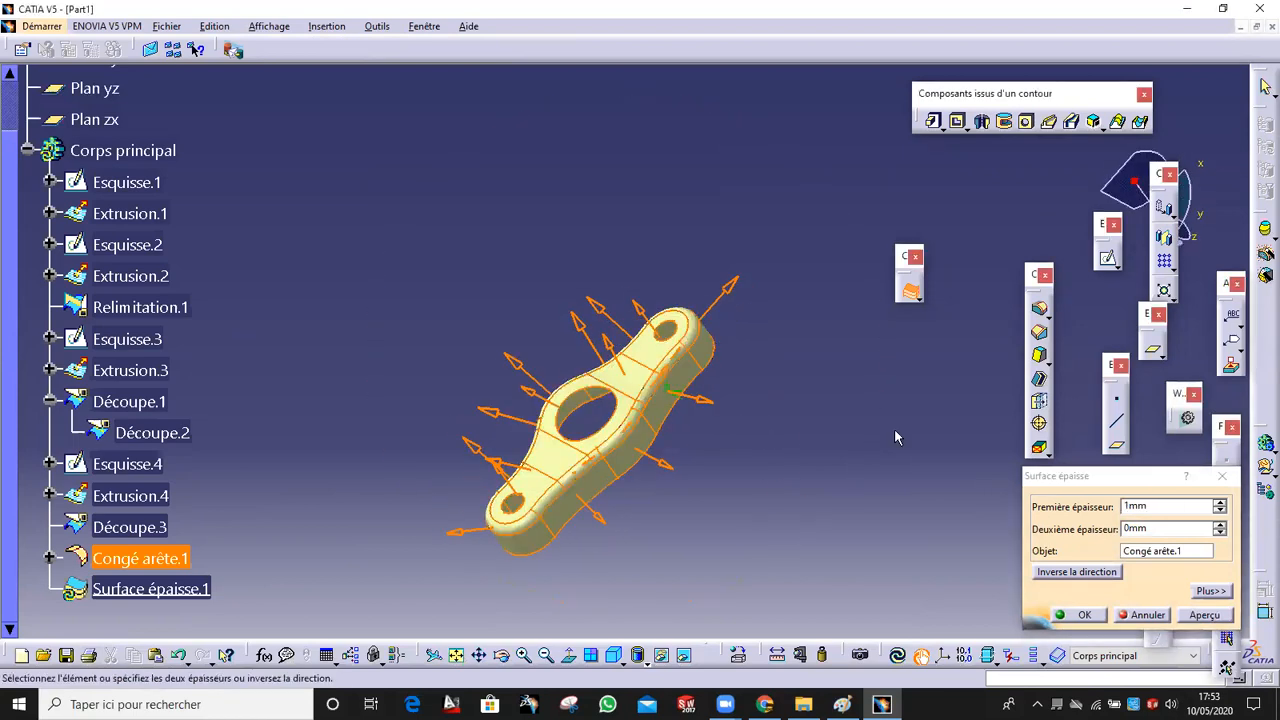
click(842, 704)
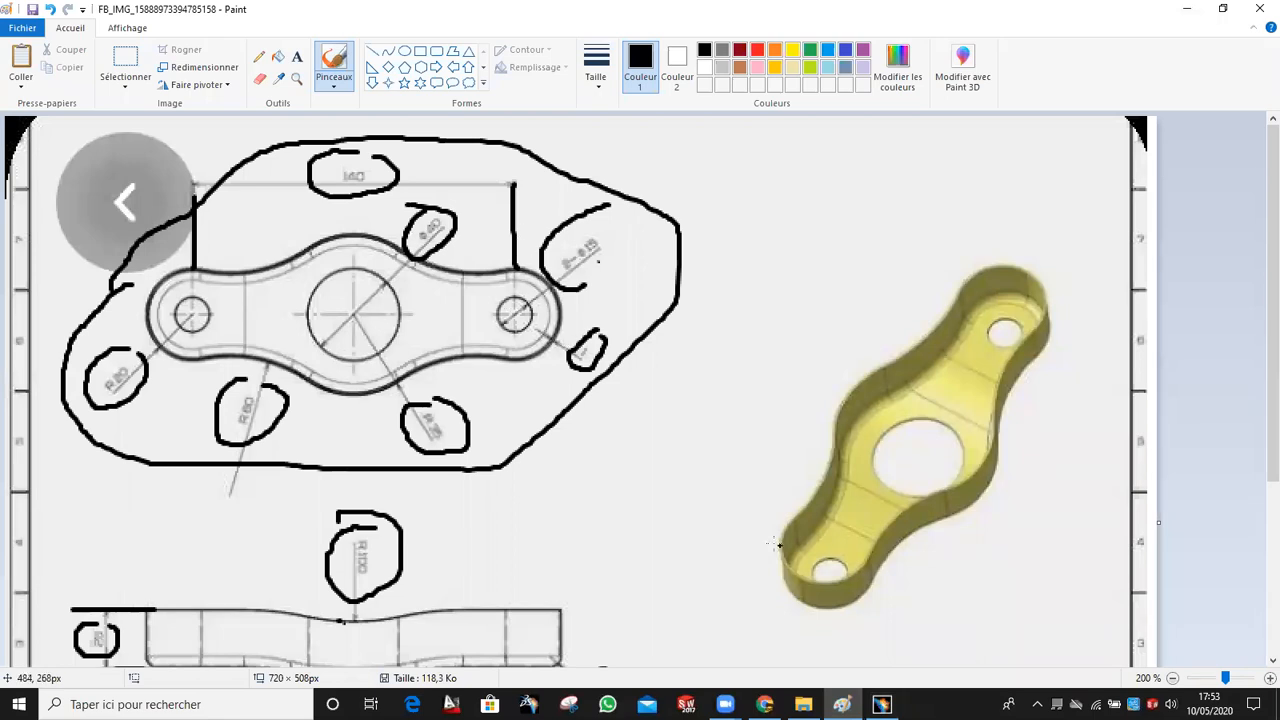
click(881, 704)
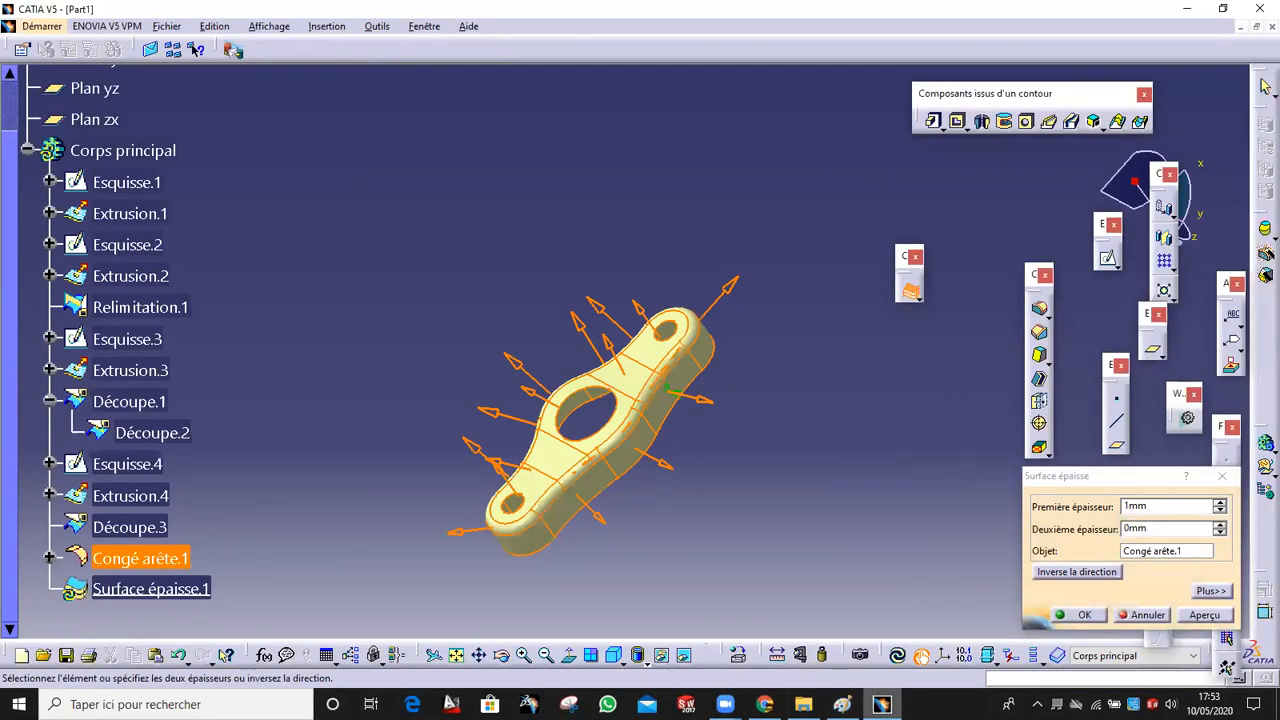
click(1076, 571)
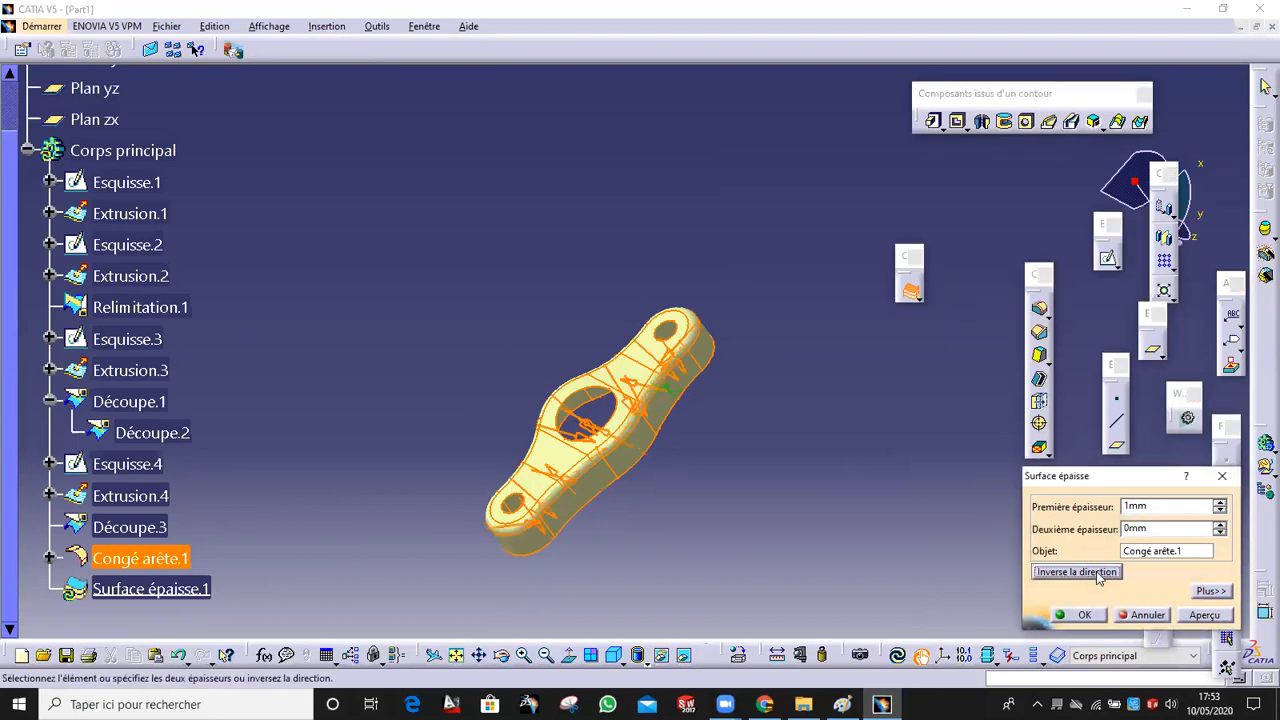
click(1203, 615)
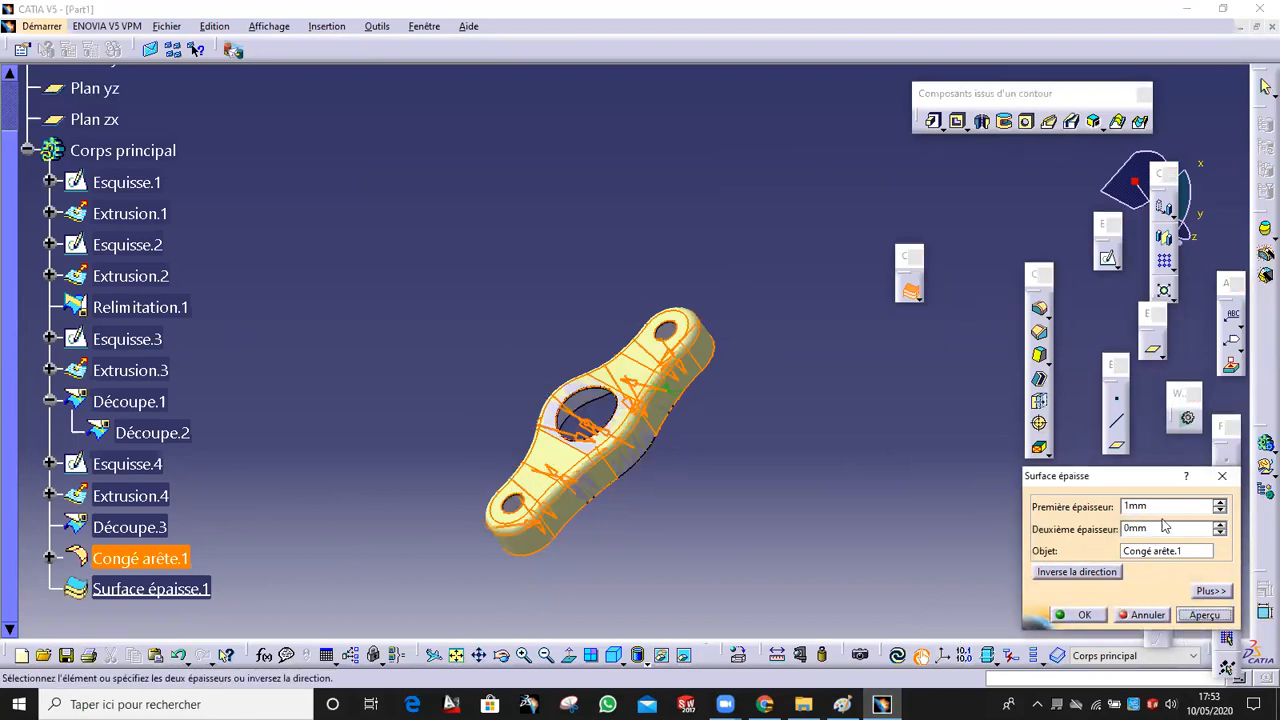
drag(1158, 505, 1122, 505)
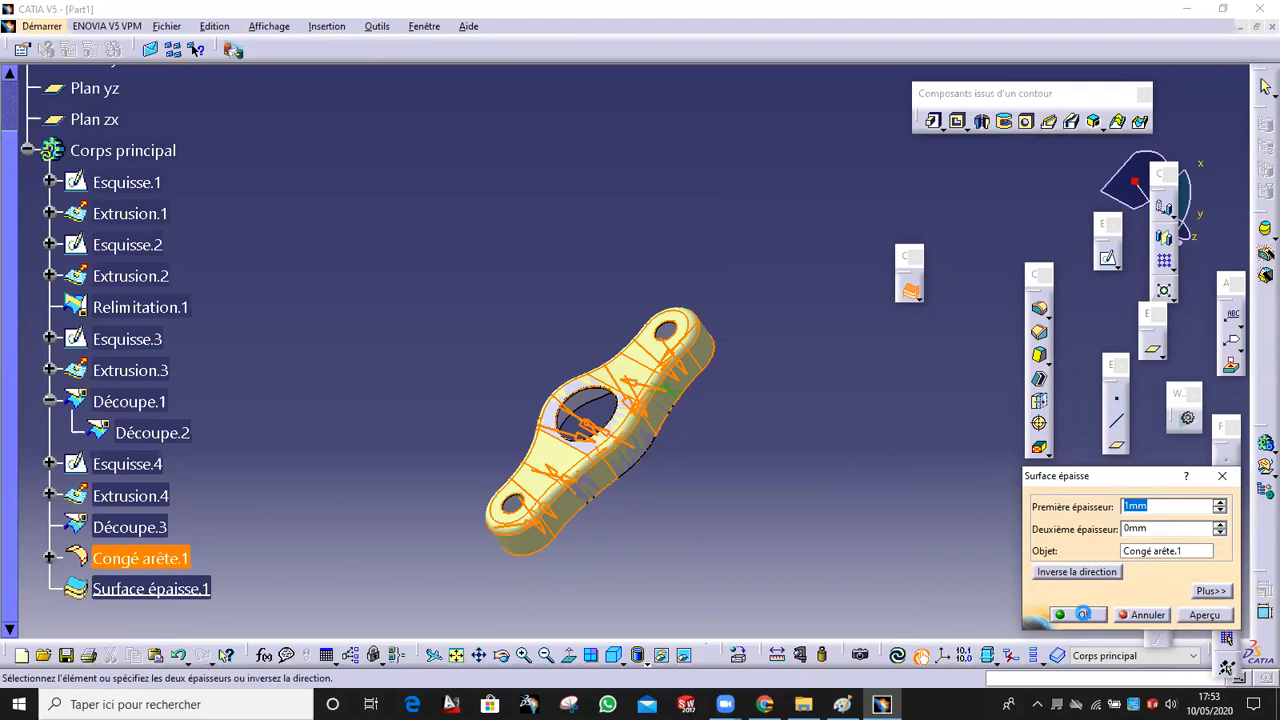
click(1085, 615)
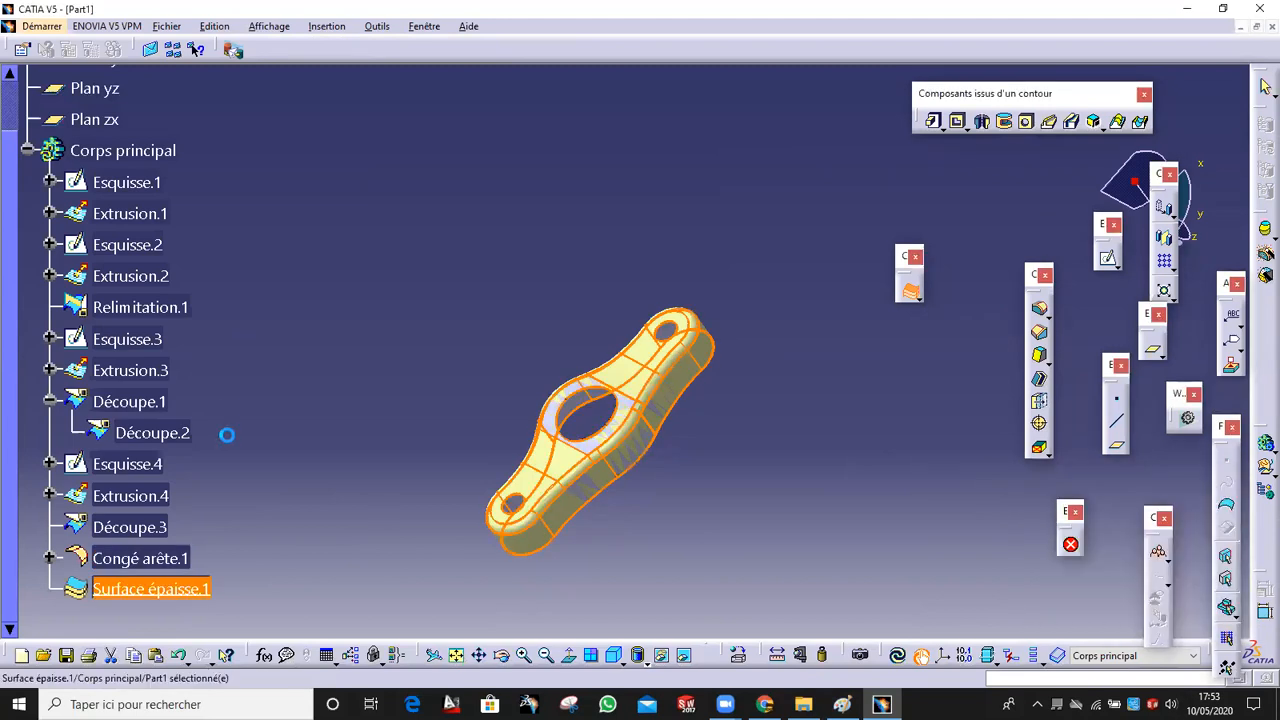
Hide the filleted surface Congé arête.1 and view the thickened solid from above.
right_click(160, 560)
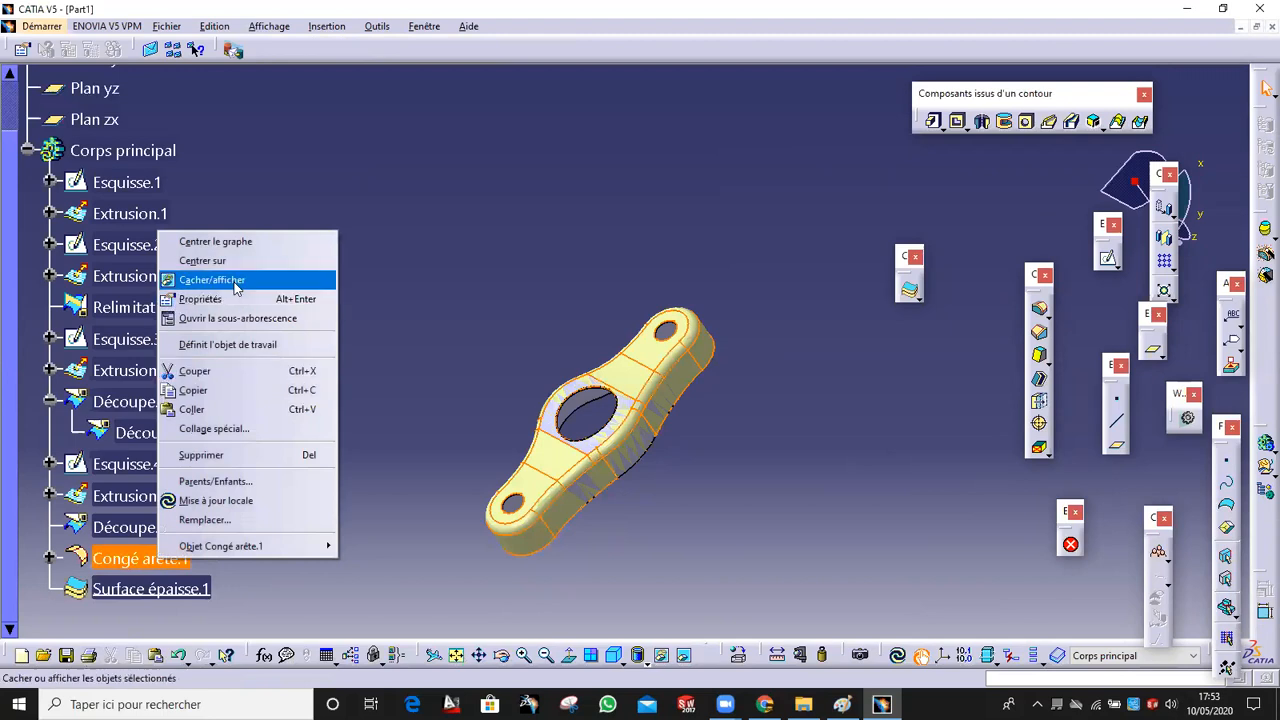
key(Escape)
middle_drag(620, 440, 730, 455)
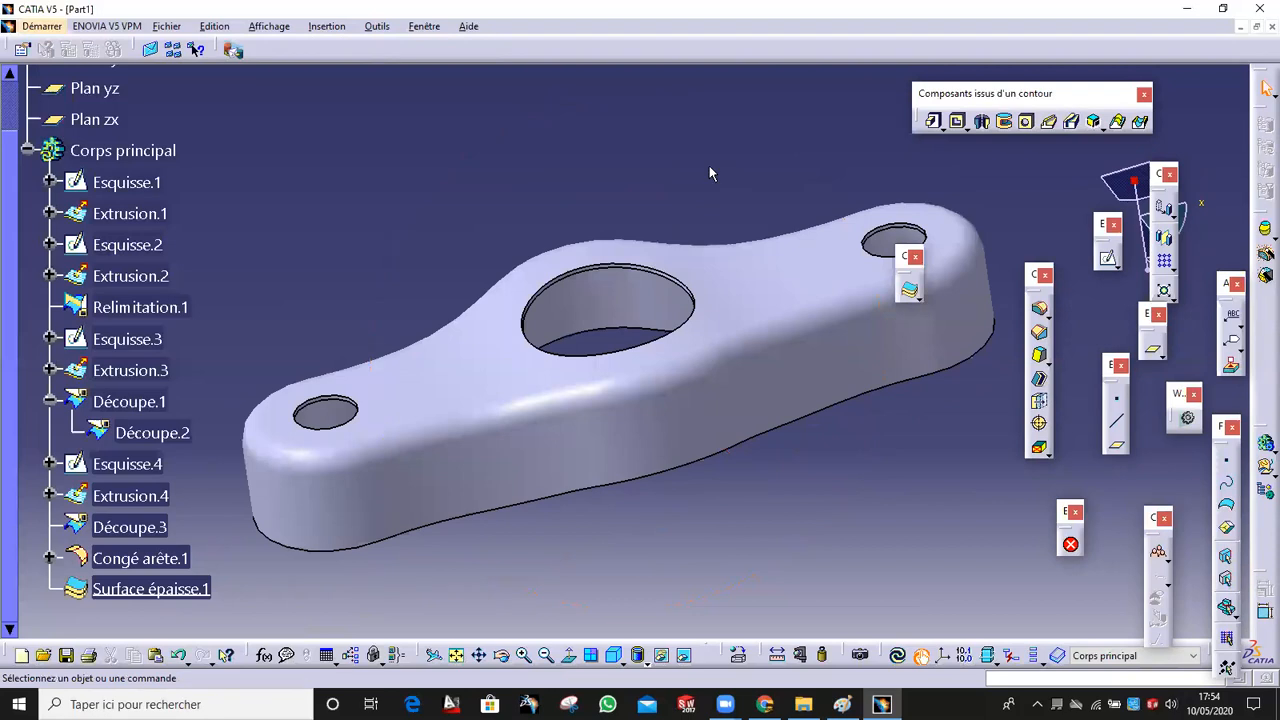